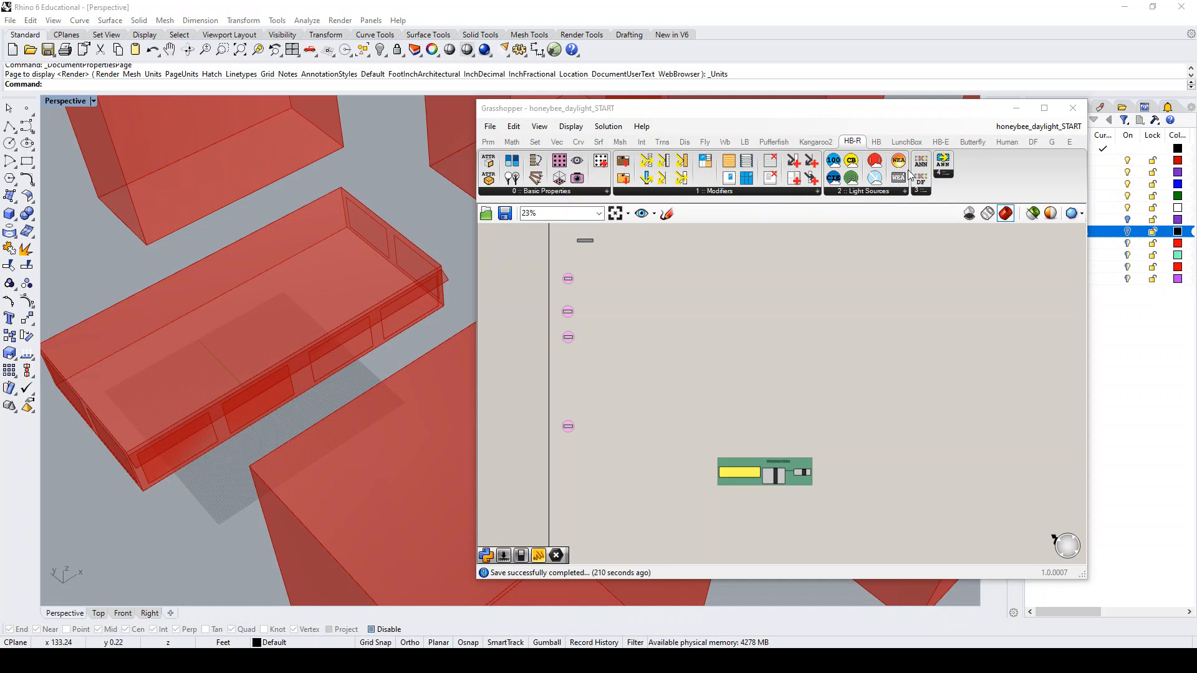
- Look through the Honeybee core, Honeybee Radiance and Honeybee Energy component sets
left_click(876, 143)
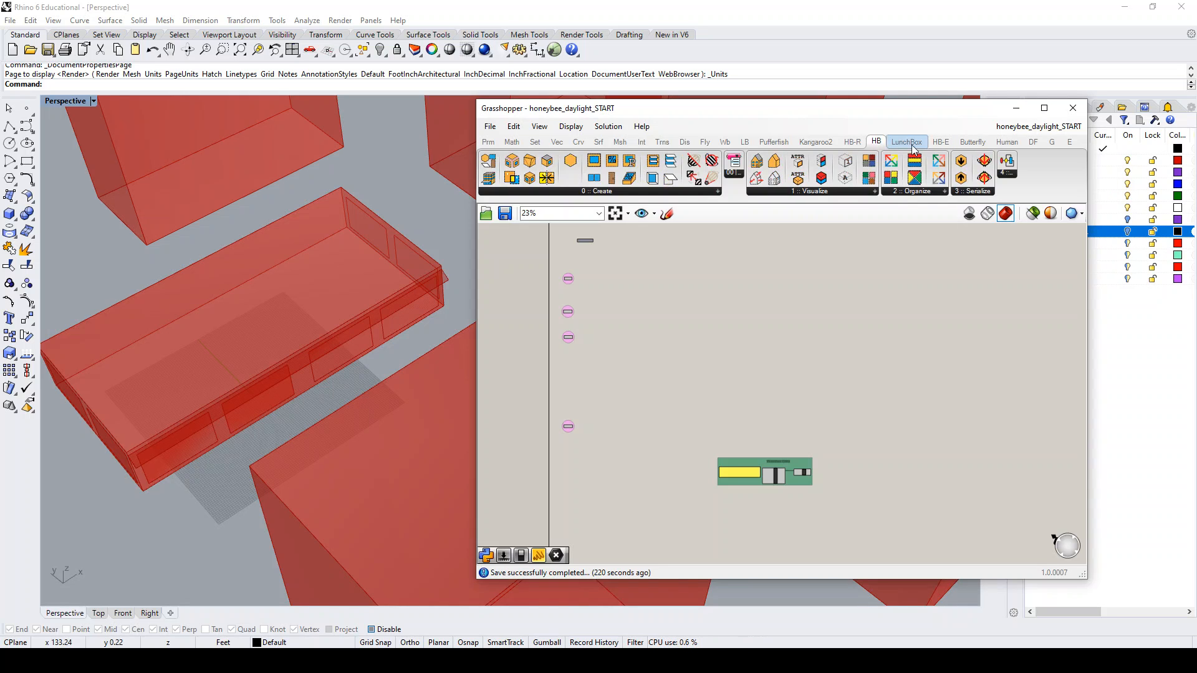
left_click(942, 143)
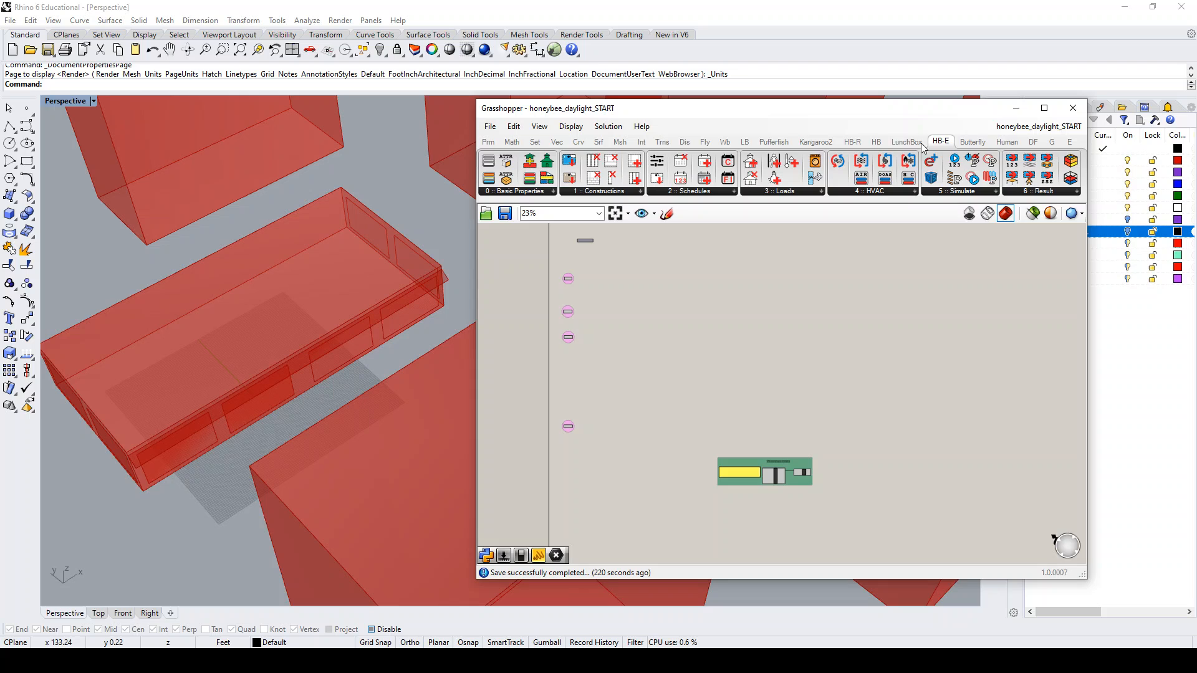
left_click(870, 144)
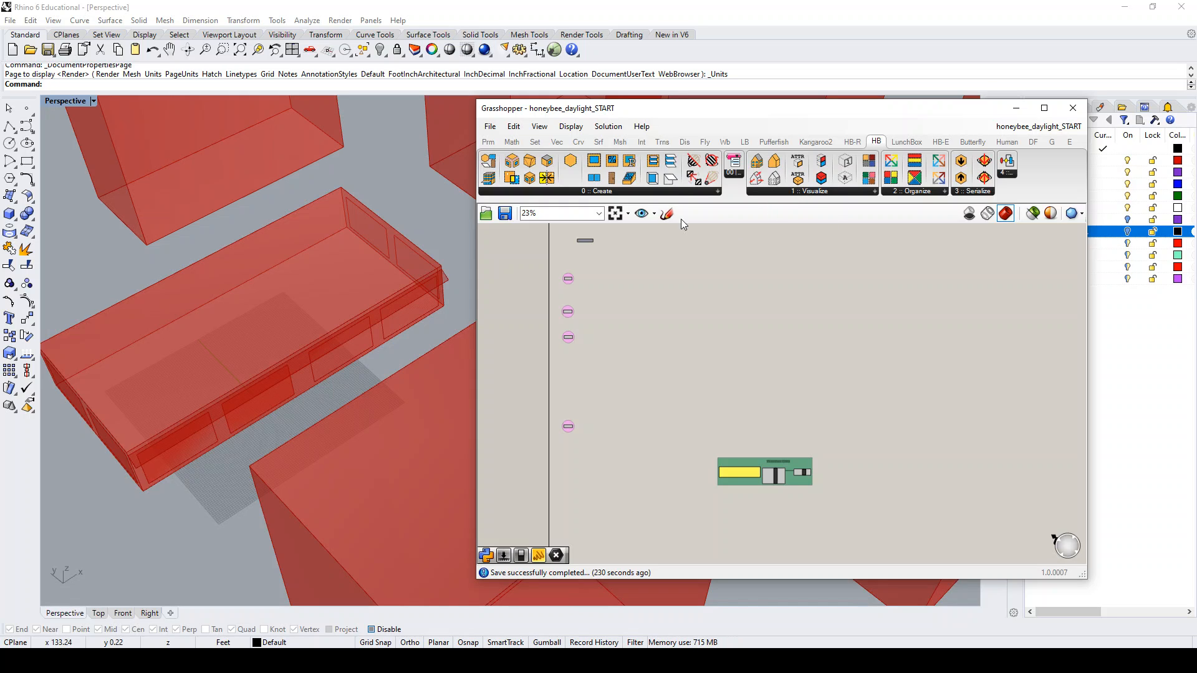
left_click(851, 143)
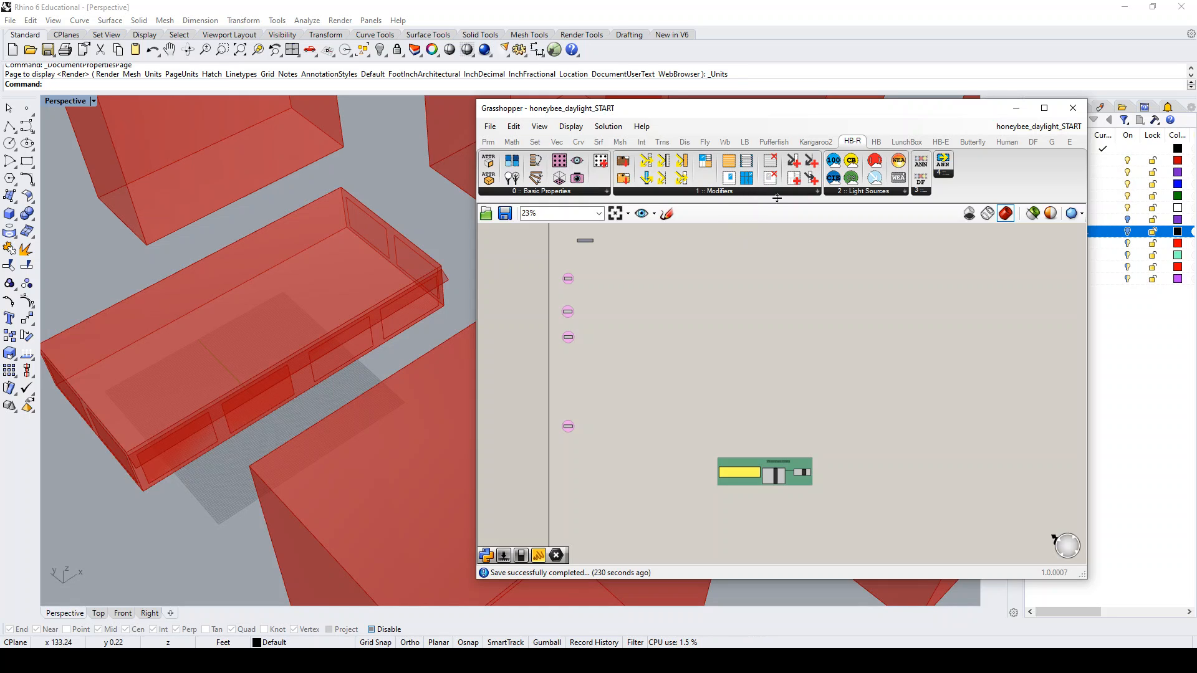
left_click(943, 144)
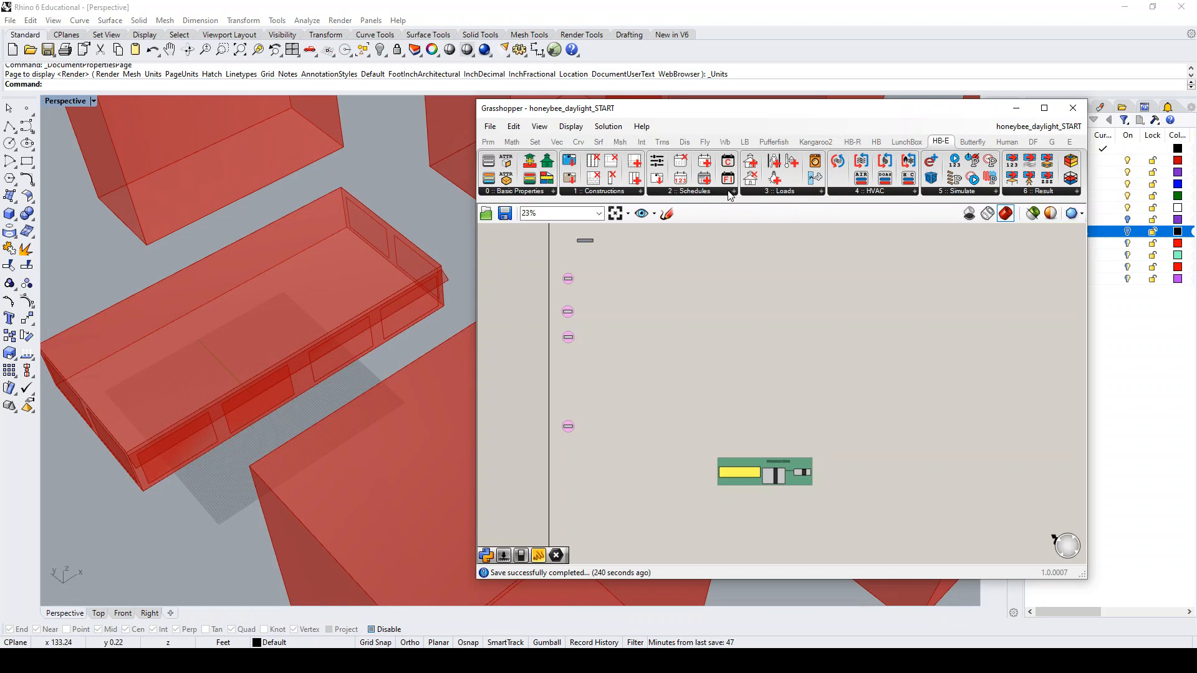
left_click(871, 148)
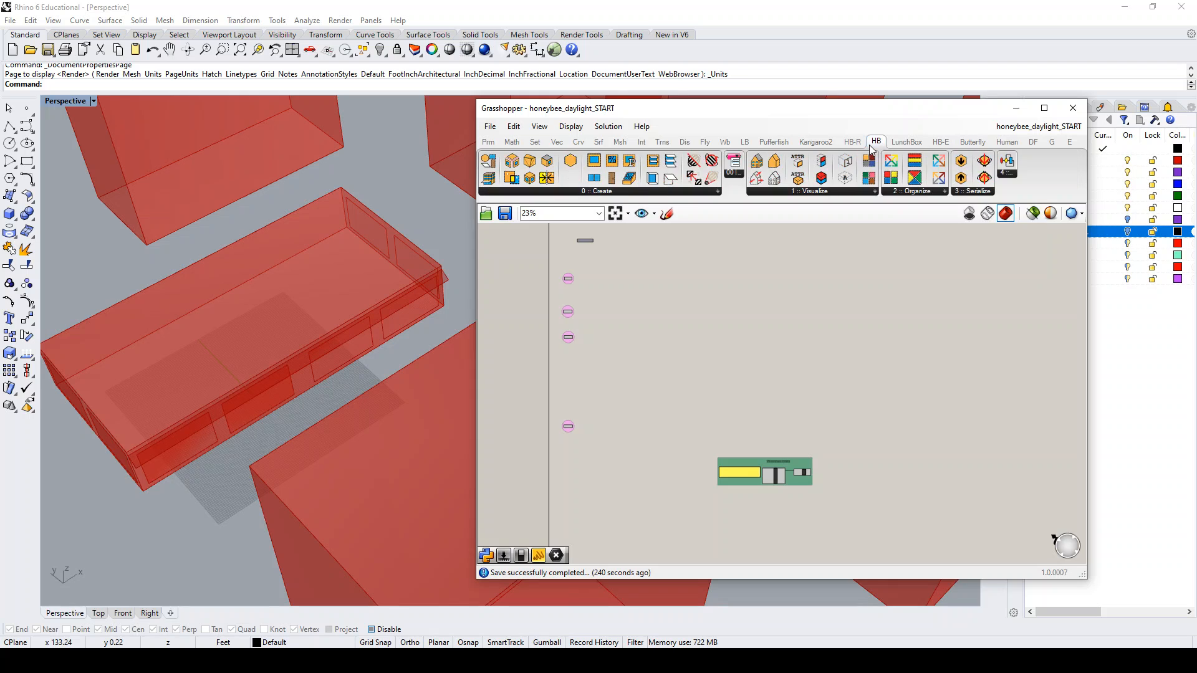
- Examine the room geometry and the surrounding context buildings in the Rhino perspective view
scroll(495, 323, "down", 2)
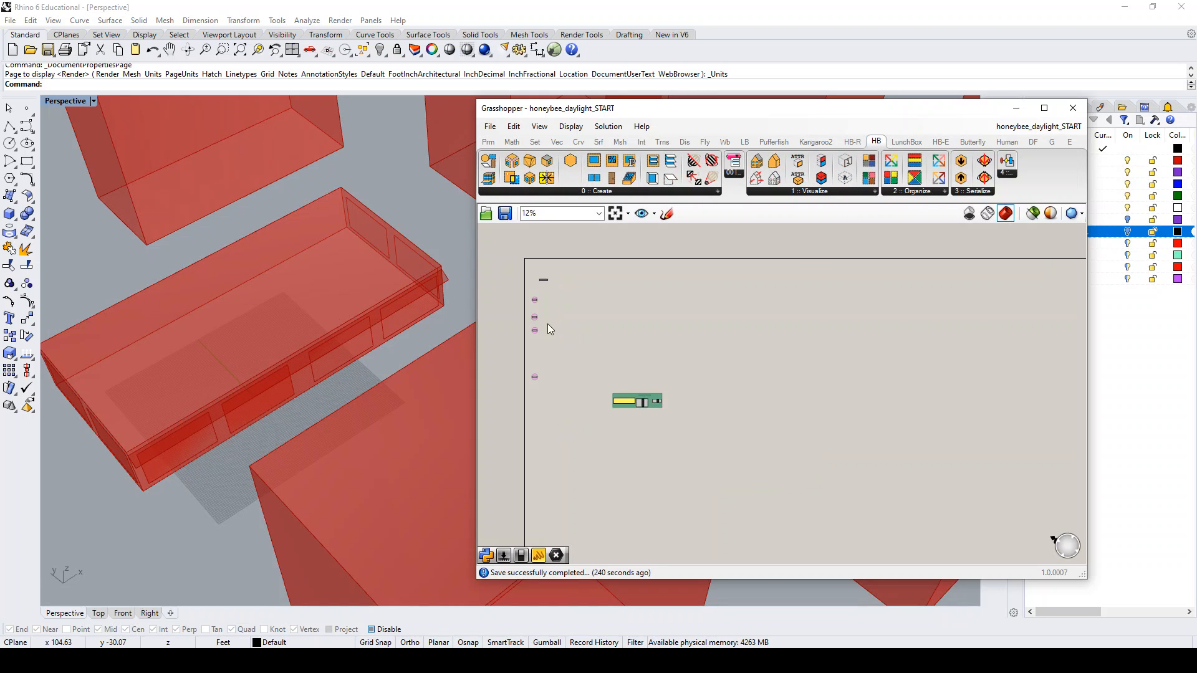
scroll(495, 318, "up", 3)
scroll(413, 349, "down", 6)
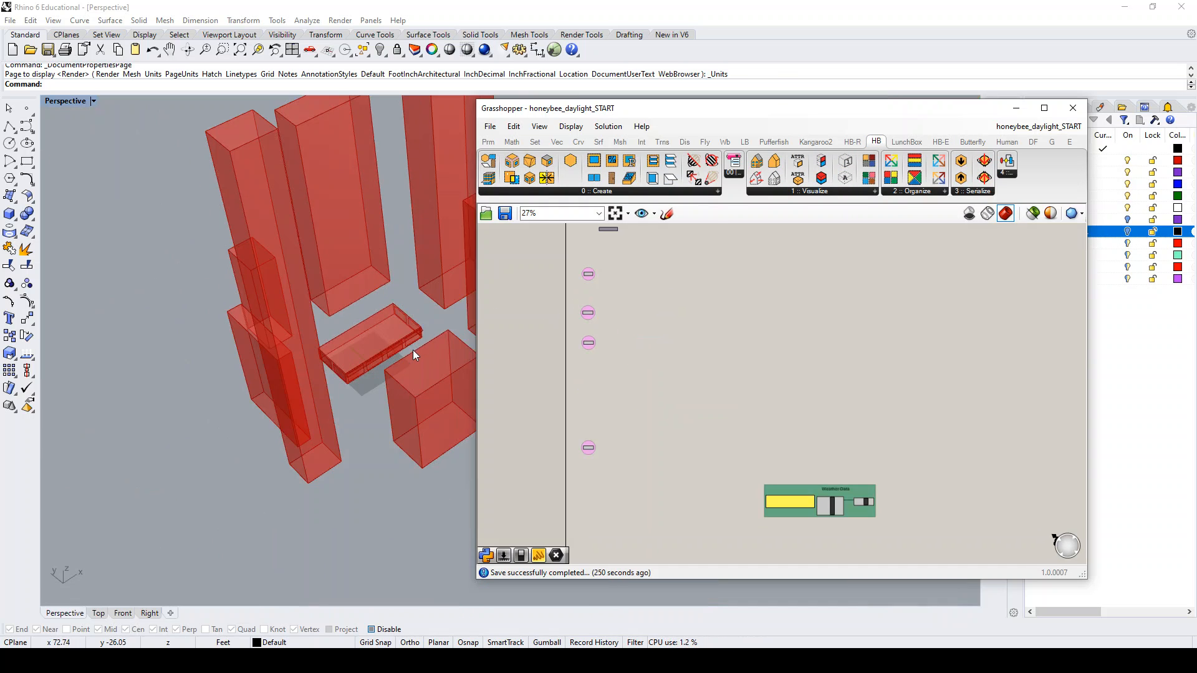
scroll(376, 335, "up", 5)
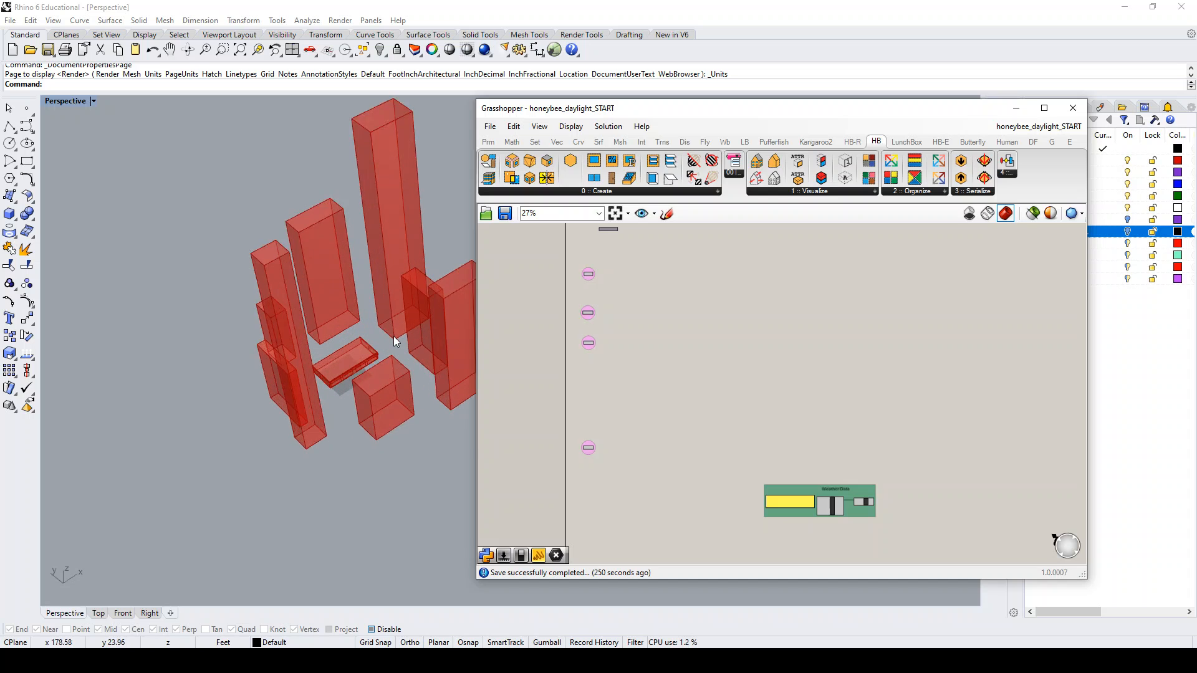
scroll(372, 279, "down", 2)
scroll(292, 362, "up", 2)
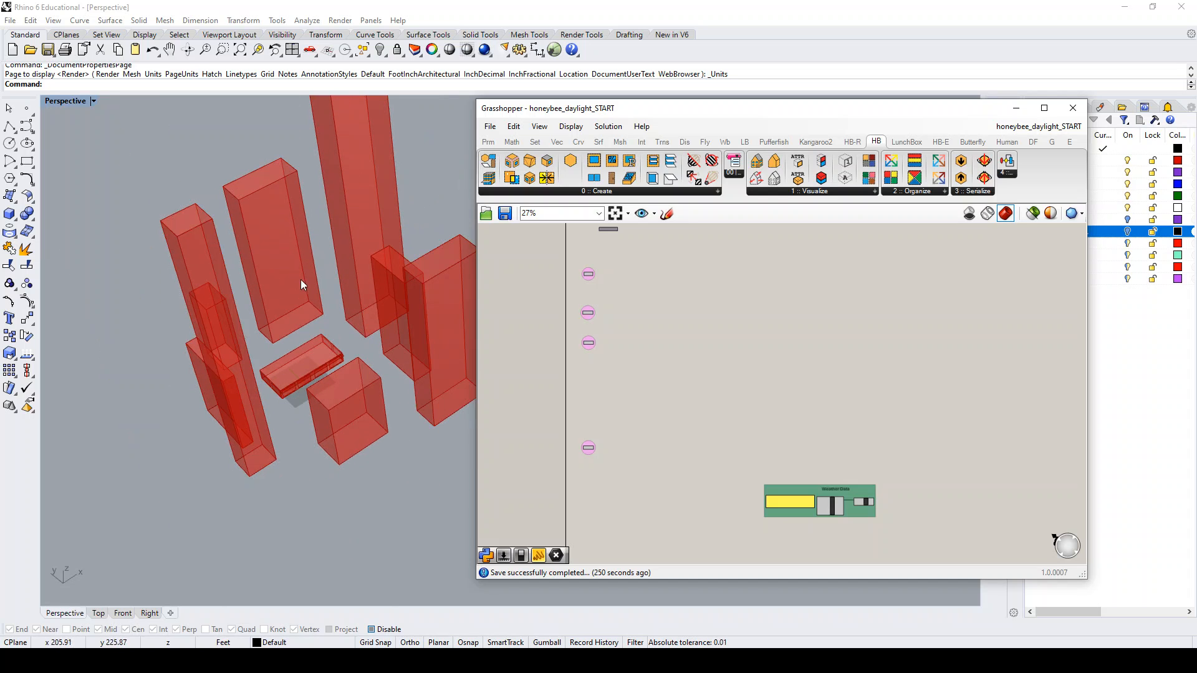
scroll(285, 348, "up", 3)
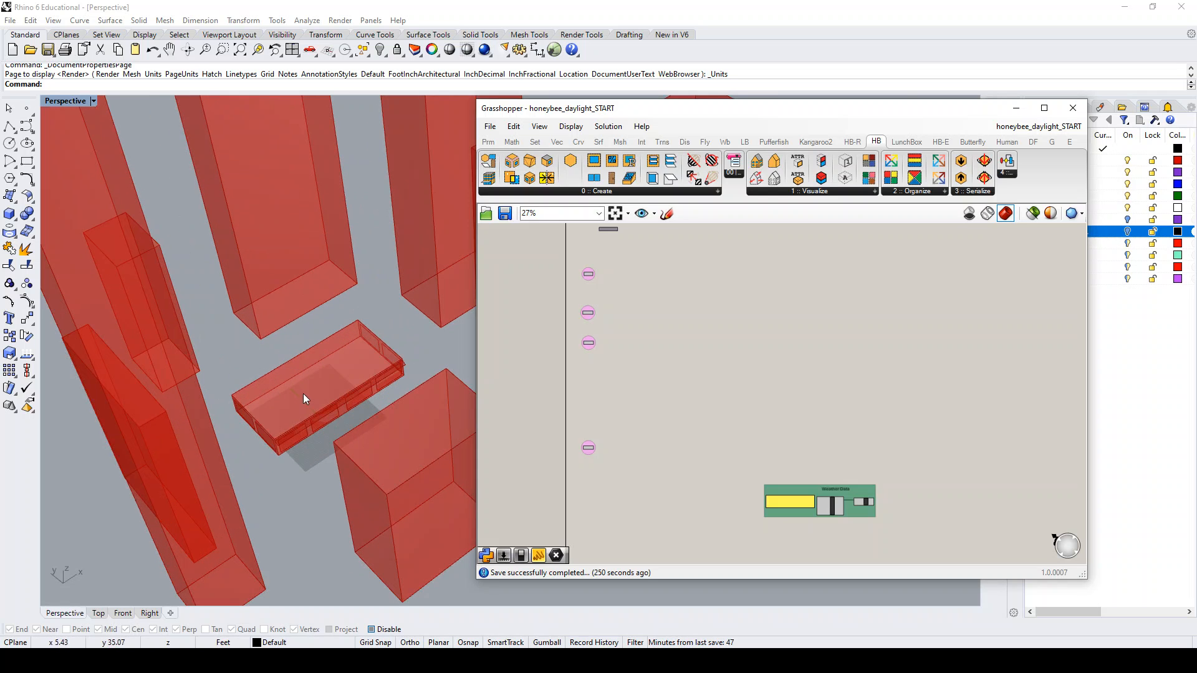
scroll(319, 404, "up", 4)
scroll(300, 430, "down", 5)
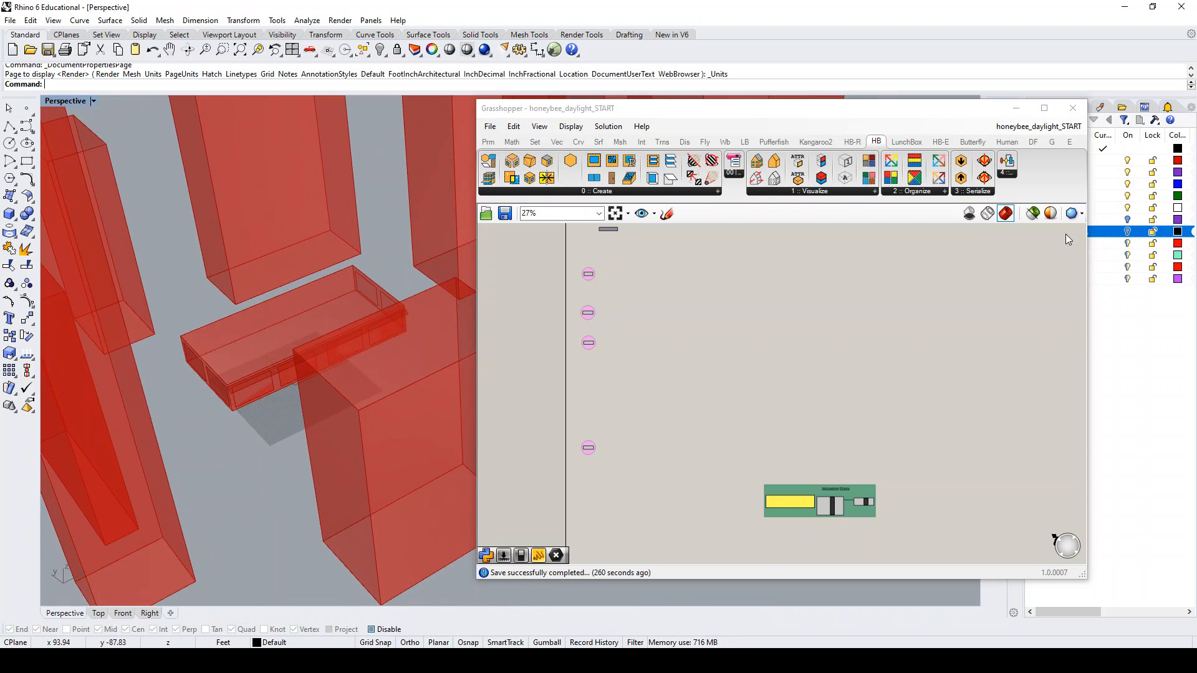
- Turn on the highlighted black layer to view the full building around the room, and hide that layer again
left_click(1128, 231)
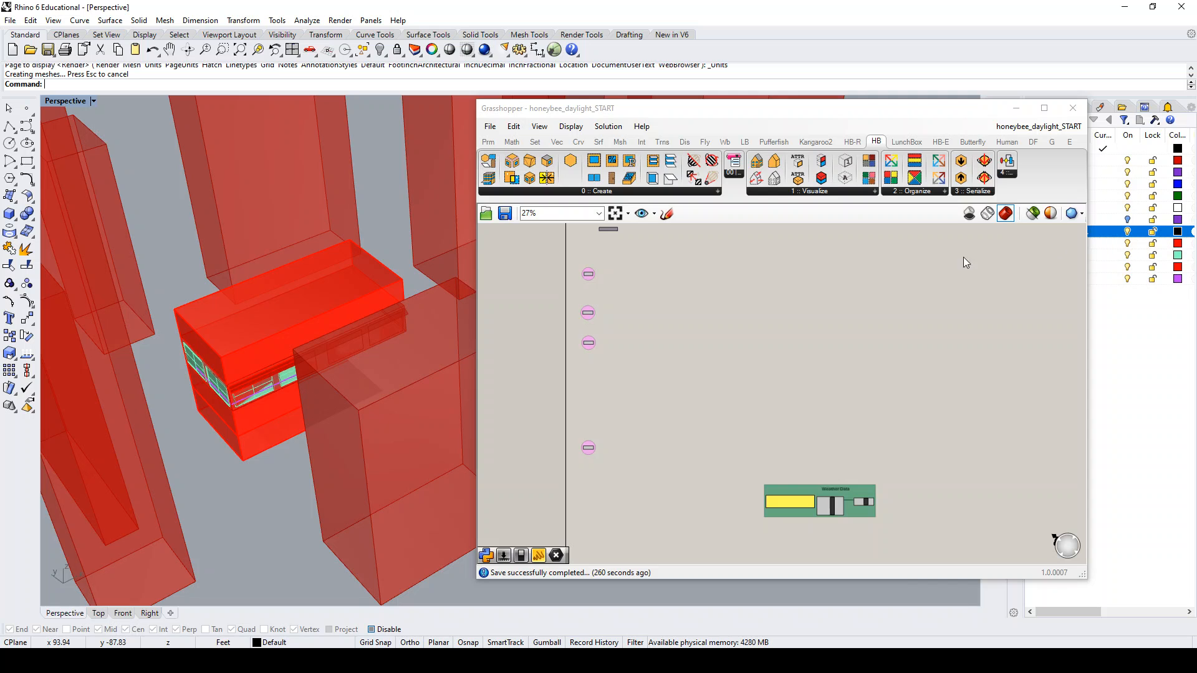
right_click_drag(435, 360, 391, 350)
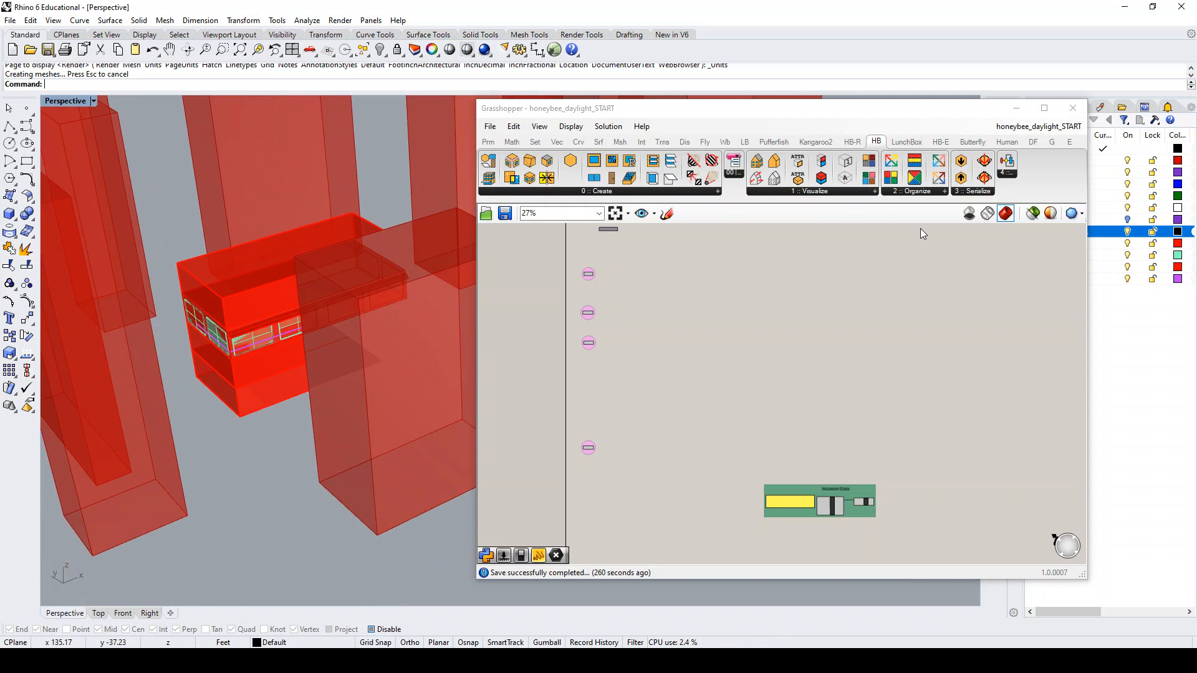
left_click(1127, 231)
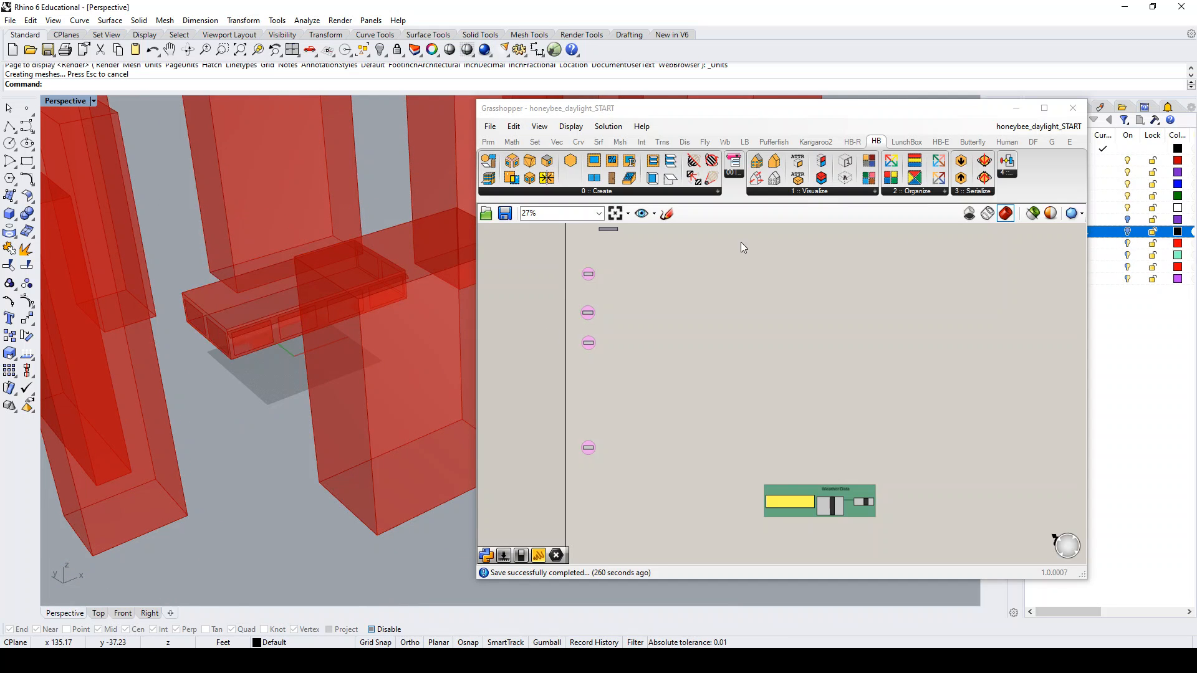
scroll(405, 314, "up", 4)
scroll(297, 371, "up", 4)
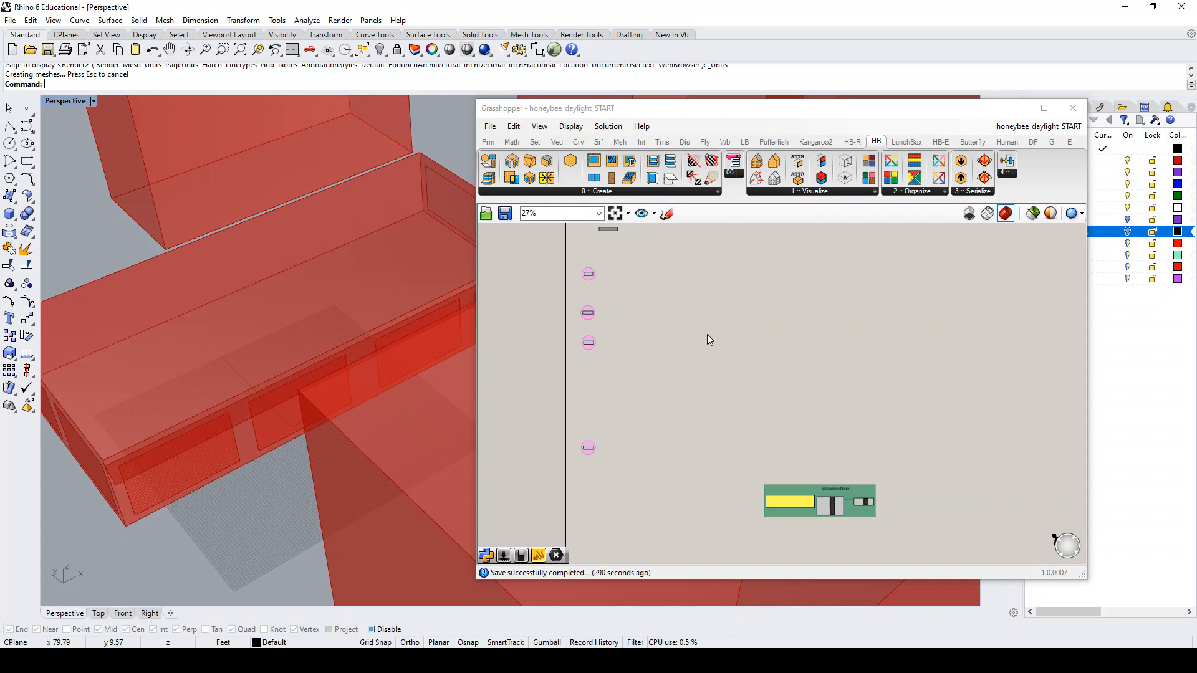
- Place an HB Annual Daylight component in an empty area of the Grasshopper canvas
scroll(634, 334, "down", 2)
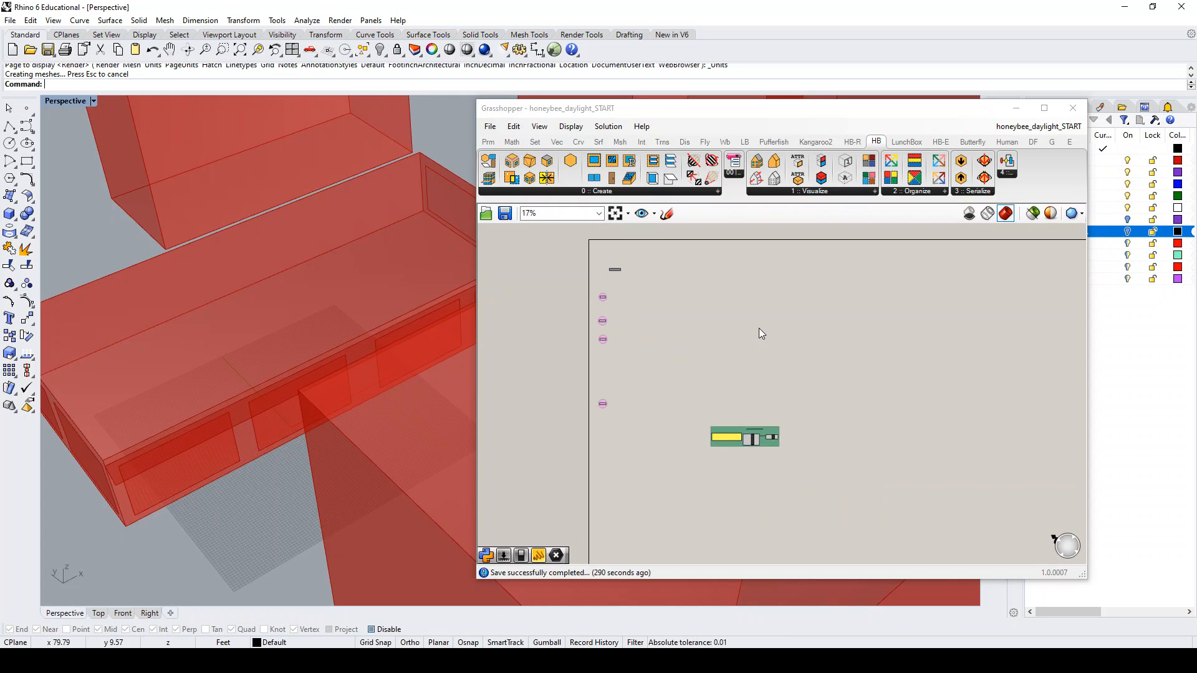
scroll(865, 307, "up", 1)
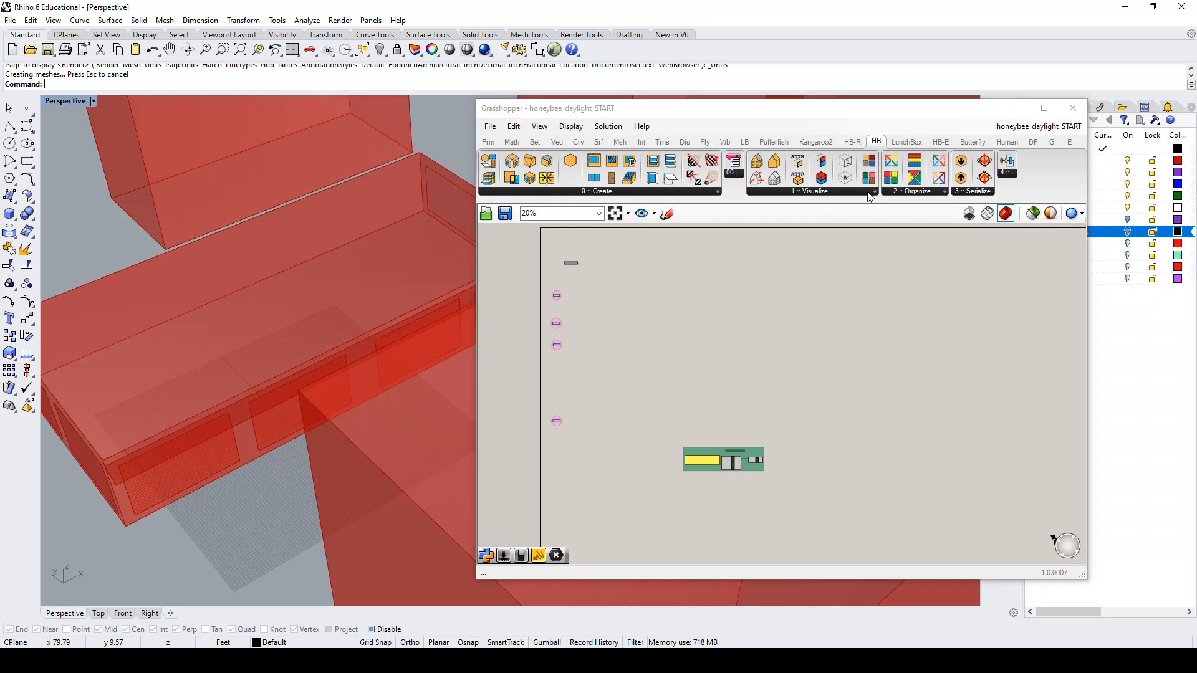
left_click(852, 142)
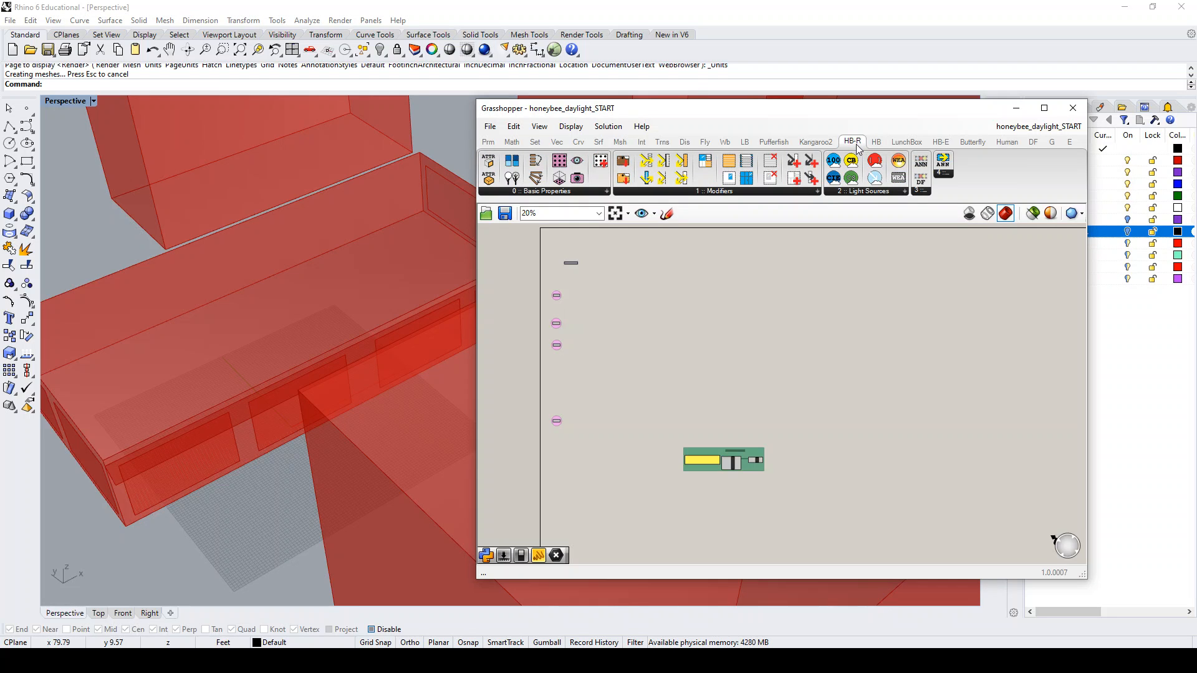
left_click(916, 193)
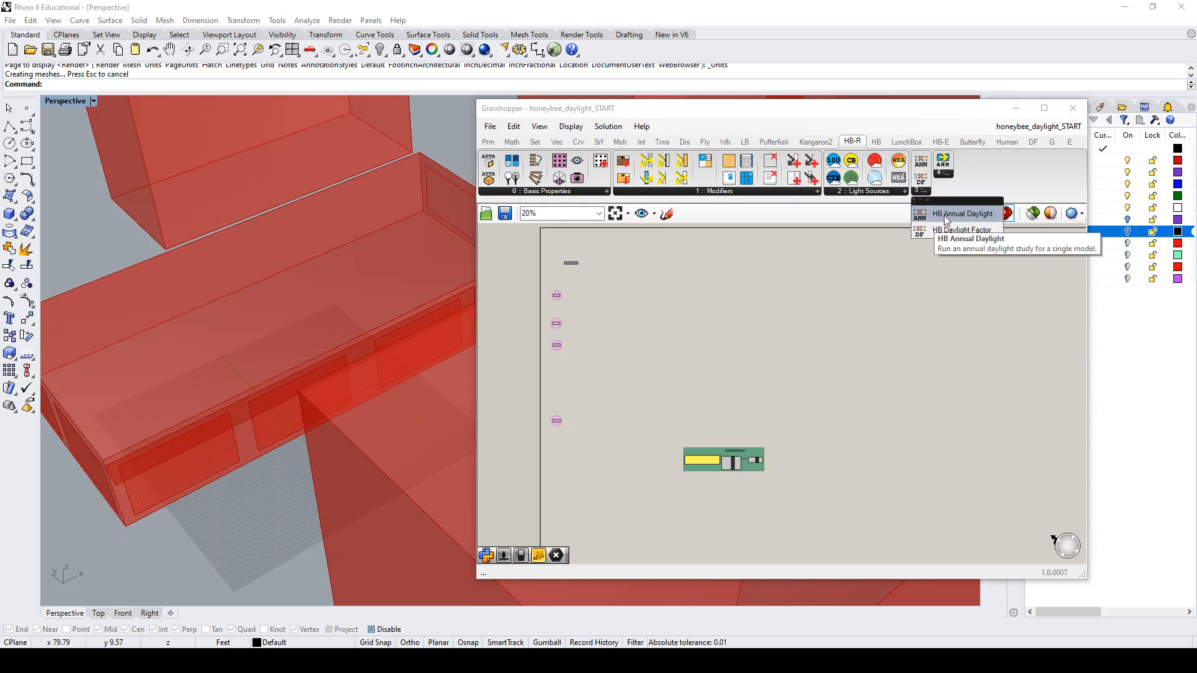
left_click_drag(946, 219, 899, 337)
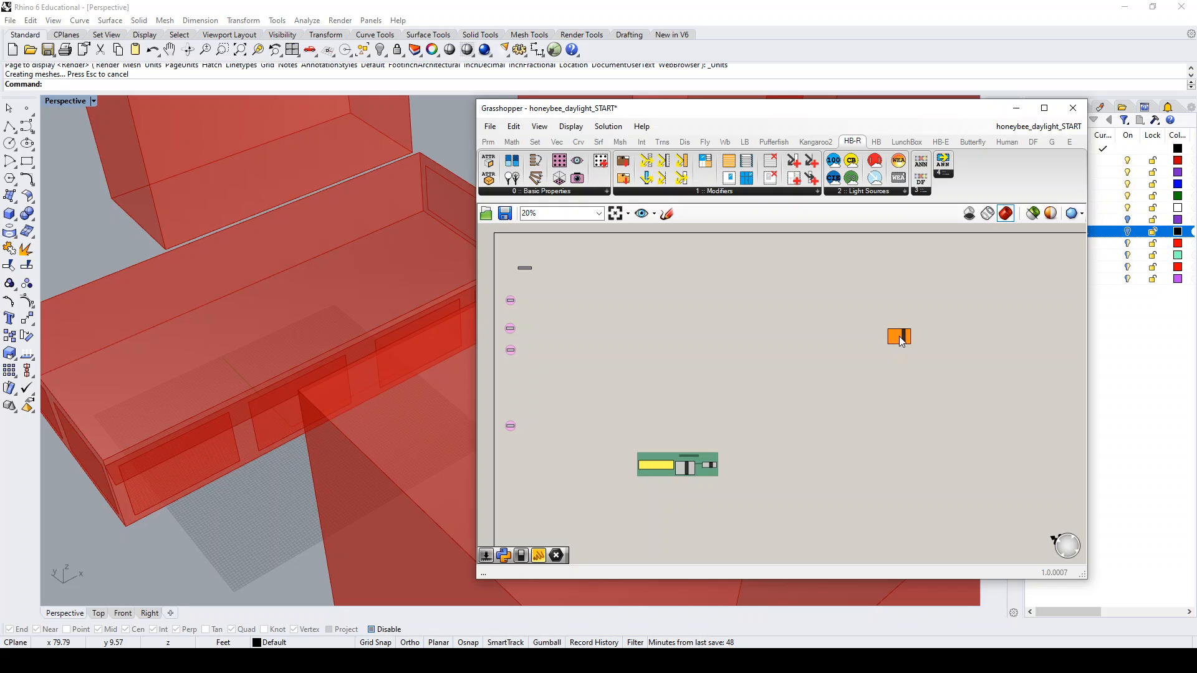
scroll(911, 330, "up", 1)
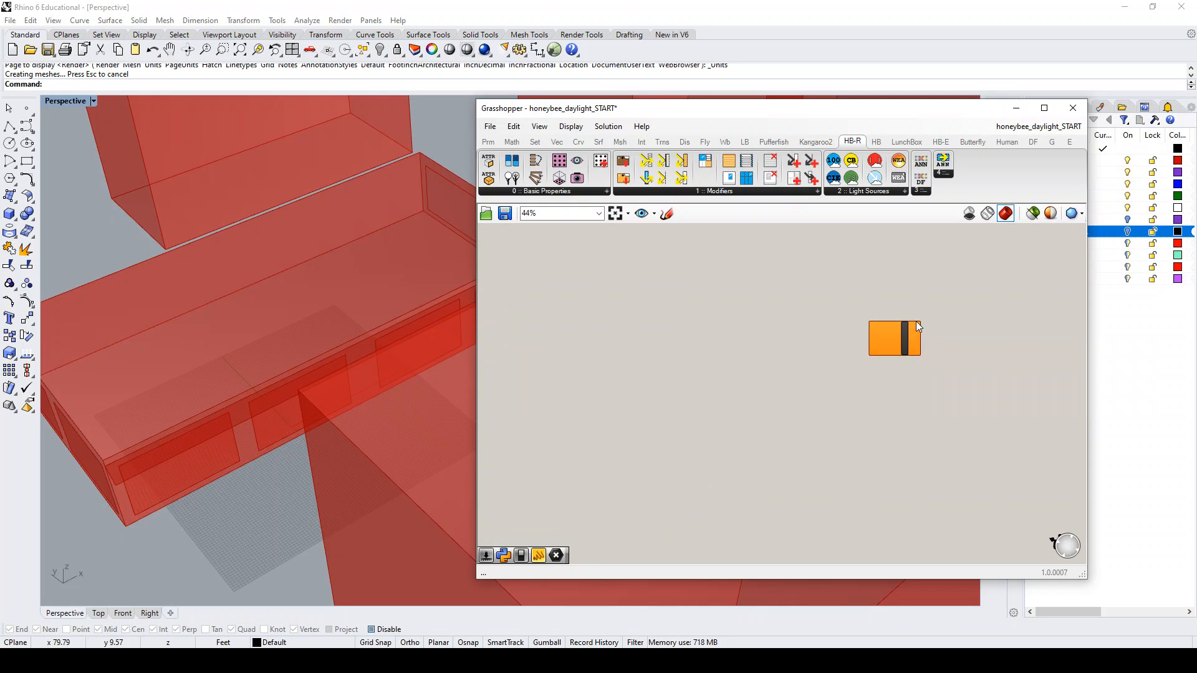
scroll(915, 320, "up", 9)
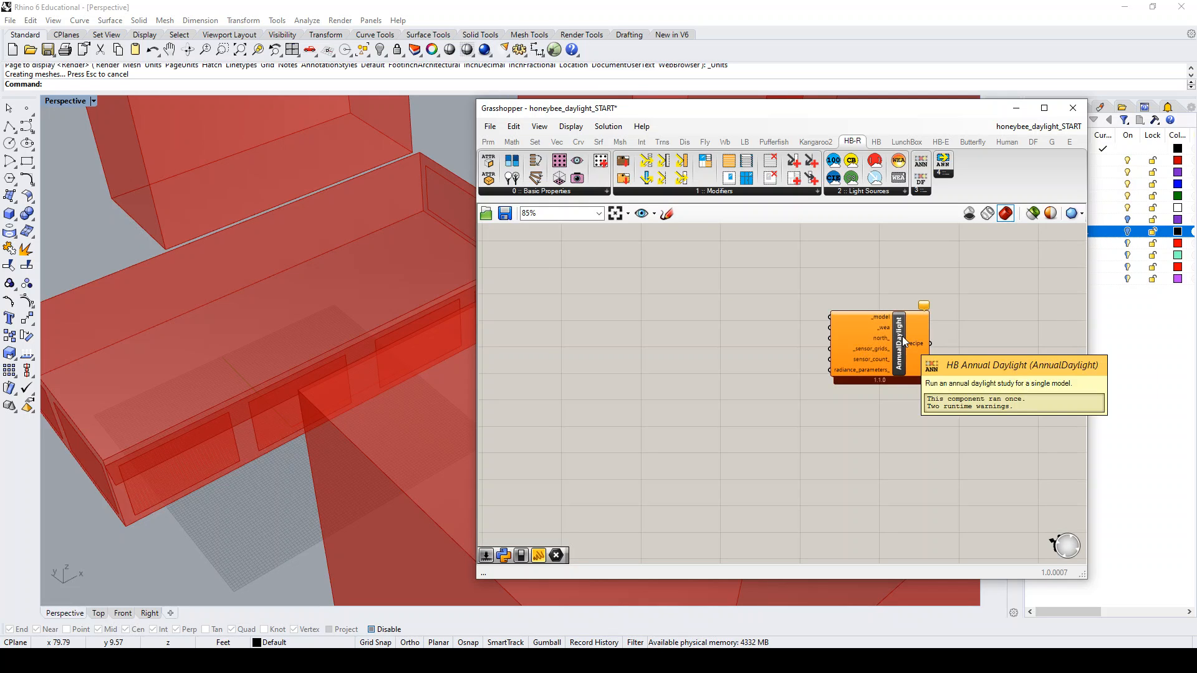
scroll(903, 342, "up", 1)
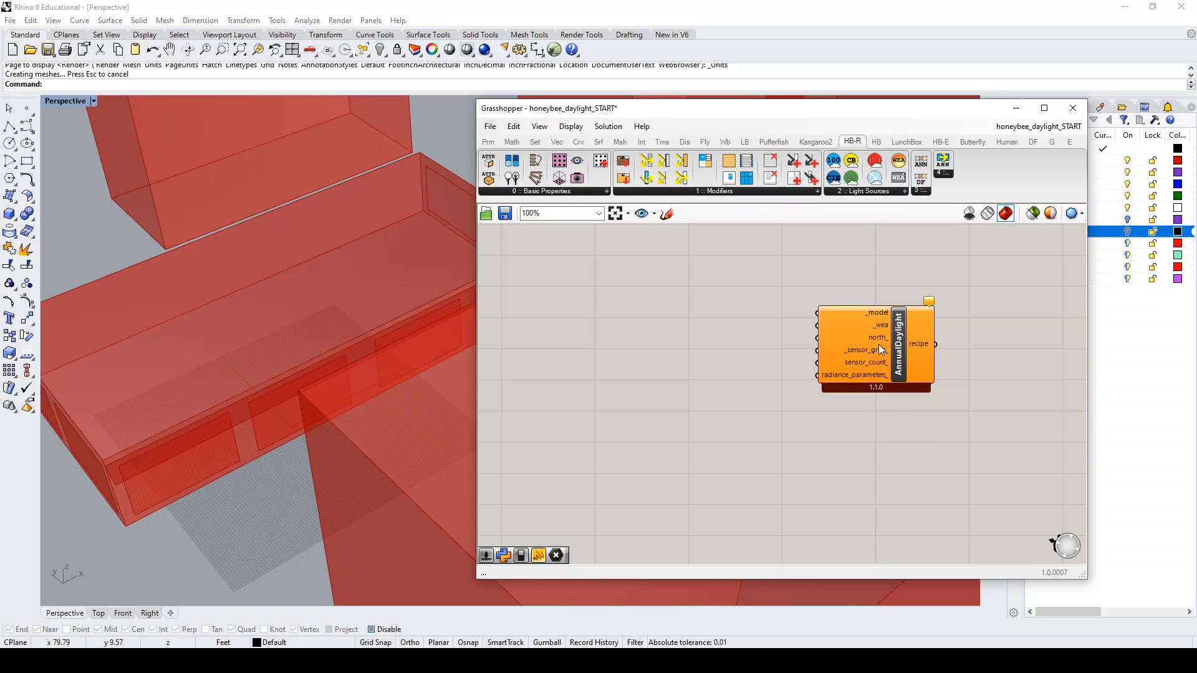
- Search for "honeybee mode" and add an HB Model component beside the AnnualDaylight component
mouse_move(883, 321)
mouse_move(878, 347)
double_click(705, 351)
type("hone")
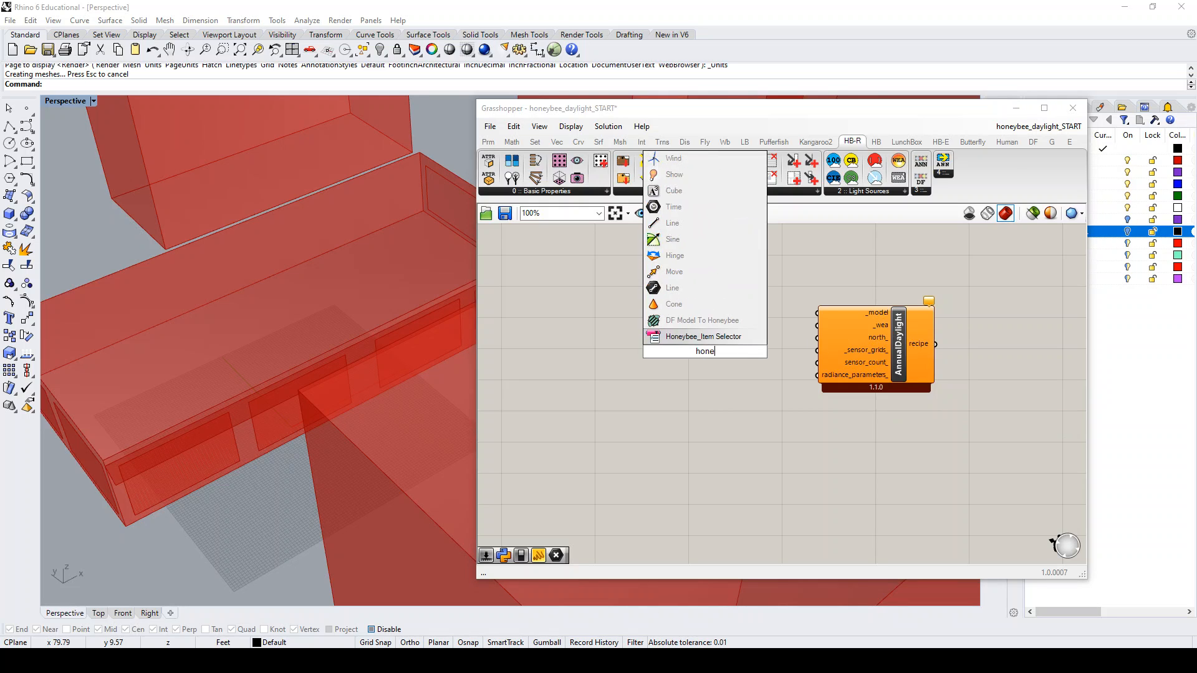
type("ybee mode")
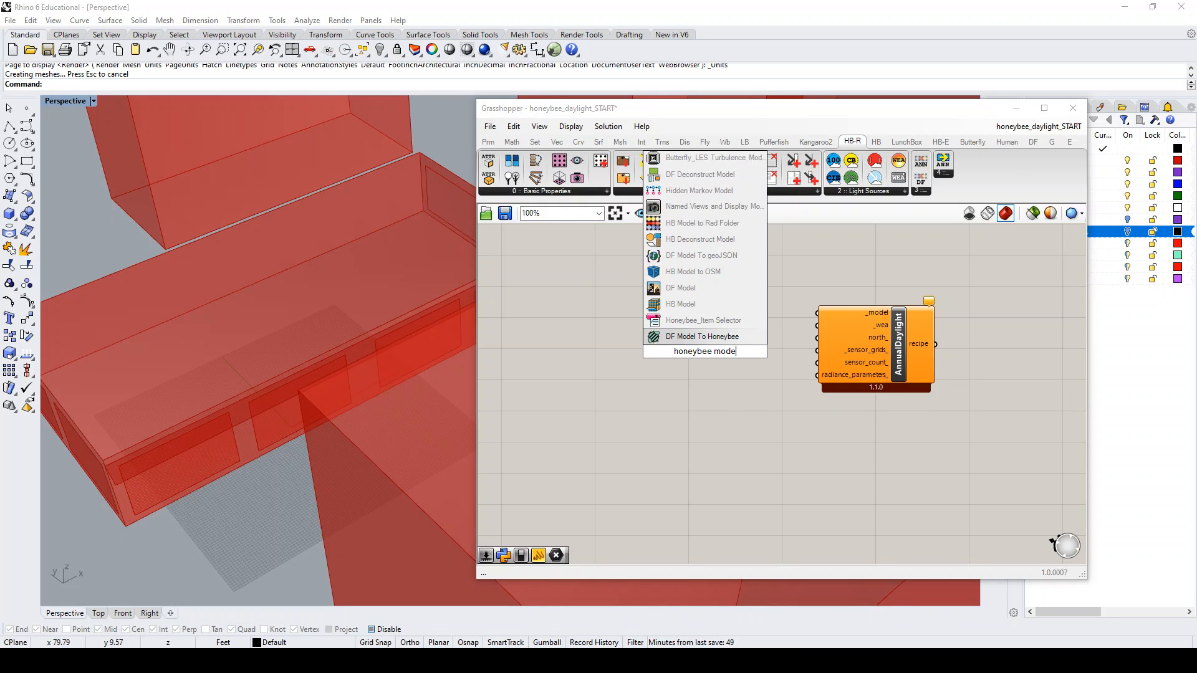
left_click(685, 304)
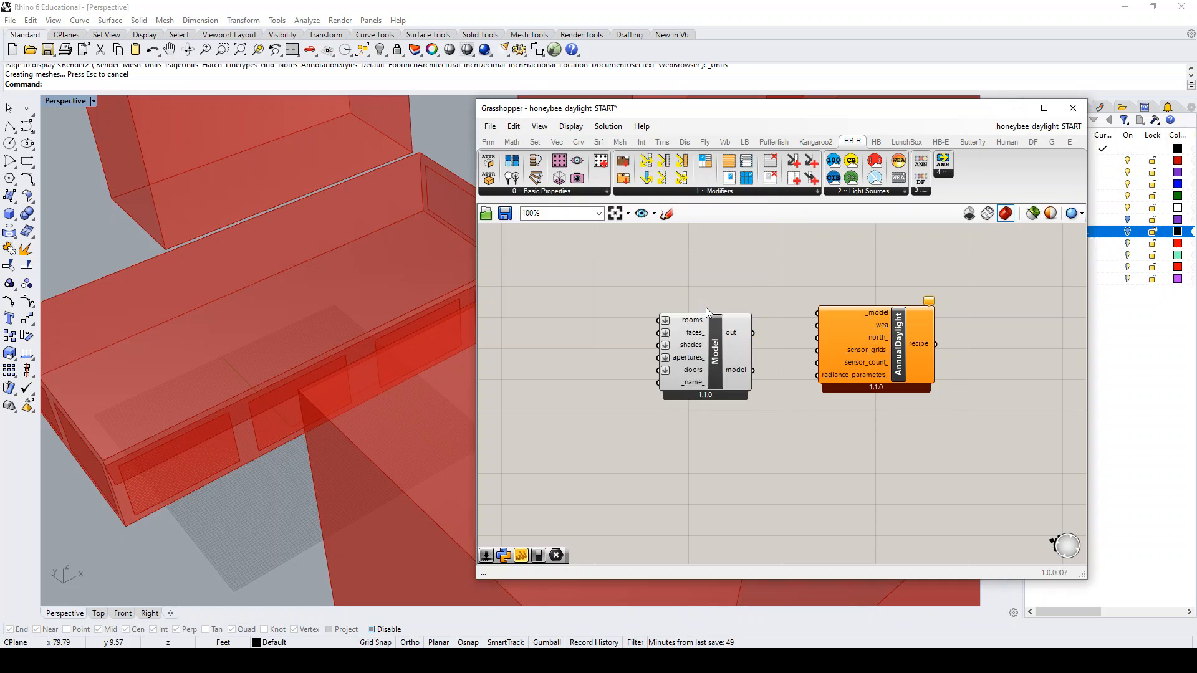
- Reposition the HB Model component to the left of AnnualDaylight, leaving a wide gap between the two
scroll(715, 339, "down", 6)
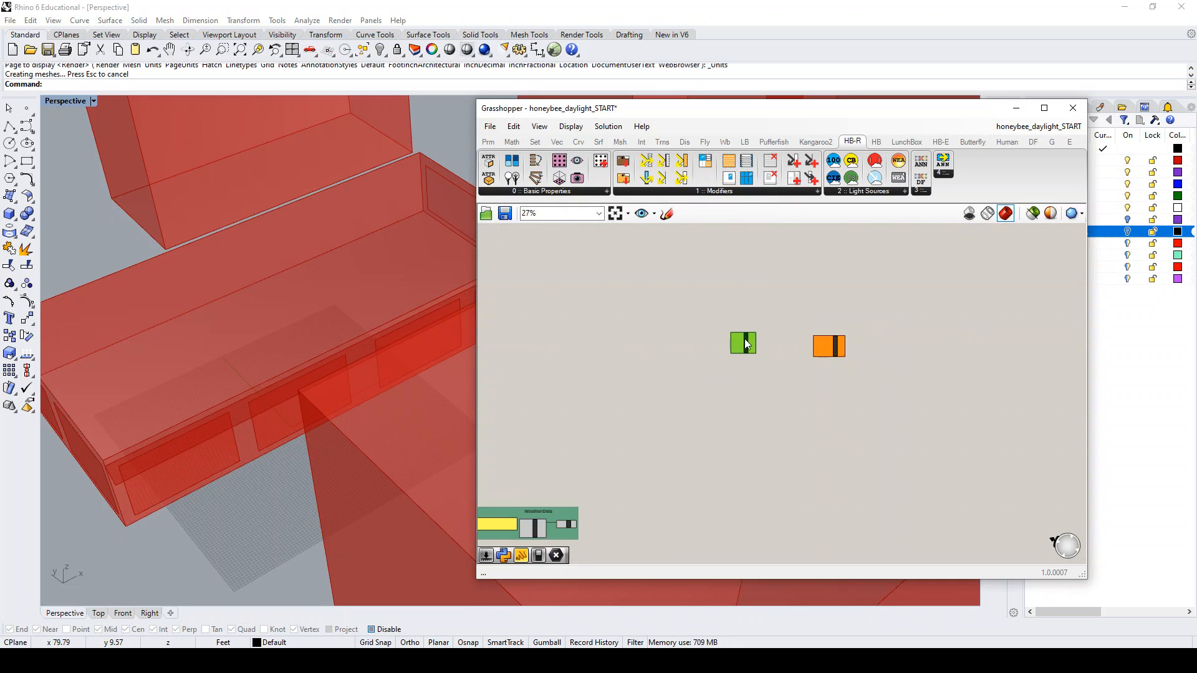
scroll(761, 341, "up", 4)
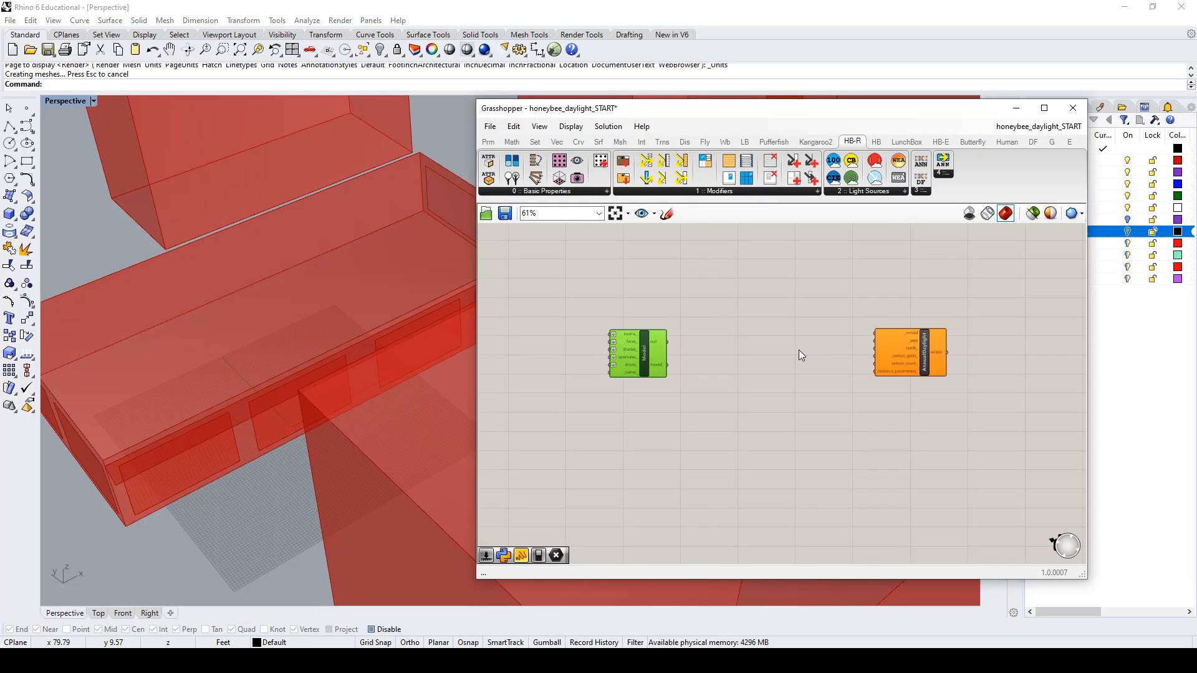
scroll(889, 368, "up", 2)
scroll(866, 370, "down", 4)
scroll(914, 334, "up", 3)
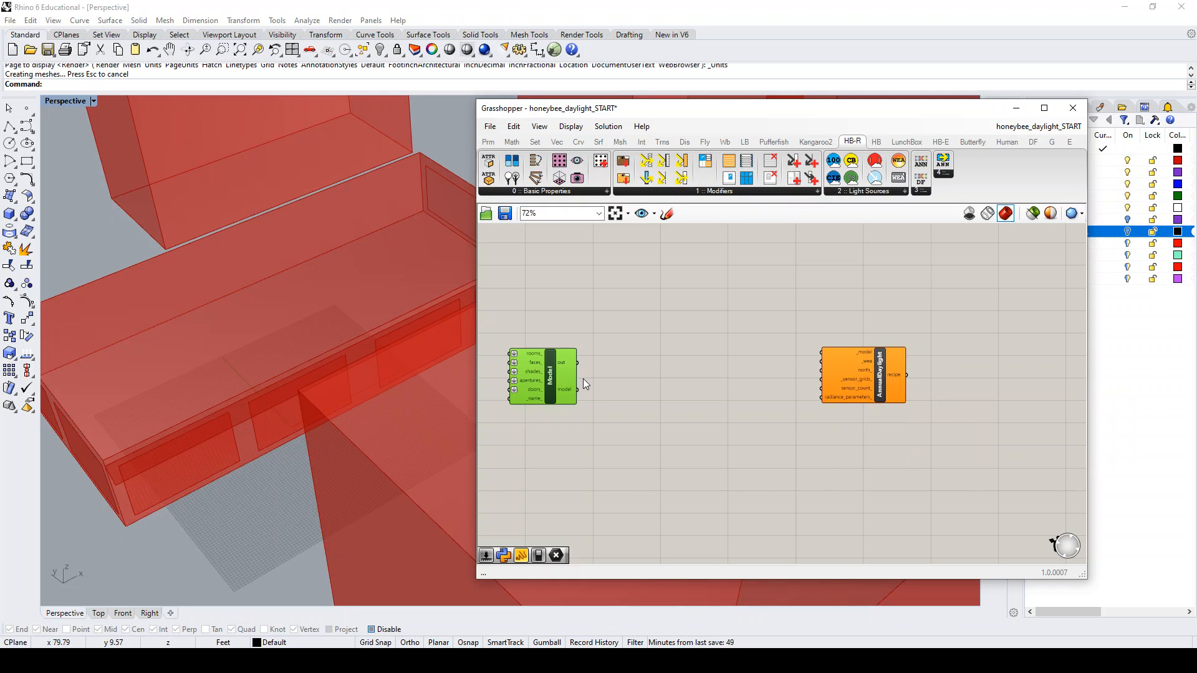
left_click_drag(551, 373, 609, 369)
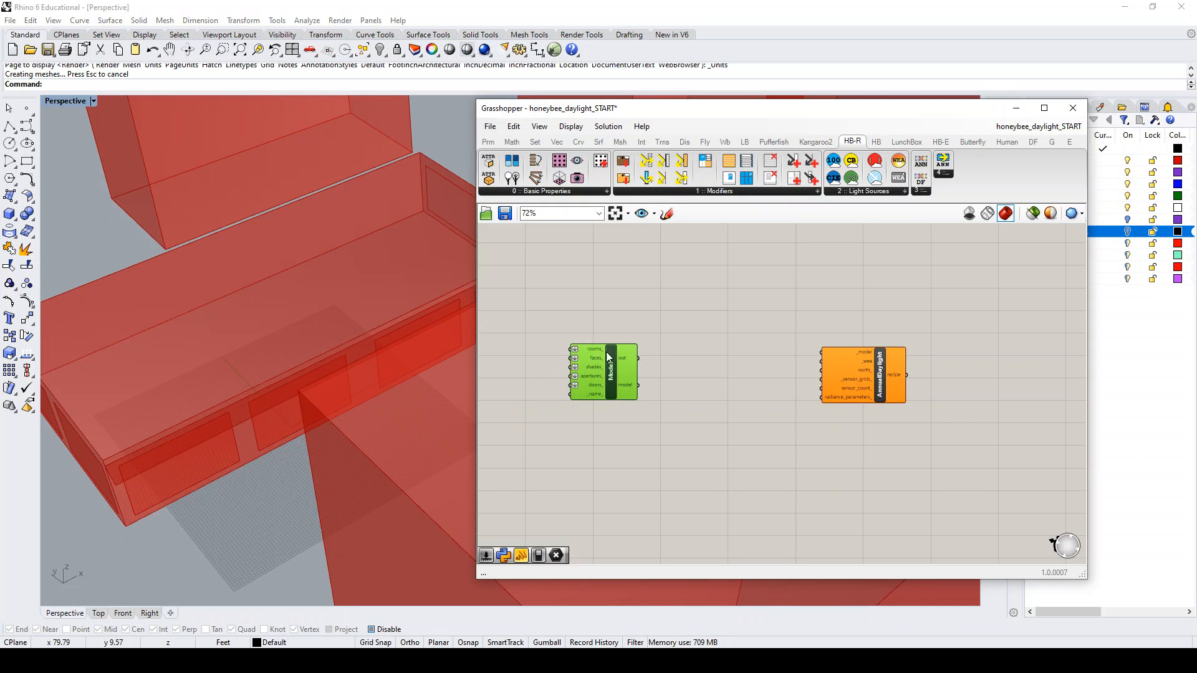
- Search for "room" and add an HB Room component to the canvas, on the input side of the Model component
scroll(578, 353, "up", 5)
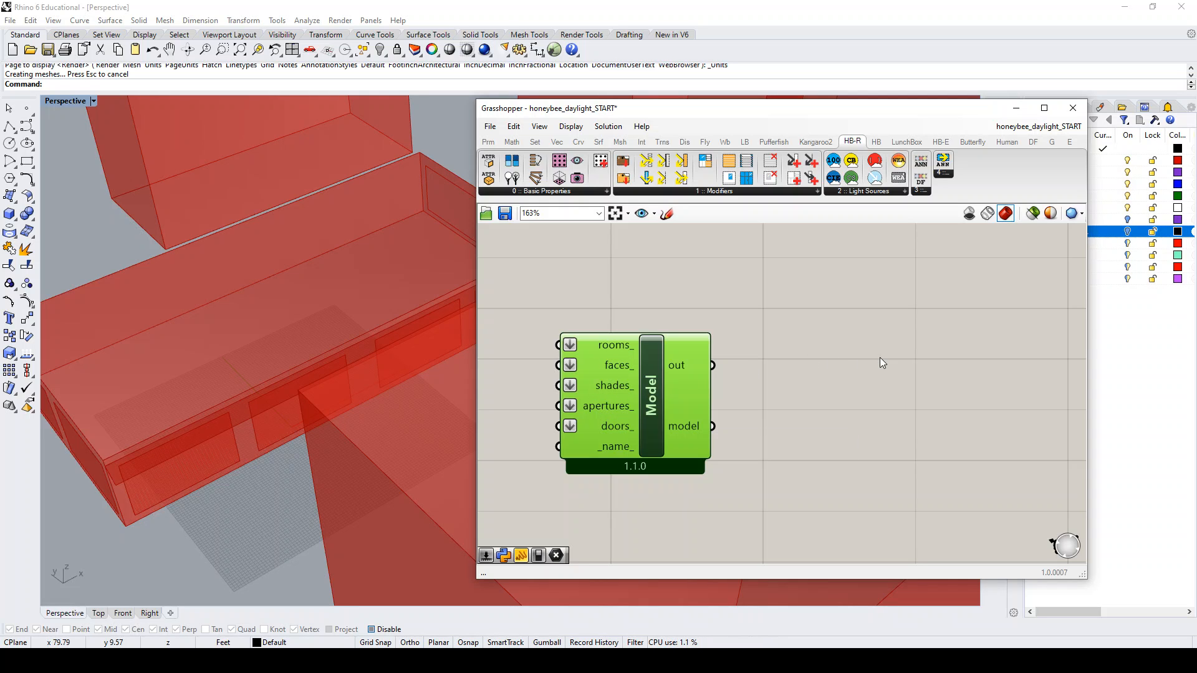
scroll(847, 372, "down", 5)
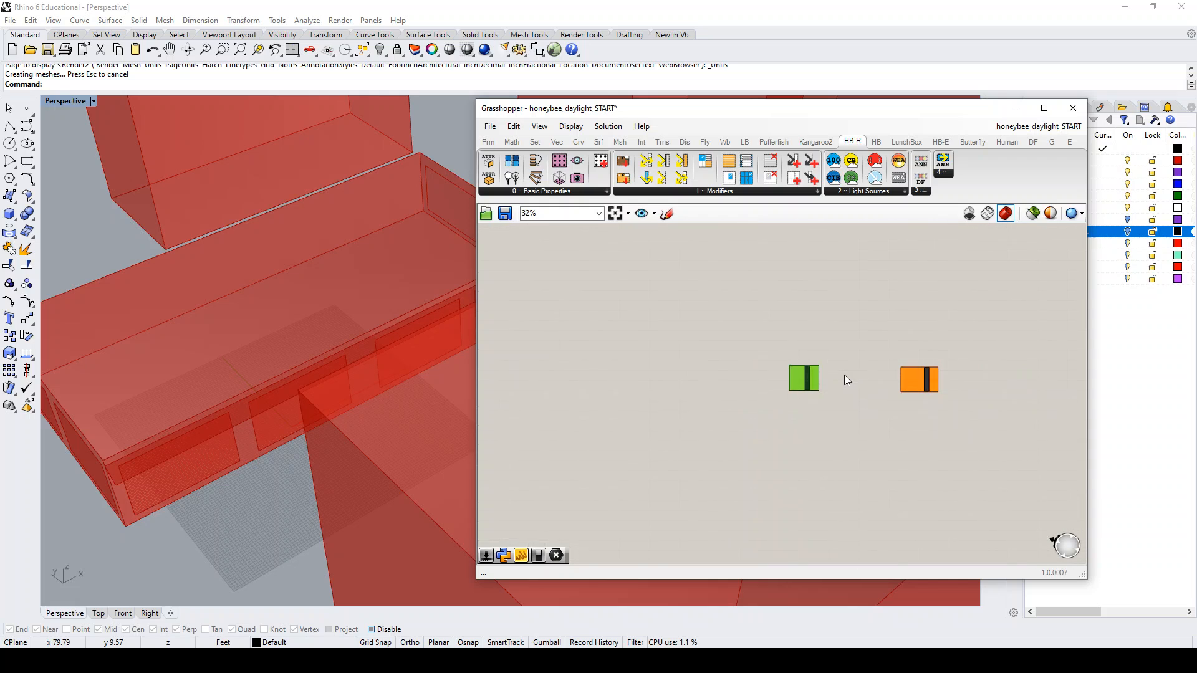
scroll(822, 373, "up", 2)
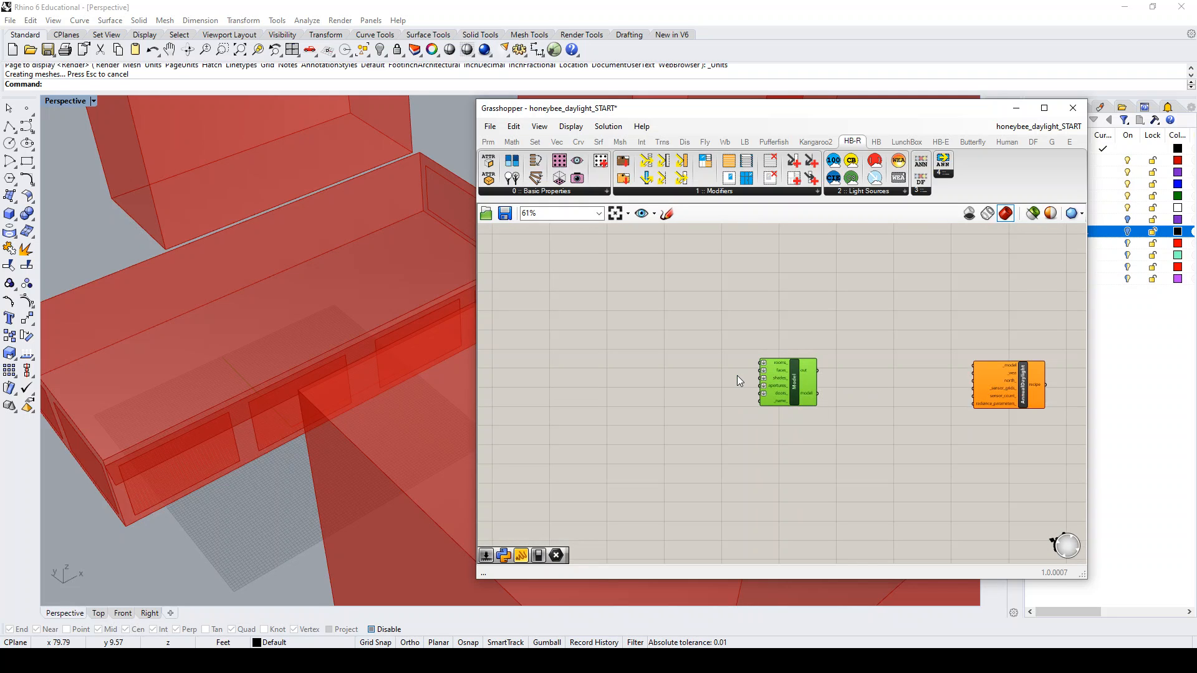
double_click(626, 344)
type("room")
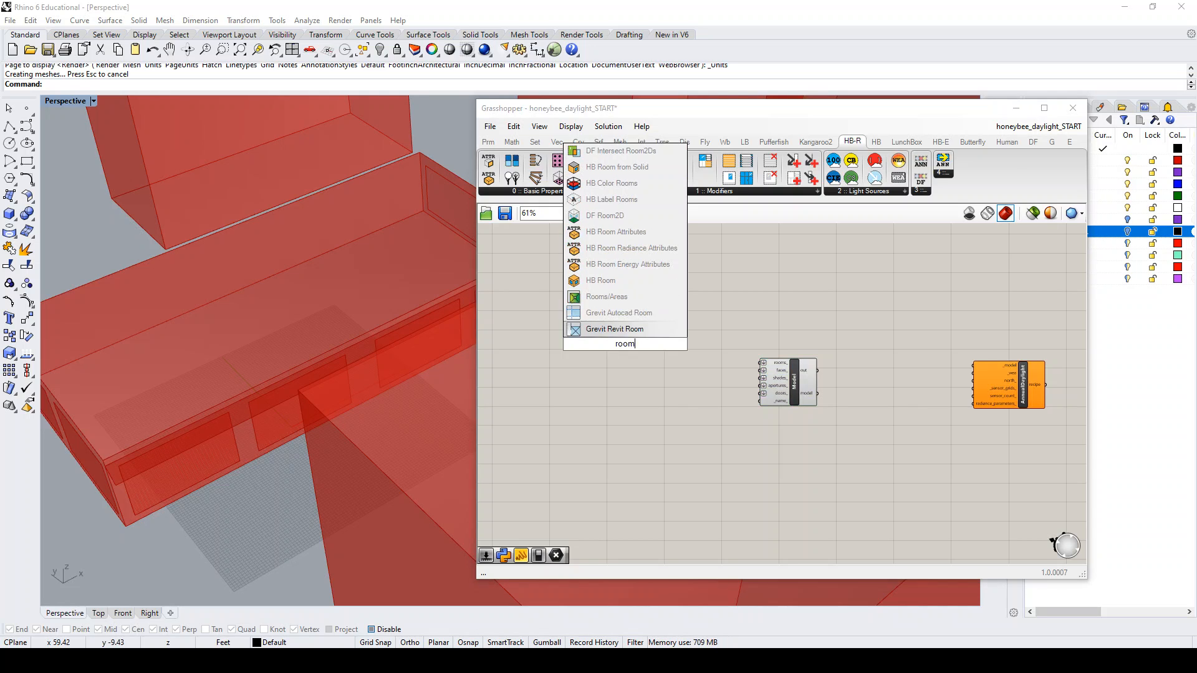
left_click(630, 281)
mouse_move(637, 339)
left_mouse_down()
mouse_move(742, 365)
mouse_move(802, 357)
mouse_move(633, 356)
left_mouse_up()
scroll(801, 358, "down", 5)
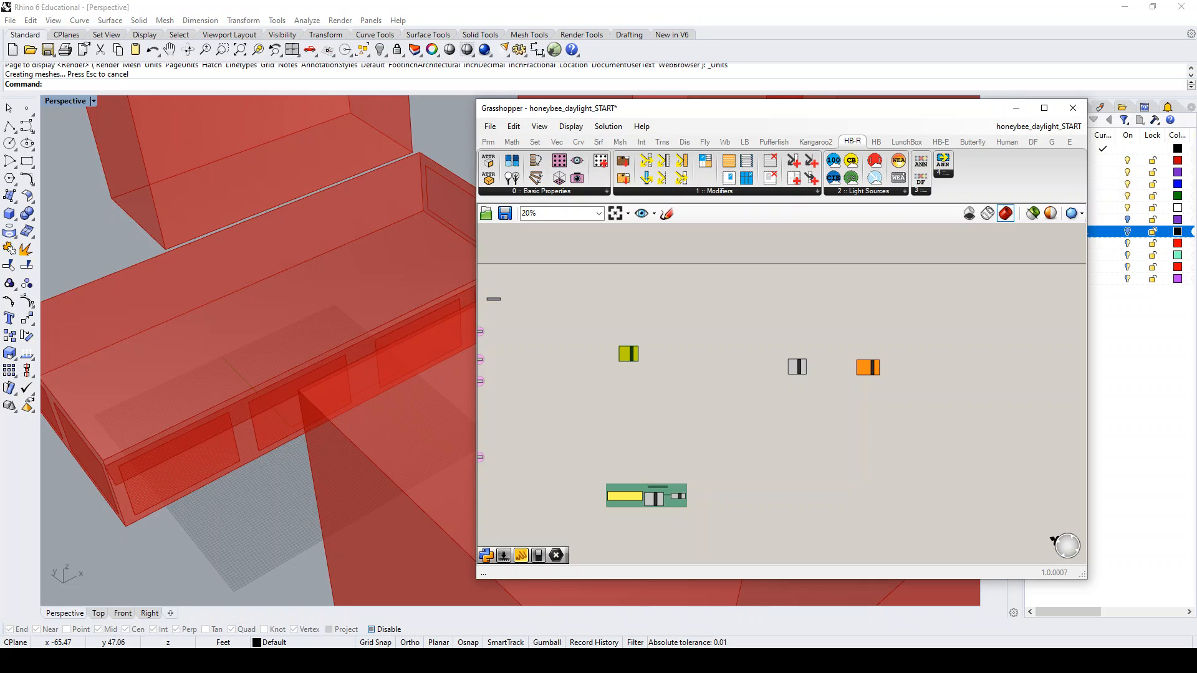
scroll(630, 350, "up", 8)
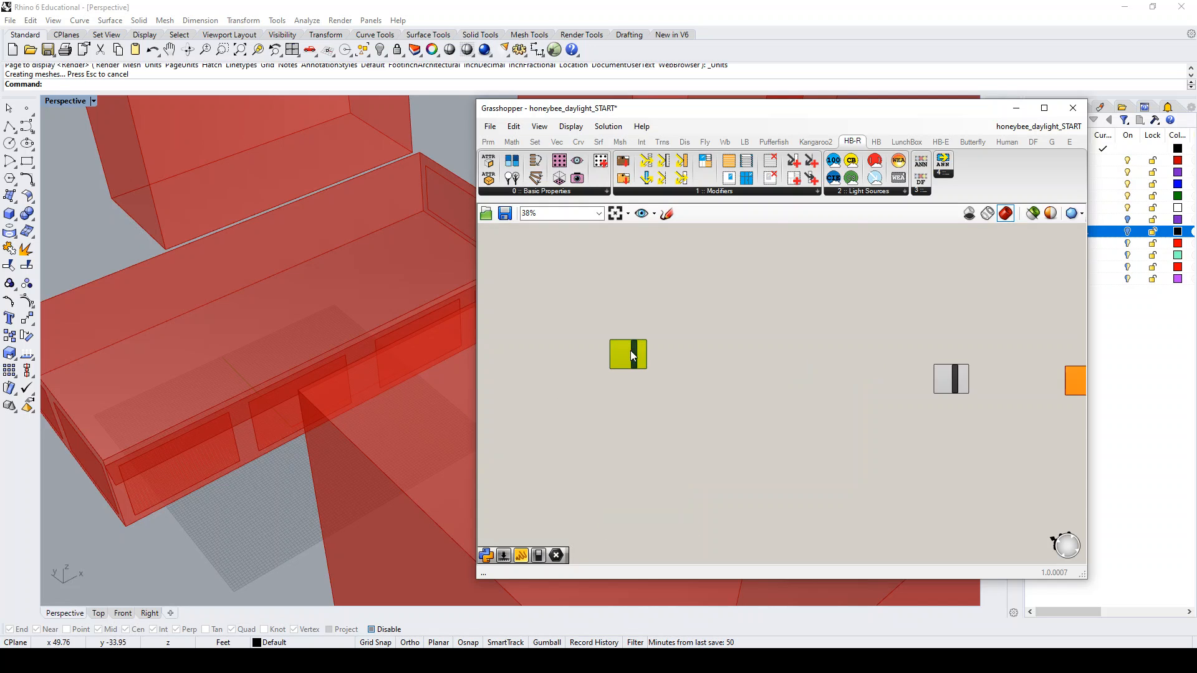
- Replace the Room component with an HB Room from Solid component, found by searching "room solid", and place it beside the ROOMS parameter
double_click(734, 352)
type("room")
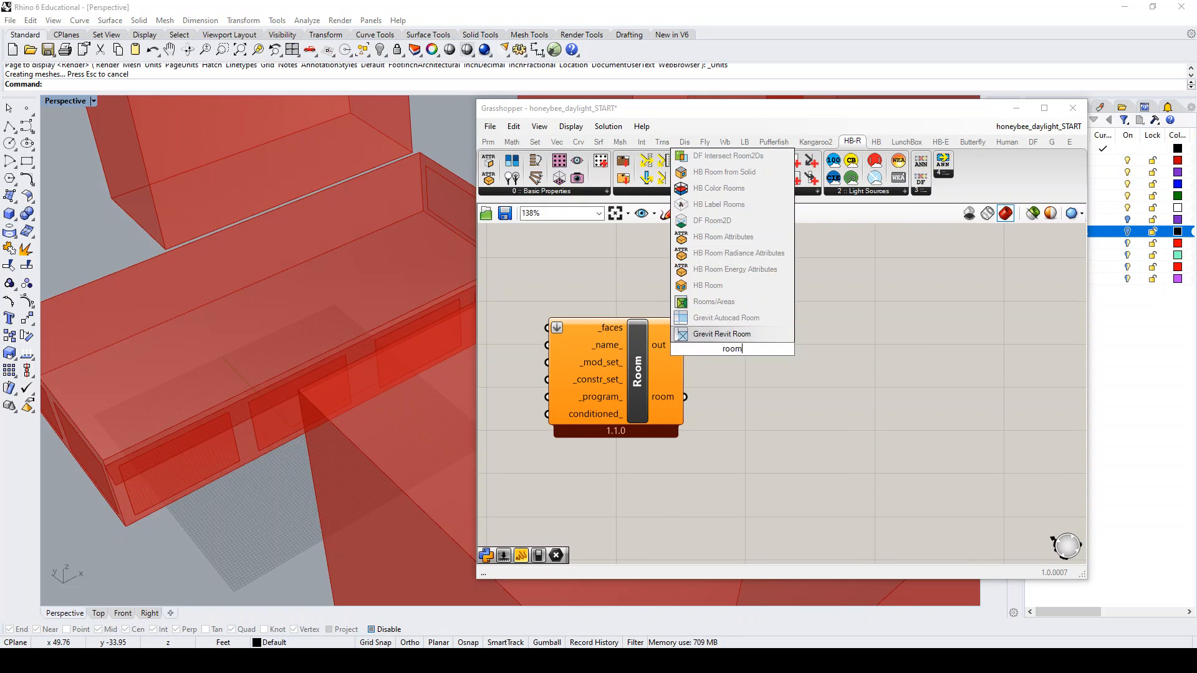
type(" solid")
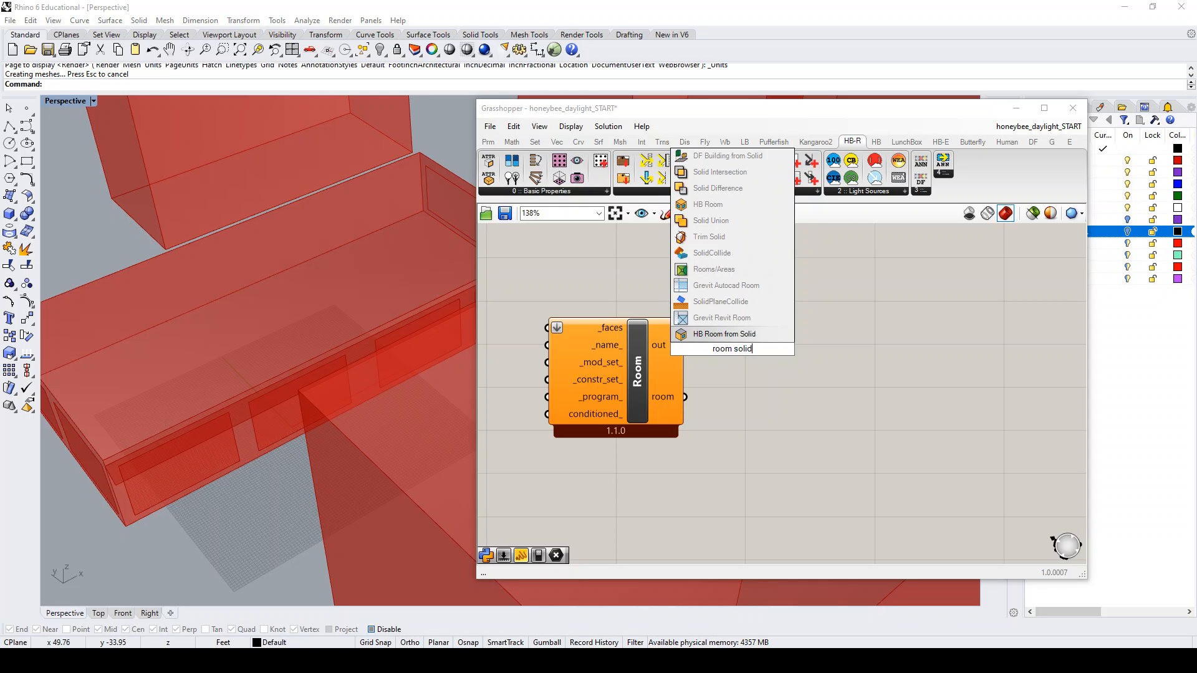
left_click(724, 334)
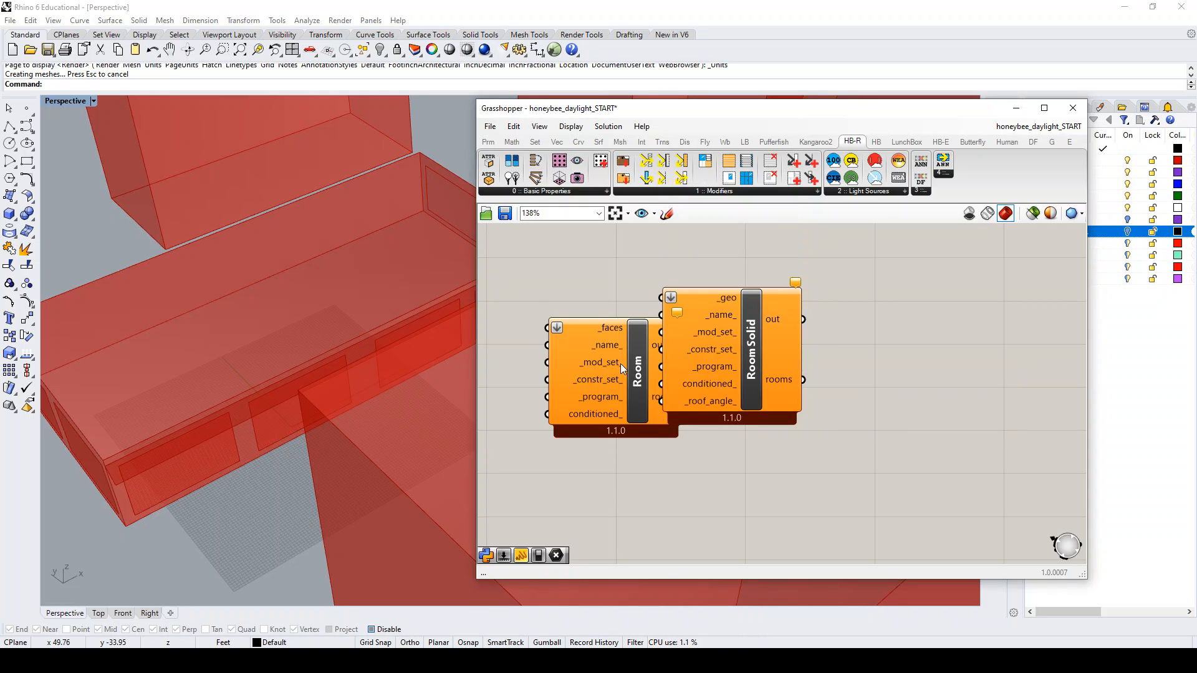
left_click(602, 390)
key("Delete")
scroll(724, 352, "down", 8)
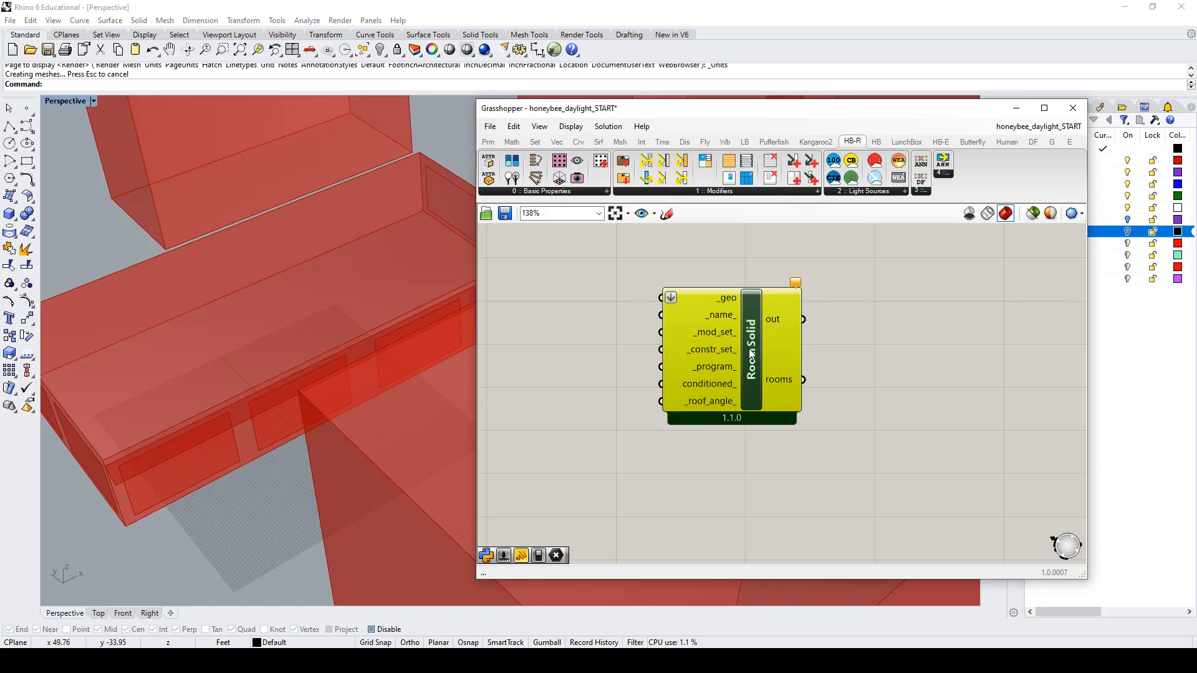
scroll(739, 338, "up", 7)
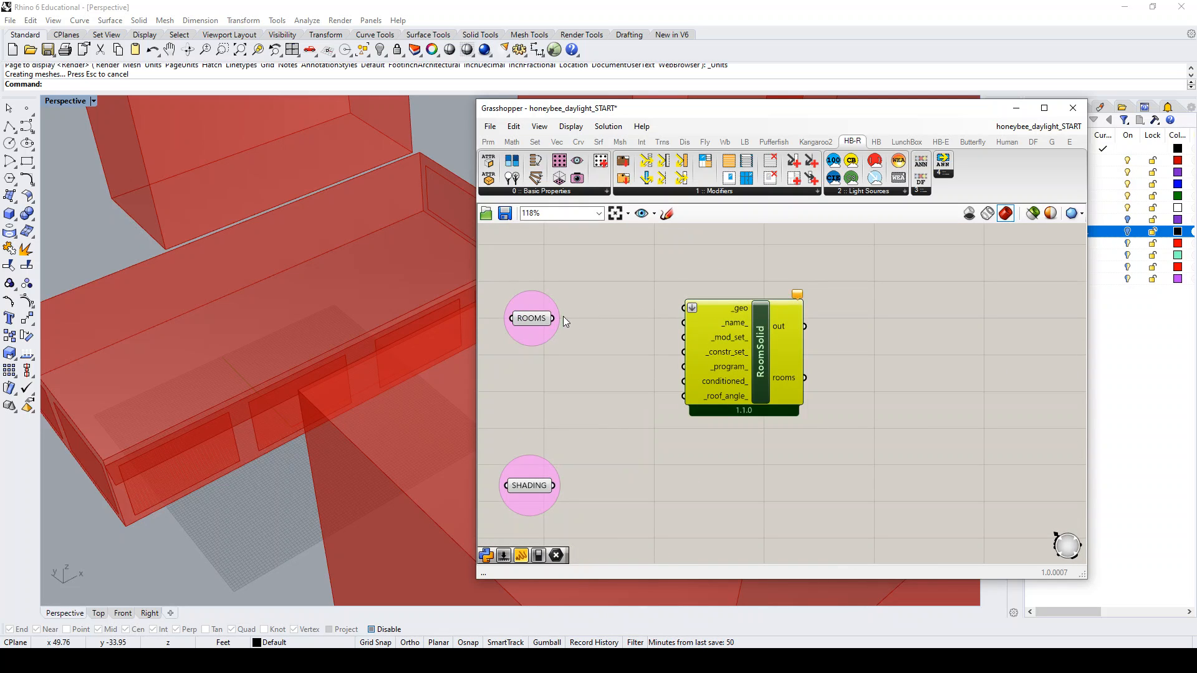
- Select the ROOMS parameter and examine its highlighted geometry among the context buildings in the Rhino viewport
left_click(547, 320)
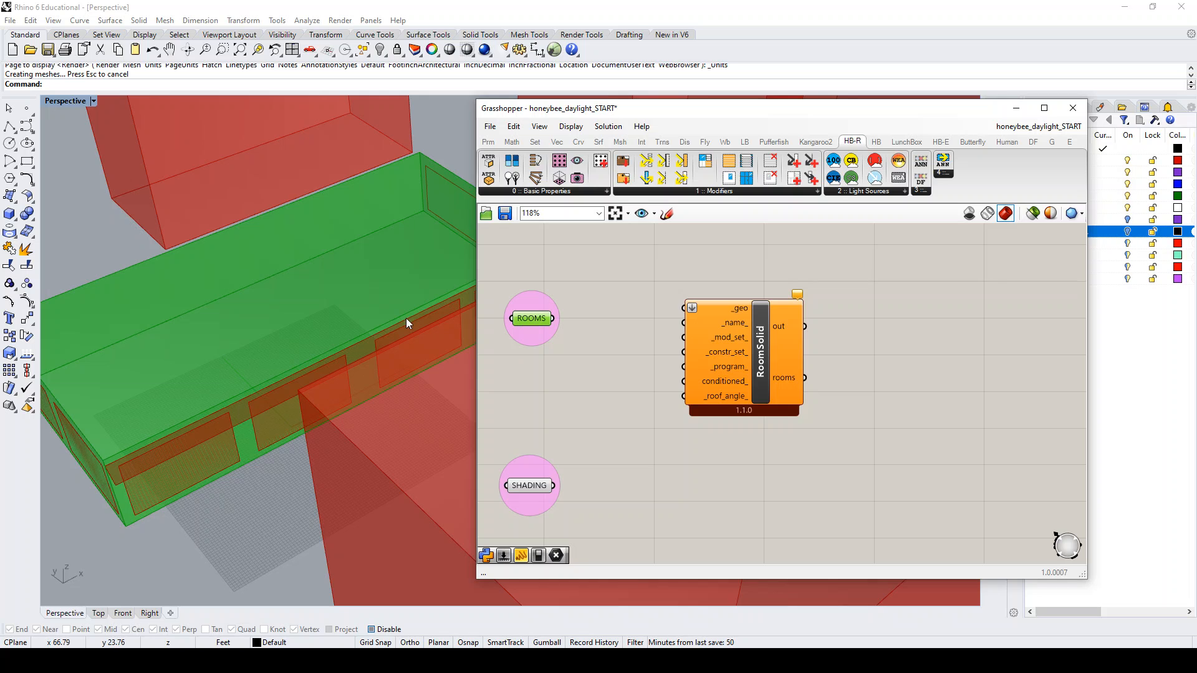
scroll(585, 315, "down", 2)
scroll(566, 363, "up", 4)
scroll(589, 358, "down", 3)
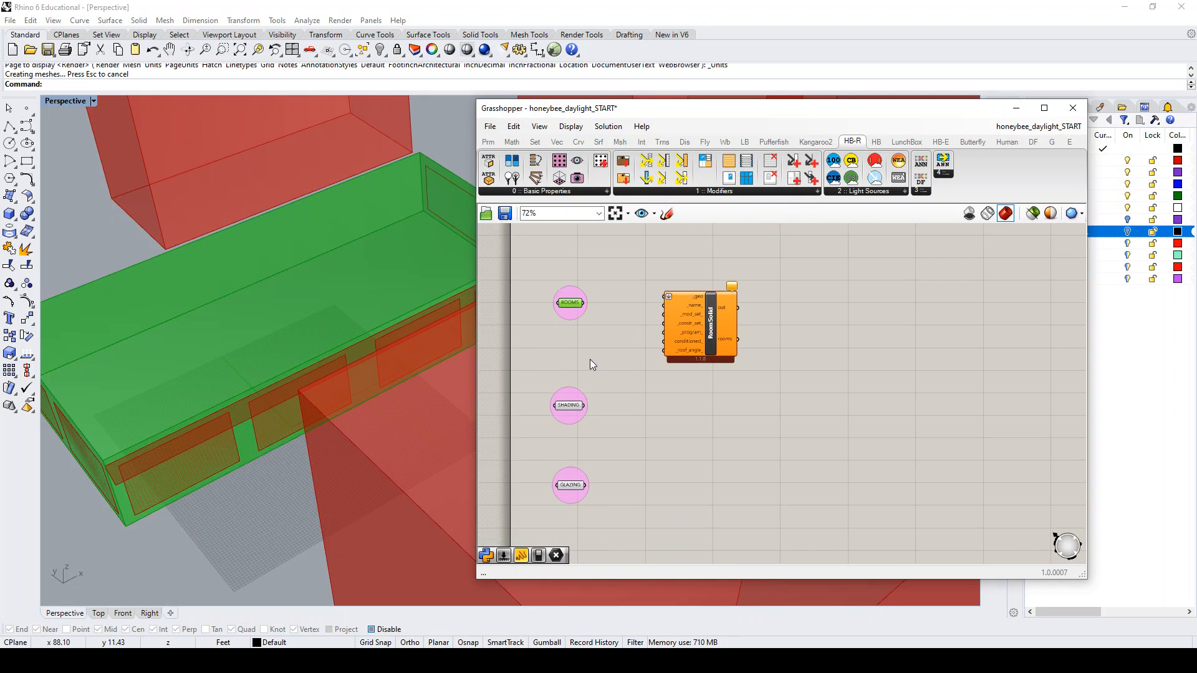
right_click_drag(289, 372, 298, 380)
scroll(300, 369, "down", 8)
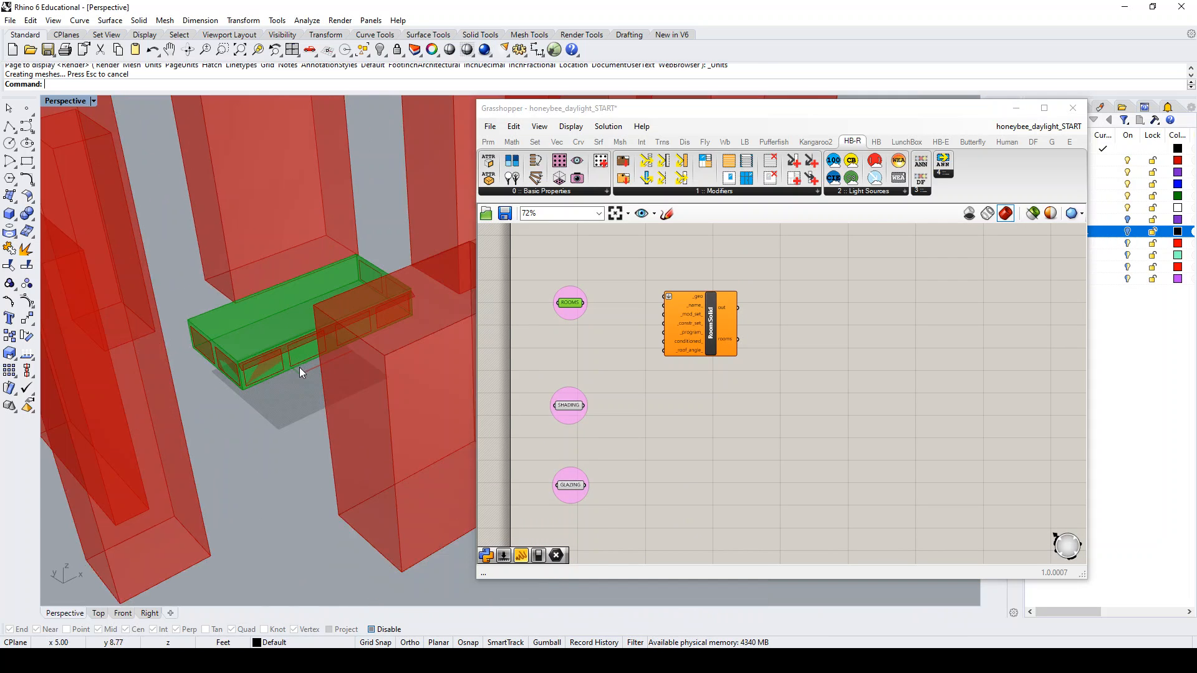
scroll(299, 361, "up", 3)
scroll(567, 407, "up", 2)
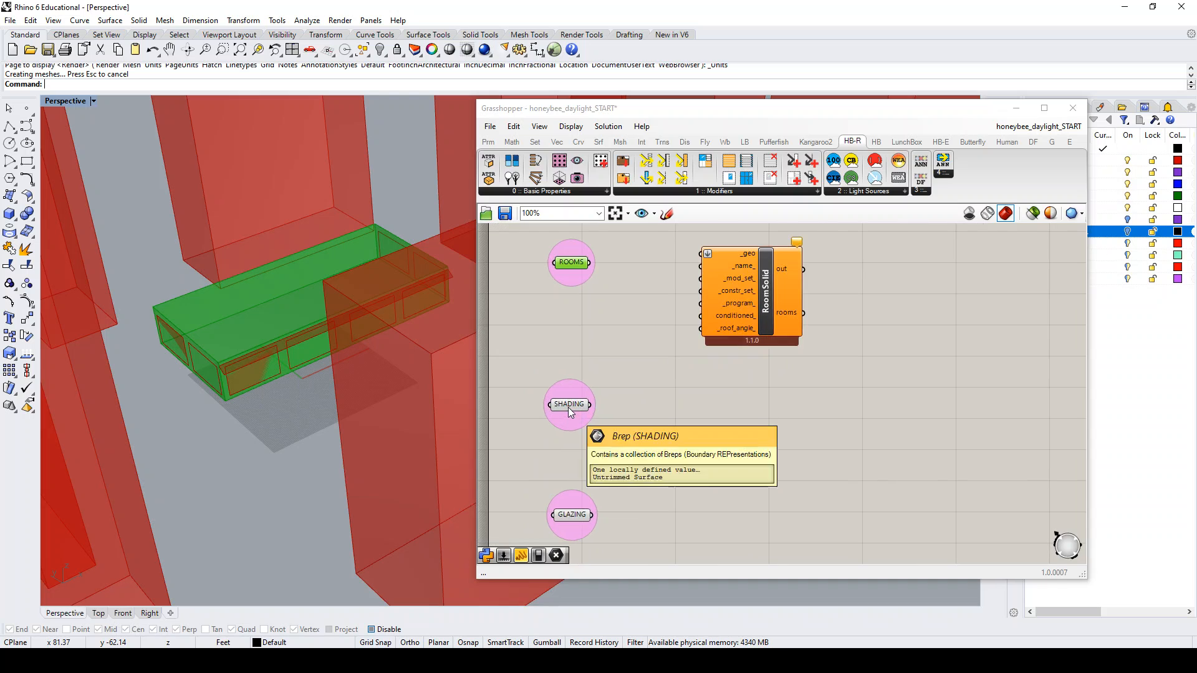
- Select the SHADING and GLAZING parameters in turn and examine which surfaces each one references in the Rhino model
left_click(570, 405)
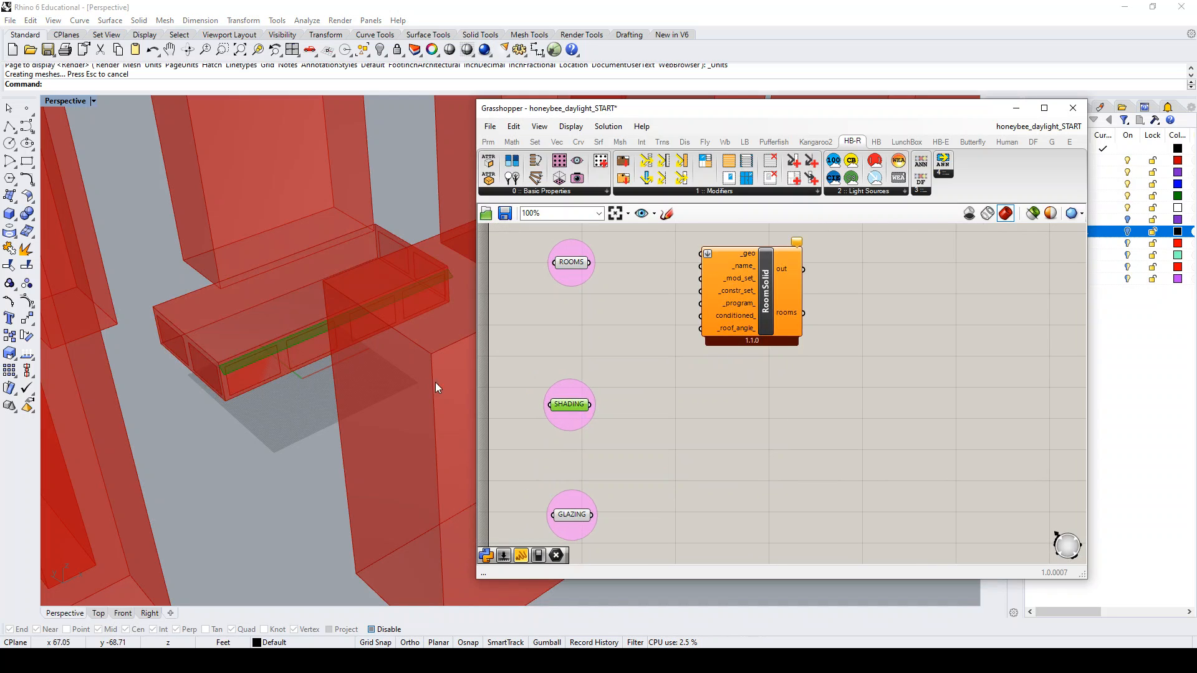
scroll(223, 358, "up", 3)
scroll(217, 370, "down", 3)
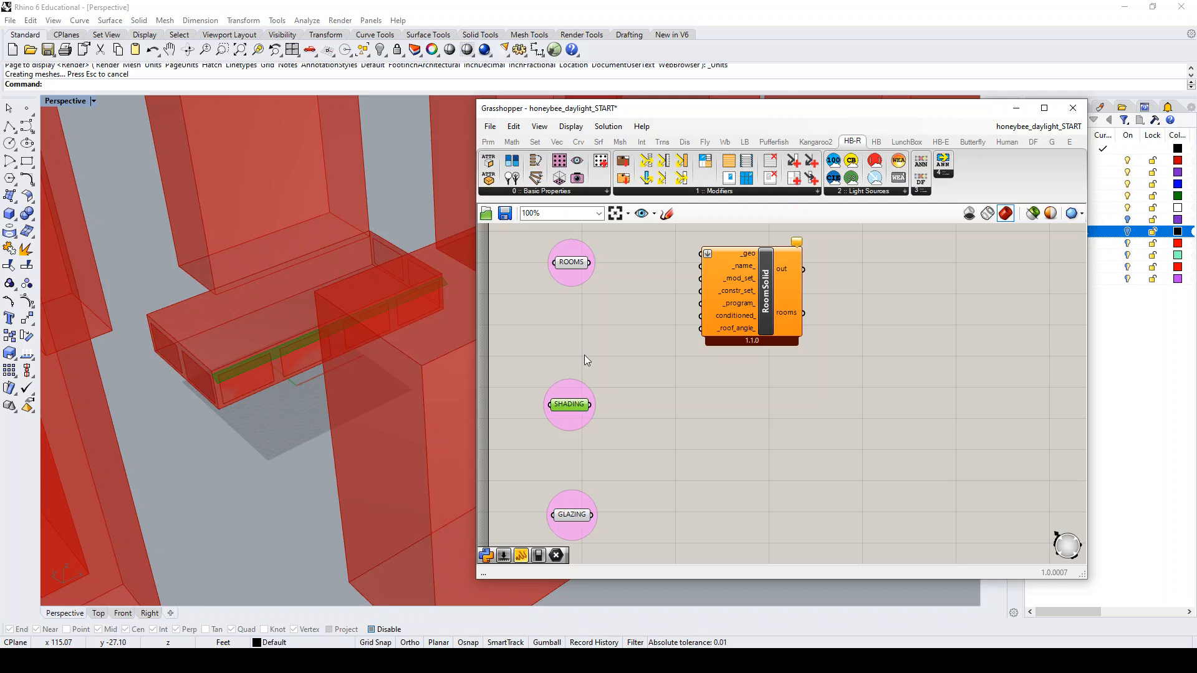
left_click(571, 515)
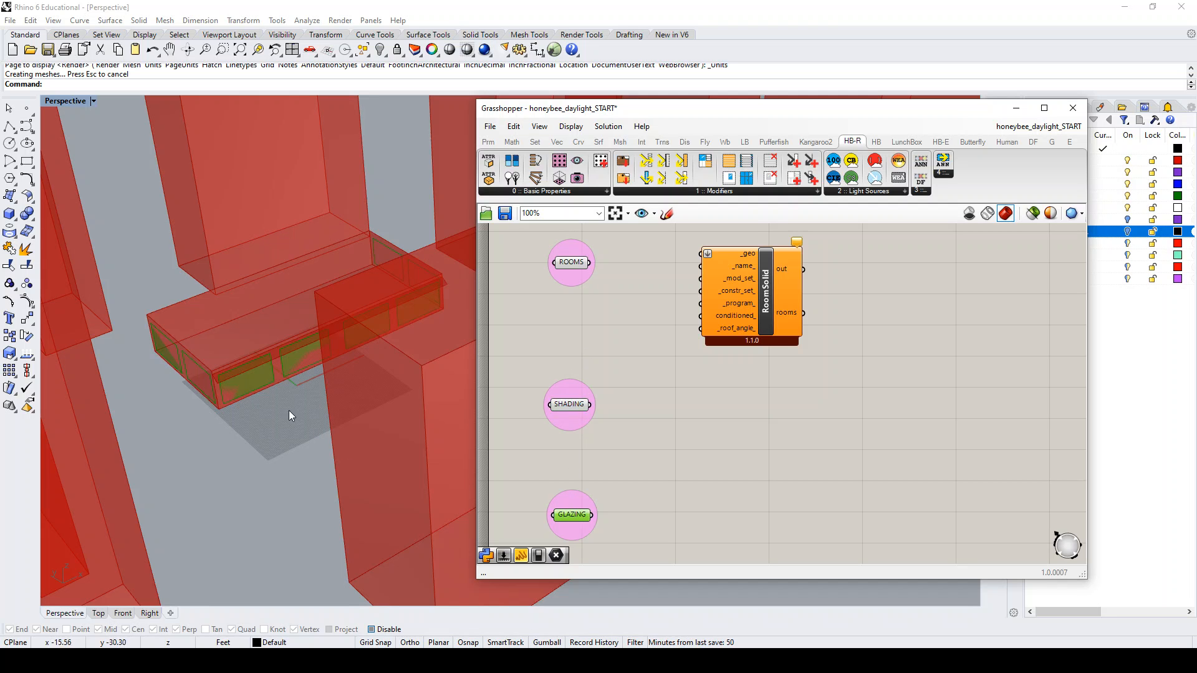
mouse_move(301, 368)
right_mouse_down()
mouse_move(274, 383)
mouse_move(315, 374)
mouse_move(307, 361)
right_mouse_up()
scroll(623, 383, "down", 2)
scroll(623, 386, "down", 2)
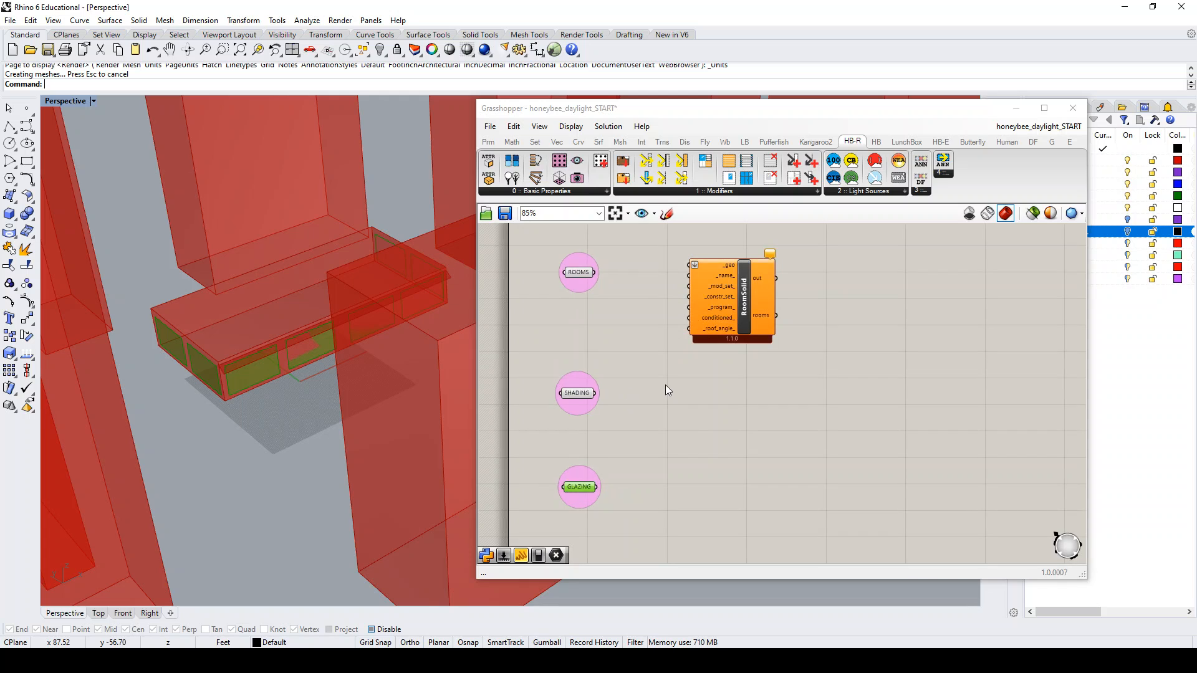
- Move the RoomSolid component farther from the ROOMS parameter, leaving a wider gap between them
right_click_drag(663, 395, 660, 427)
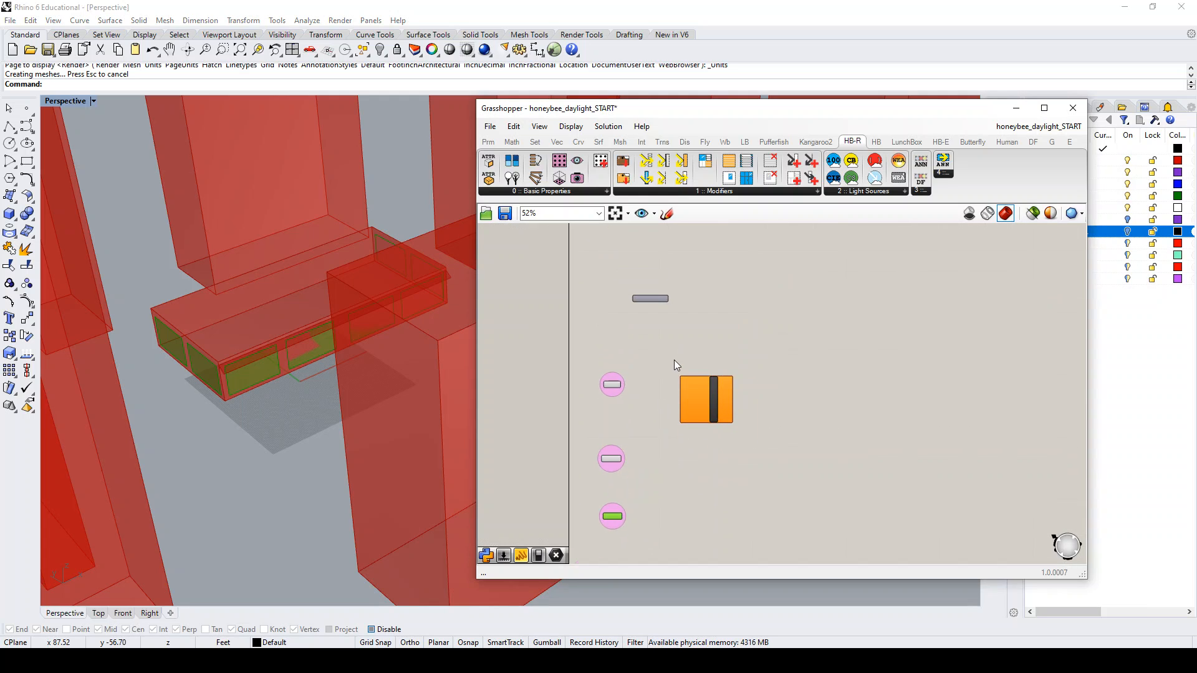
scroll(675, 361, "up", 4)
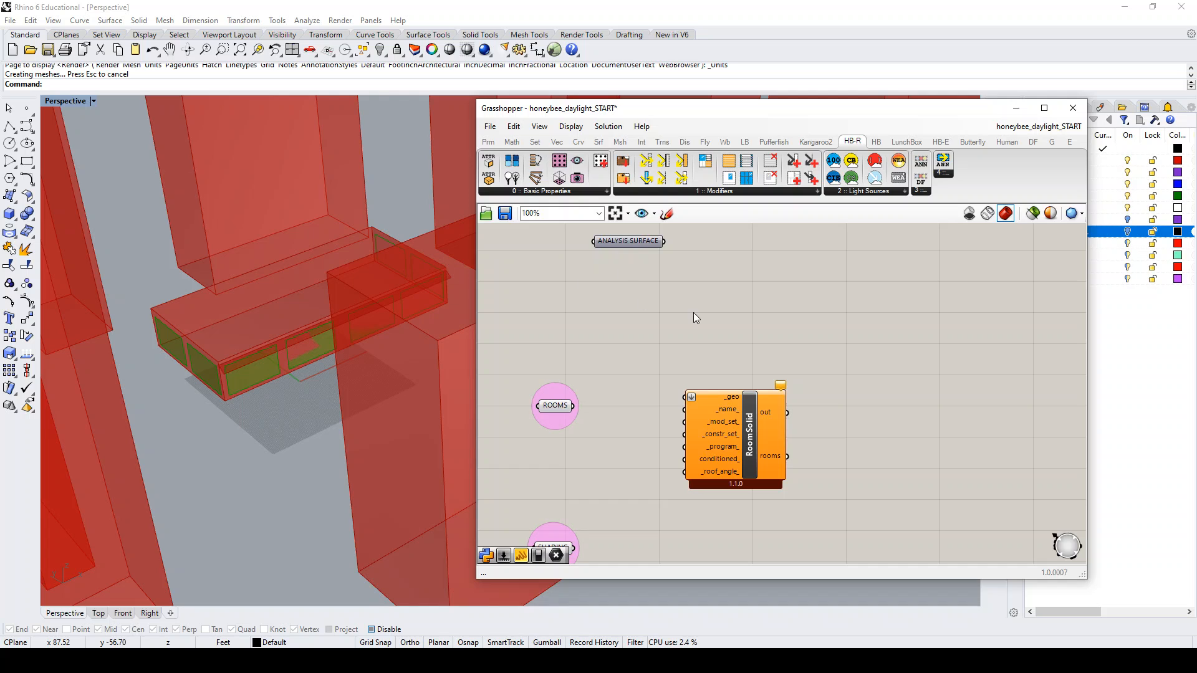
left_click_drag(745, 406, 761, 402)
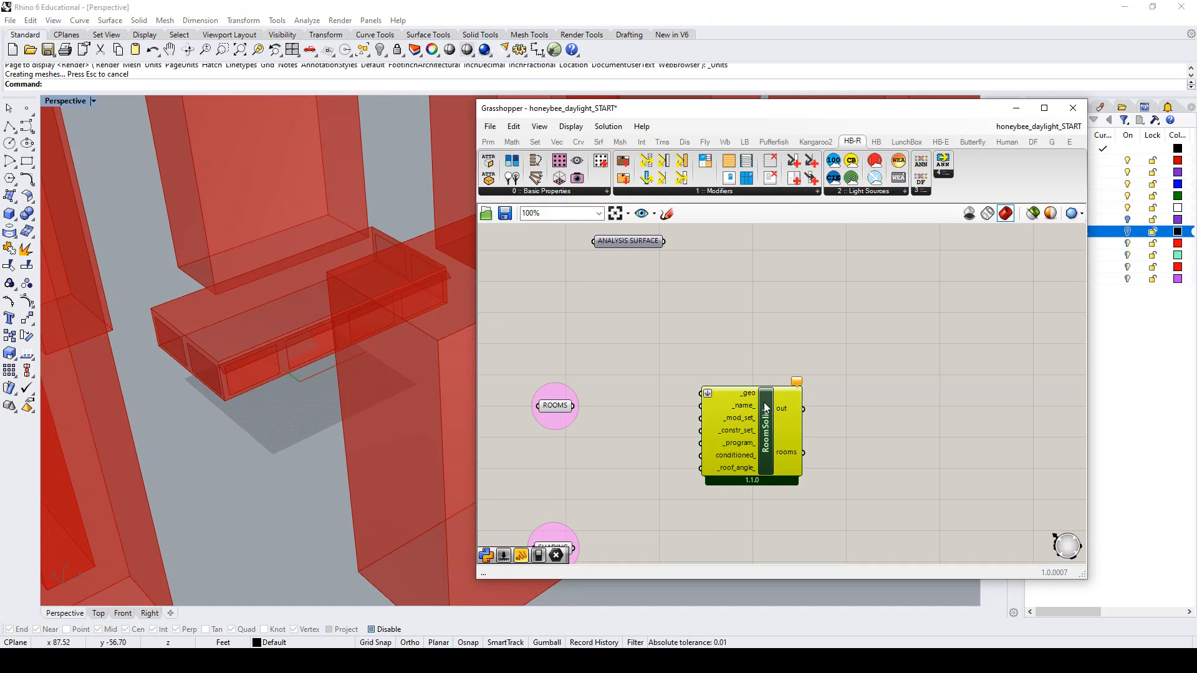
left_click(756, 331)
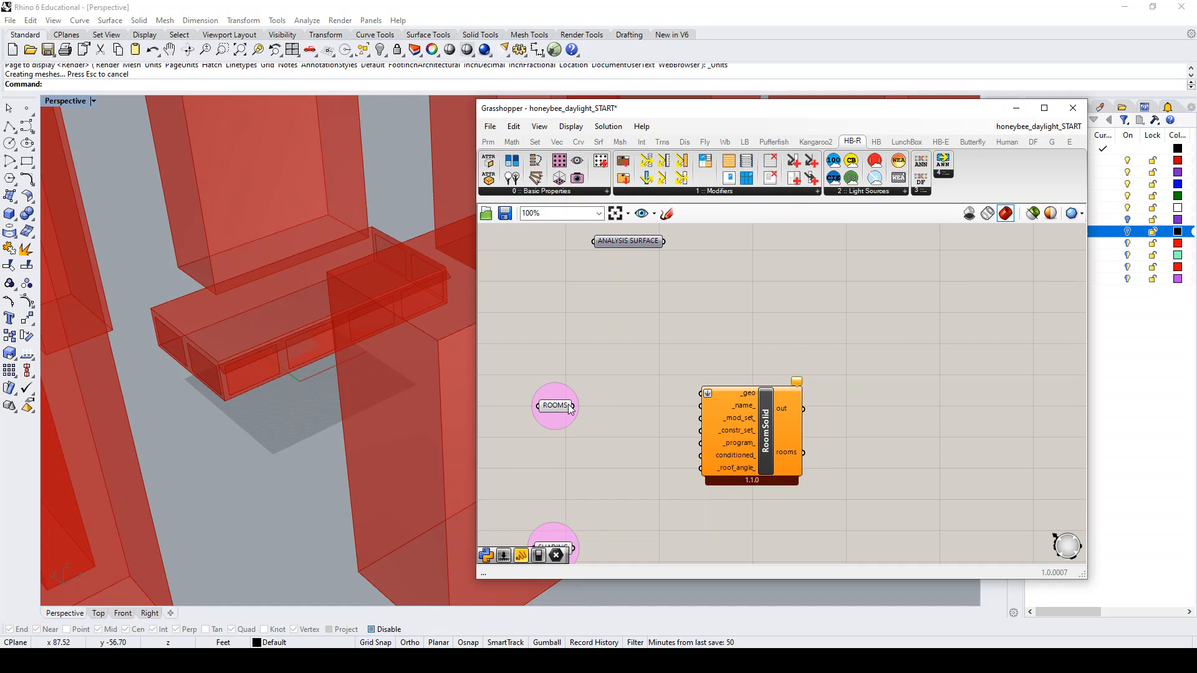
scroll(723, 389, "down", 6)
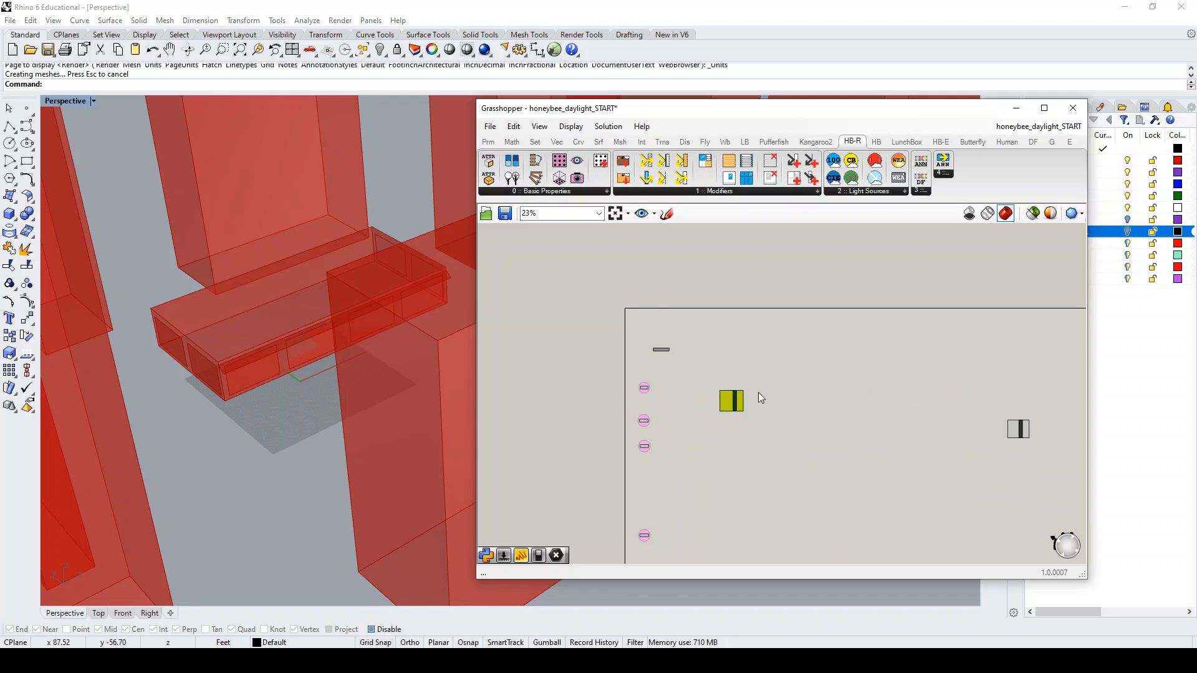
scroll(759, 393, "down", 3)
scroll(776, 398, "up", 3)
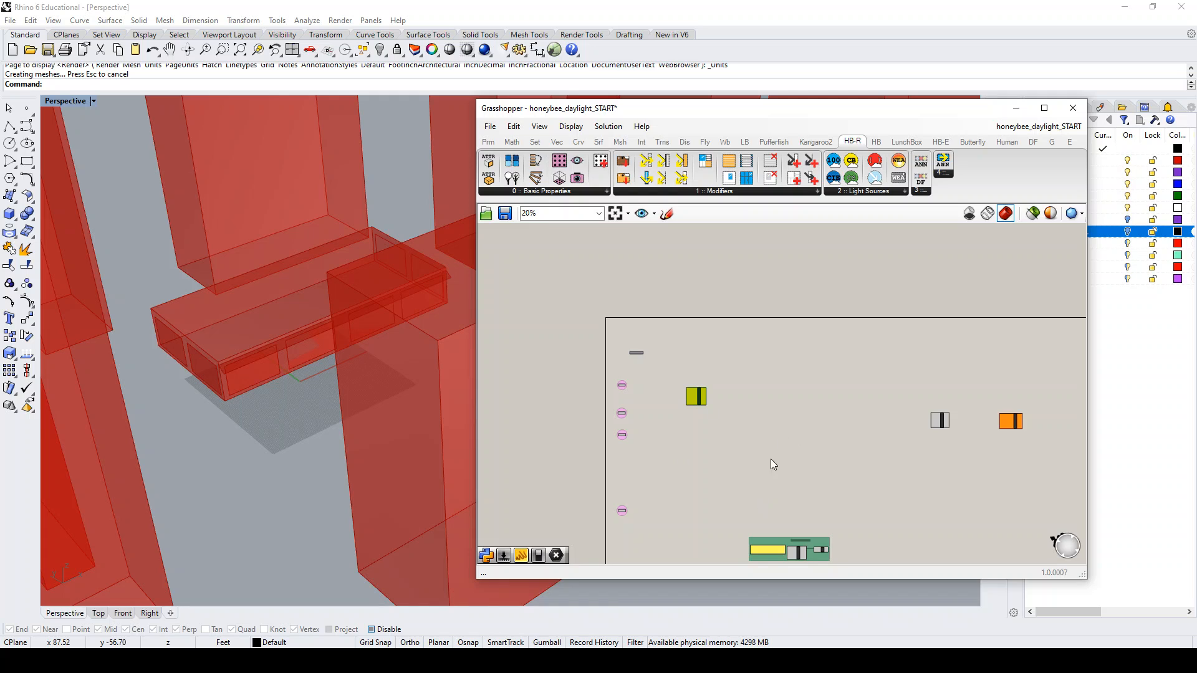
- Move the Model component slightly lower and farther away from AnnualDaylight
scroll(953, 454, "up", 5)
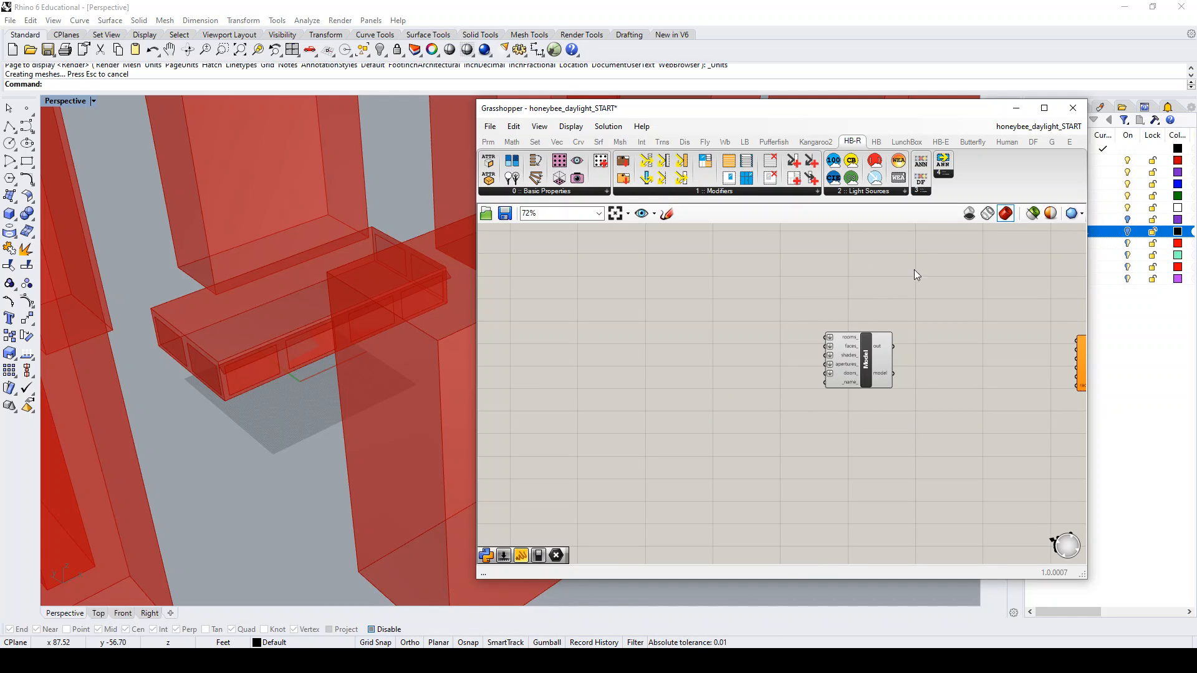
left_click_drag(865, 356, 829, 399)
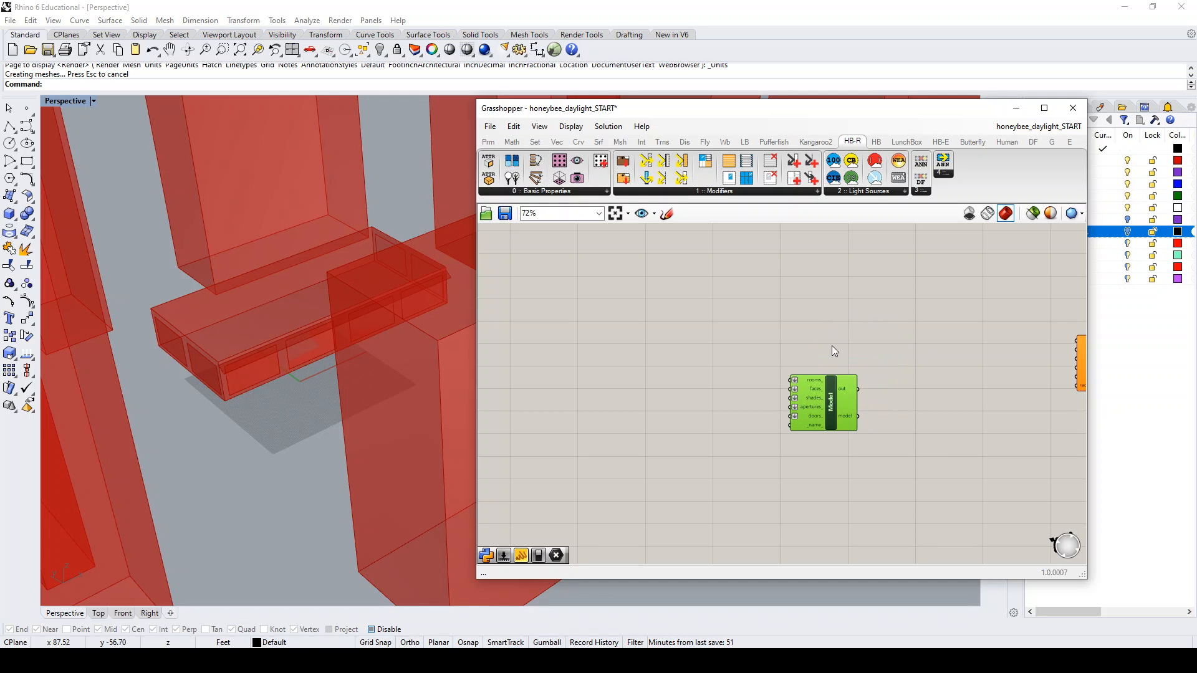
scroll(727, 362, "down", 3)
scroll(818, 353, "up", 2)
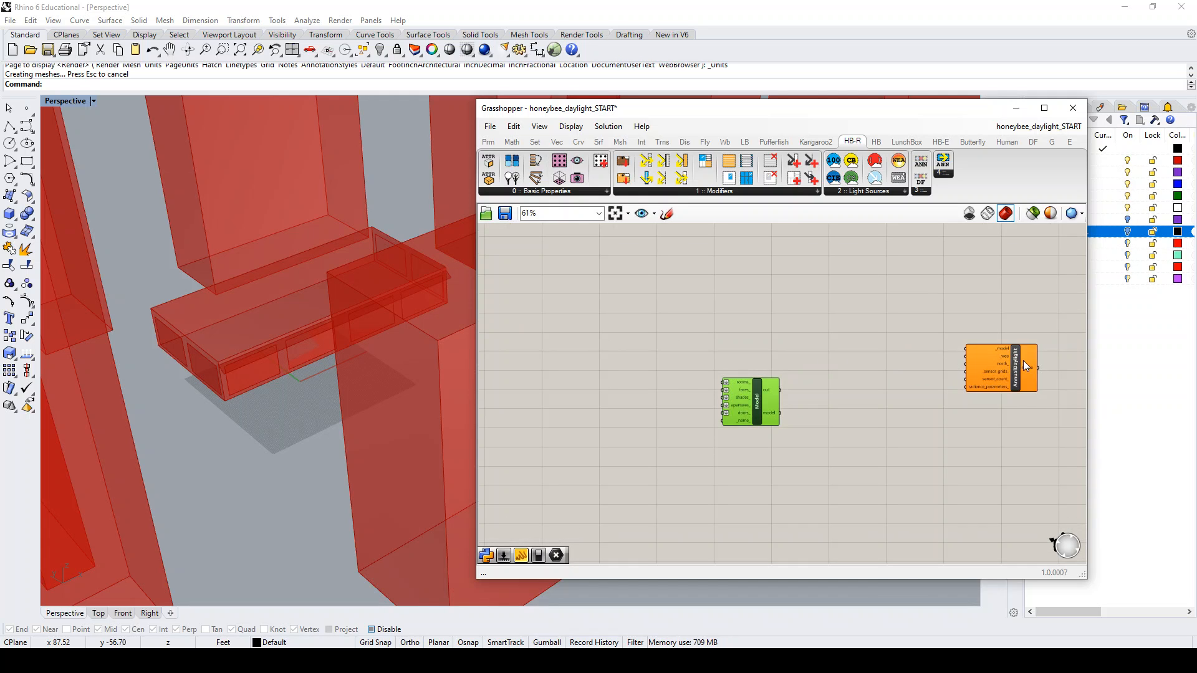
- Select the AnnualDaylight component and examine its inputs and its place relative to the rest of the script
left_click(1023, 361)
scroll(814, 364, "down", 4)
scroll(1017, 372, "up", 6)
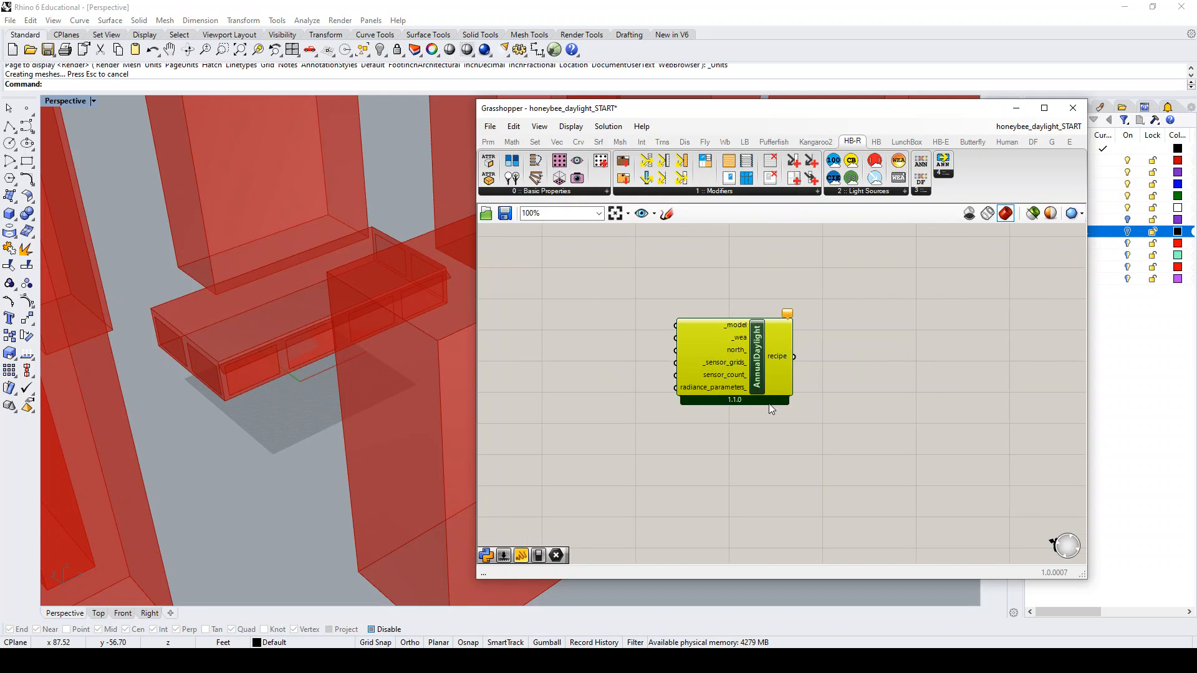
scroll(935, 350, "down", 5)
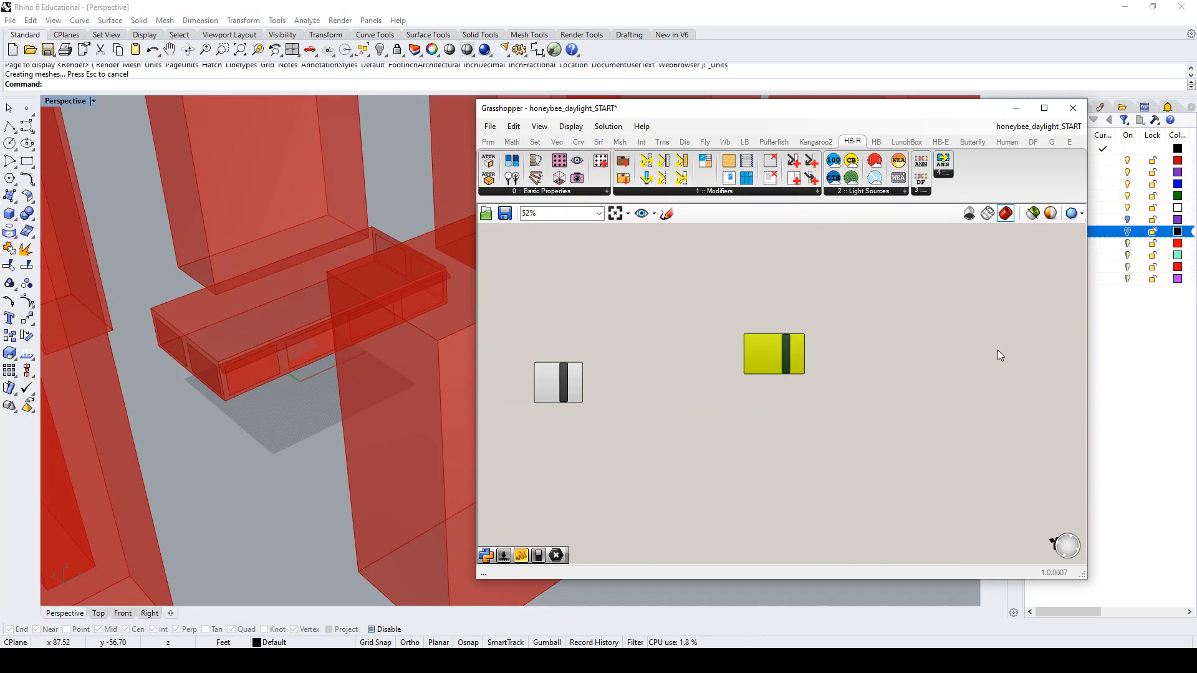
scroll(998, 349, "down", 2)
scroll(966, 350, "up", 2)
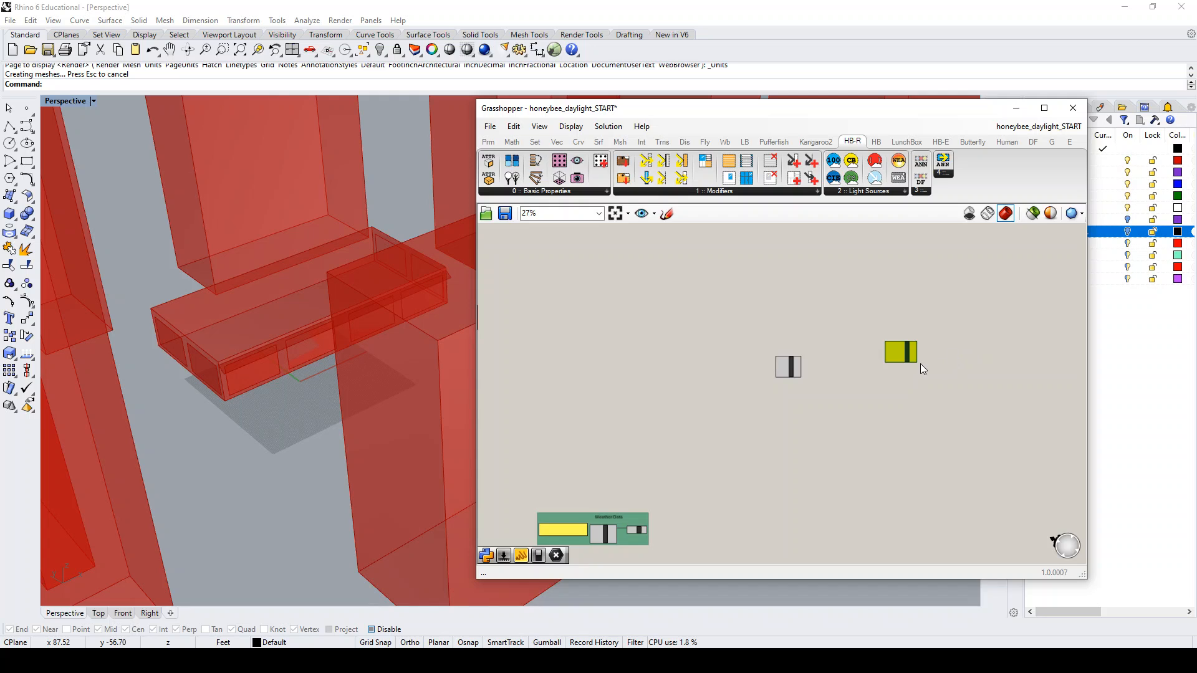
scroll(881, 373, "down", 1)
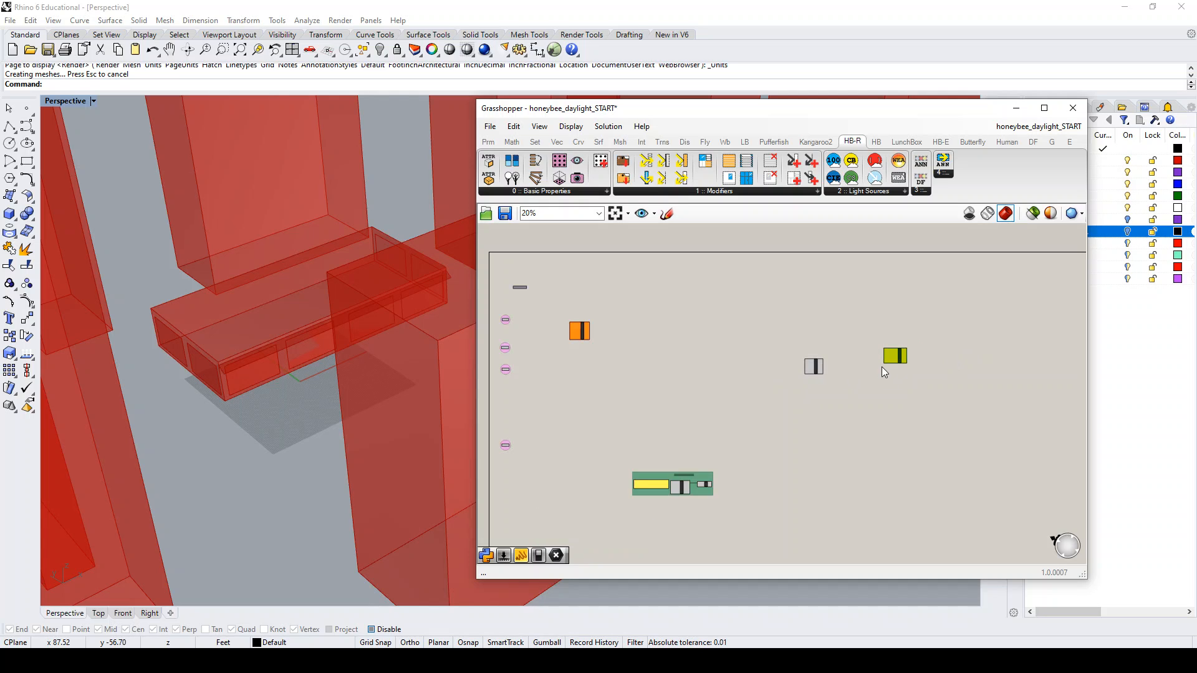
- Move the RoomSolid component slightly closer to the ROOMS parameter
scroll(558, 329, "up", 6)
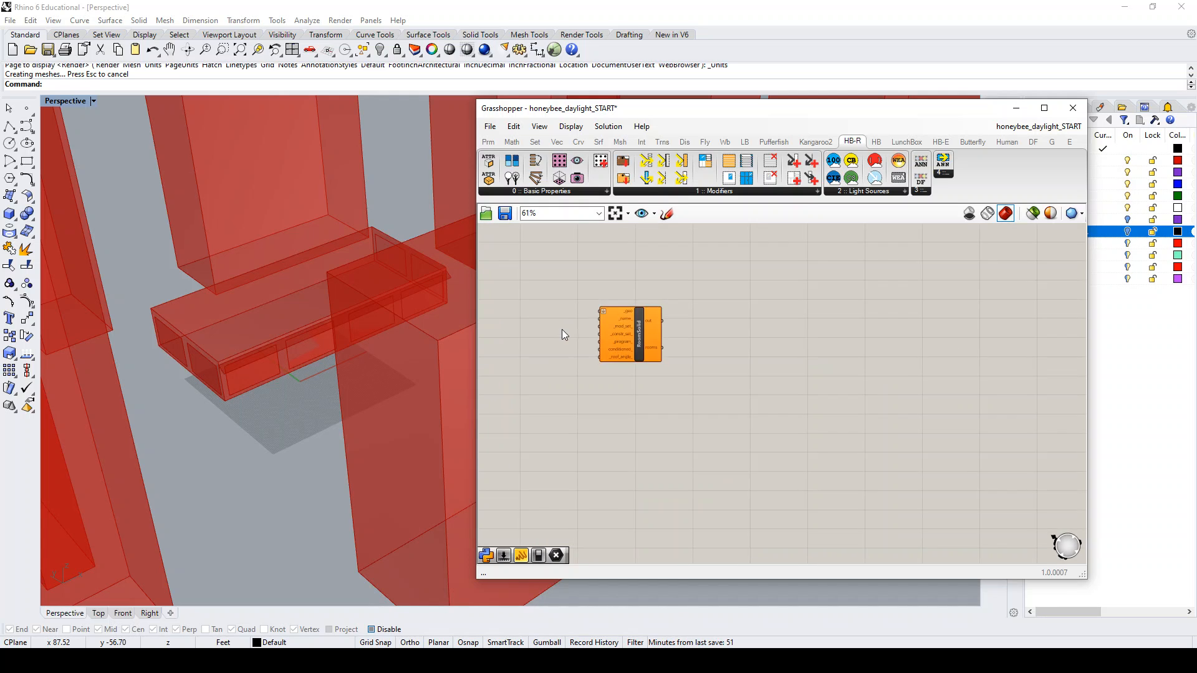
scroll(840, 345, "down", 2)
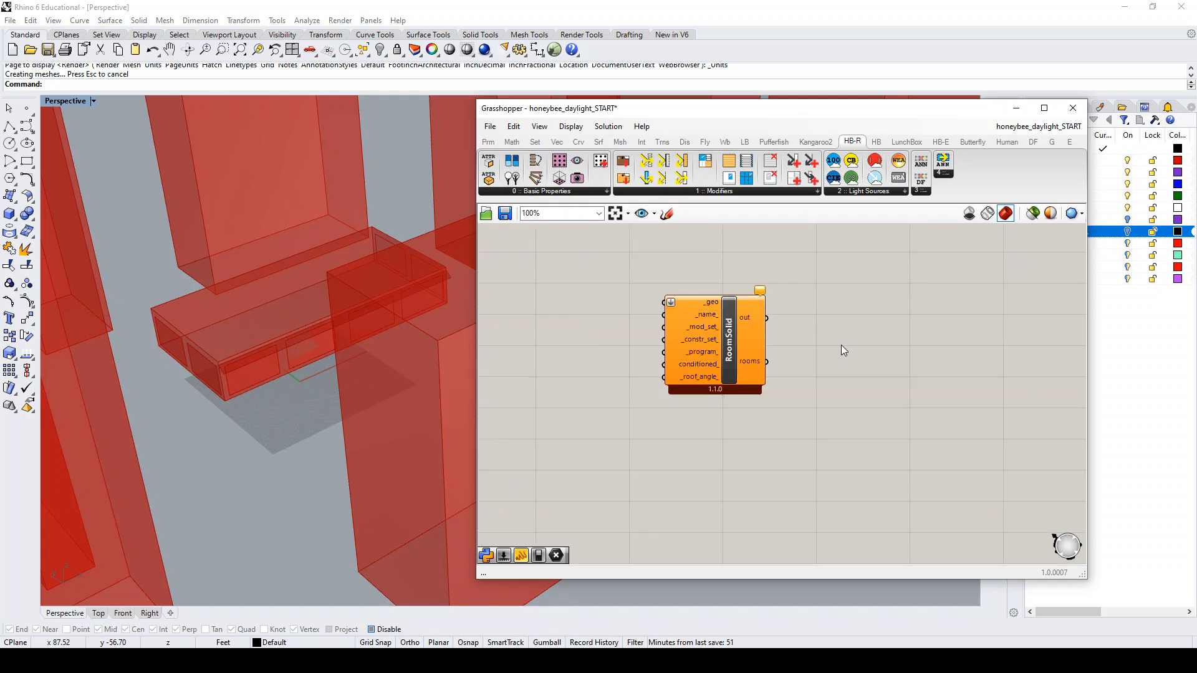
left_click_drag(759, 336, 717, 329)
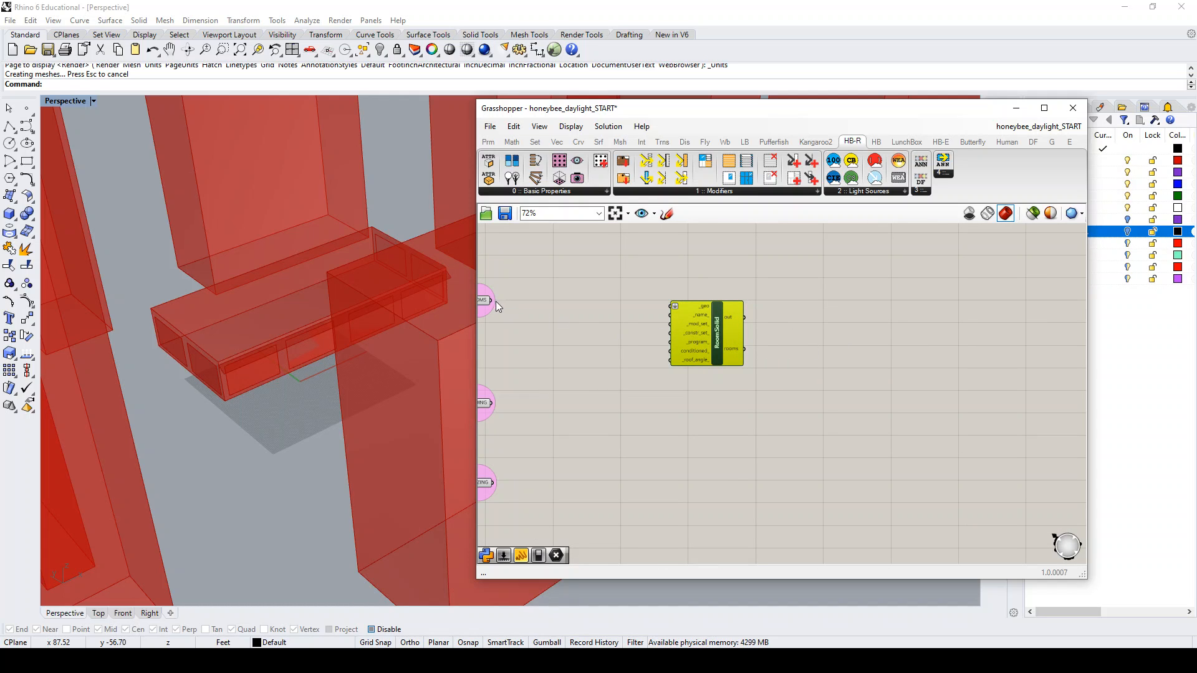
- Connect the ROOMS parameter to RoomSolid's _geo input and feed its _name_ input from a new panel reading "room test"
left_click_drag(567, 300, 671, 306)
left_click_drag(721, 339, 707, 330)
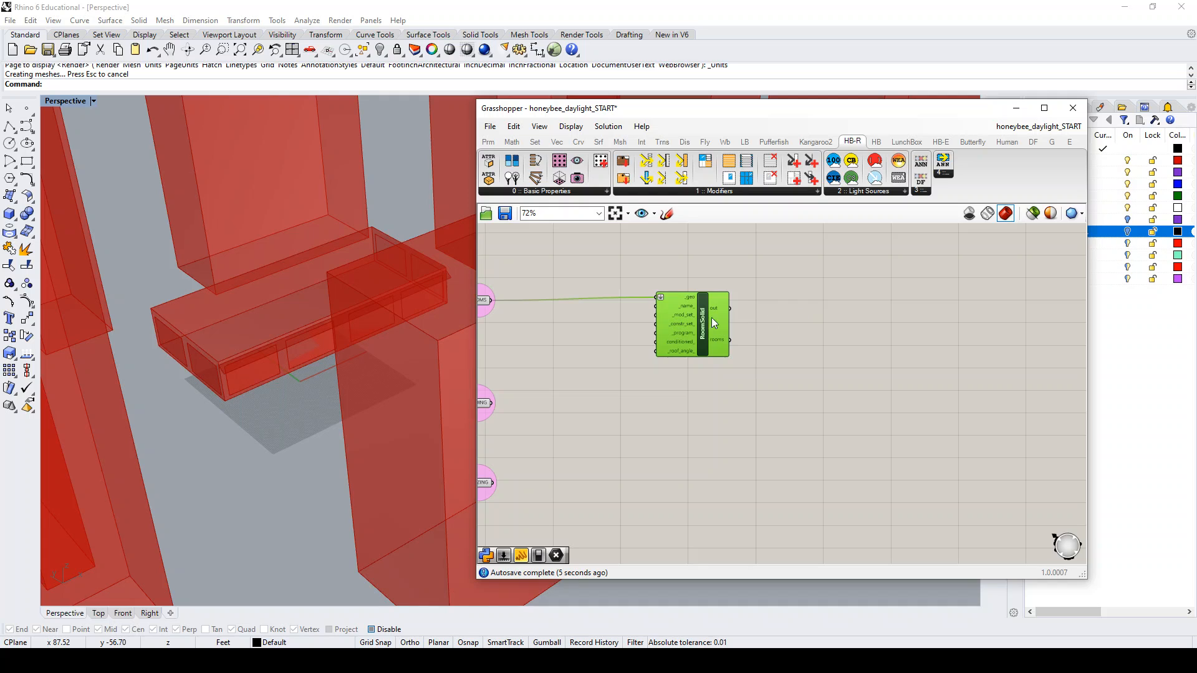
double_click(603, 330)
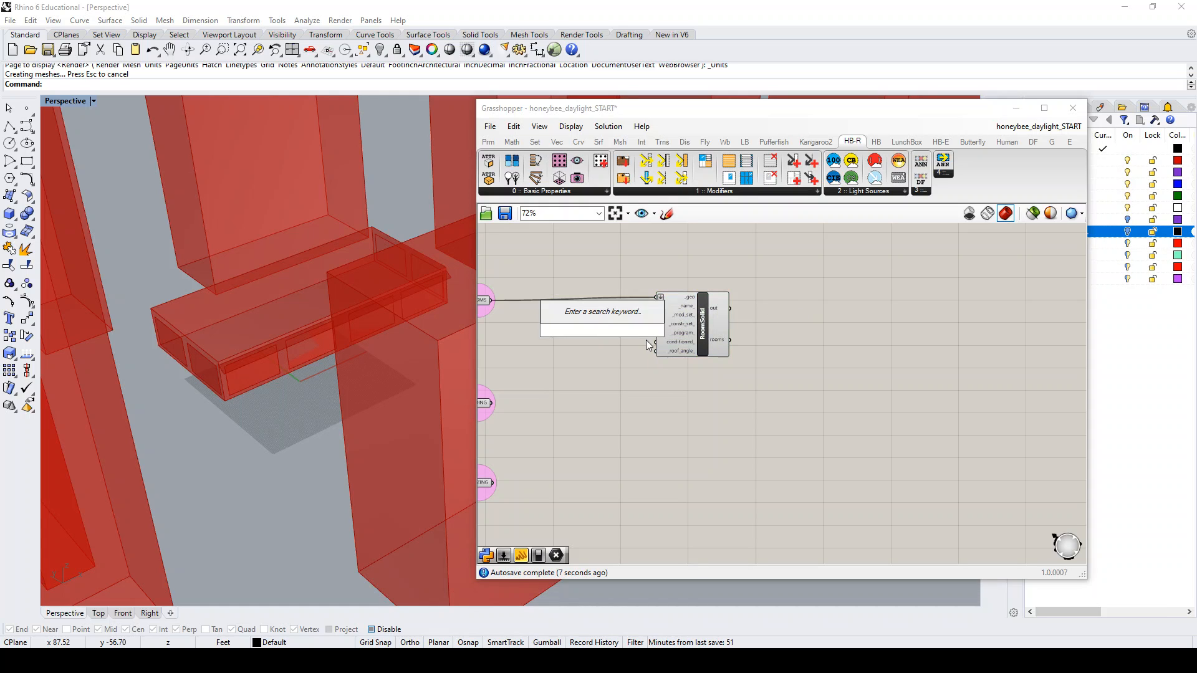
type("\"room 1")
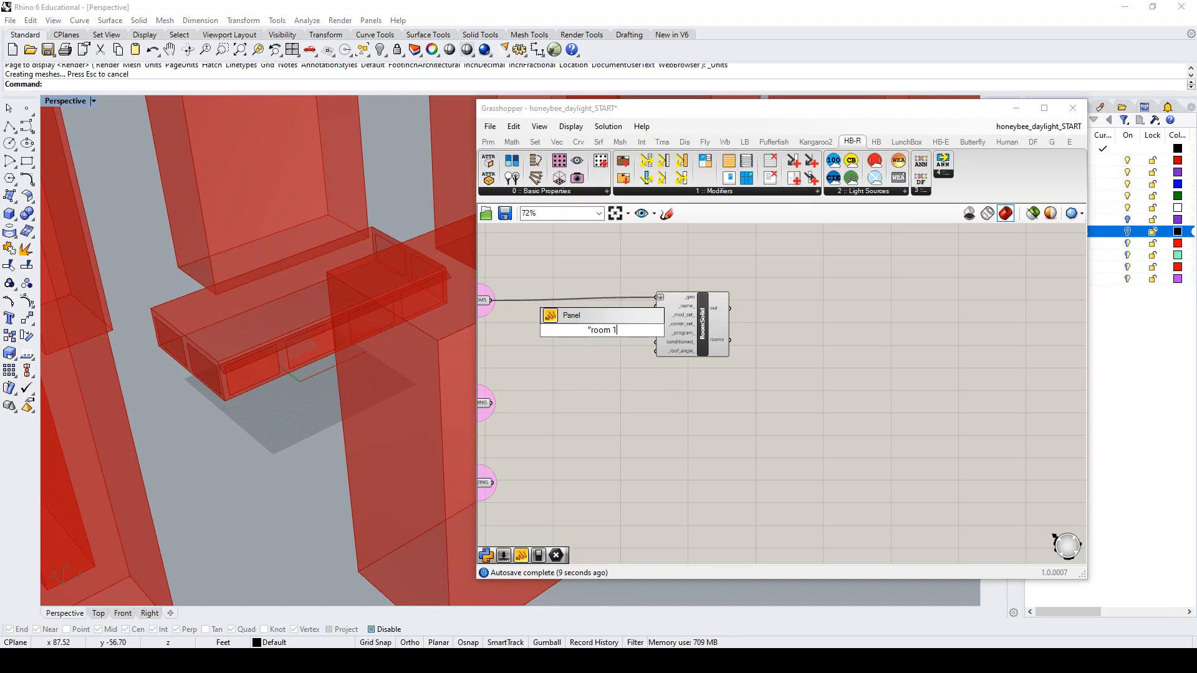
key("BackSpace")
type("test\"")
key("Return")
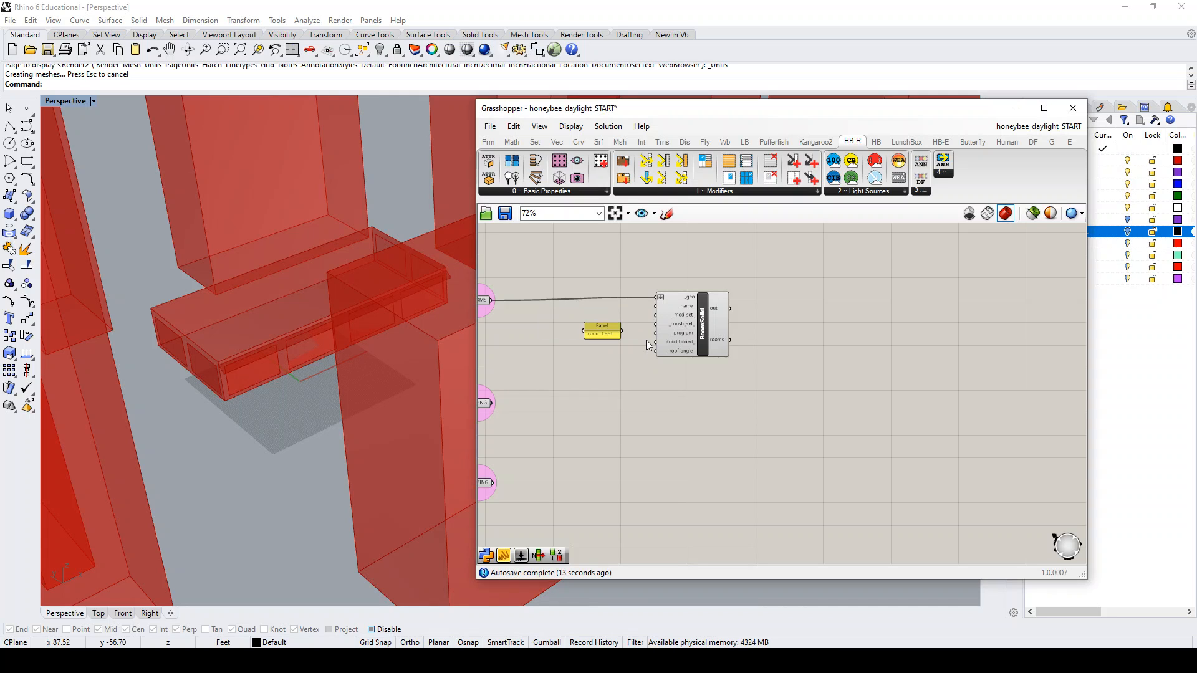
mouse_move(620, 330)
left_mouse_down()
mouse_move(652, 309)
mouse_move(615, 316)
left_mouse_up()
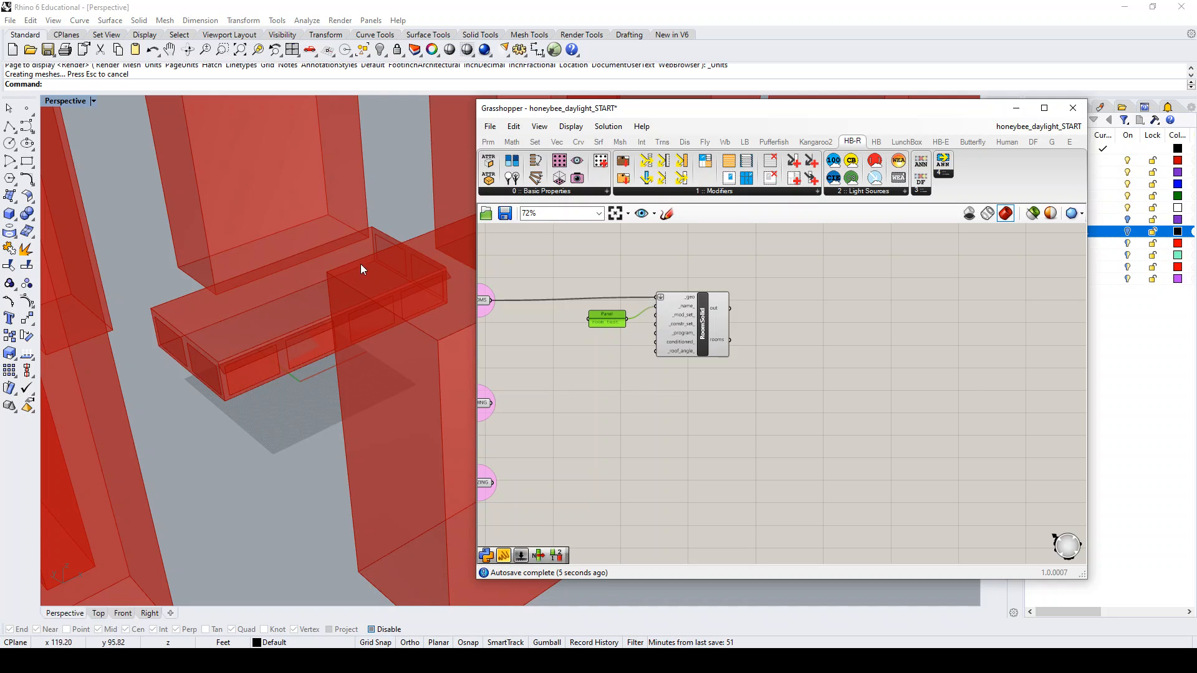
- Move RoomSolid slightly farther from ROOMS and shift the room test panel closer to it
left_click_drag(704, 322, 730, 323)
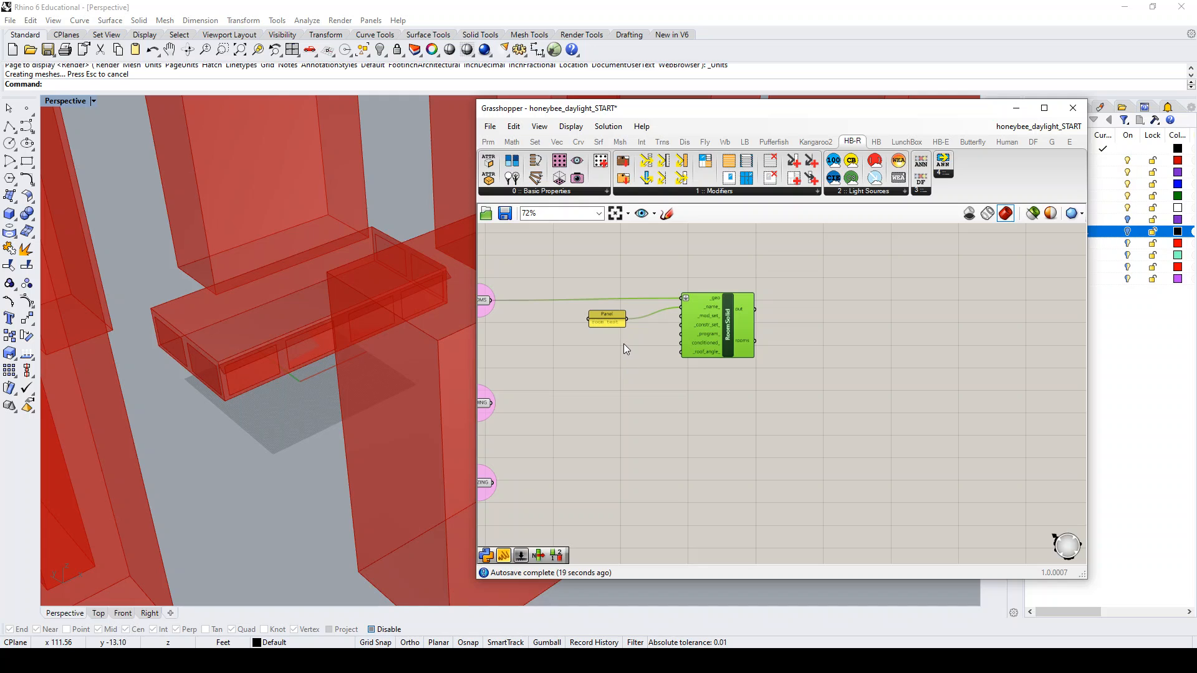
scroll(618, 320, "up", 3)
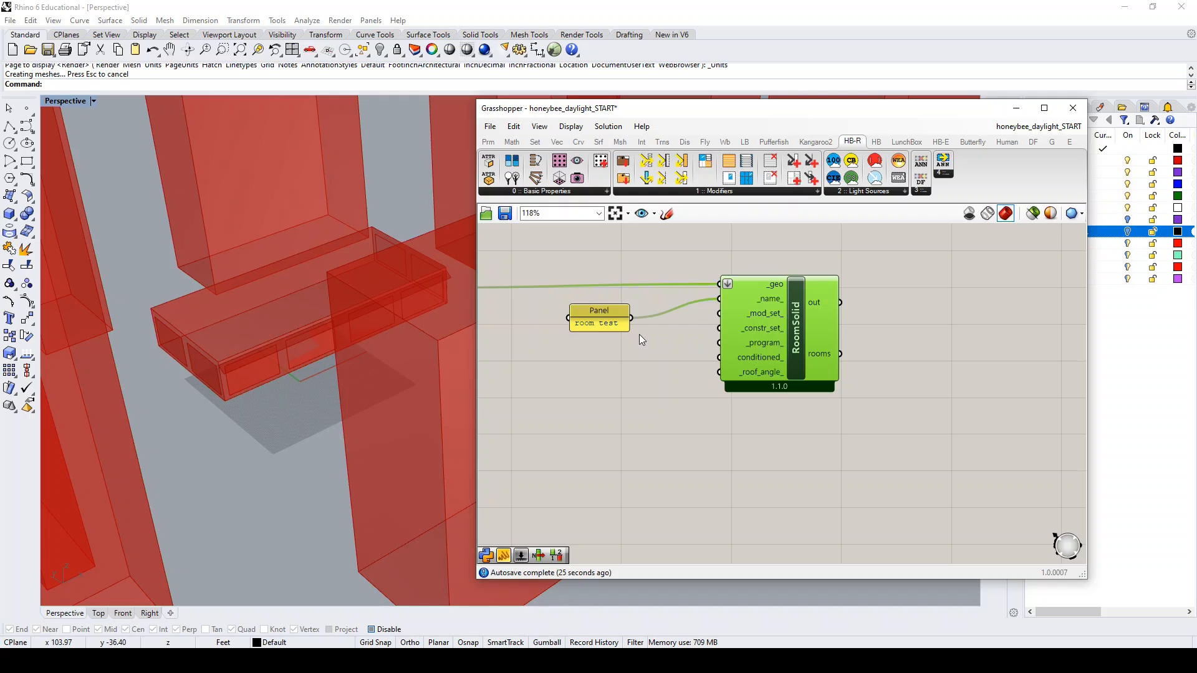
left_click(613, 311)
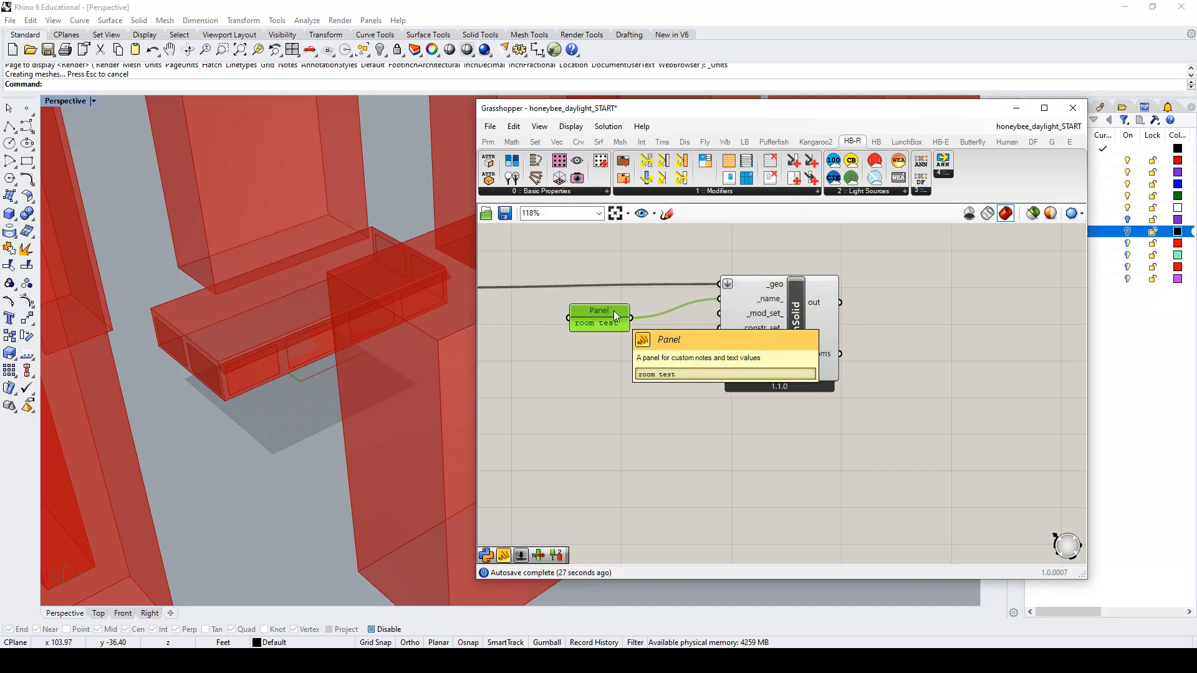
left_click_drag(613, 310, 644, 315)
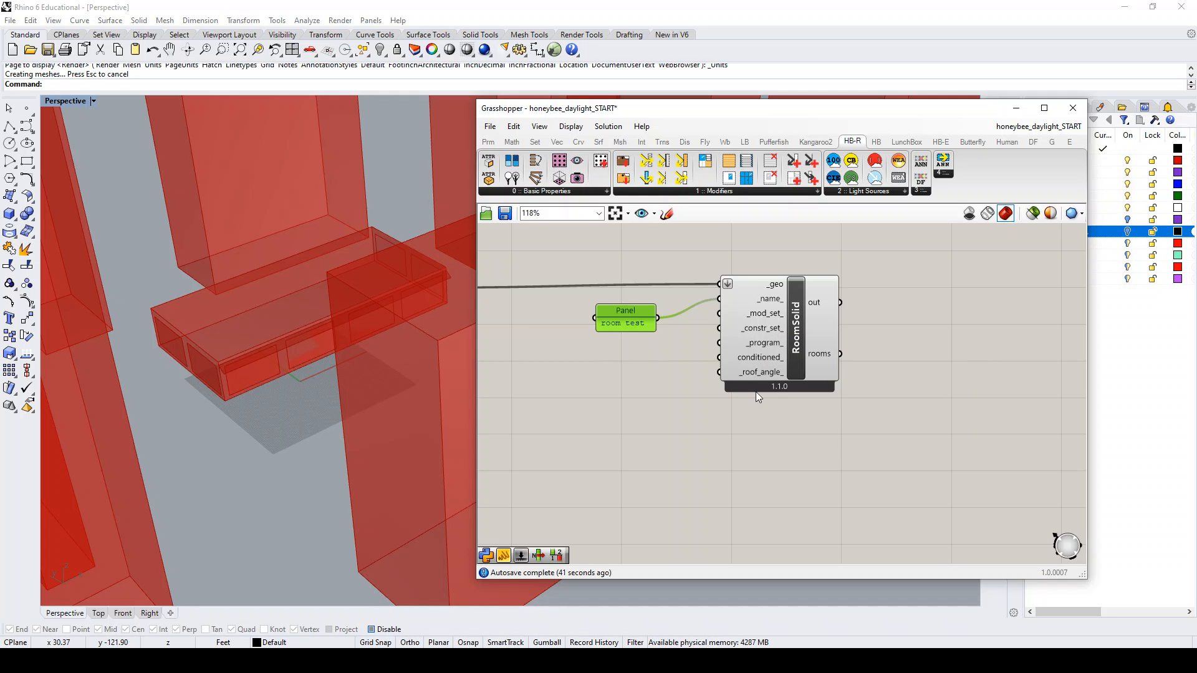
- Add an HB Shade component and place it below RoomSolid, level with the SHADING parameter
scroll(855, 400, "down", 3)
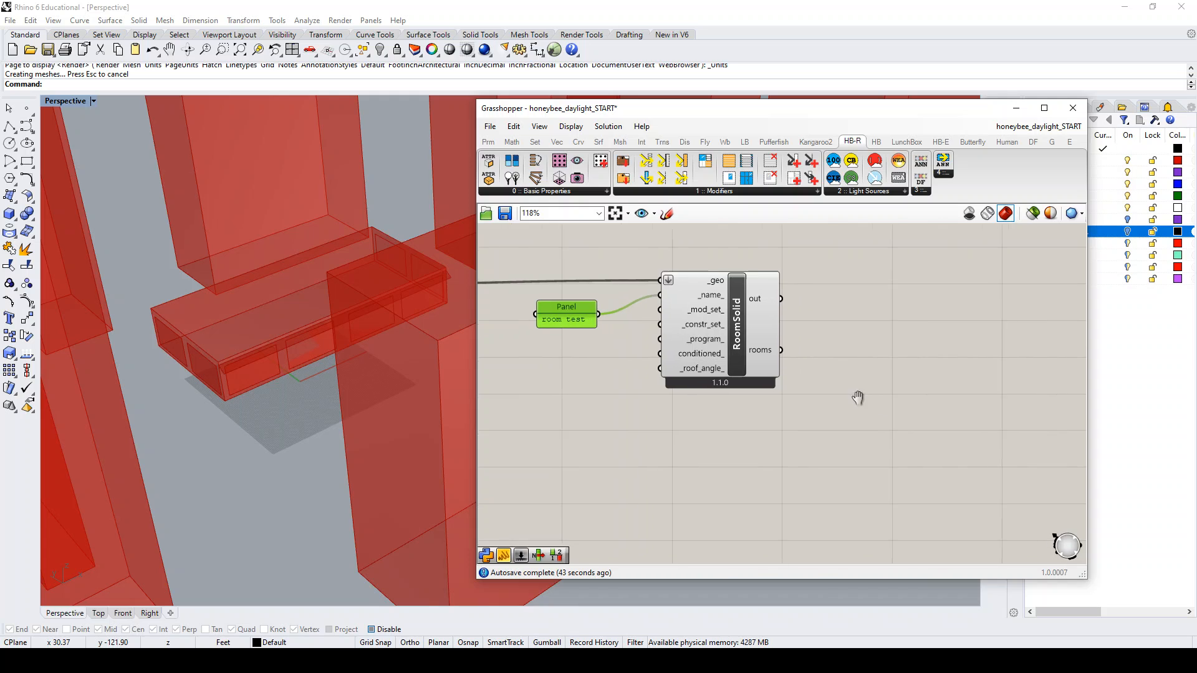
scroll(824, 384, "down", 2)
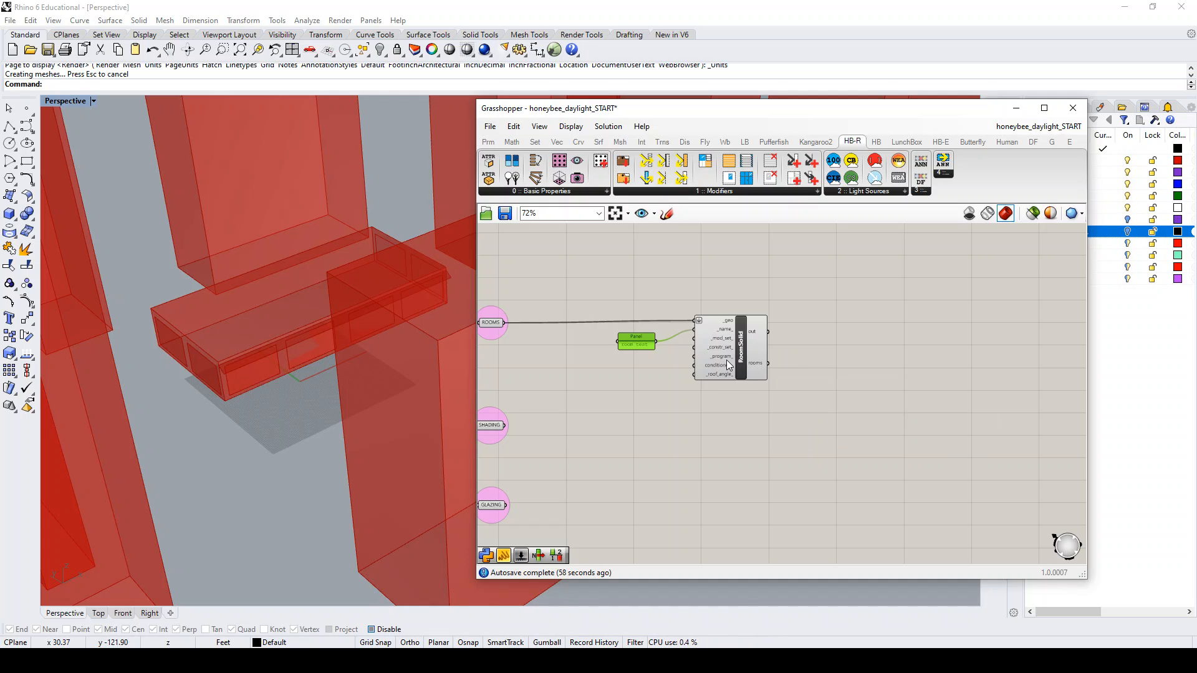
mouse_move(727, 361)
double_click(851, 351)
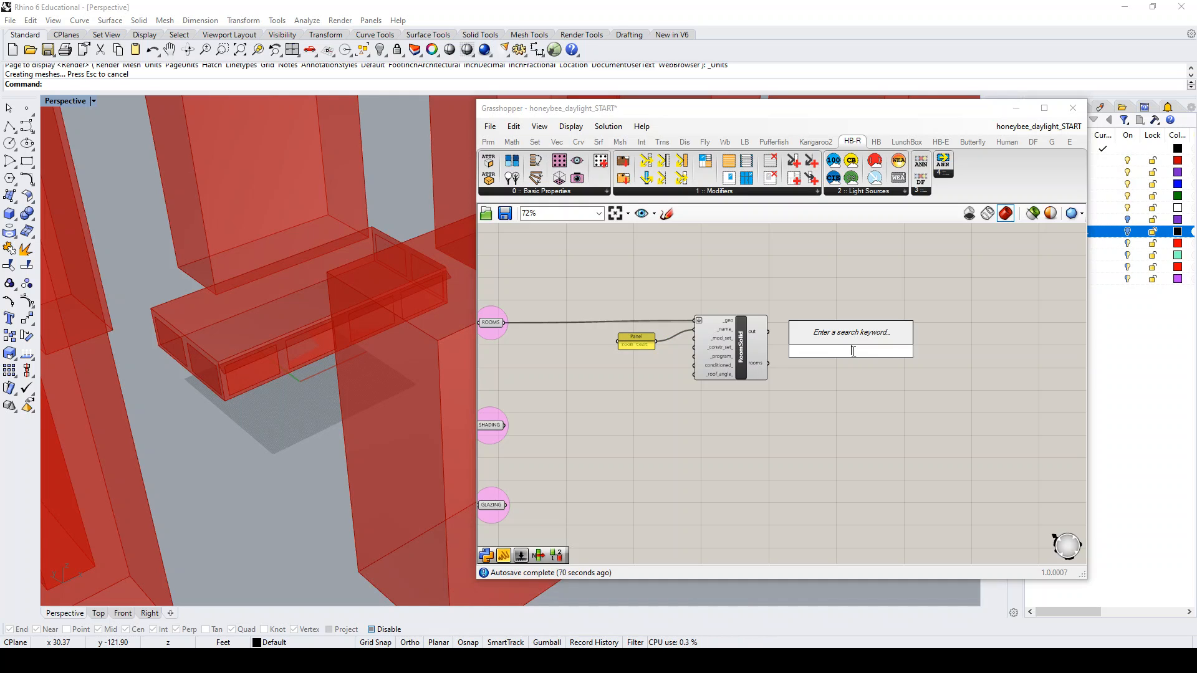
type("a")
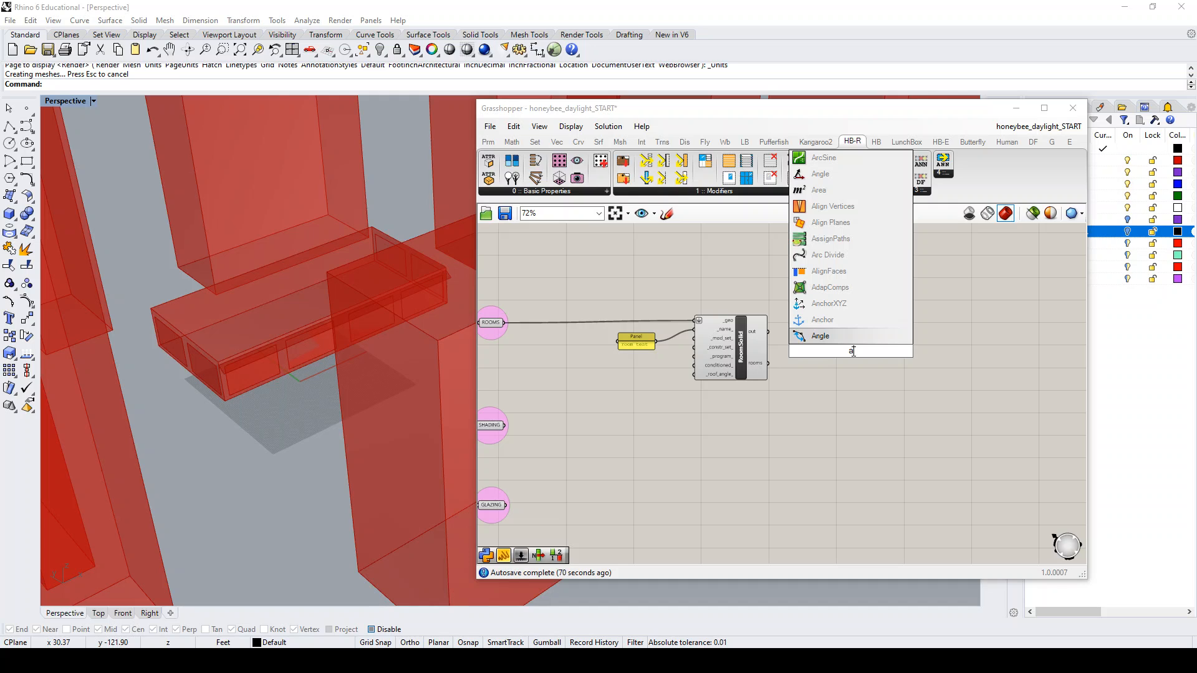
key("BackSpace")
type("sha")
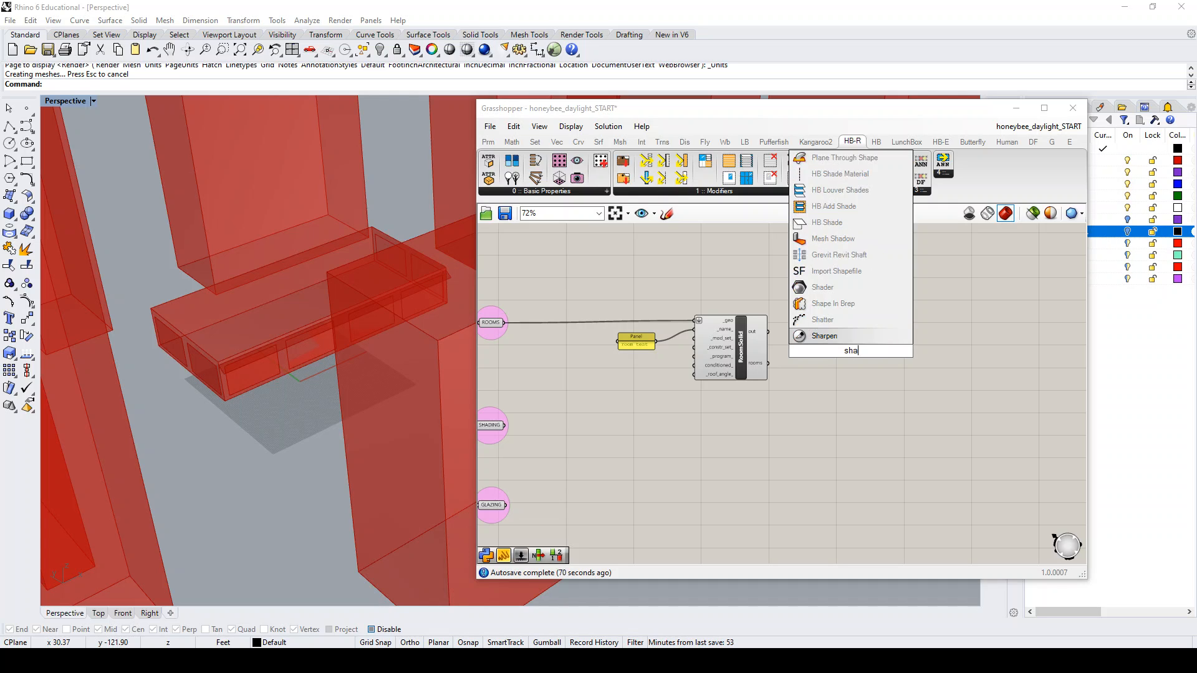
type("de")
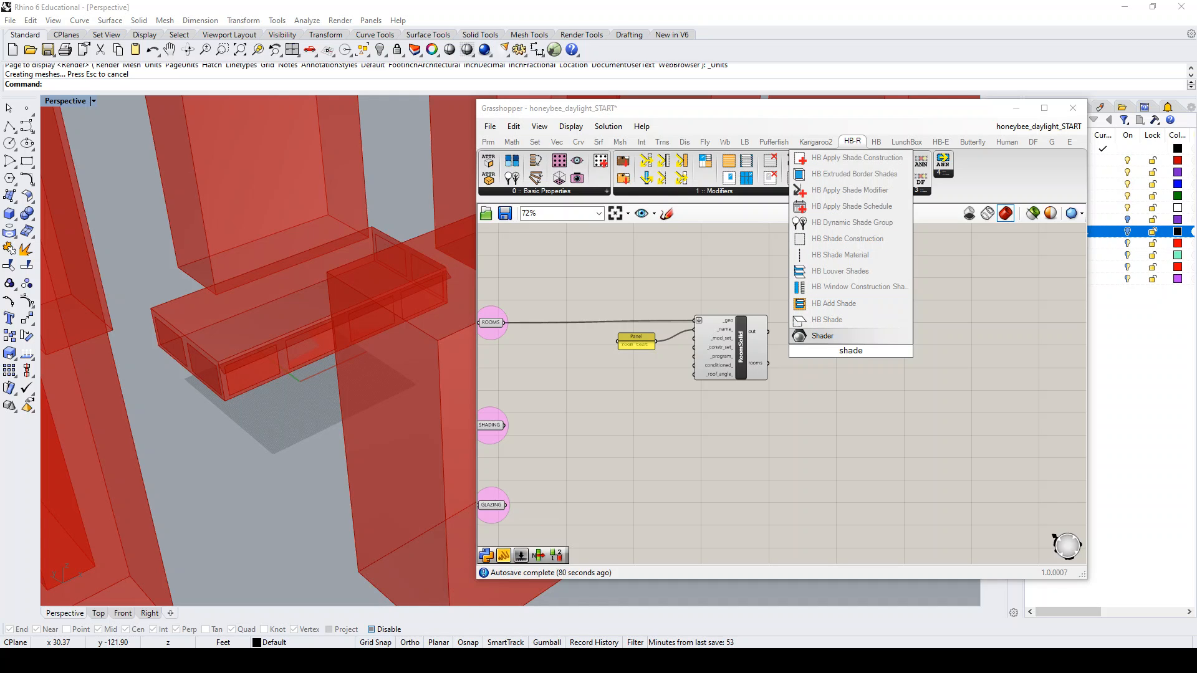
left_click(854, 334)
left_click_drag(858, 345, 695, 416)
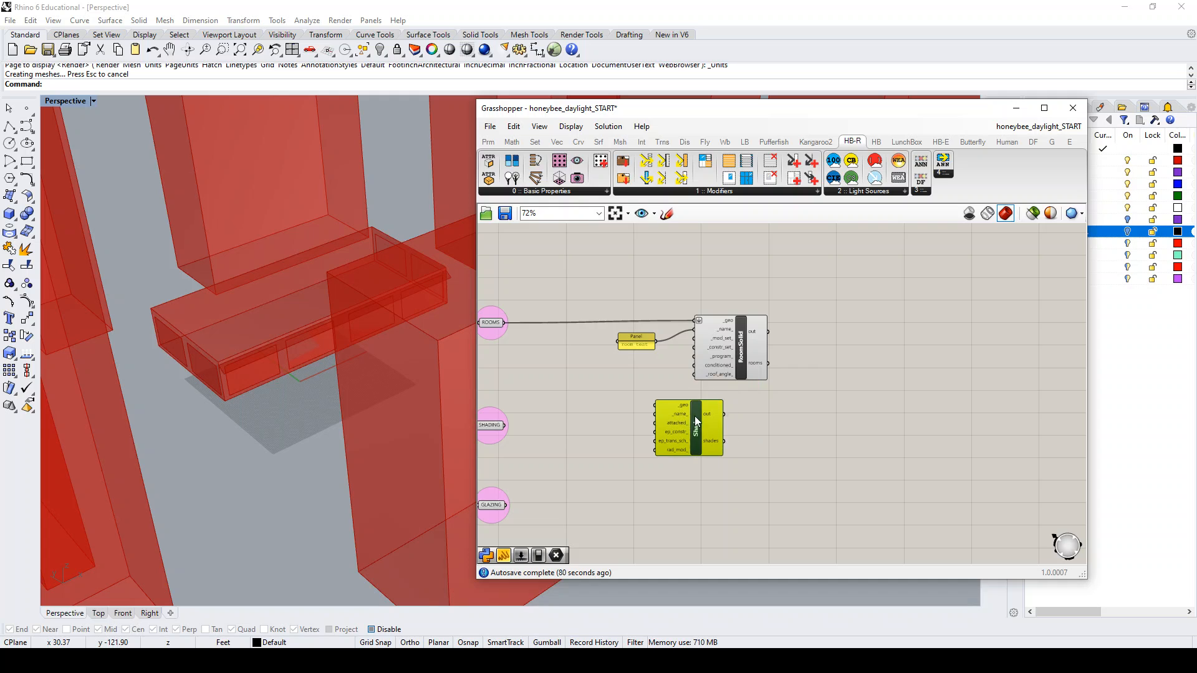
- Connect the SHADING parameter to the Shade component's _geo input and reposition Shade slightly lower beneath RoomSolid
scroll(712, 398, "down", 3)
scroll(642, 411, "up", 4)
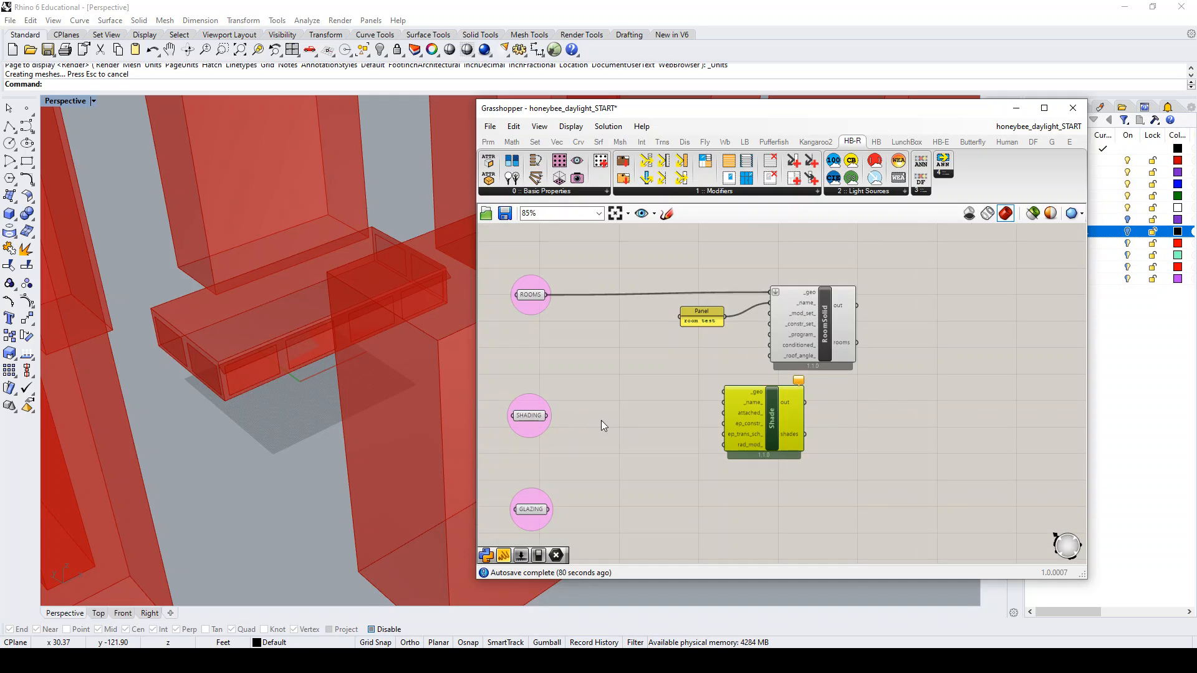
left_click(531, 416)
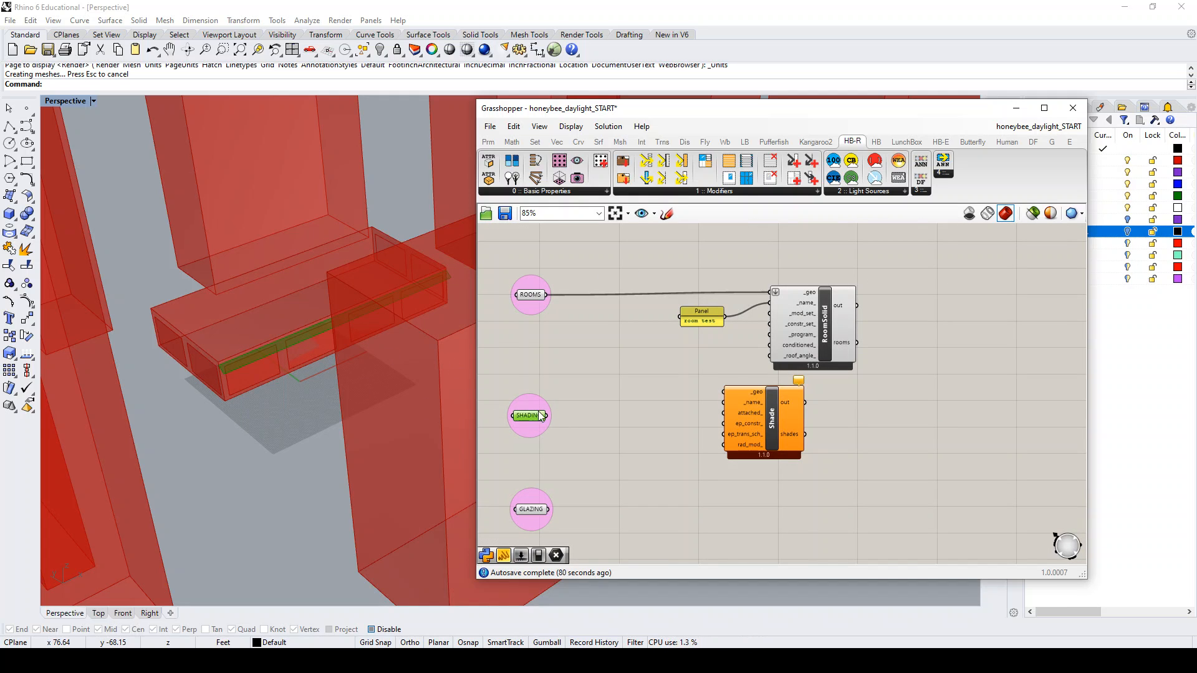
mouse_move(547, 416)
left_mouse_down()
mouse_move(694, 406)
mouse_move(722, 392)
mouse_move(792, 418)
left_mouse_up()
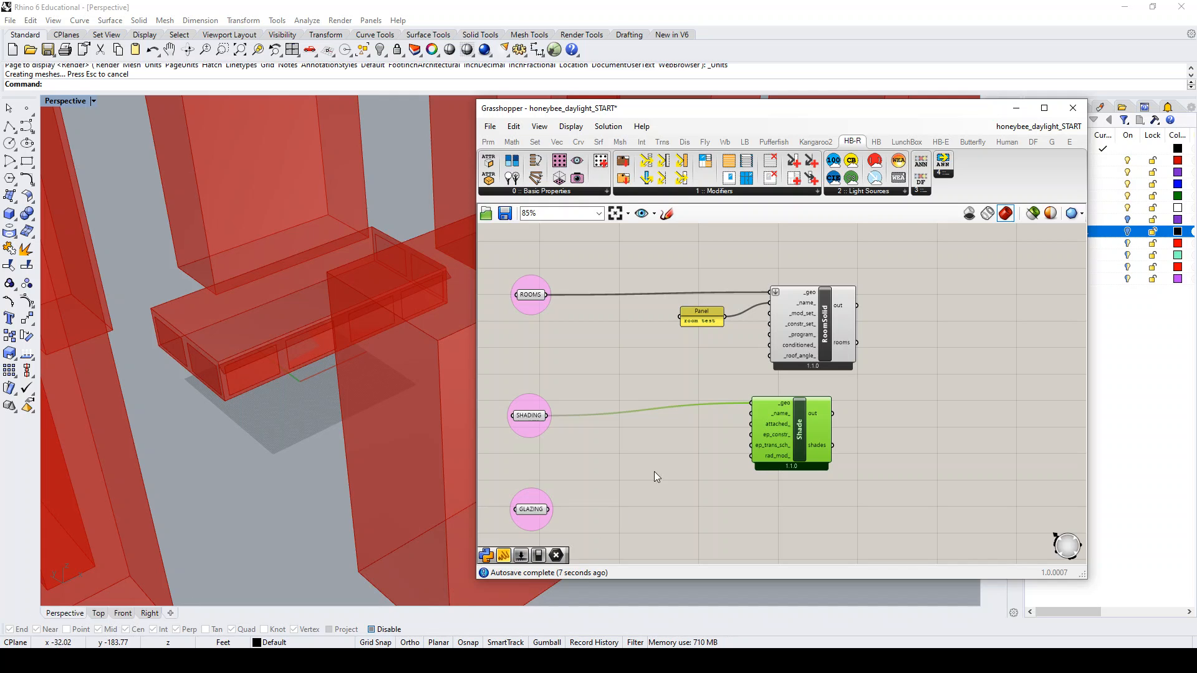
scroll(756, 435, "up", 2)
mouse_move(782, 426)
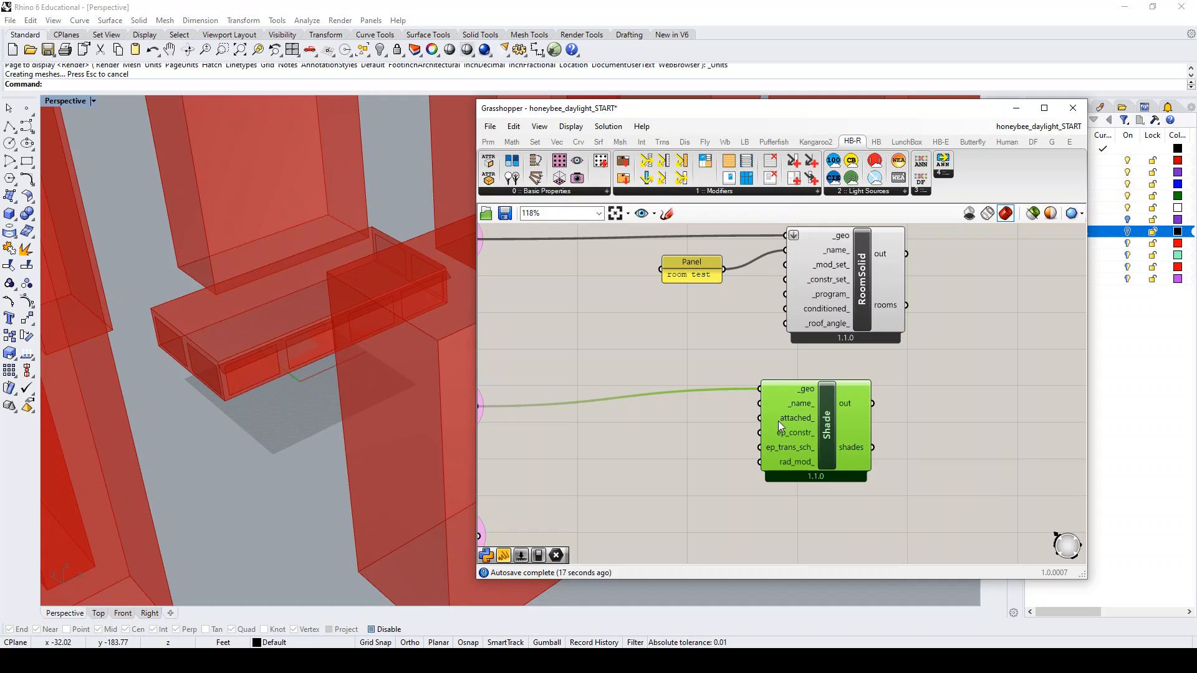
left_click(734, 427)
scroll(734, 428, "down", 3)
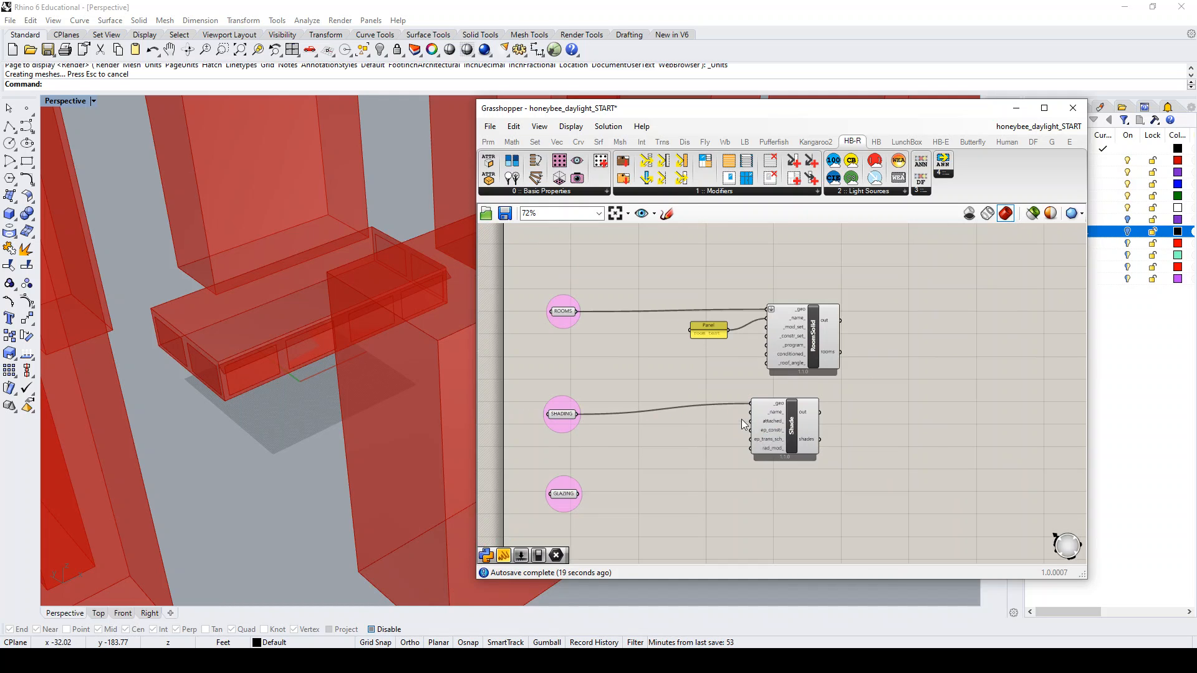
left_click_drag(789, 421, 789, 423)
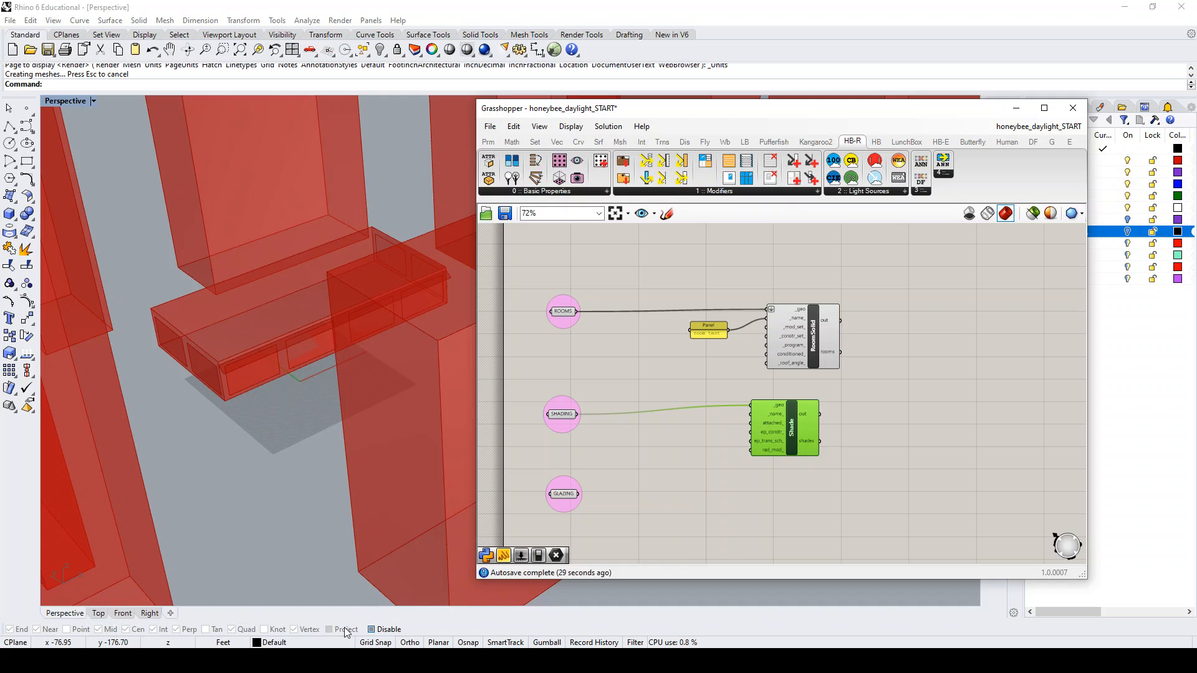
- Switch to the Honeybee 1.1 Model Schema wiki in Chrome and examine the parent/child object diagram and how geometry objects join a Model
mouse_move(421, 617)
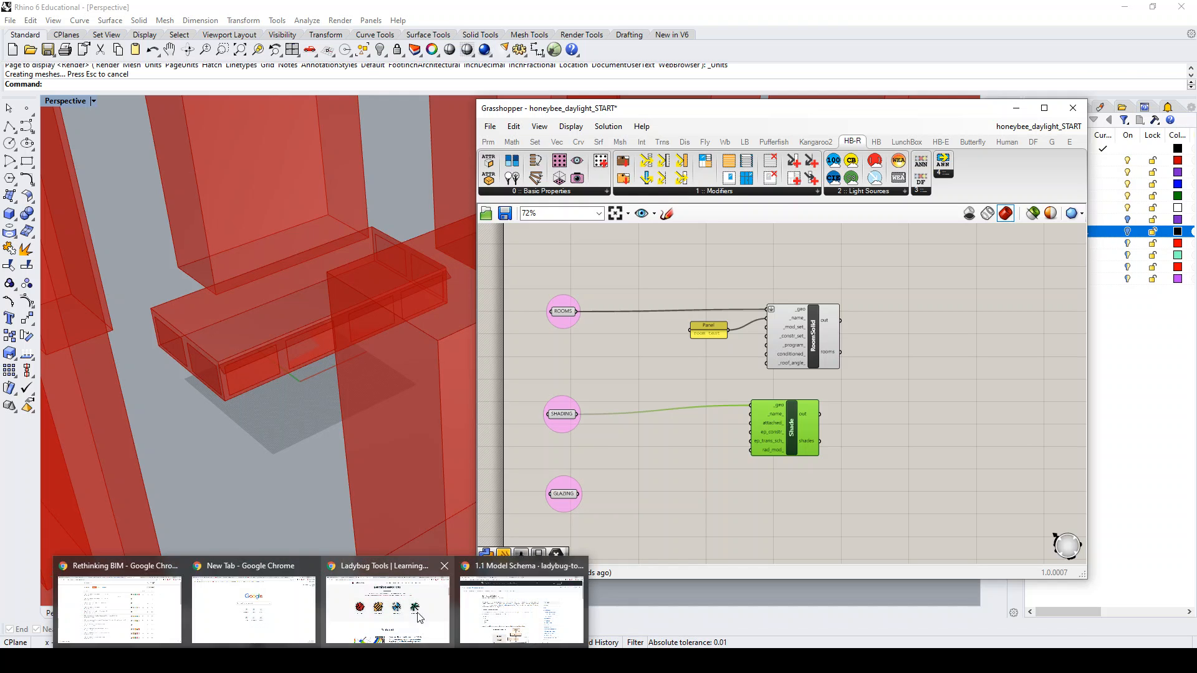
left_click(490, 601)
scroll(458, 461, "down", 4)
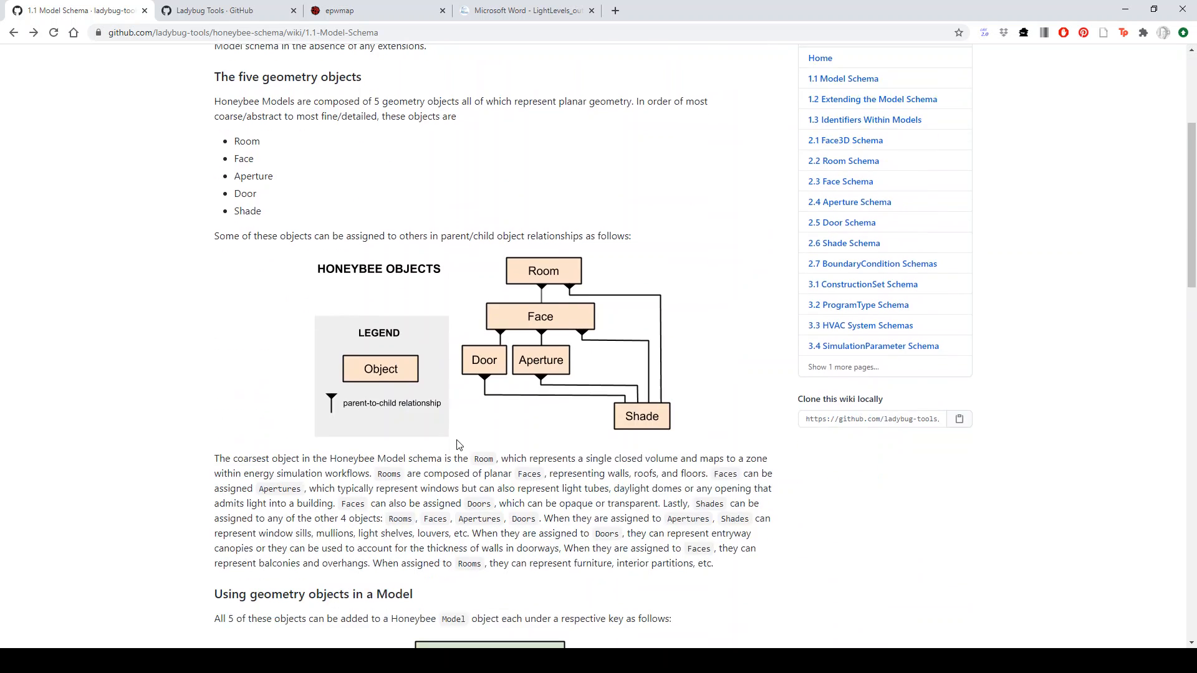
scroll(459, 445, "down", 3)
scroll(443, 416, "up", 7)
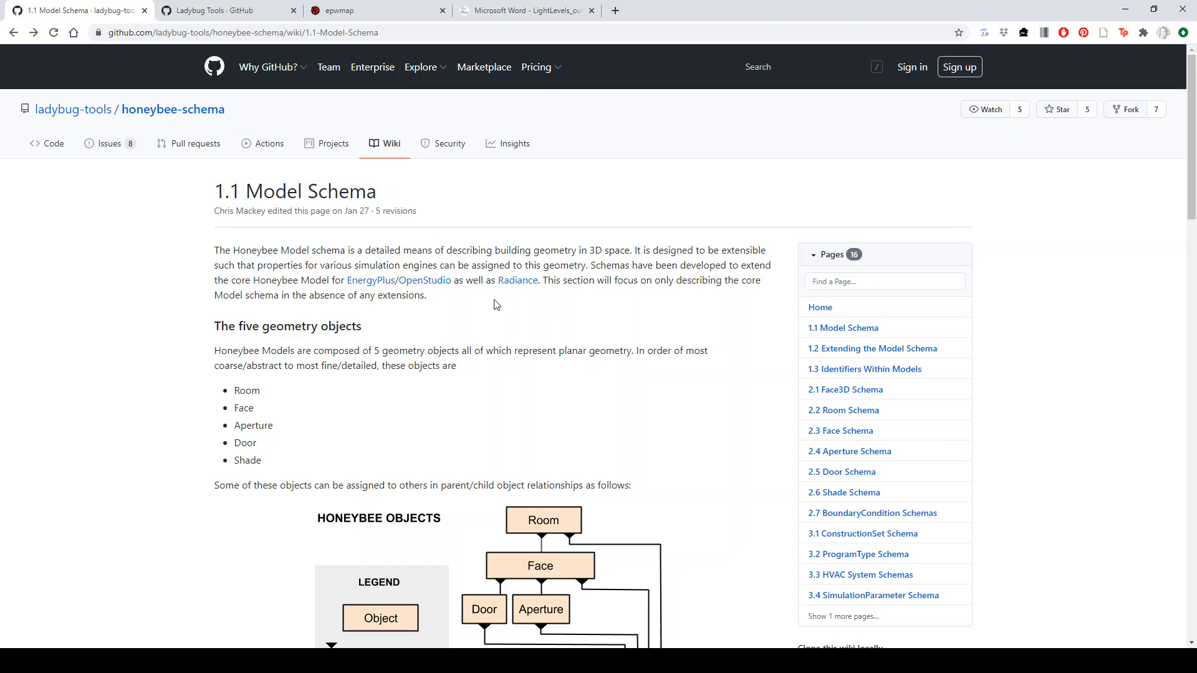
scroll(495, 305, "down", 3)
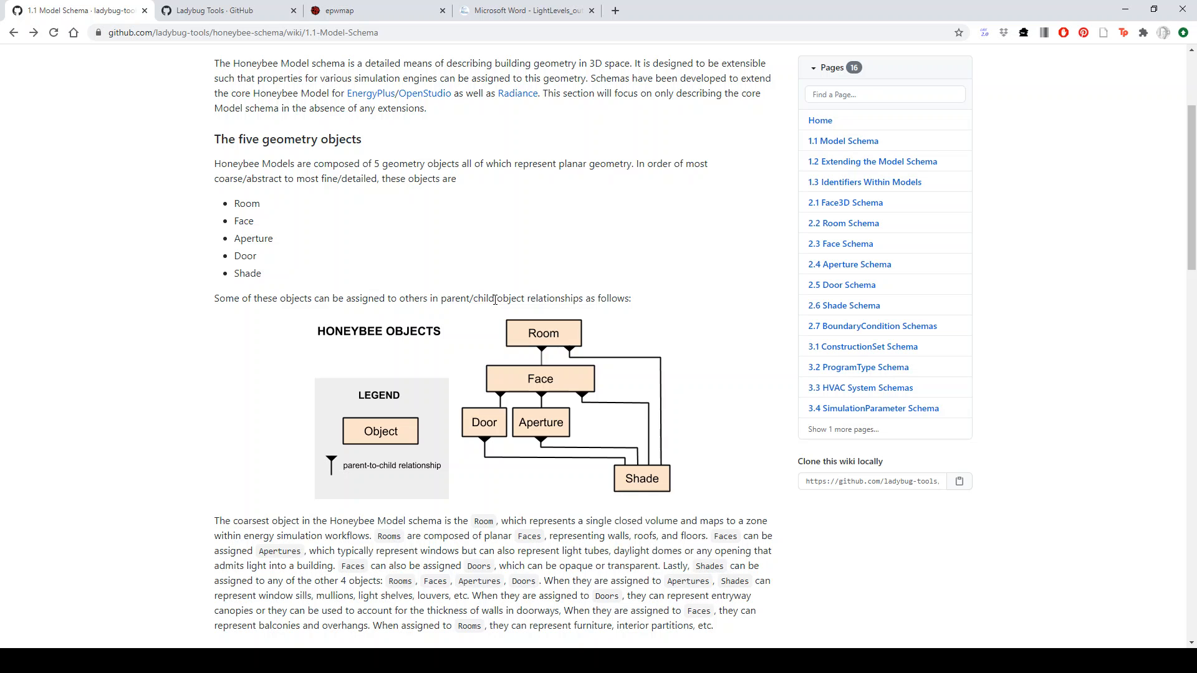
scroll(521, 294, "down", 5)
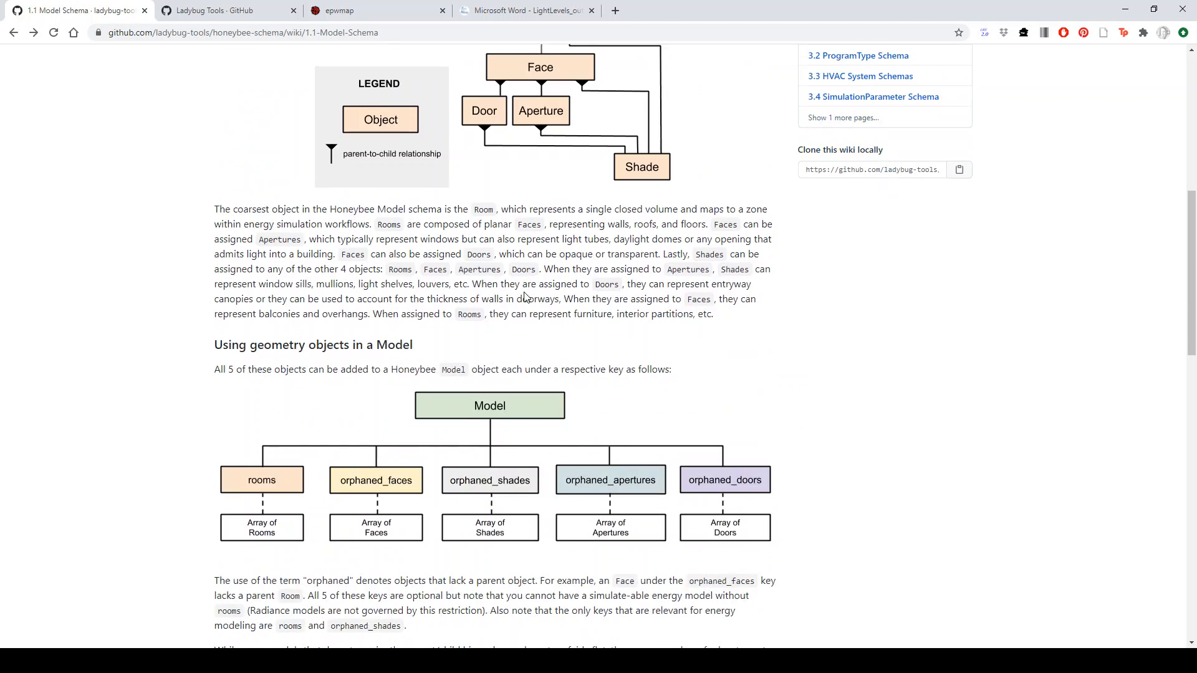
scroll(527, 286, "down", 3)
scroll(609, 318, "down", 1)
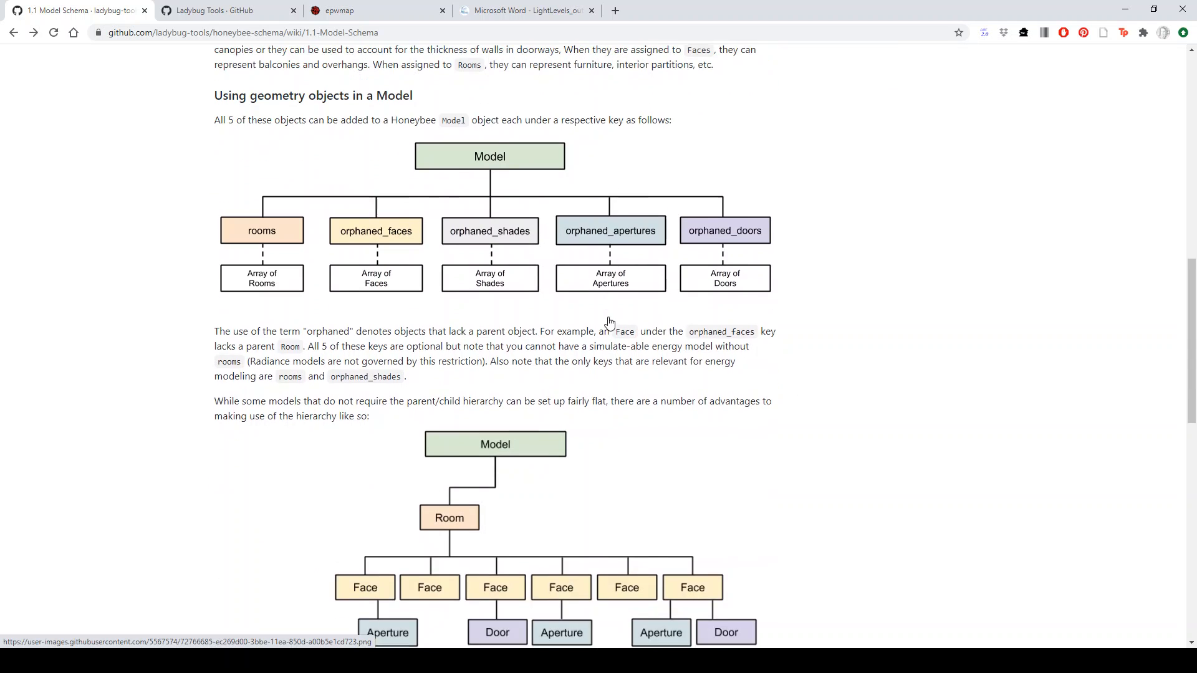
scroll(609, 321, "up", 8)
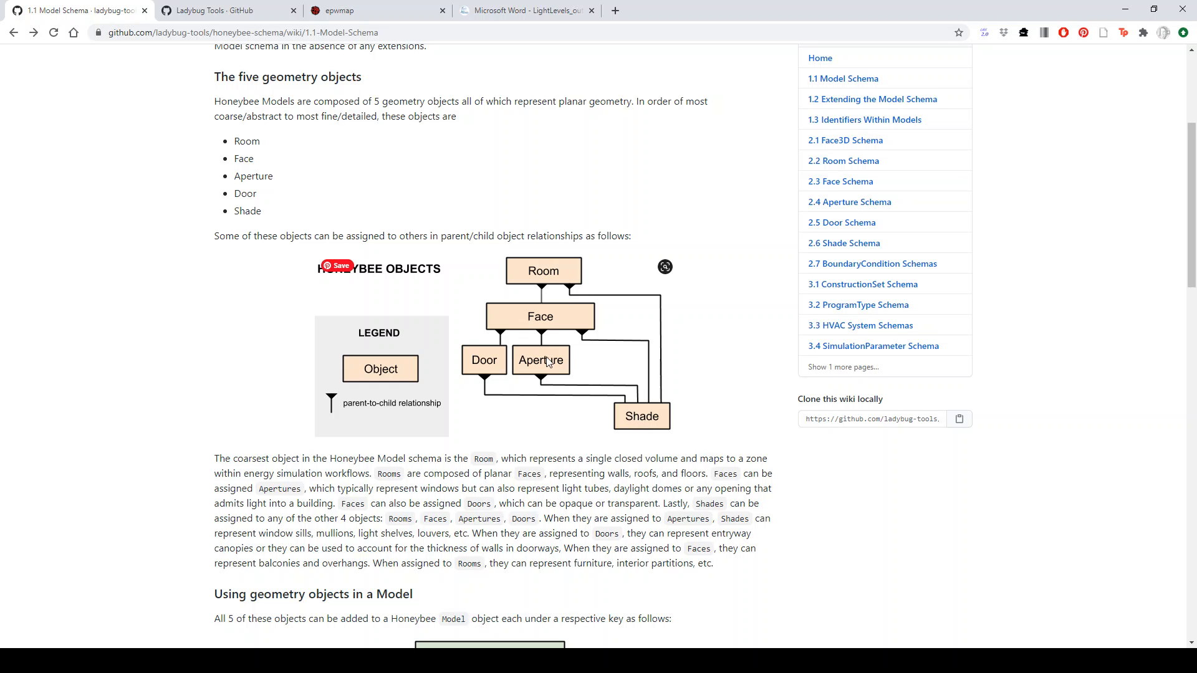
scroll(607, 279, "down", 4)
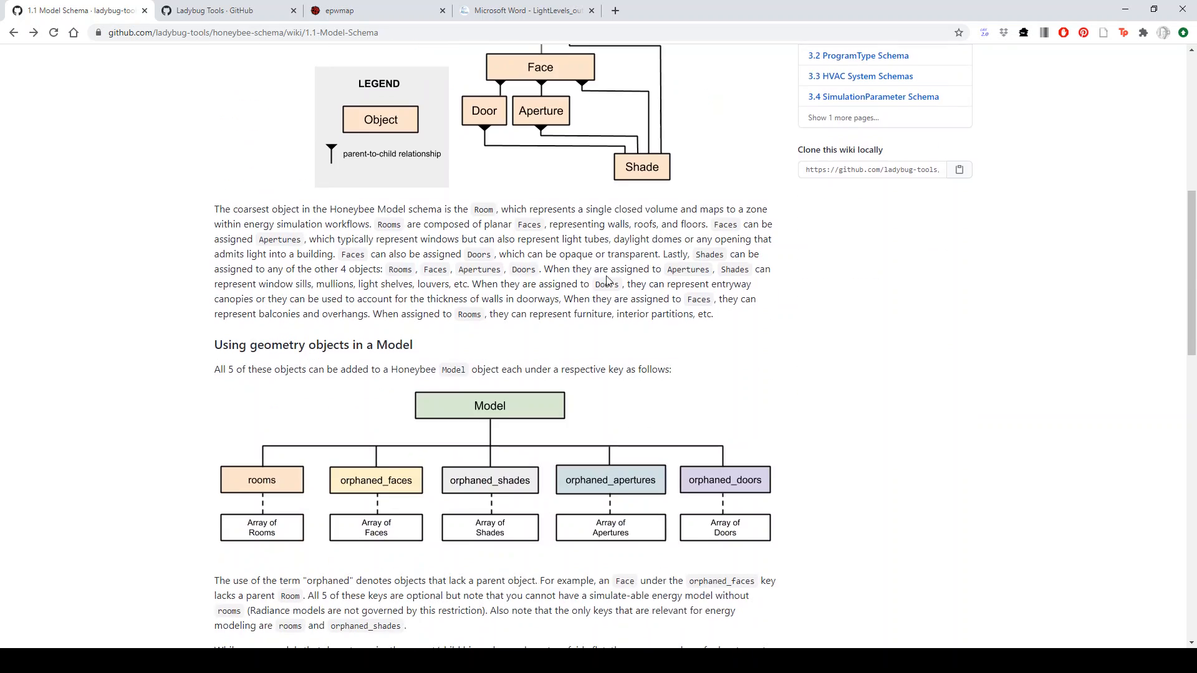
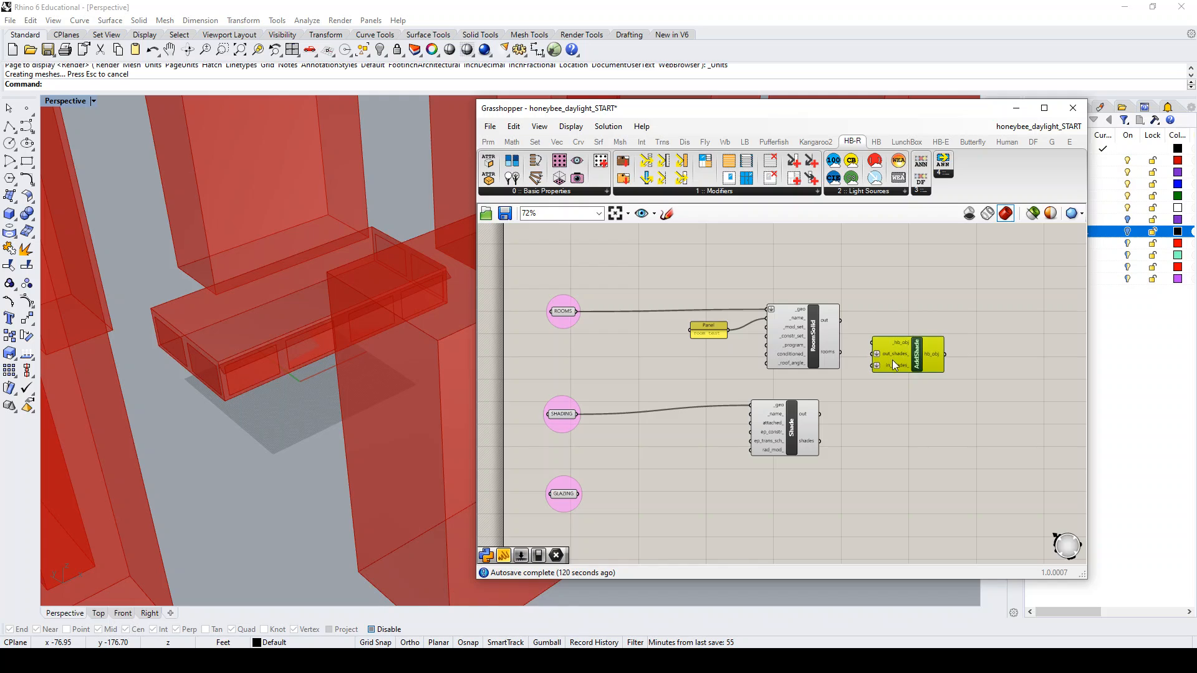
- Connect RoomSolid's rooms output to AddShade's _hb_obj input and Shade's shades output to its out_shades_ input
scroll(892, 360, "up", 3)
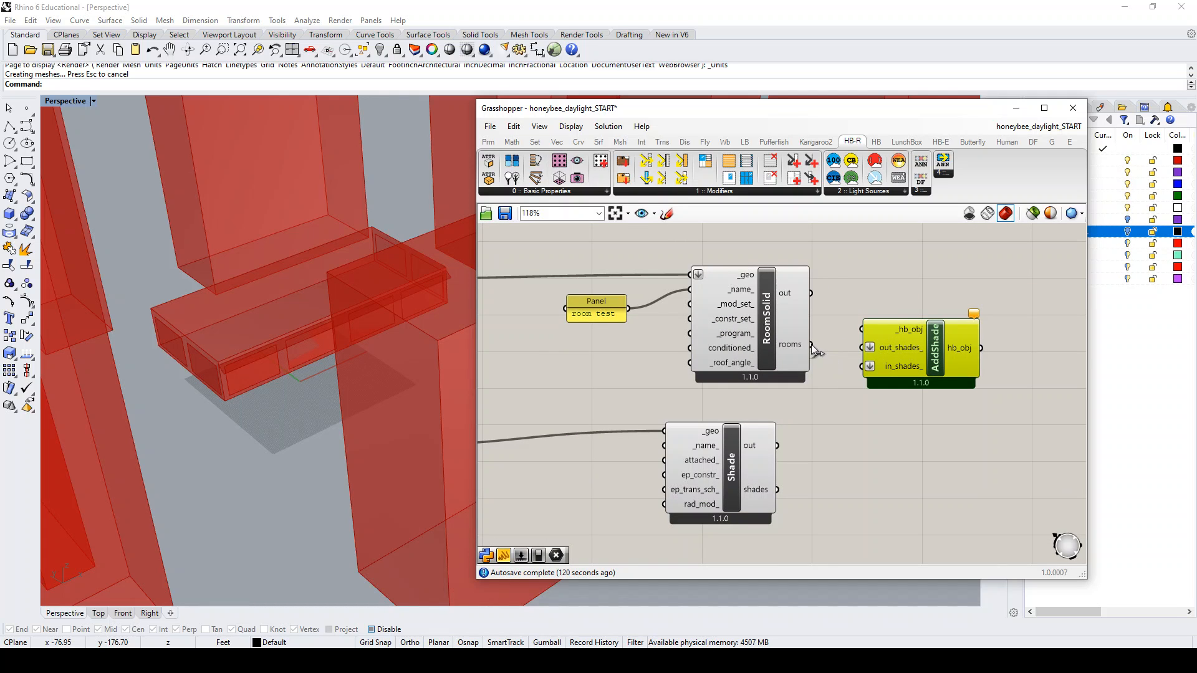
left_click_drag(810, 344, 918, 344)
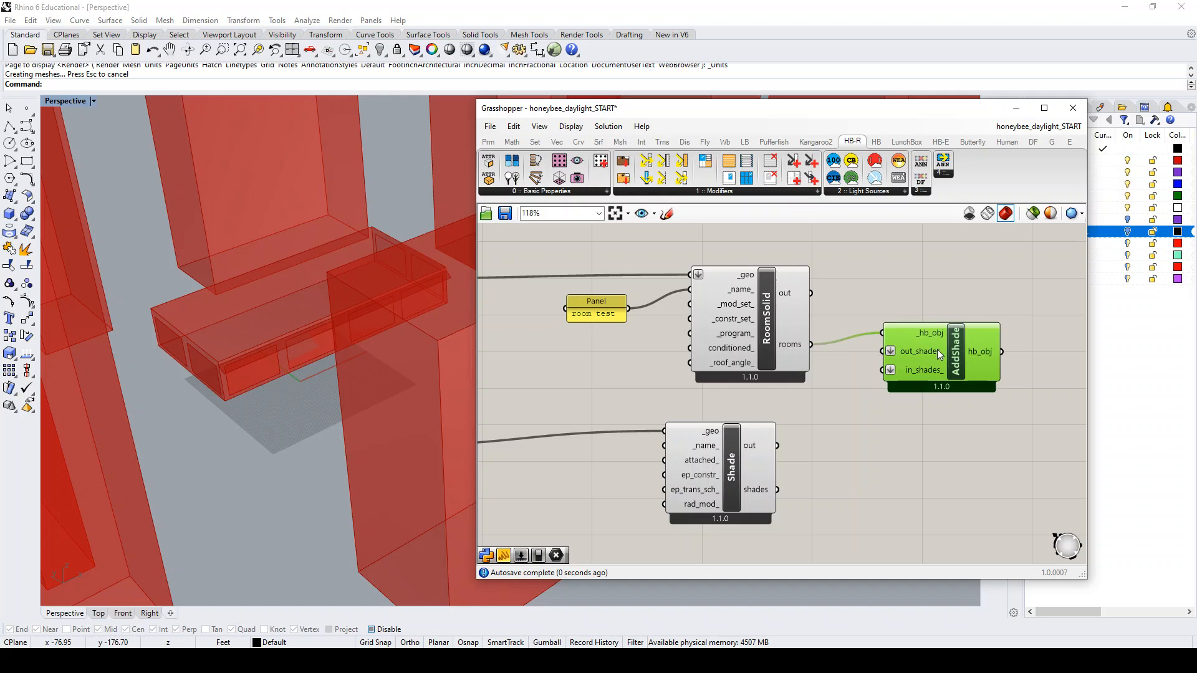
mouse_move(925, 354)
left_click_drag(779, 491, 875, 354)
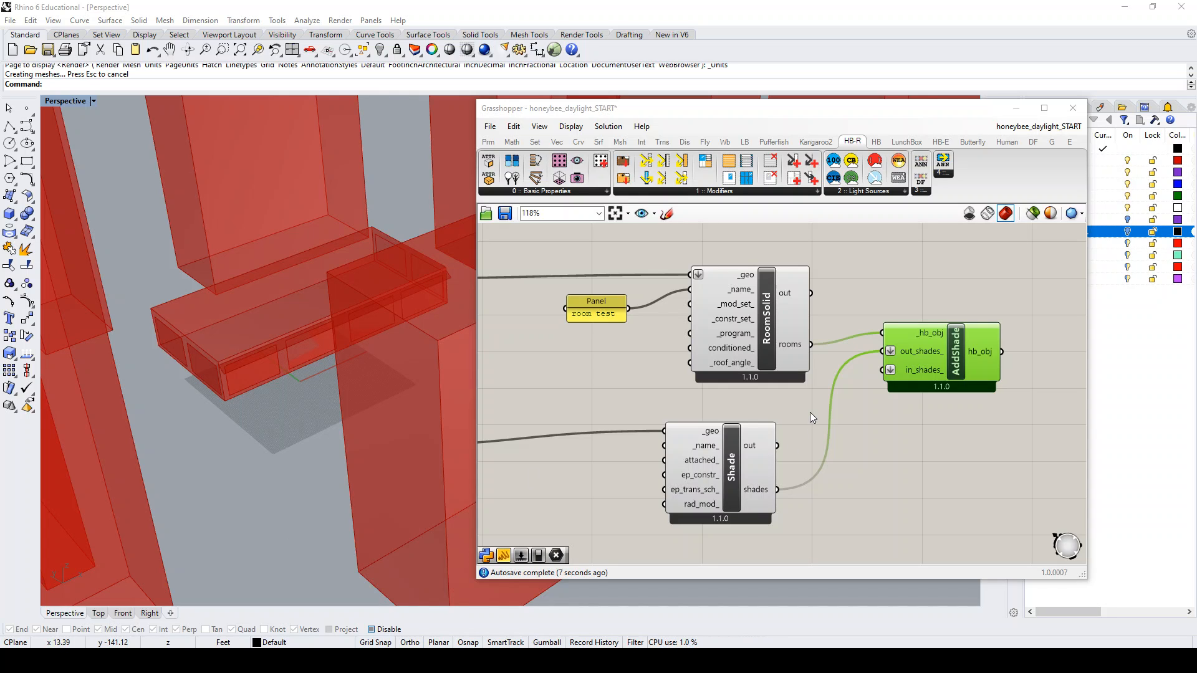
left_click(820, 390)
scroll(821, 389, "down", 6)
scroll(792, 421, "up", 6)
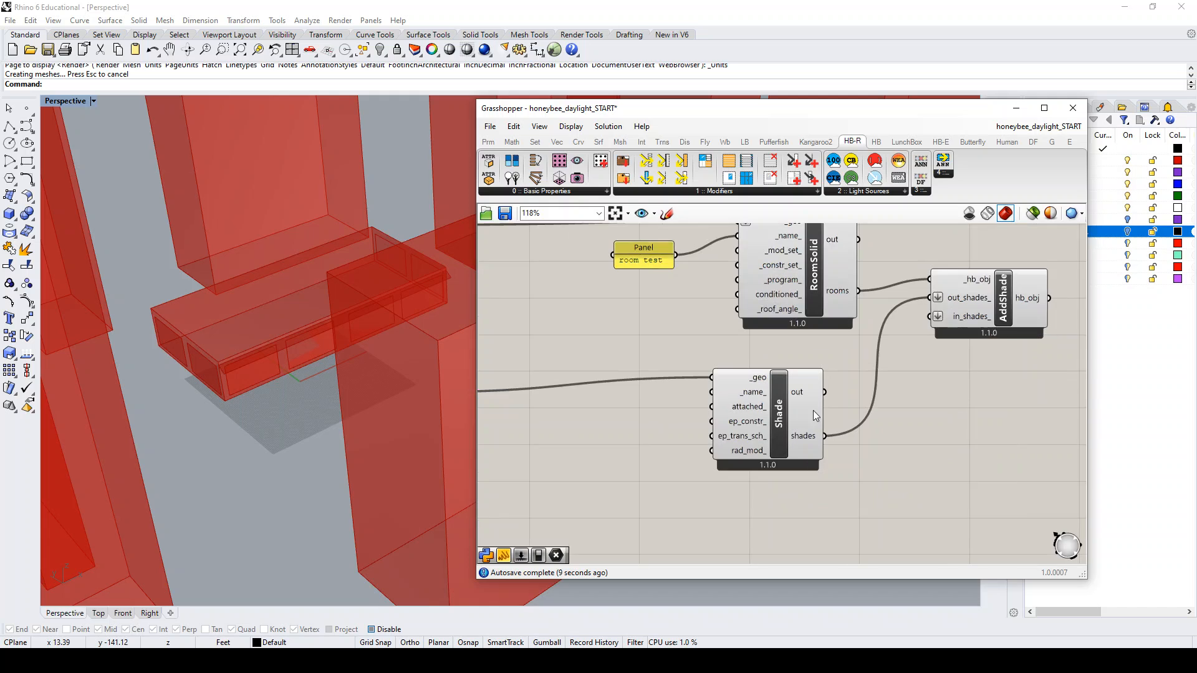
- Add an HB Louver Shades component and place it below Shade, level with the GLAZING parameter and leaving space between them
scroll(839, 402, "down", 2)
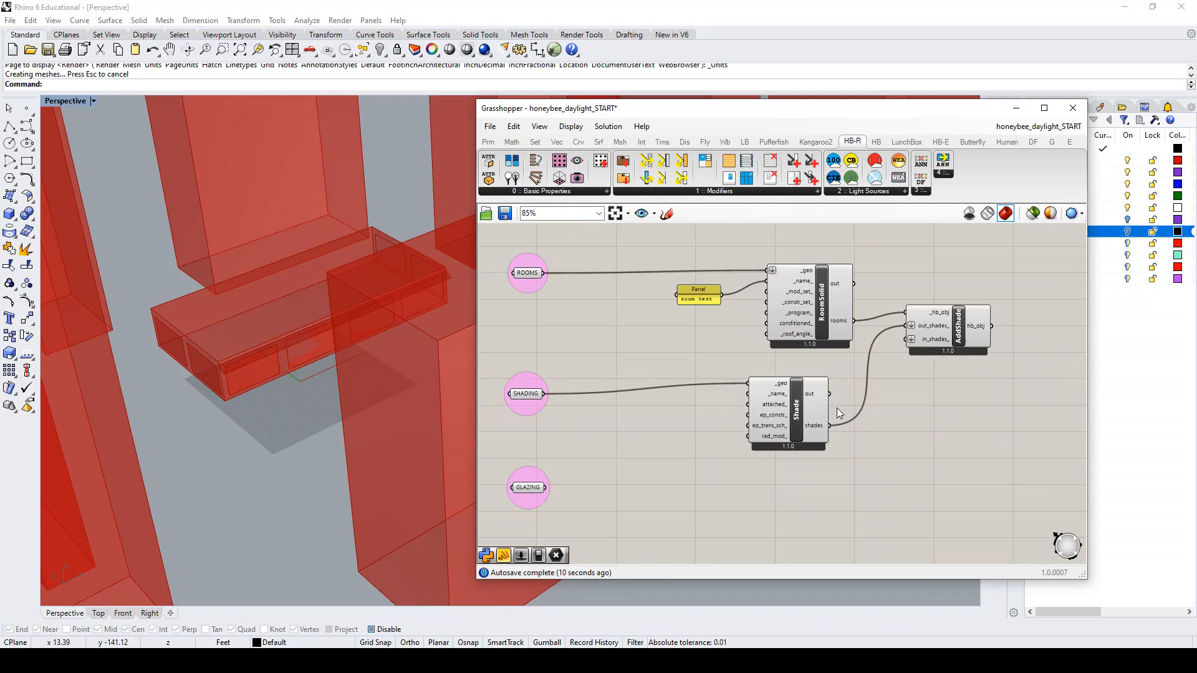
double_click(713, 428)
type("louv")
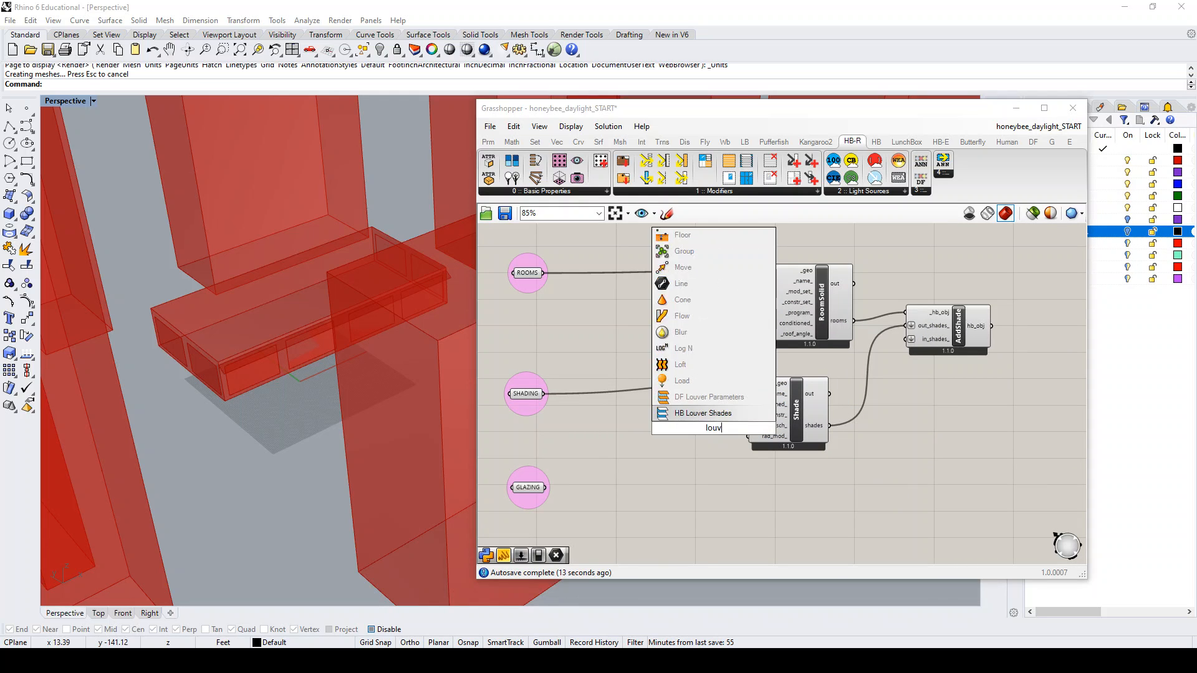
type("er")
key("Return")
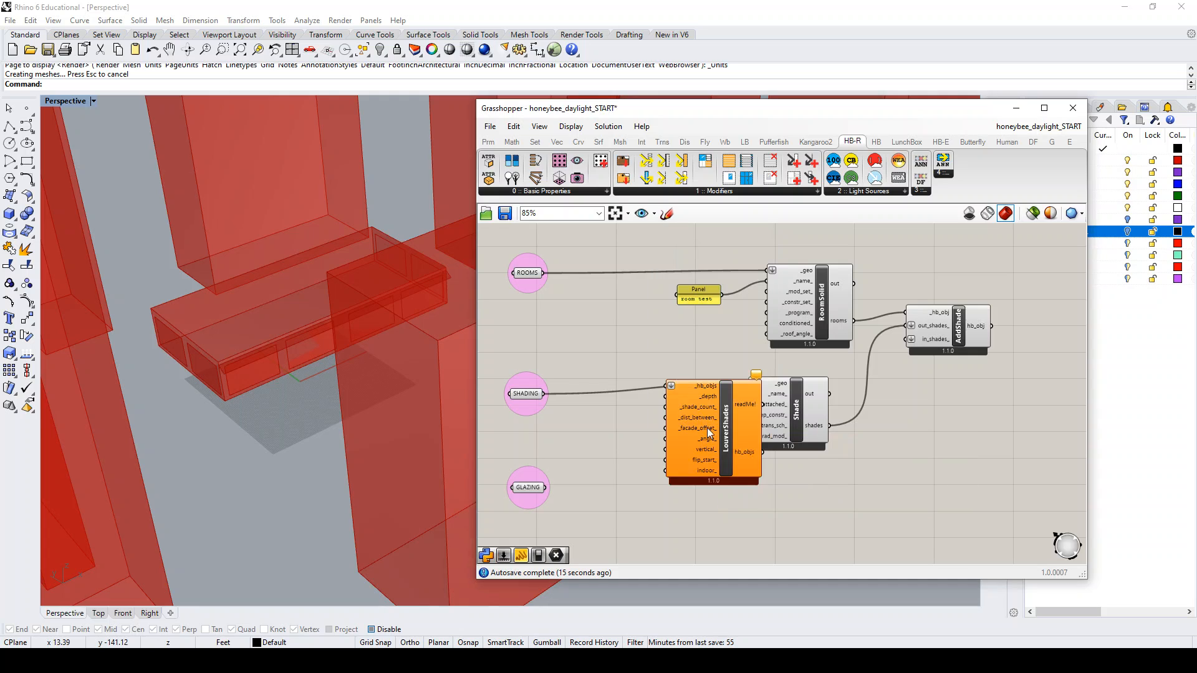
left_click_drag(707, 427, 813, 503)
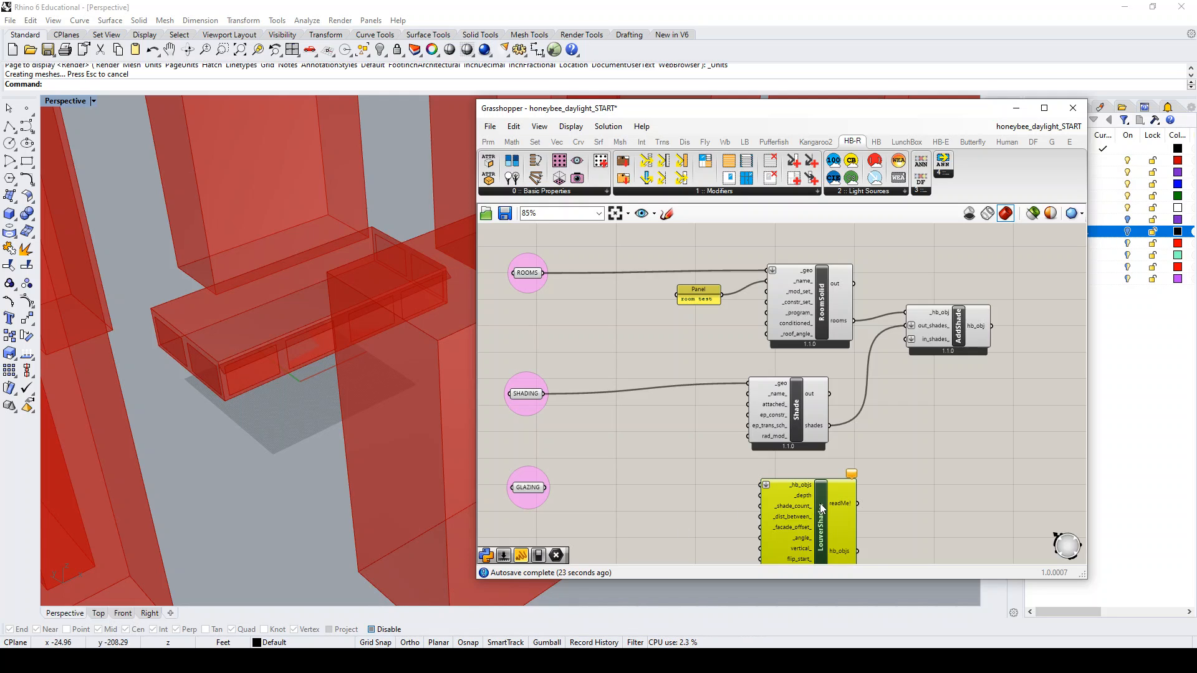
left_click_drag(820, 503, 892, 504)
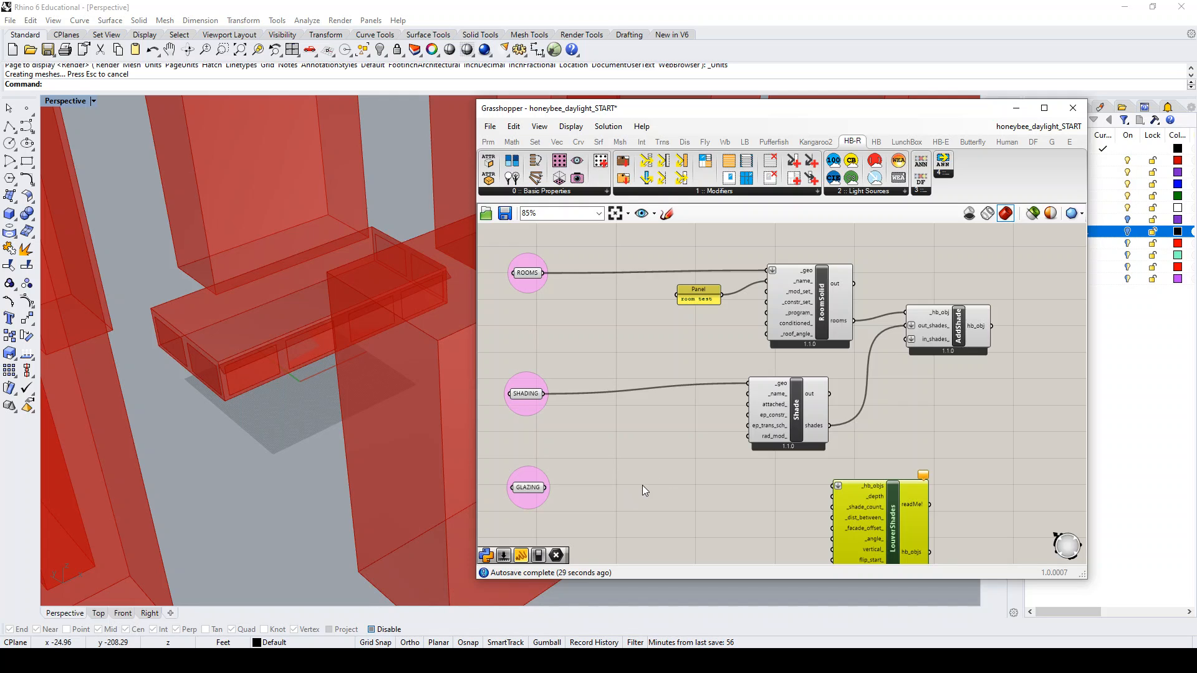
- Add an HB Aperture component beside the GLAZING parameter and connect GLAZING to its _geo input
double_click(628, 477)
type("aper")
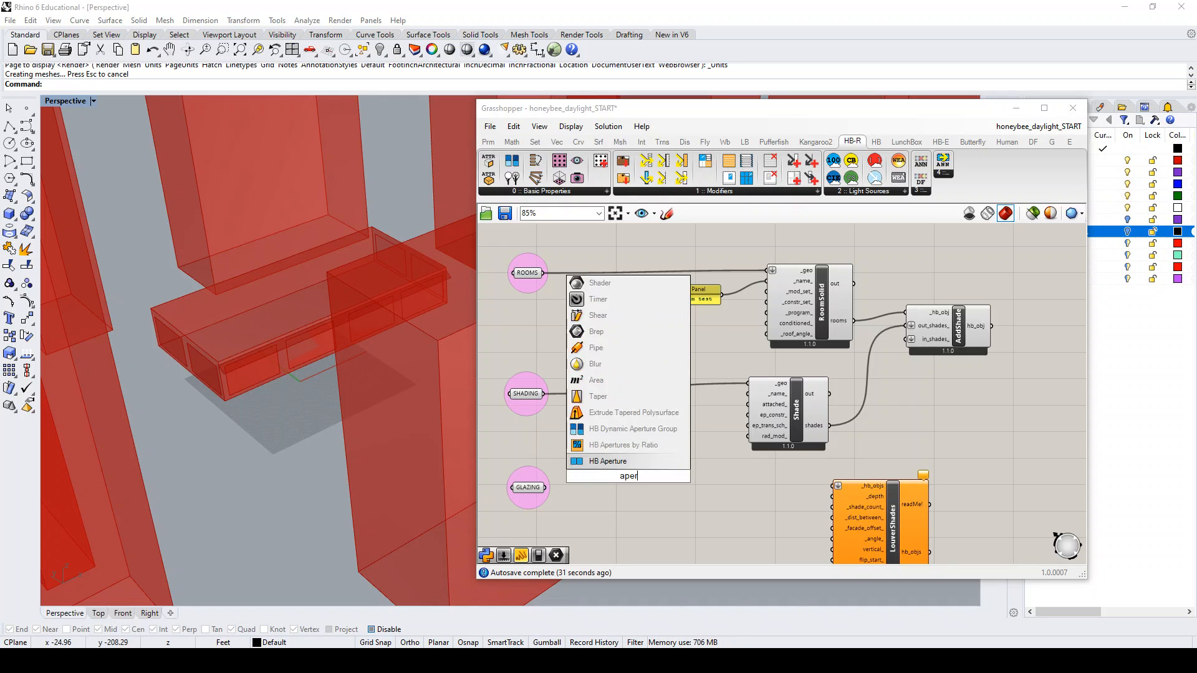
type("ature")
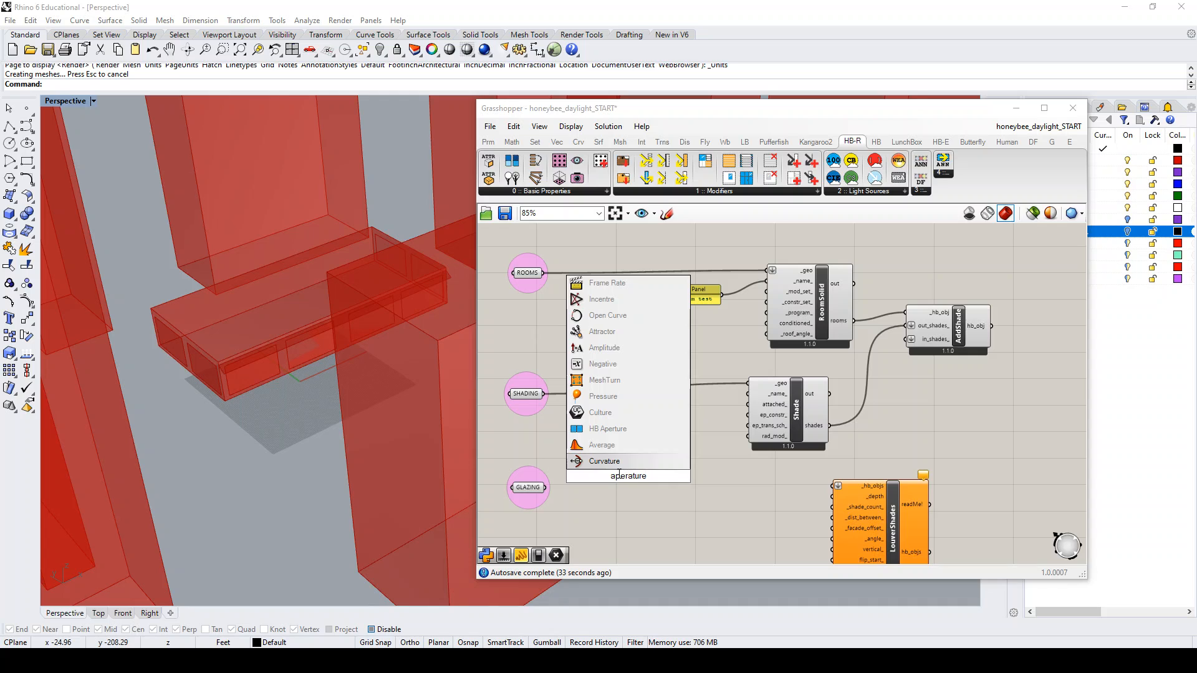
left_click(601, 428)
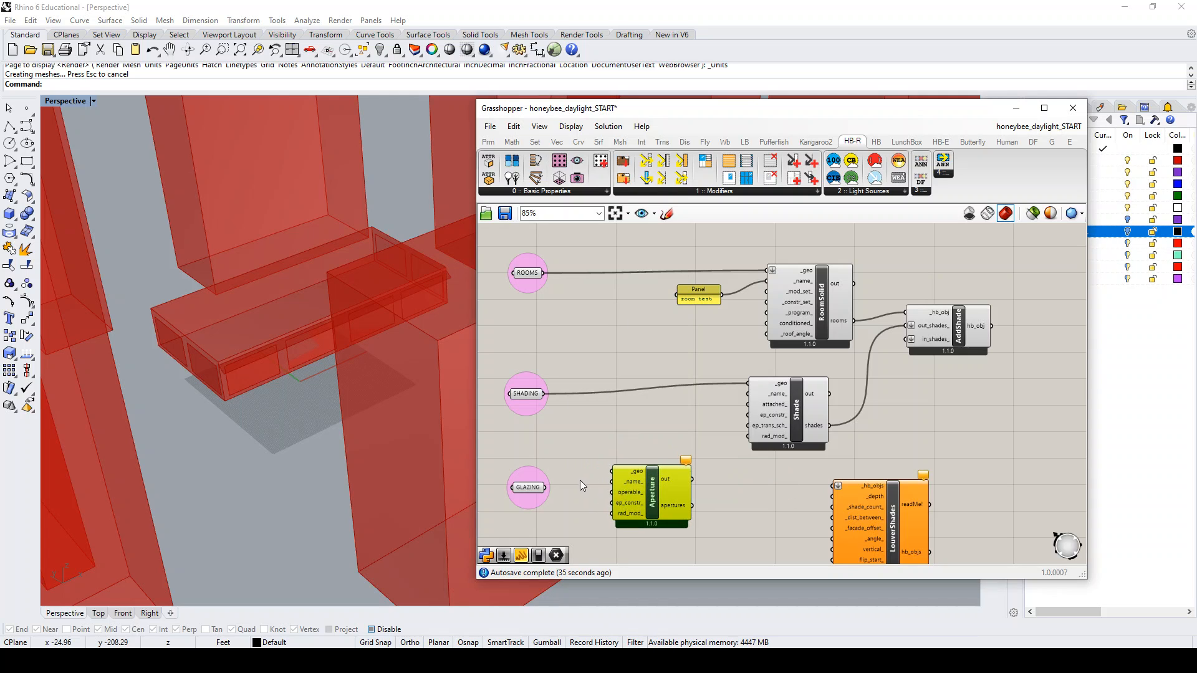
left_click_drag(544, 488, 666, 486)
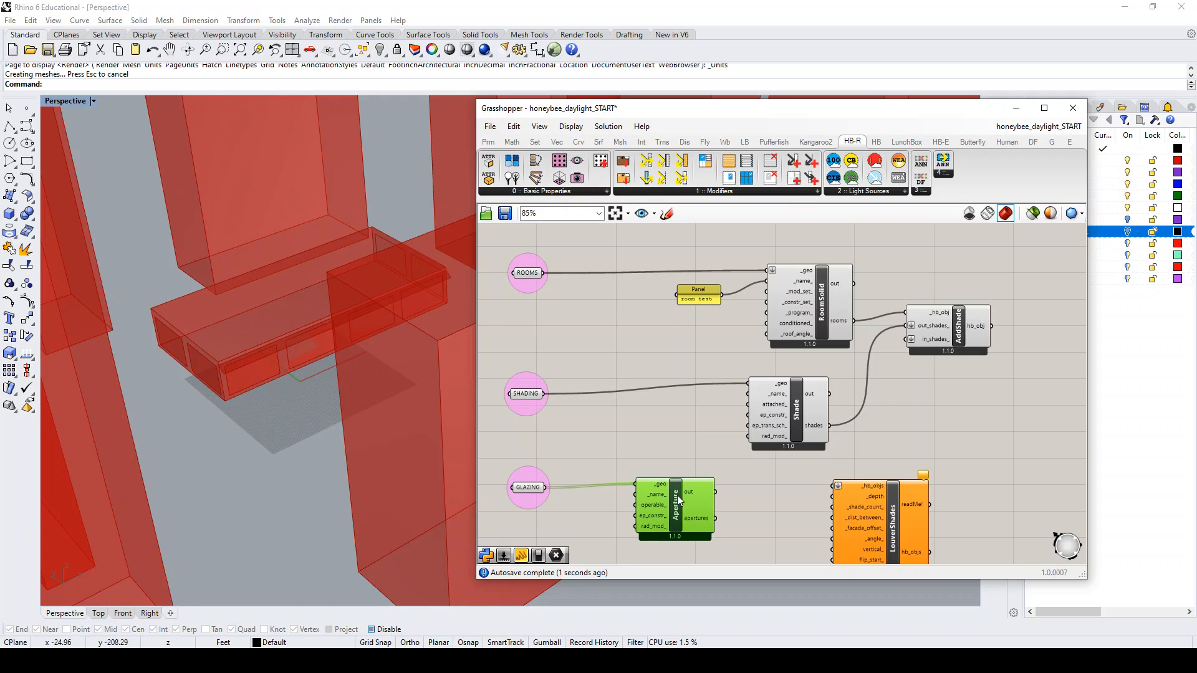
- Connect Aperture's apertures output to LouverShades' _hb_objs input and reposition LouverShades slightly lower
mouse_move(665, 488)
left_click_drag(715, 519, 823, 486)
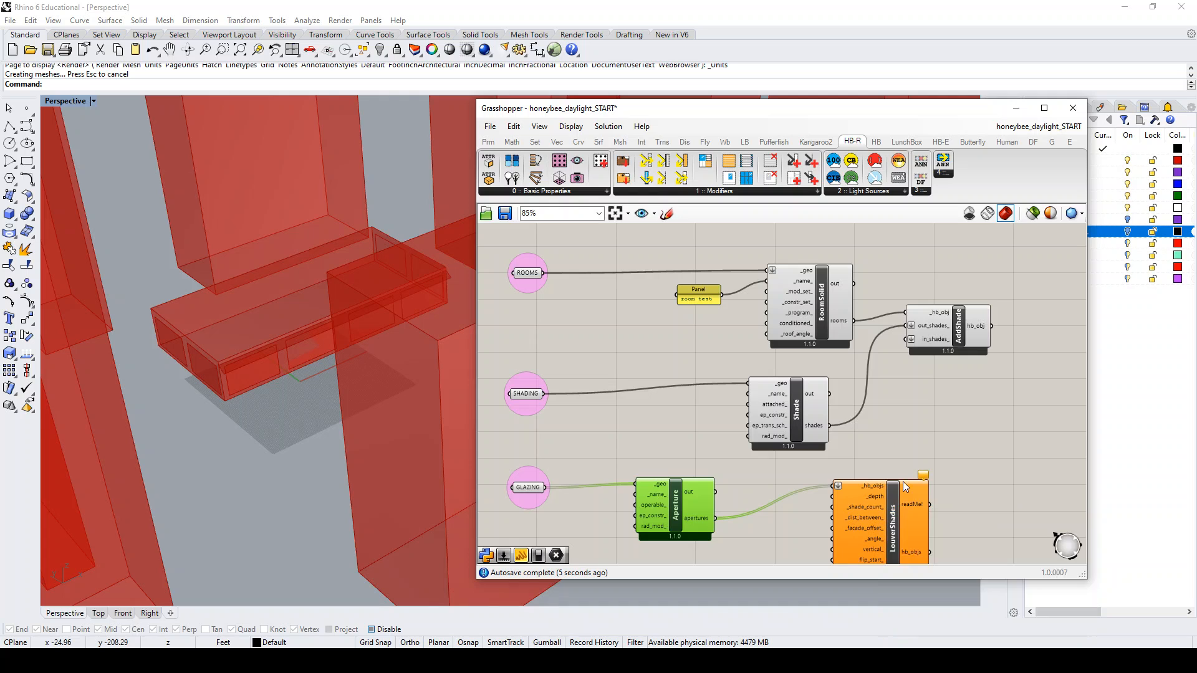
scroll(843, 440, "down", 3)
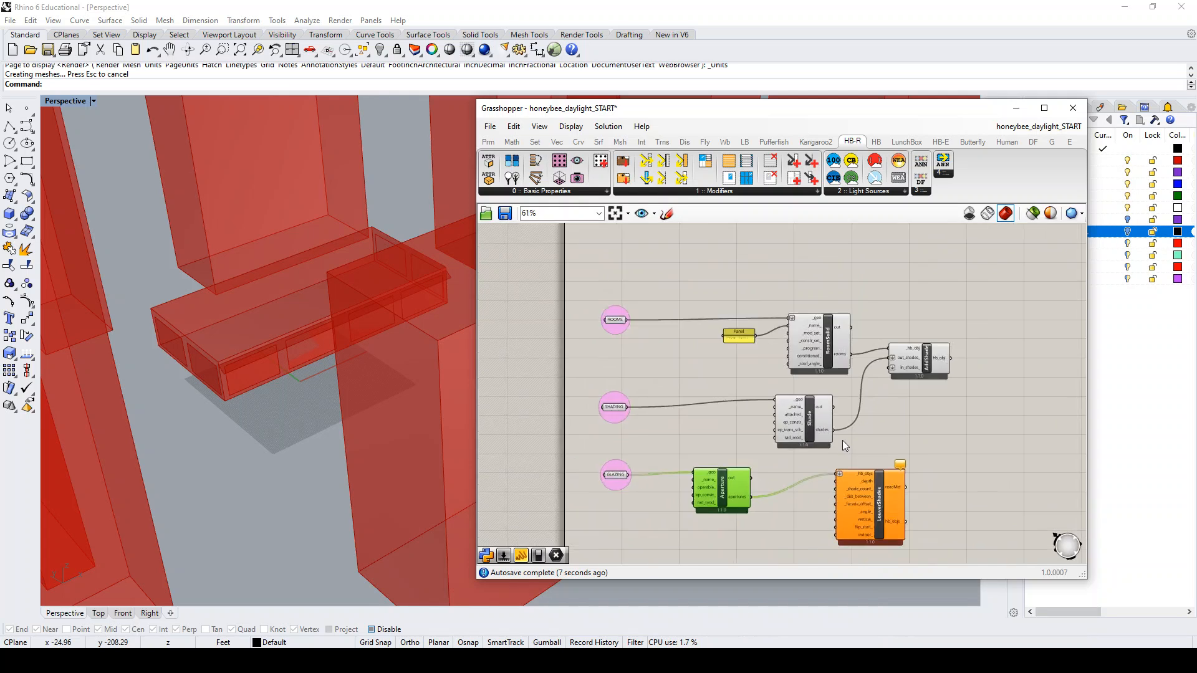
scroll(857, 493, "up", 3)
left_click_drag(877, 468, 877, 491)
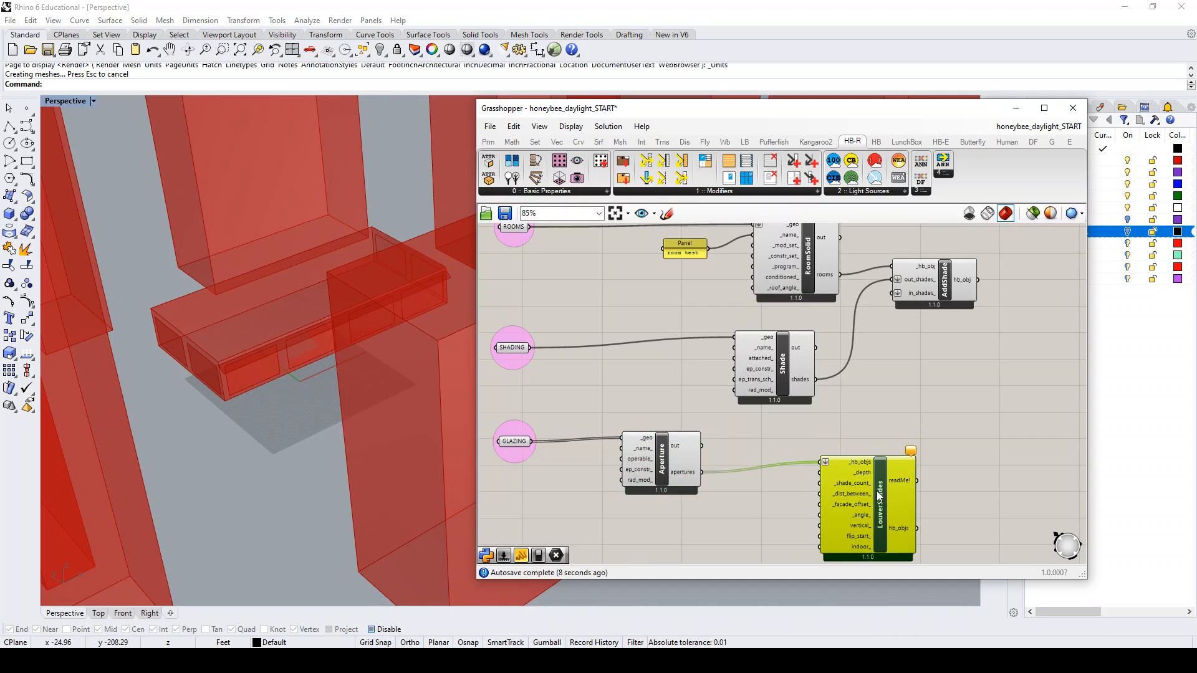
- Add a number slider with value 1.0, connect it to LouverShades' _depth input and space the two apart
double_click(777, 496)
type("1.0")
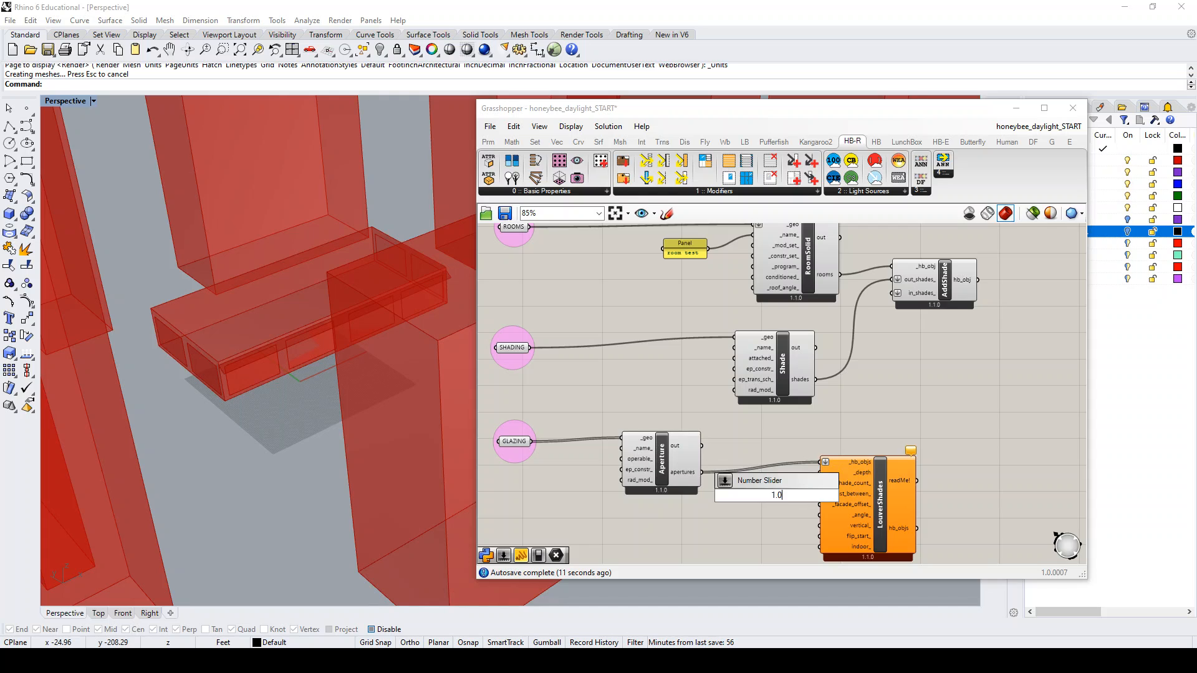
key("Return")
mouse_move(823, 495)
left_mouse_down()
mouse_move(800, 502)
mouse_move(814, 511)
mouse_move(818, 481)
left_mouse_up()
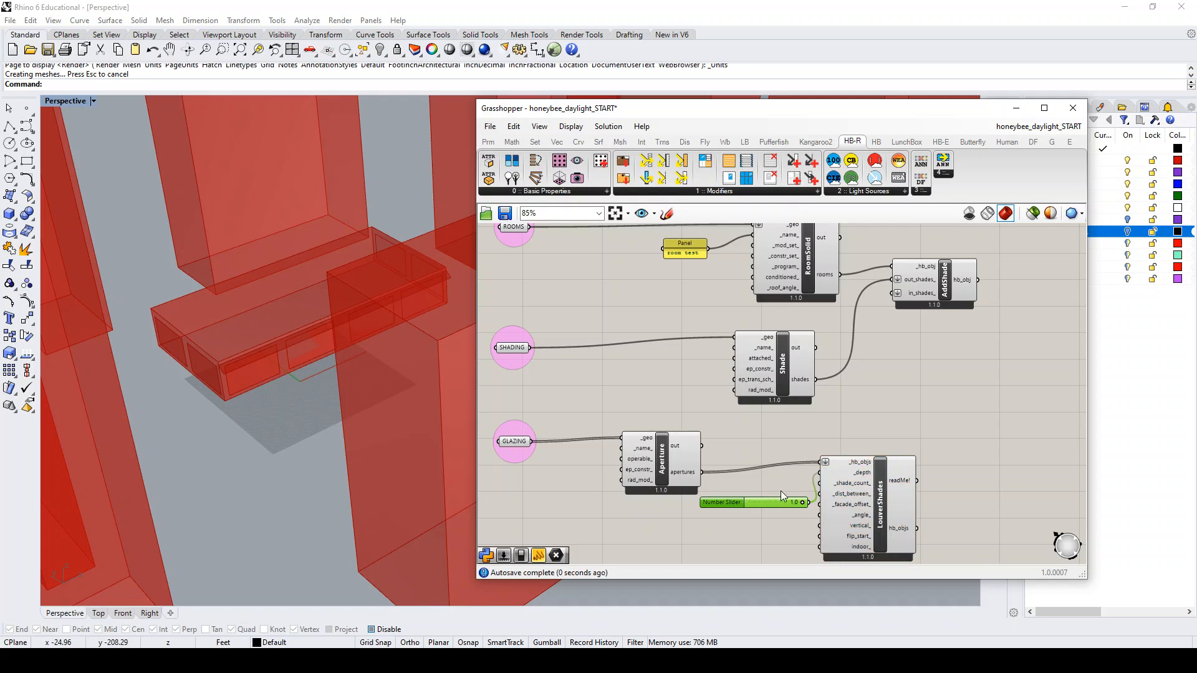
left_click_drag(738, 502, 721, 506)
left_click(854, 505)
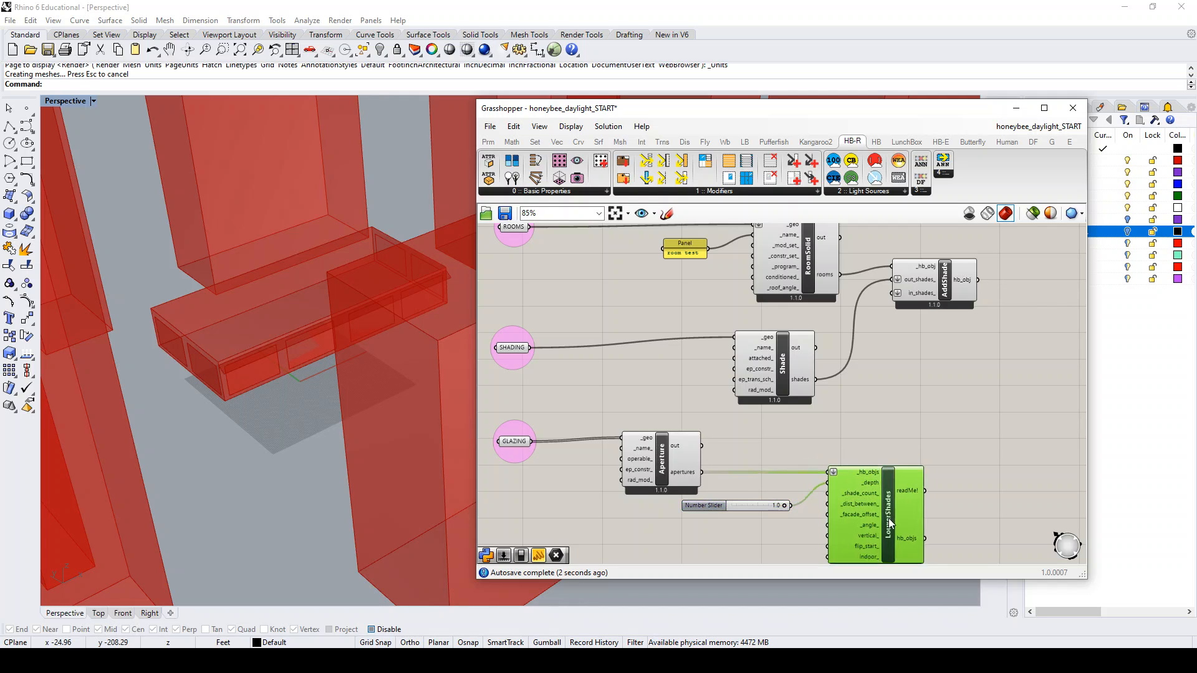
- Add a second number slider below the depth slider and set its value to 2.6
scroll(865, 452, "up", 2)
scroll(854, 474, "up", 3)
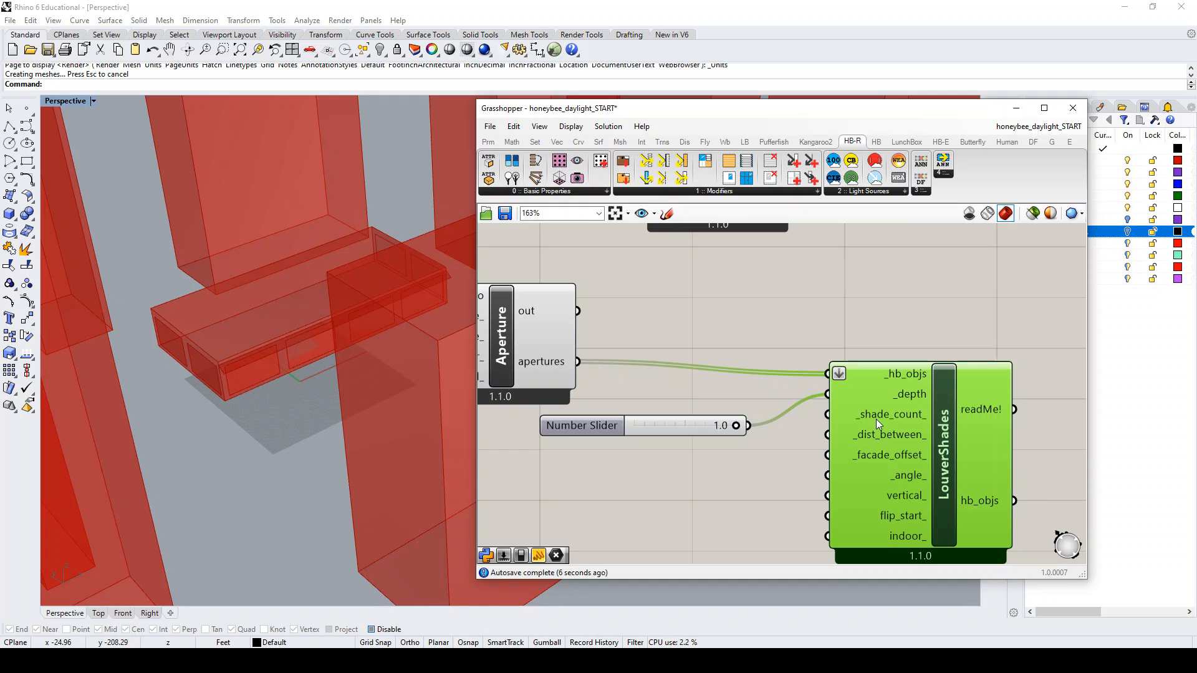
double_click(661, 477)
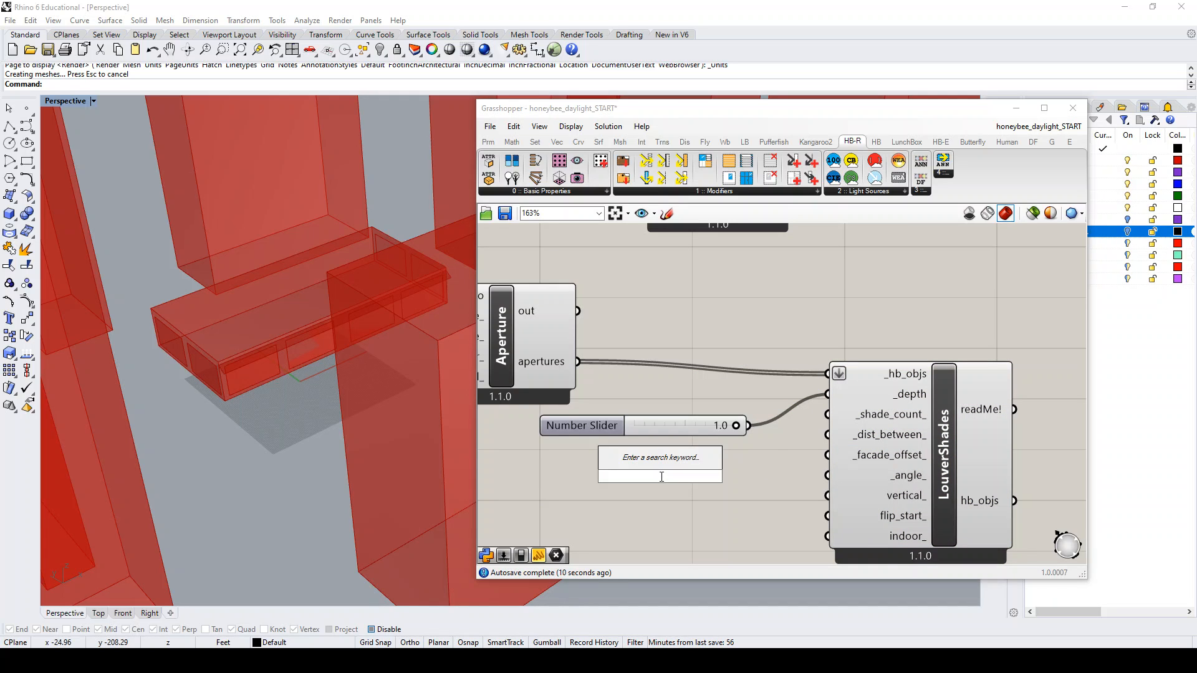
type("2.0")
key("Return")
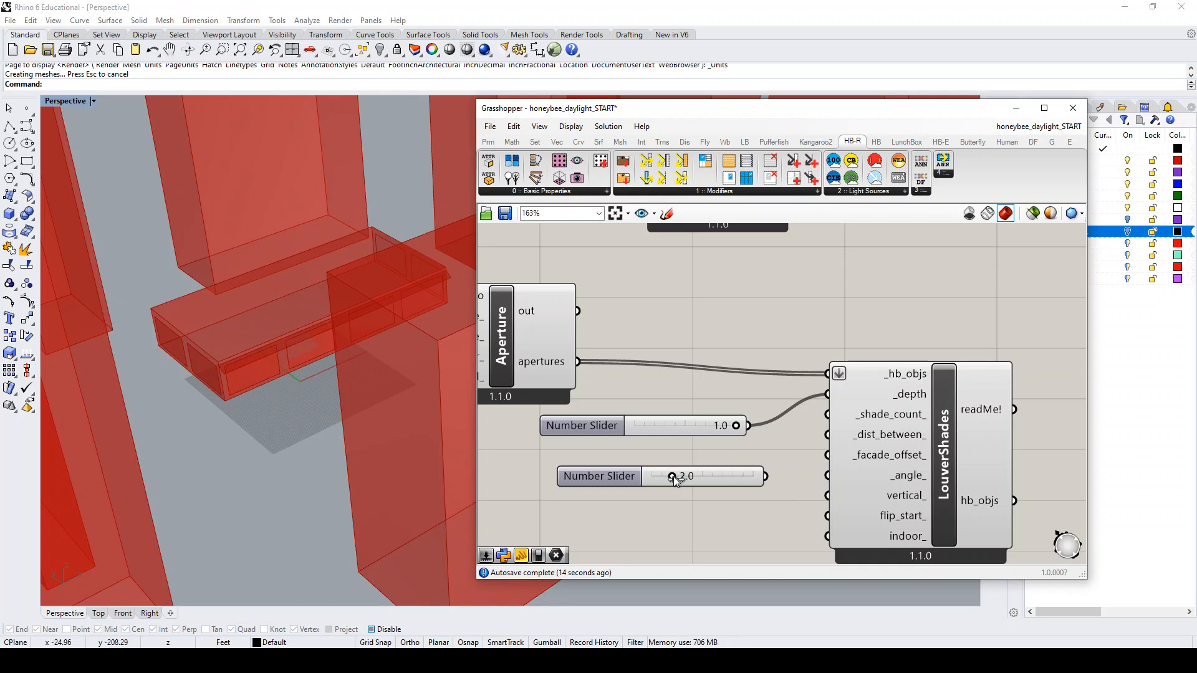
left_click_drag(675, 476, 681, 476)
- Connect the 2.6 slider to LouverShades' _dist_between_ input and place it directly beneath the depth slider
left_click_drag(765, 476, 827, 424)
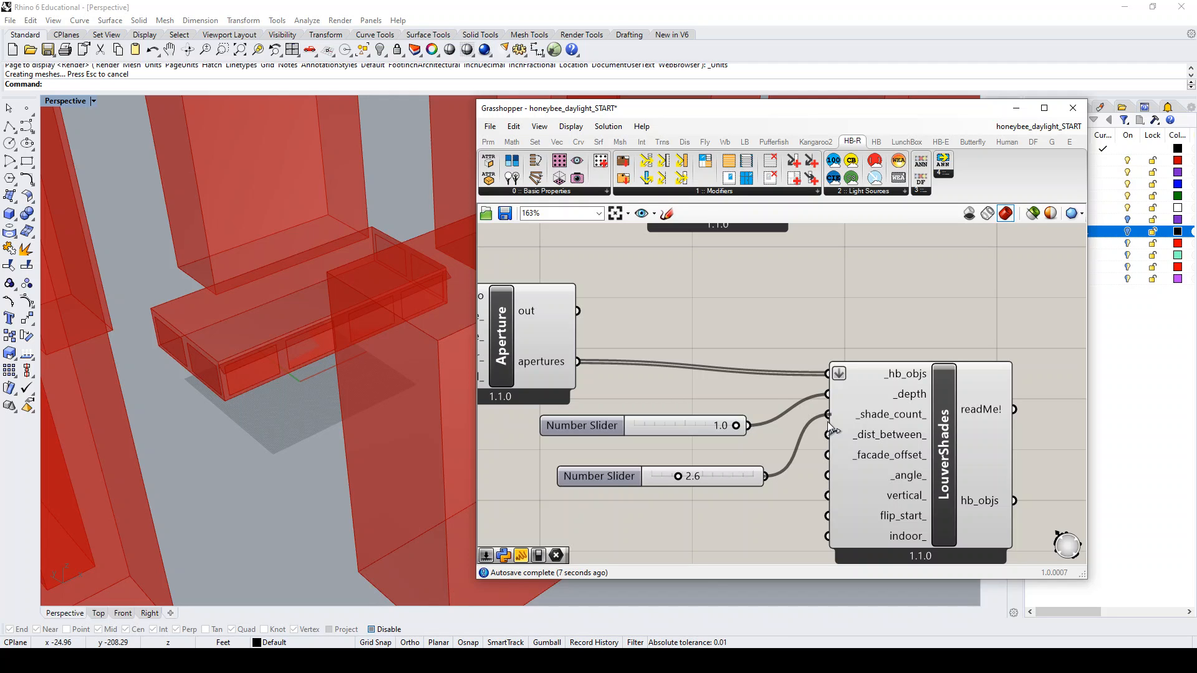
left_click_drag(617, 475, 605, 450)
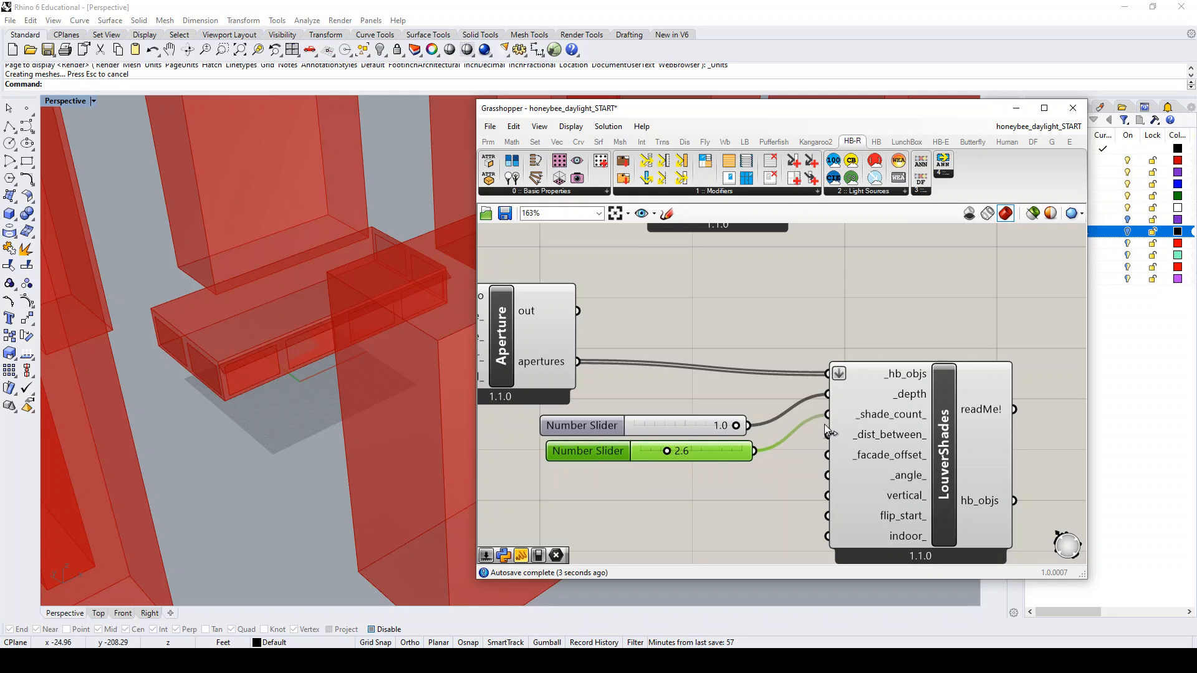
left_click_drag(827, 415, 754, 451, "ctrl")
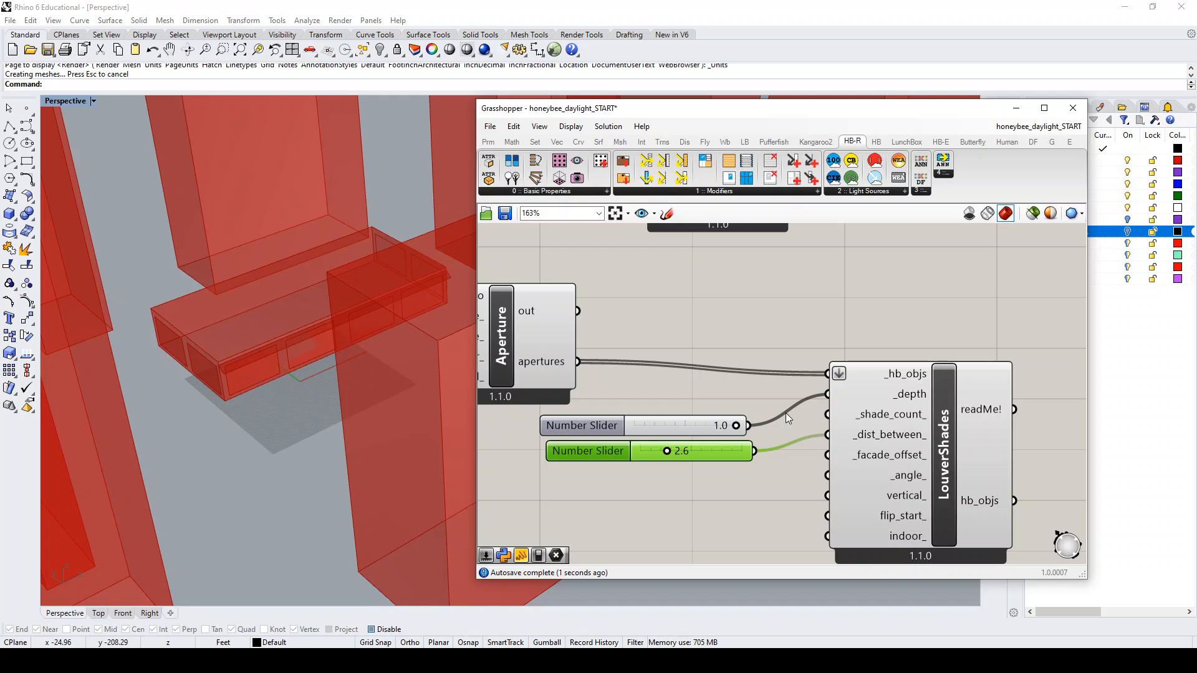
- Add a Boolean Toggle below the sliders, connect it to LouverShades' vertical_ input and set it to True
double_click(738, 500)
type("toggl")
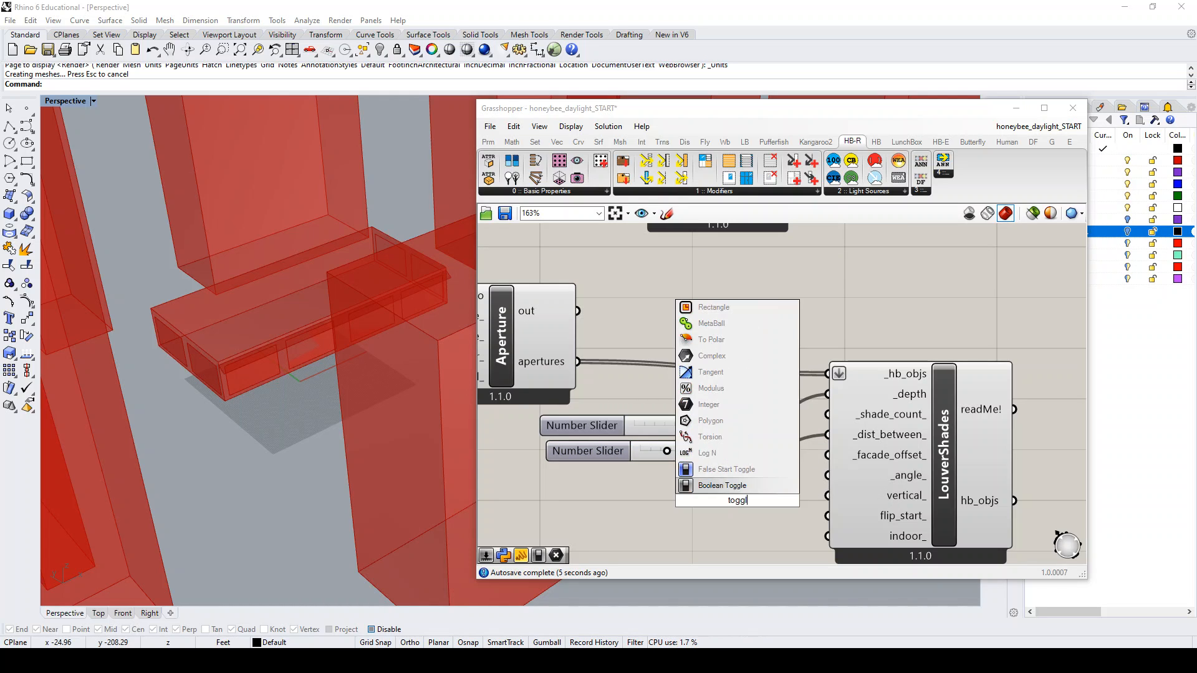
left_click(753, 488)
left_click_drag(753, 487, 827, 496)
double_click(757, 503)
left_click_drag(713, 501, 682, 499)
- Align the two number sliders with LouverShades' _depth and _dist_between_ inputs
scroll(700, 450, "down", 3)
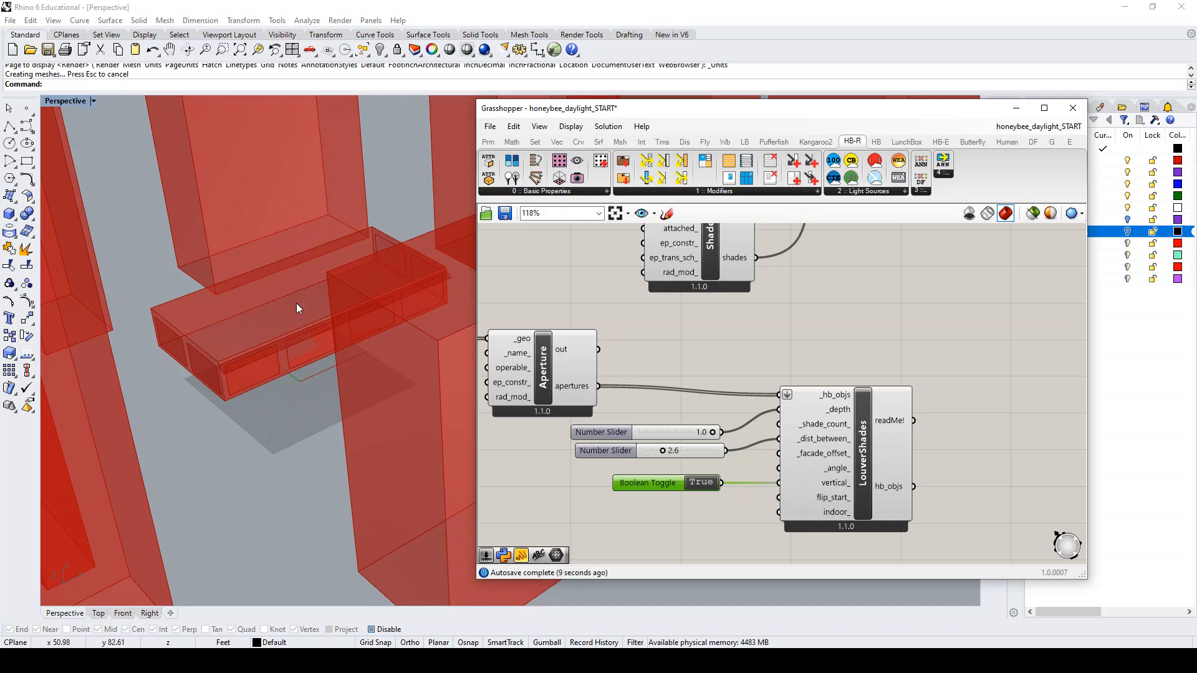
scroll(718, 425, "down", 5)
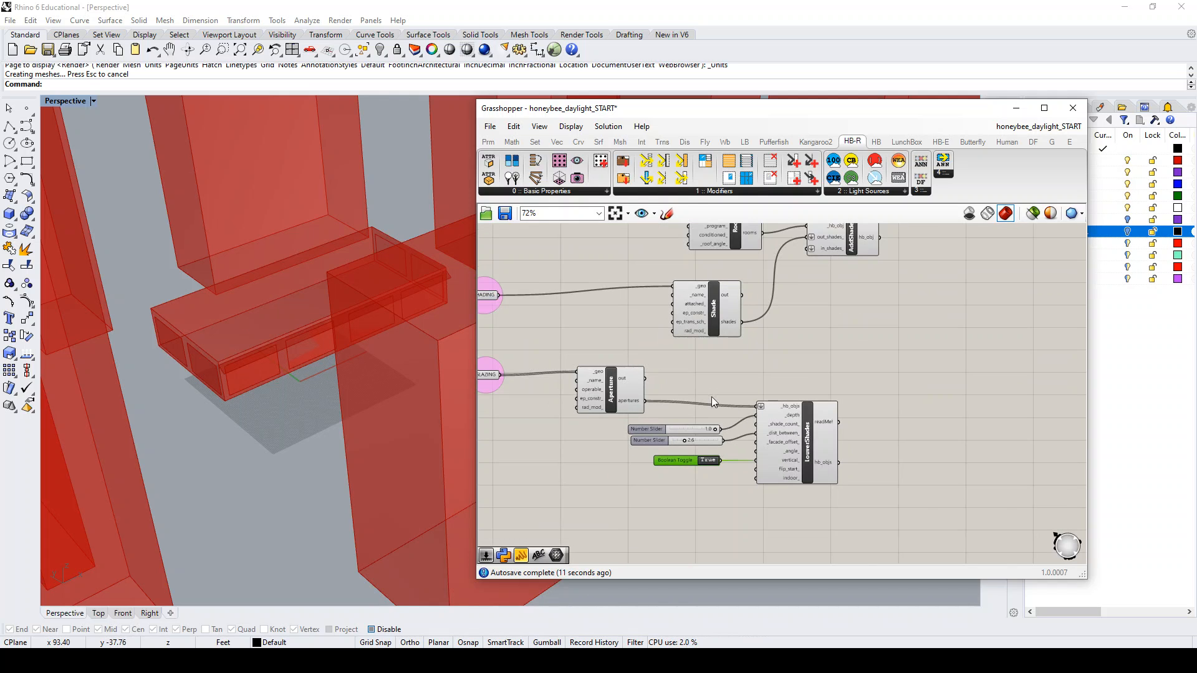
scroll(729, 440, "up", 5)
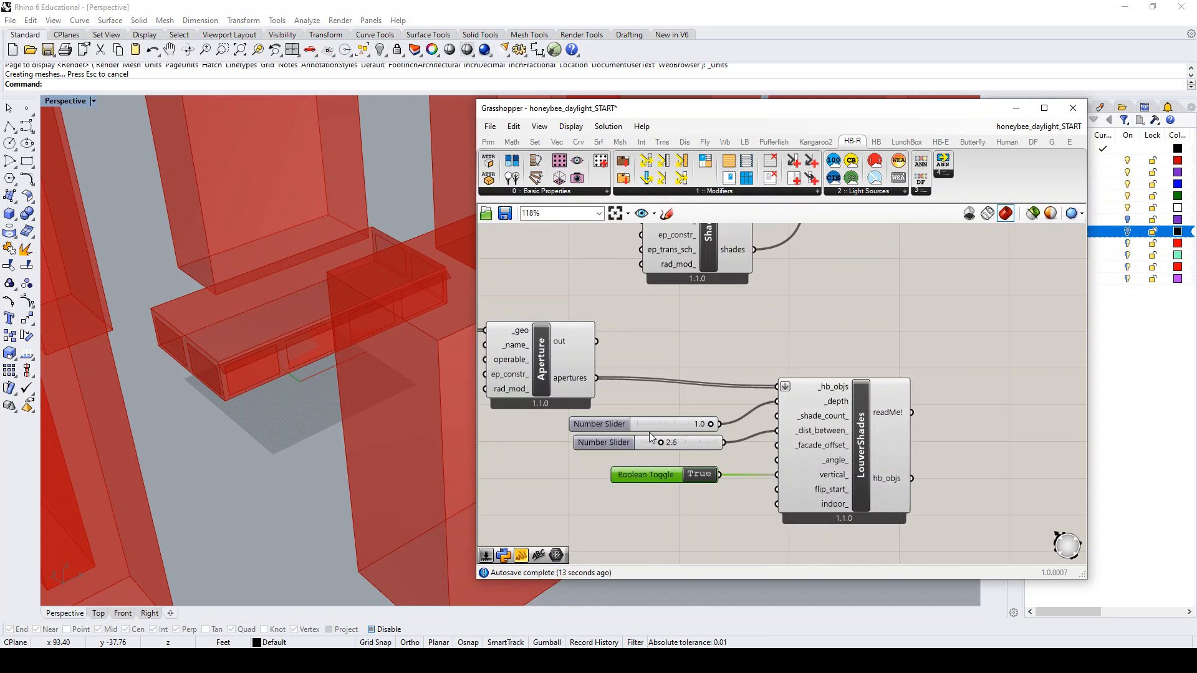
mouse_move(614, 420)
left_mouse_down()
mouse_move(633, 402)
mouse_move(625, 438)
mouse_move(633, 421)
left_mouse_up()
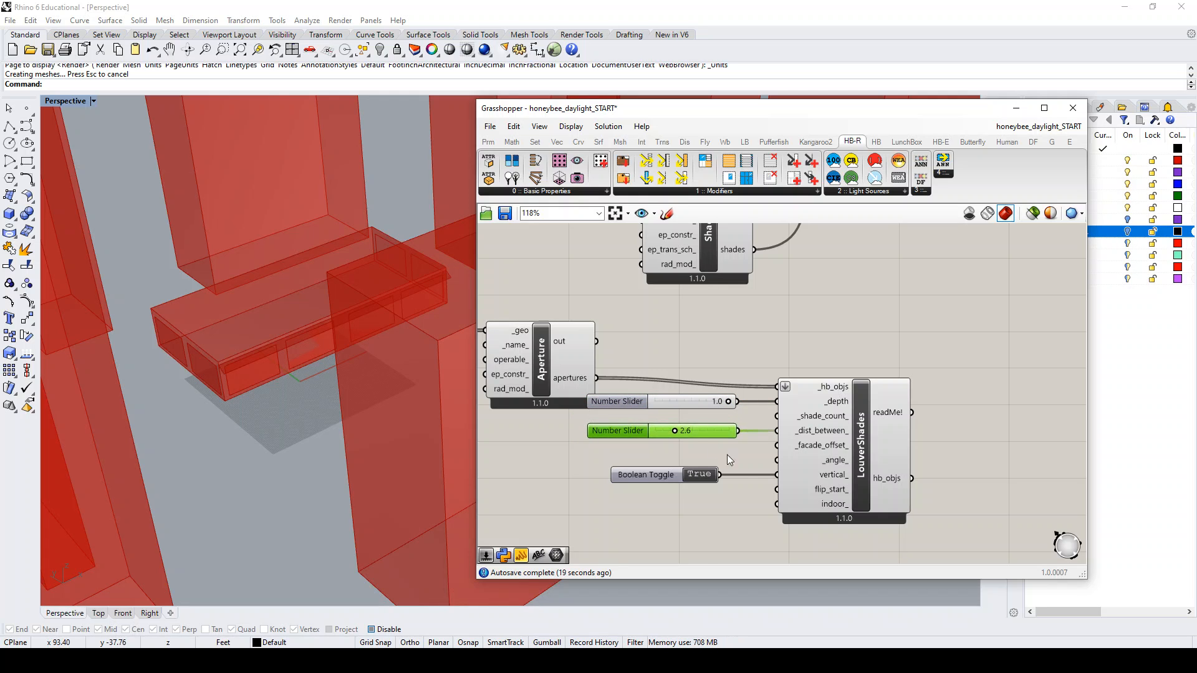
- Add an HB Add Subface component to the right of AddShade and connect AddShade's hb_obj output to its _hb_obj input
scroll(737, 481, "down", 5)
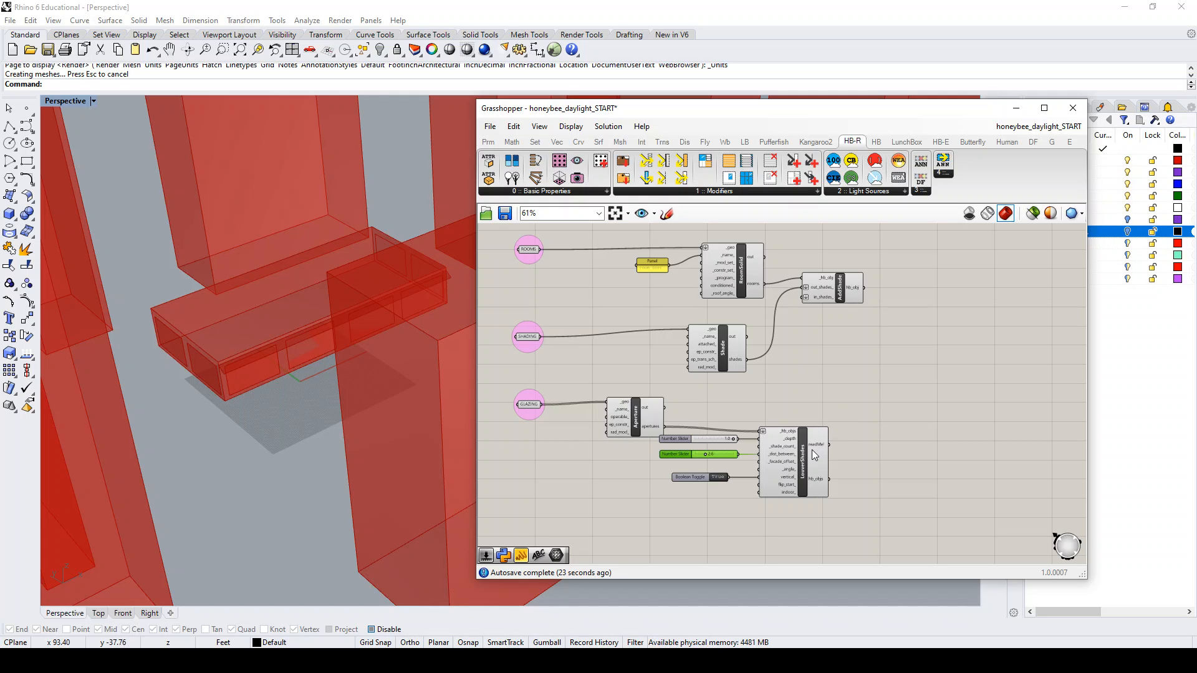
mouse_move(813, 450)
double_click(898, 315)
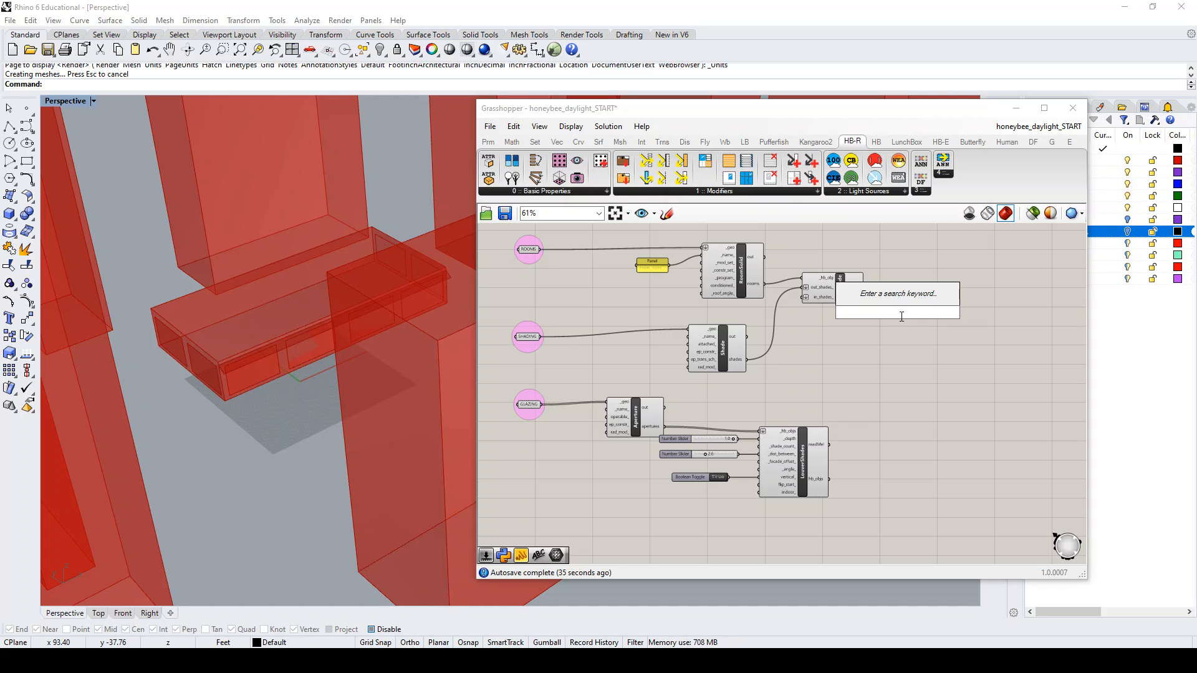
type("add")
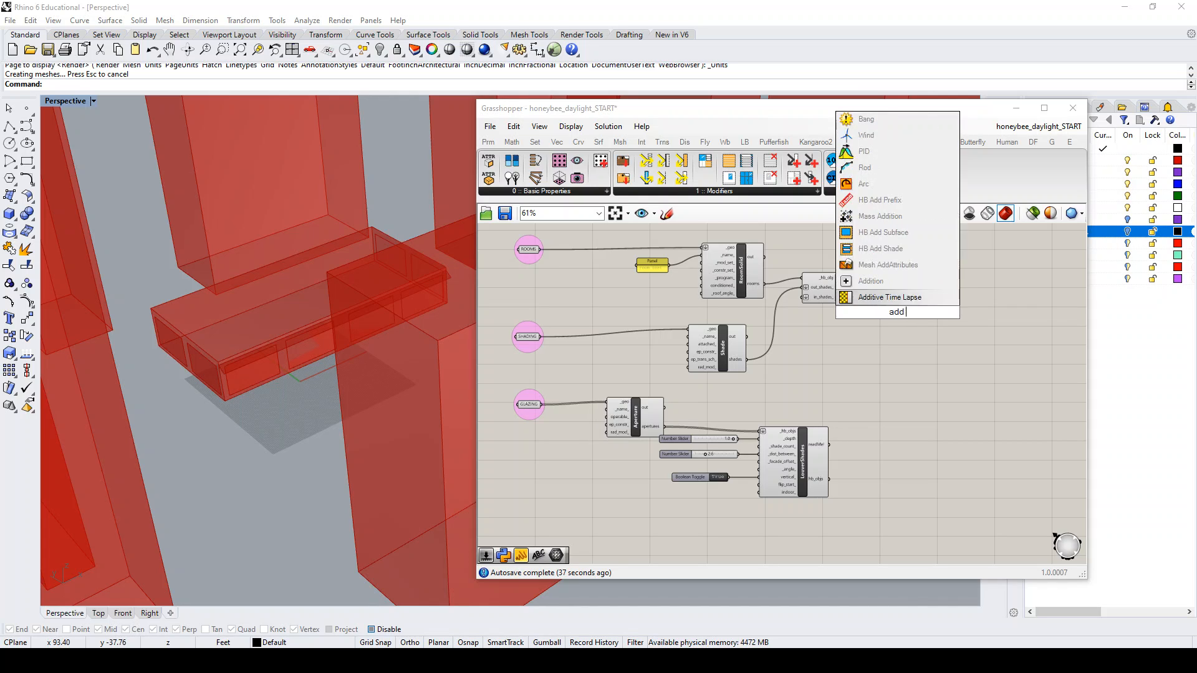
type(" subsurf")
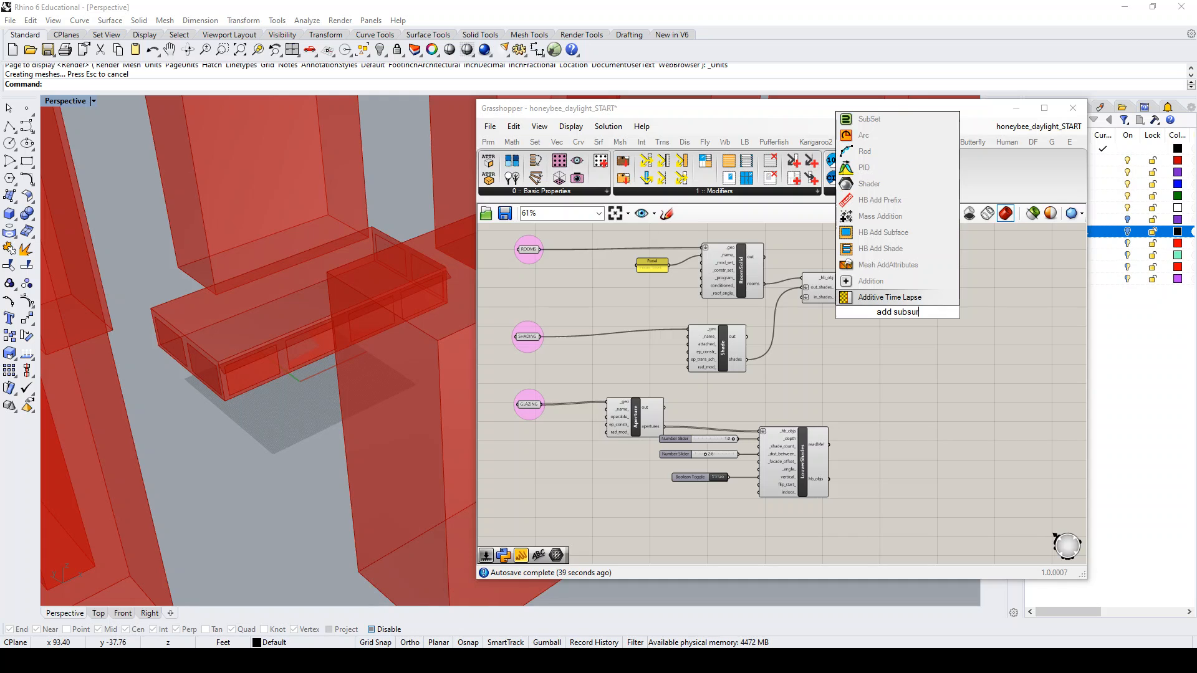
left_click(917, 237)
scroll(913, 247, "up", 3)
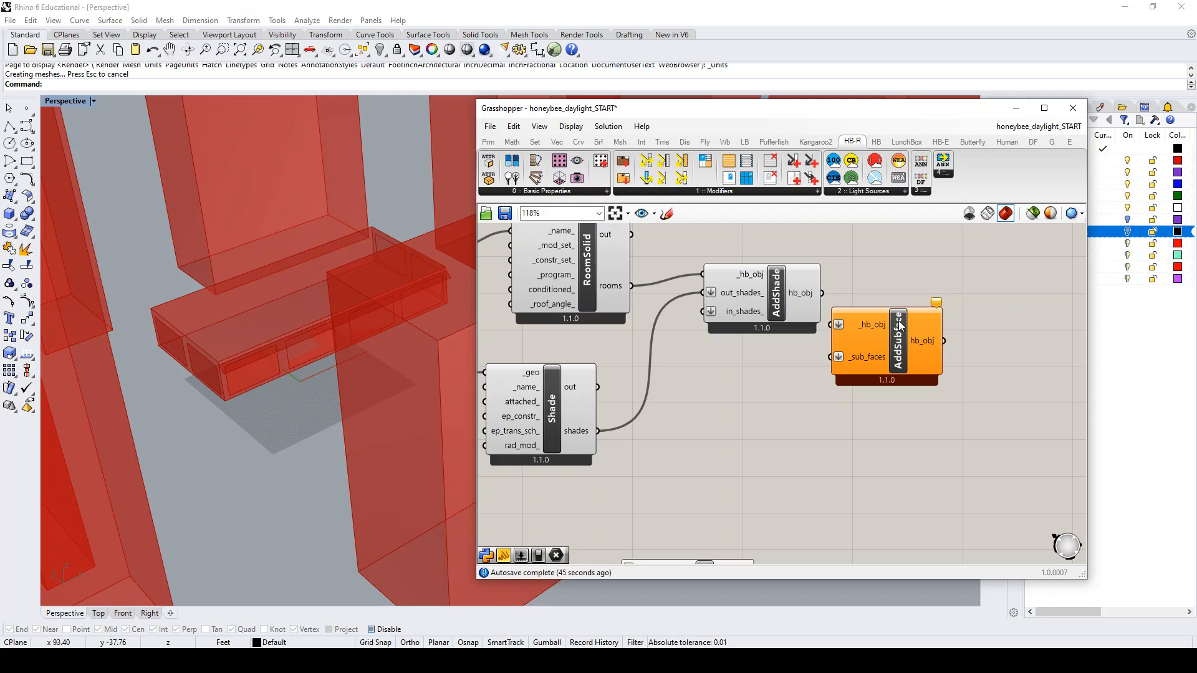
left_click_drag(898, 330, 933, 331)
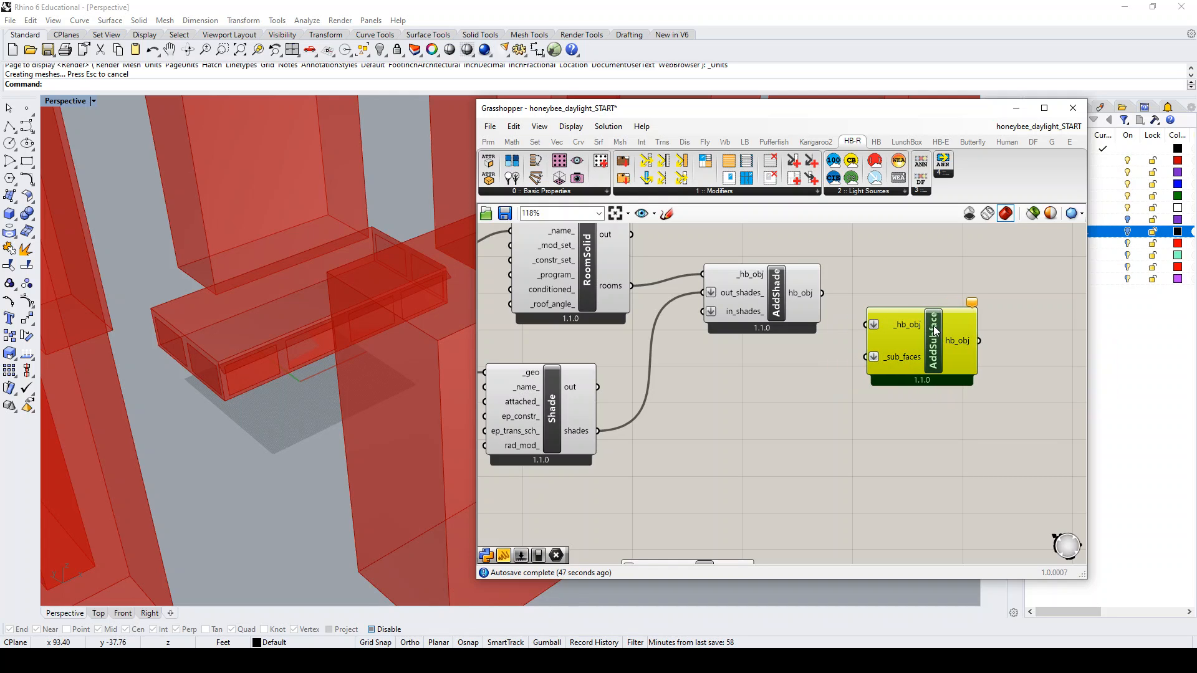
left_click_drag(822, 294, 953, 319)
- Add an empty Panel beside the outputs of LouverShades
scroll(933, 298, "down", 4)
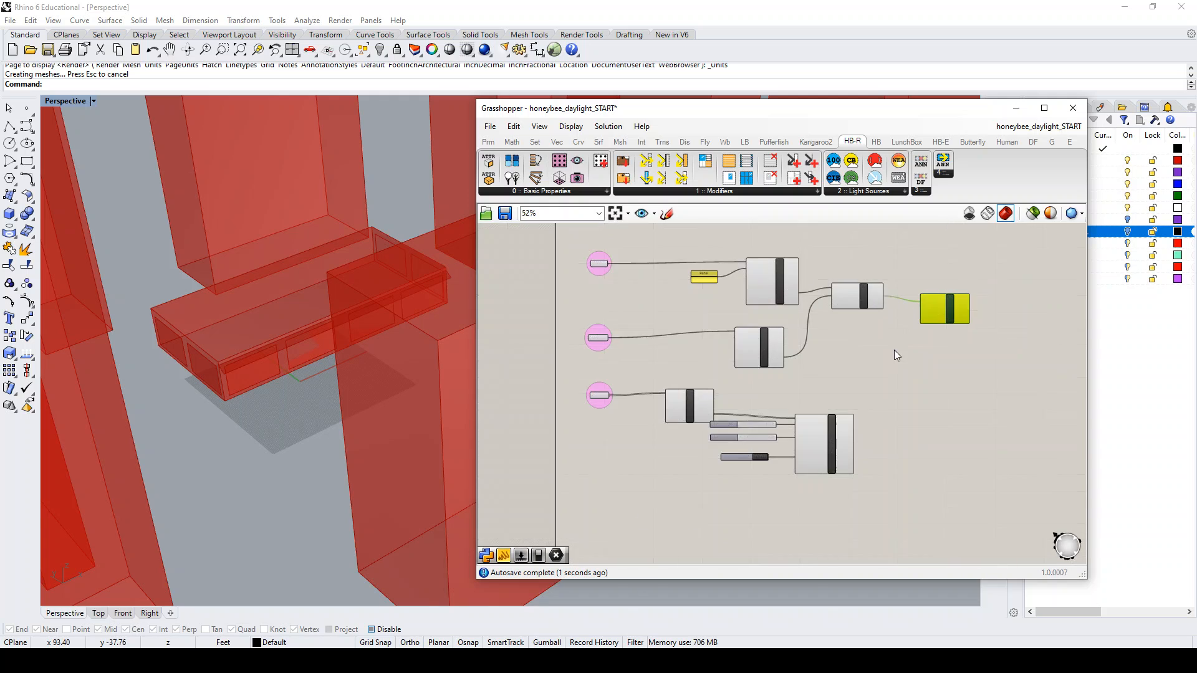
scroll(894, 350, "up", 2)
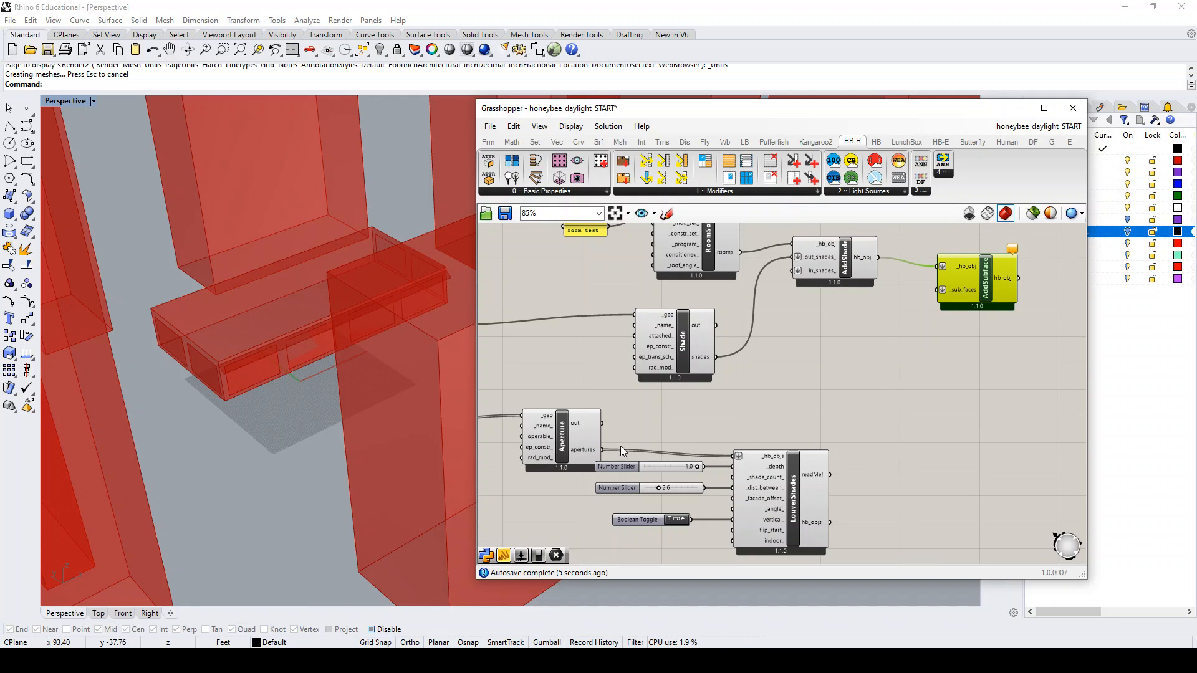
double_click(874, 441)
type("//")
key("Return")
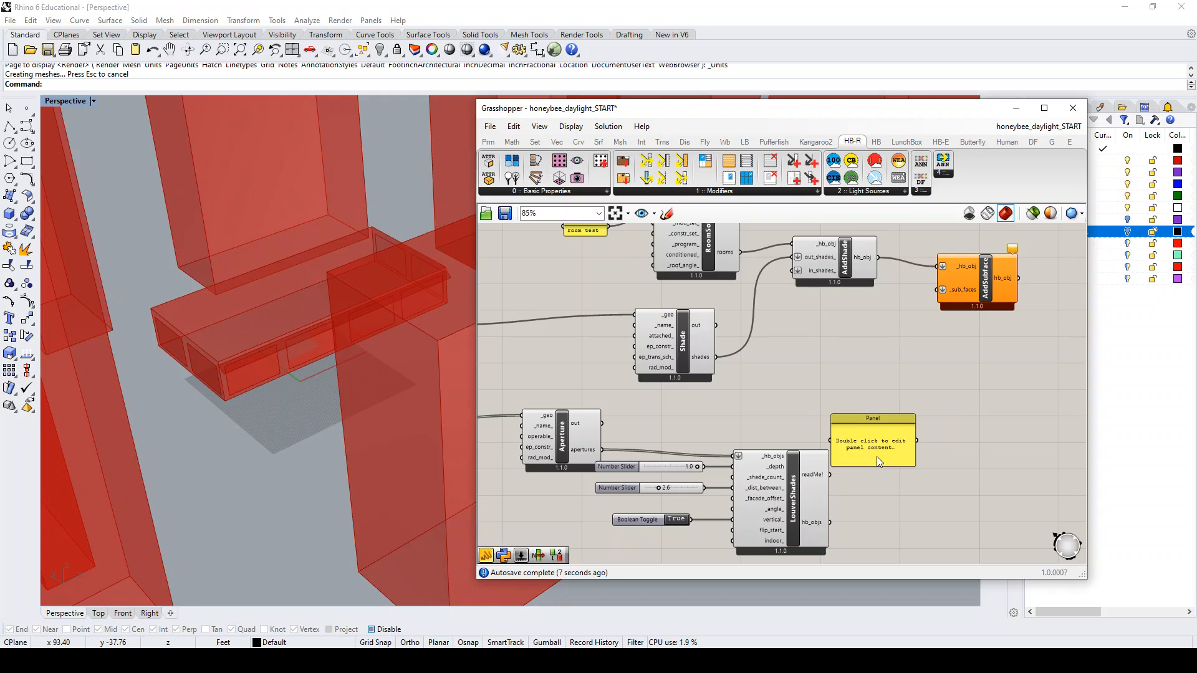
- Connect LouverShades' hb_objs output to the Panel, placed further right and widened, and to AddSubface's _sub_faces input
left_click_drag(831, 522, 1062, 412)
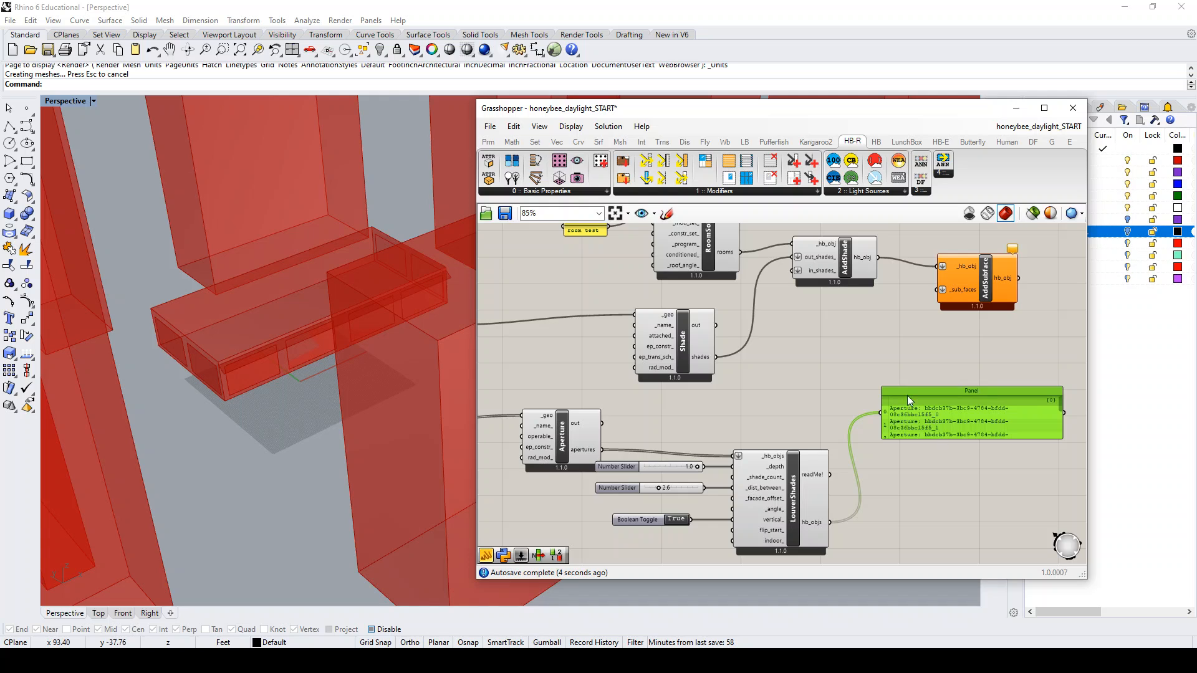
scroll(833, 426, "down", 3)
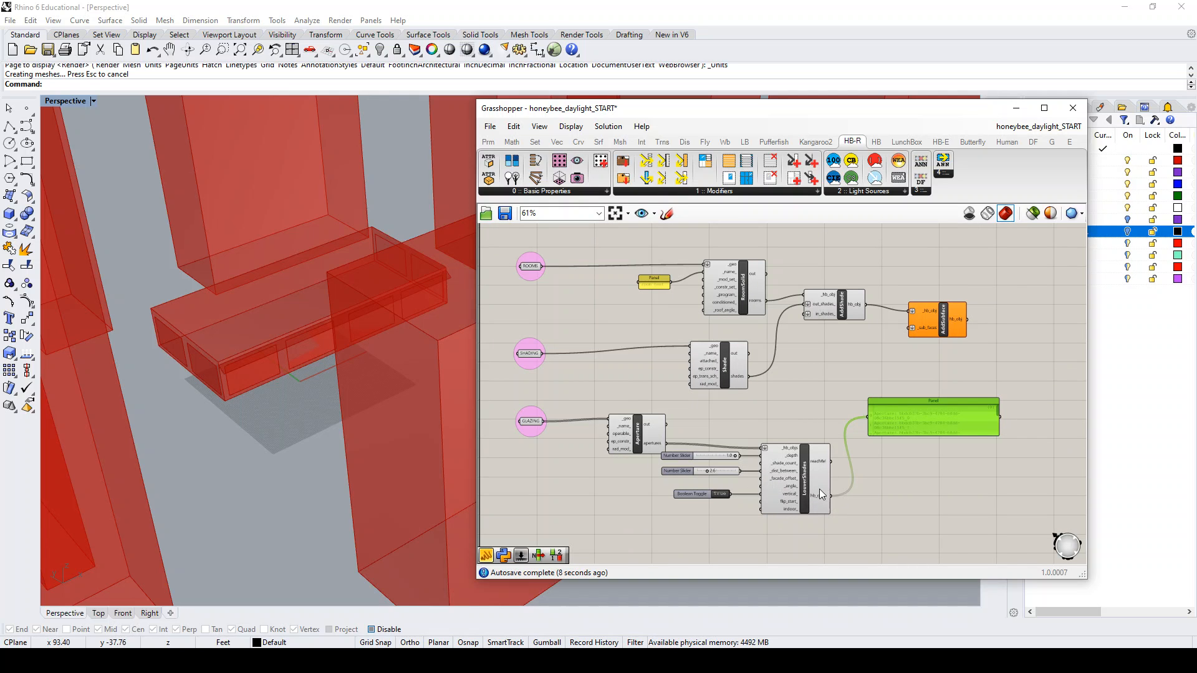
scroll(888, 377, "down", 1)
left_click_drag(831, 495, 905, 339)
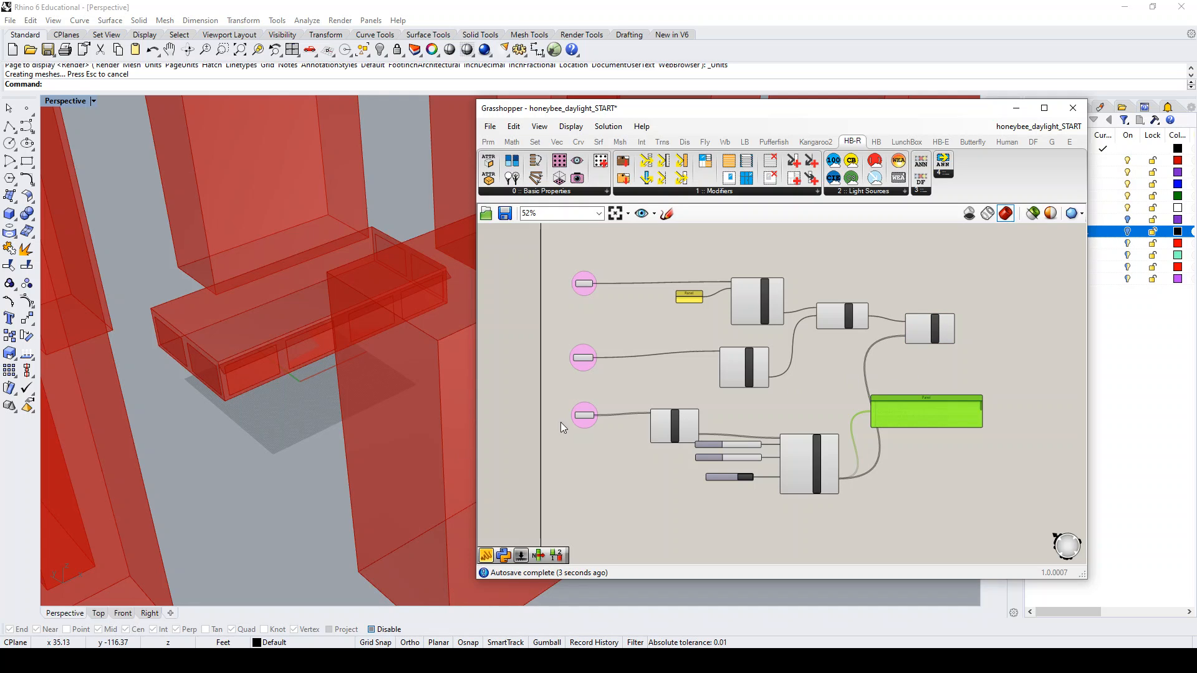
scroll(822, 374, "down", 1)
scroll(960, 327, "up", 6)
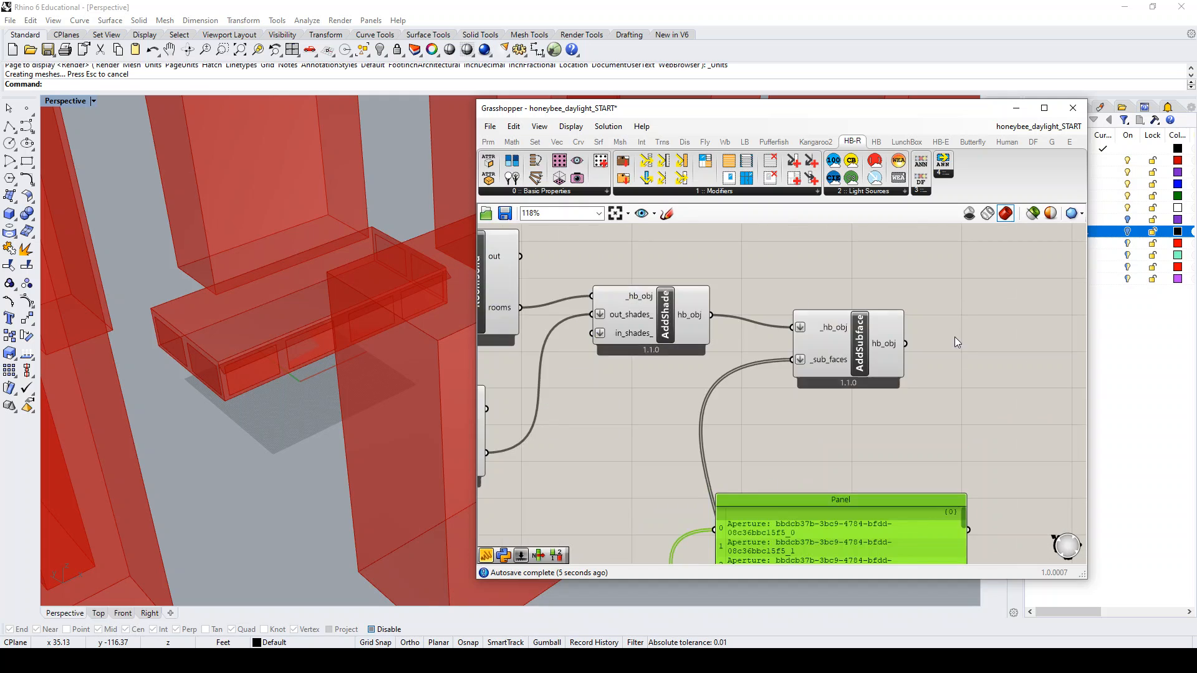
- Add an HB Extruded Border Shades component to the right of AddSubface and connect AddSubface's hb_obj output to its _hb_objs input
scroll(749, 312, "down", 3)
scroll(884, 312, "up", 3)
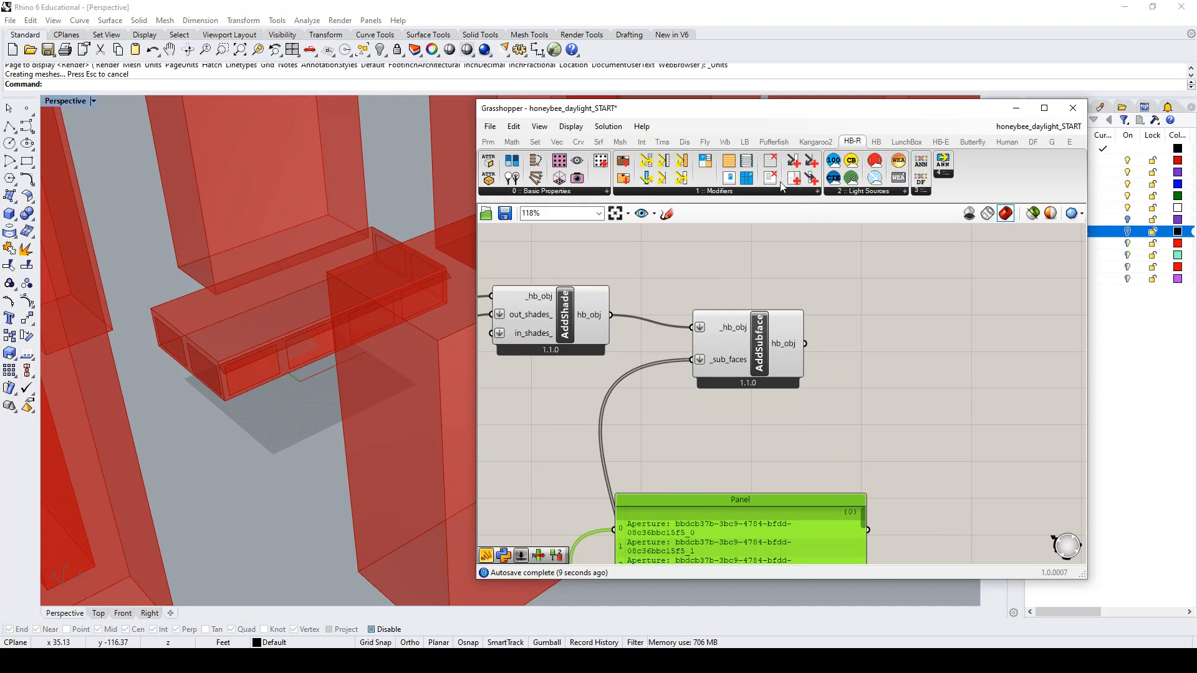
left_click(875, 142)
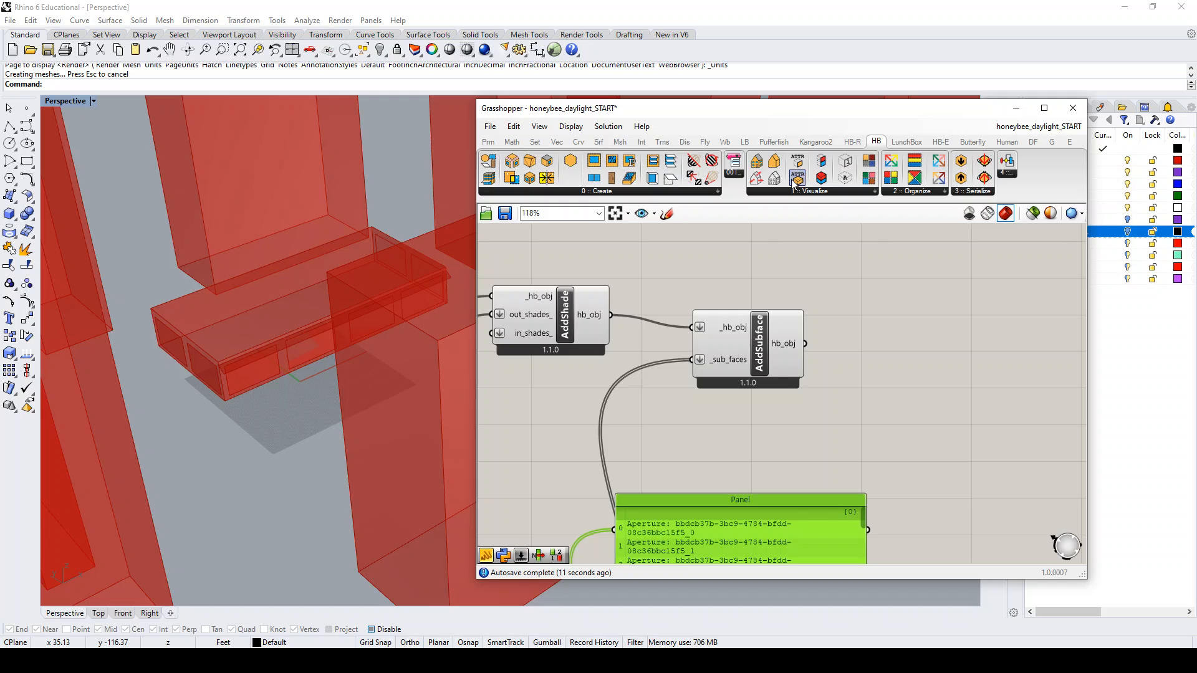
left_click(708, 192)
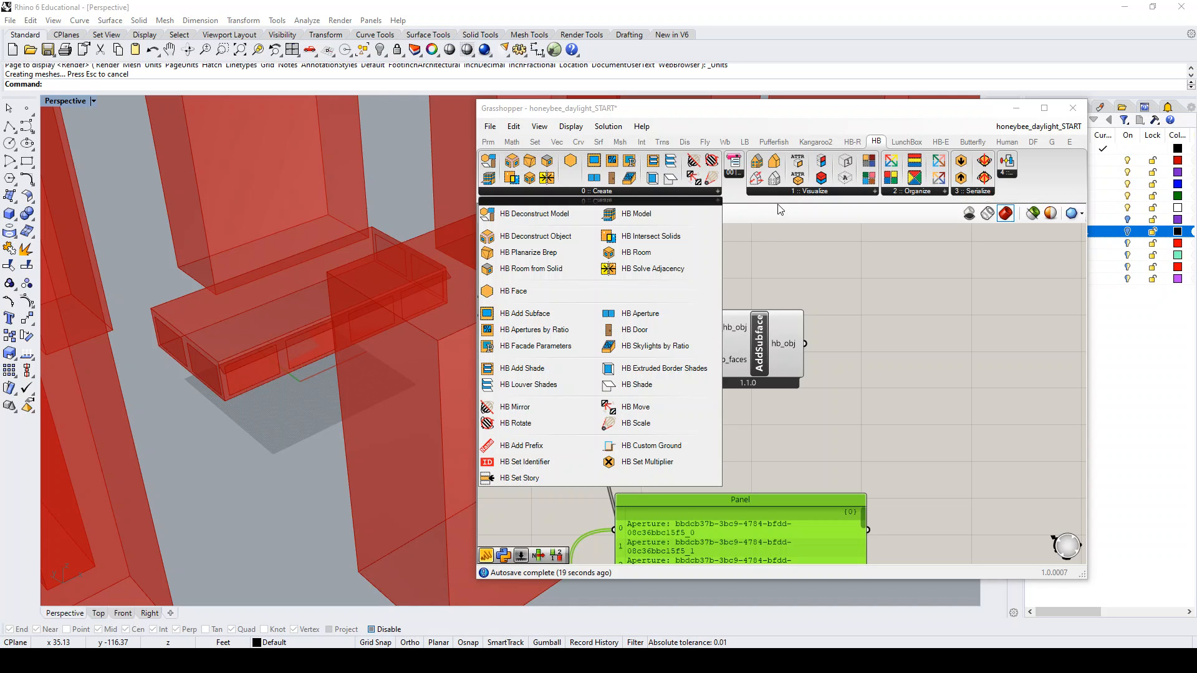
double_click(769, 249)
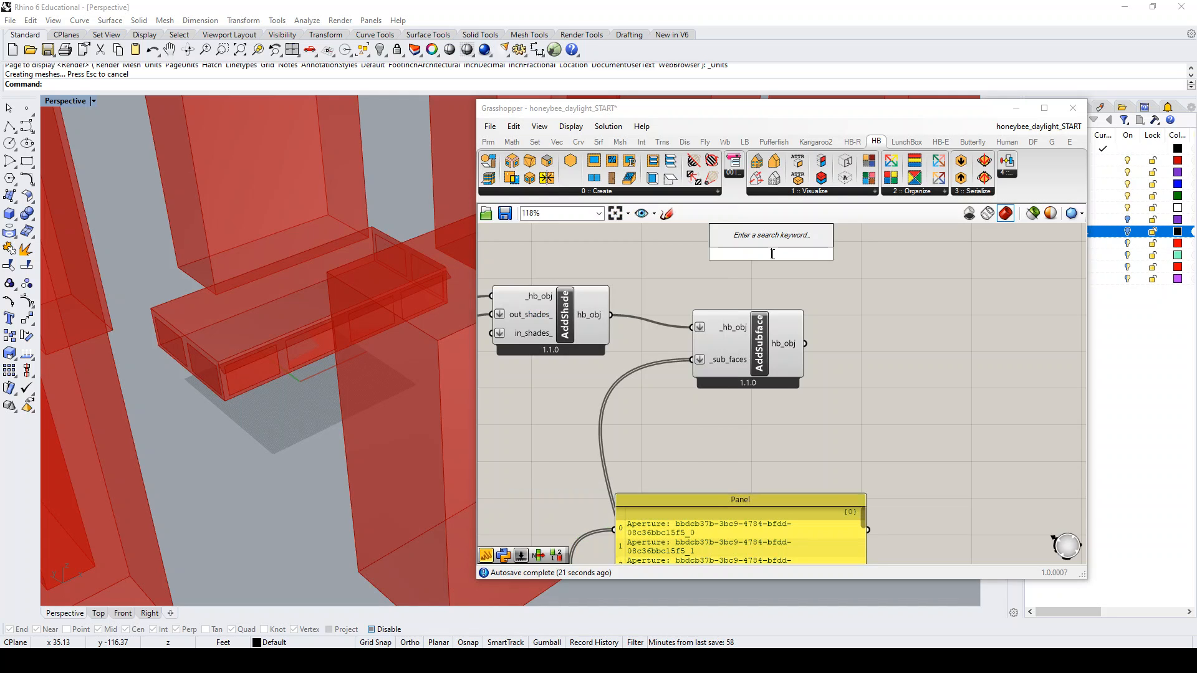
type("border")
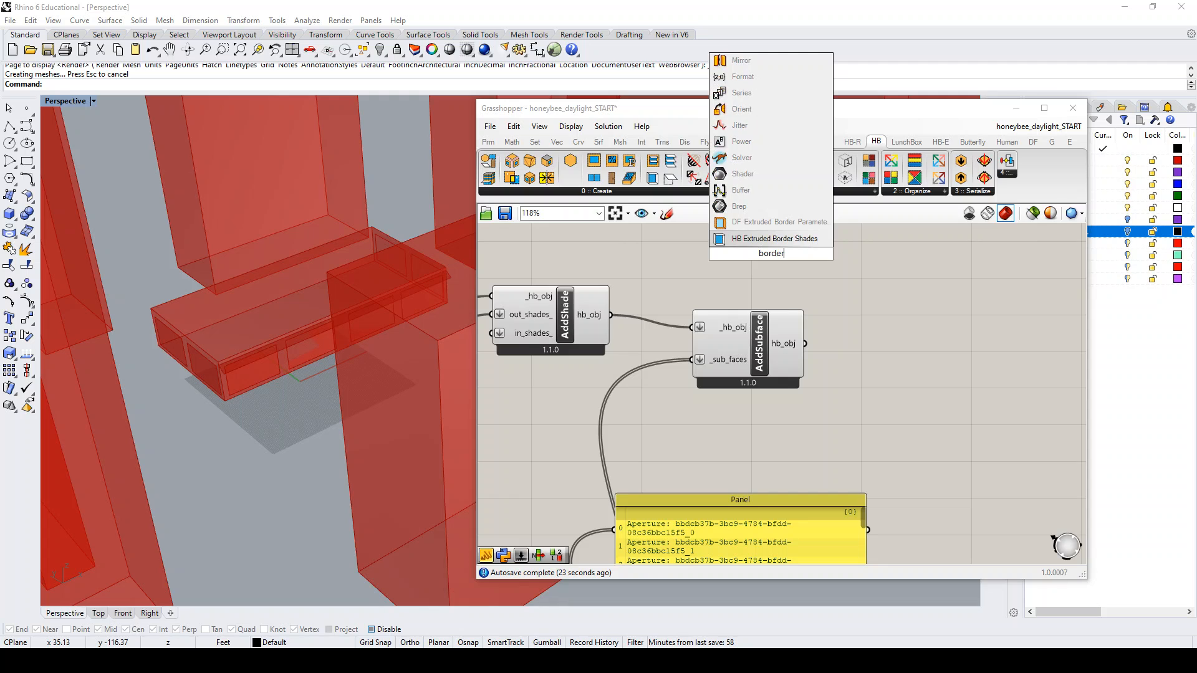
left_click(765, 242)
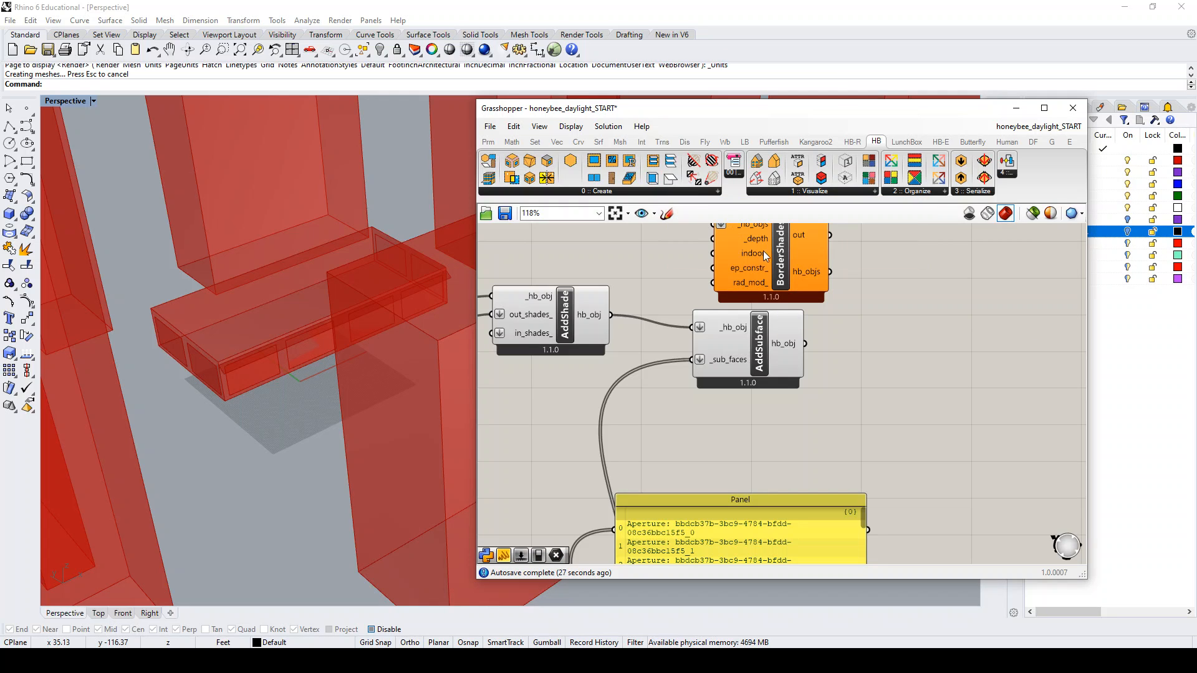
left_click_drag(765, 256, 914, 370)
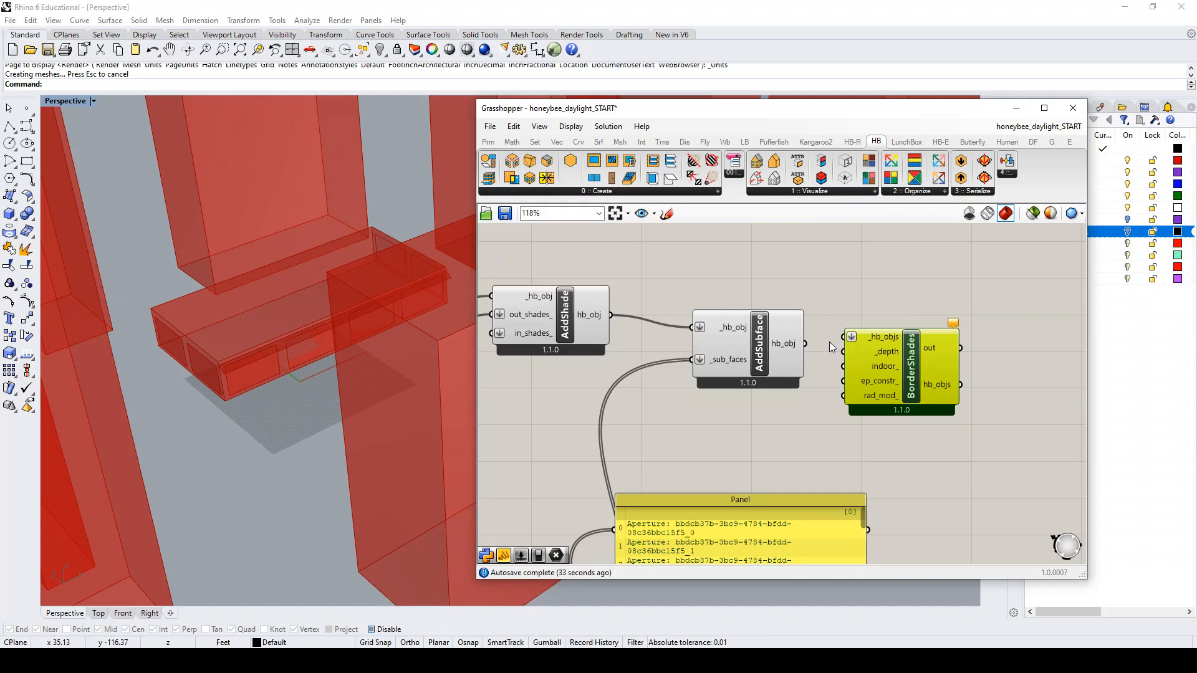
left_click_drag(805, 344, 962, 399)
scroll(873, 349, "down", 3)
scroll(905, 363, "up", 3)
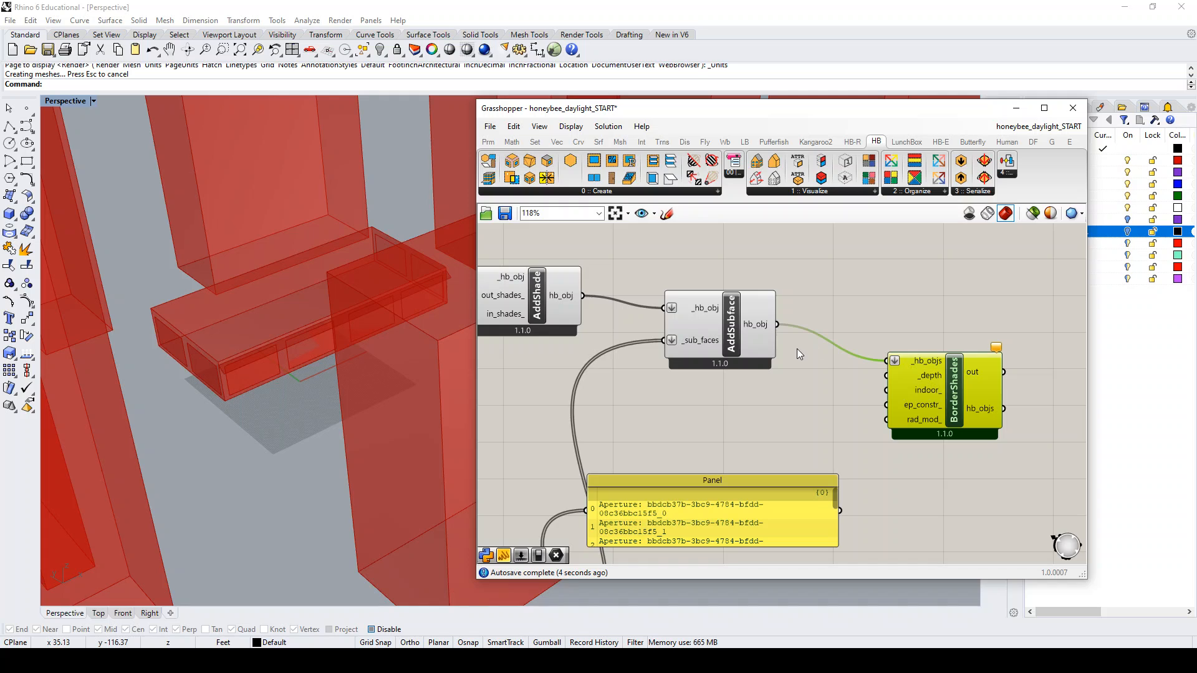
- Add a number slider set to 1.0 and connect it to BorderShades' _depth input
double_click(807, 384)
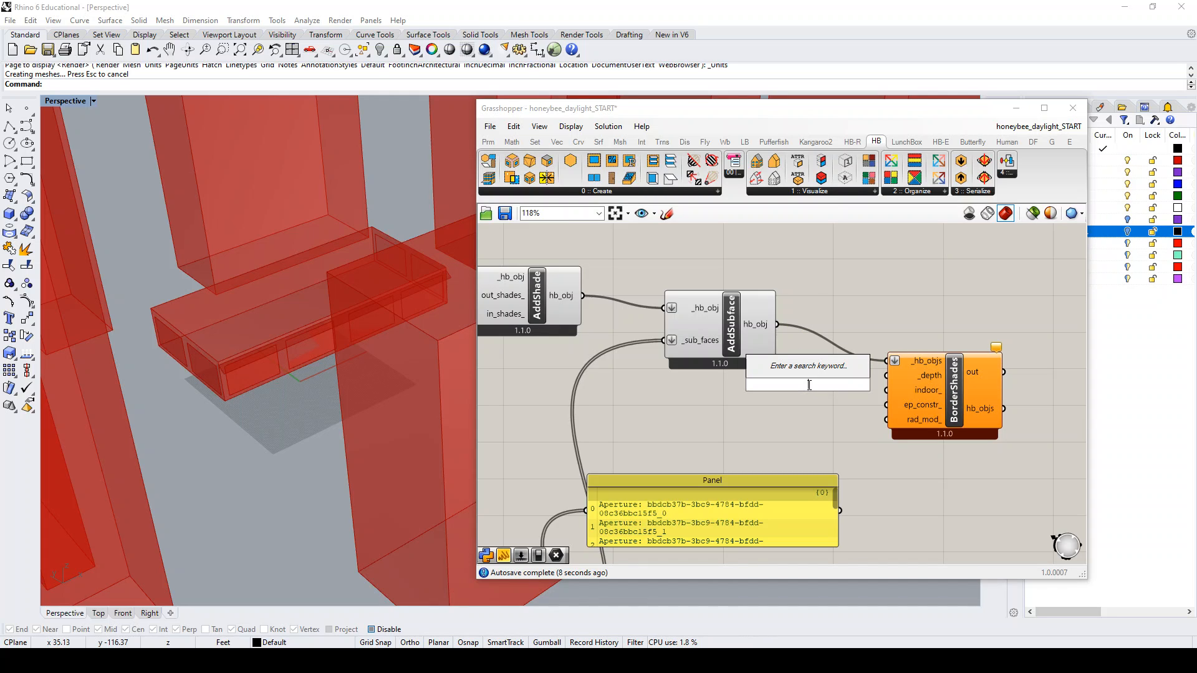
type("1.")
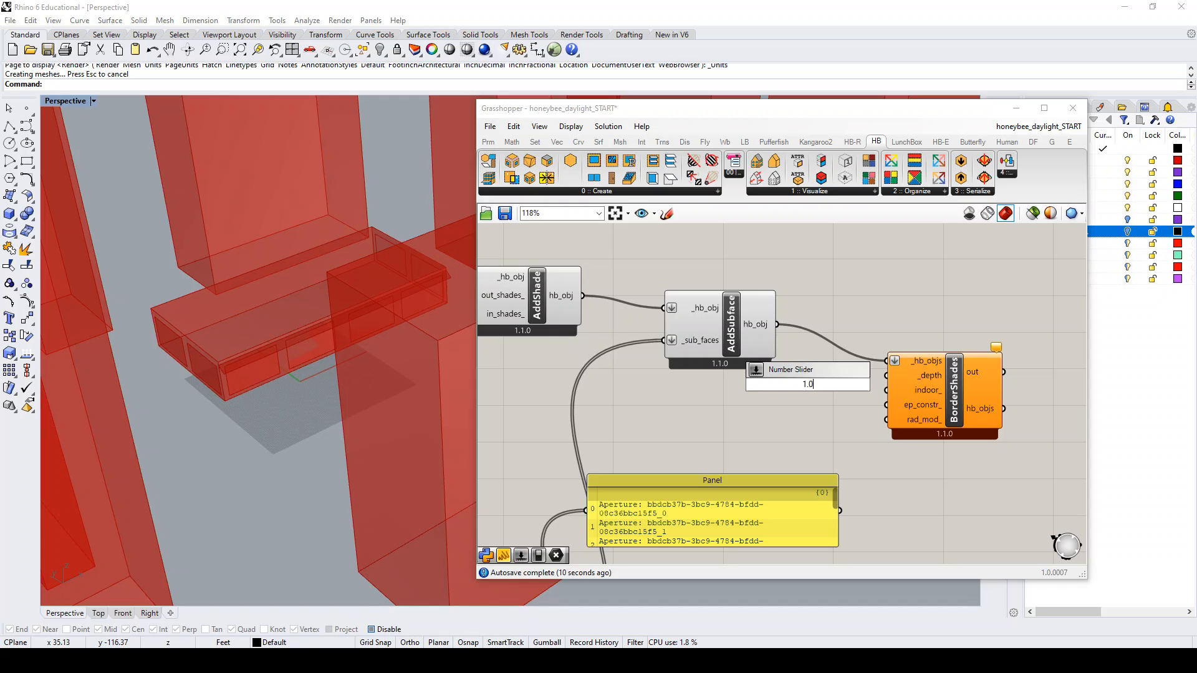
key("Return")
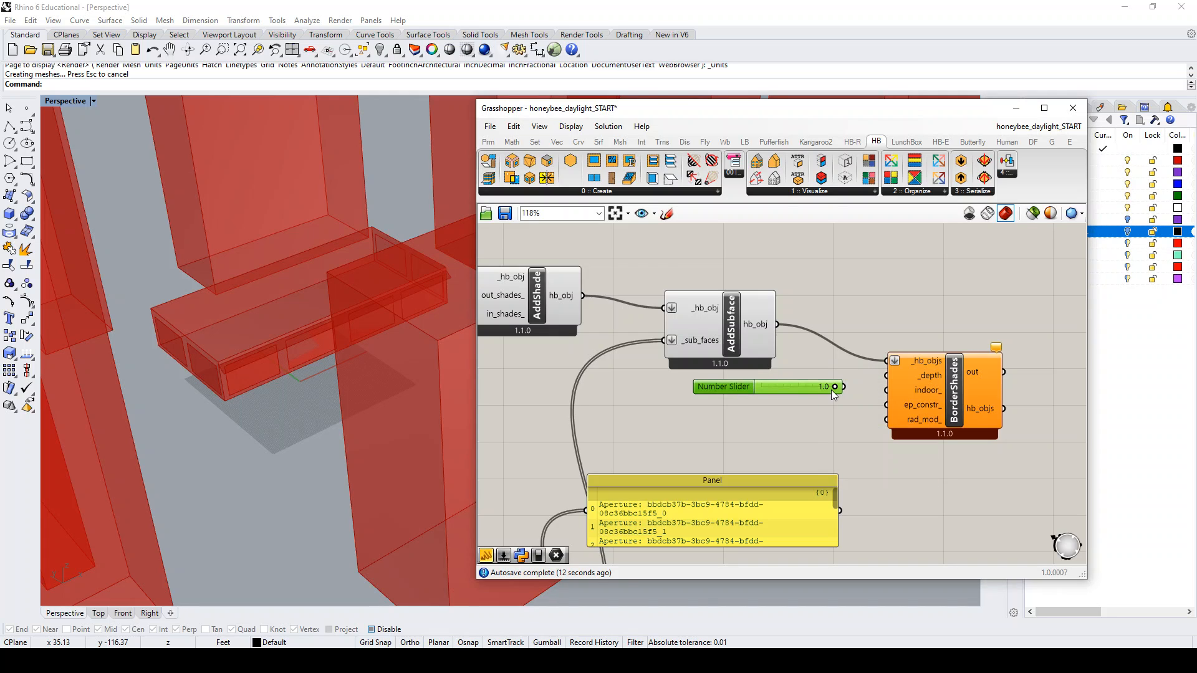
left_click_drag(835, 386, 887, 376)
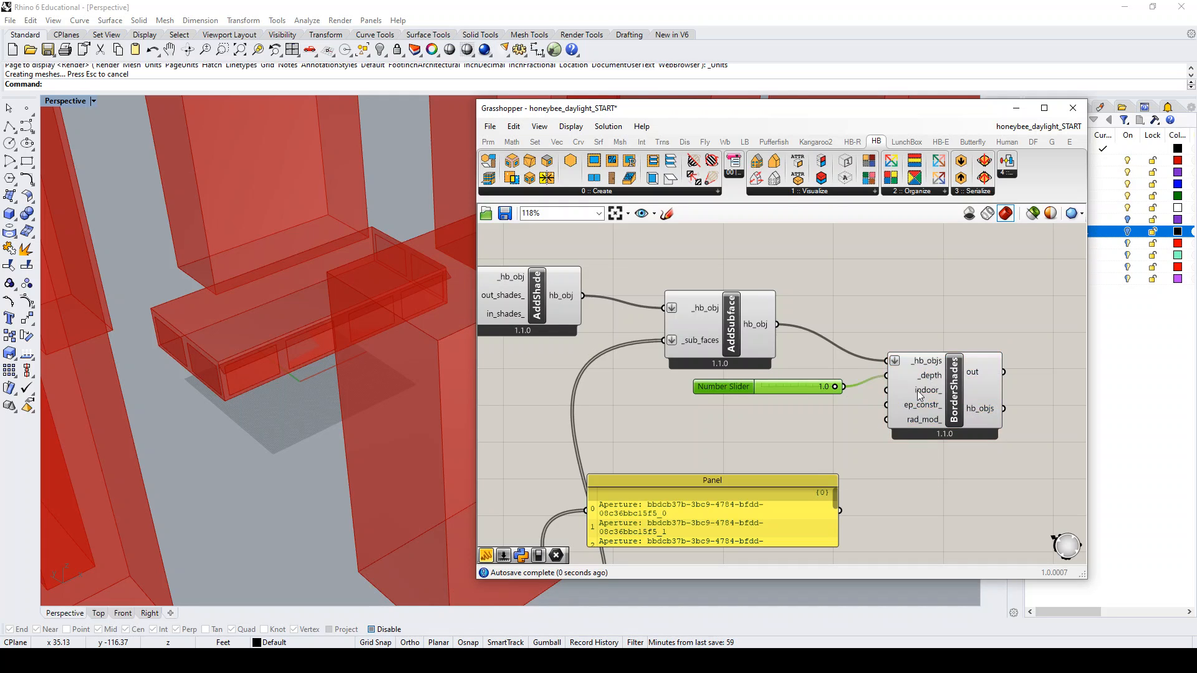
left_click_drag(955, 402, 960, 407)
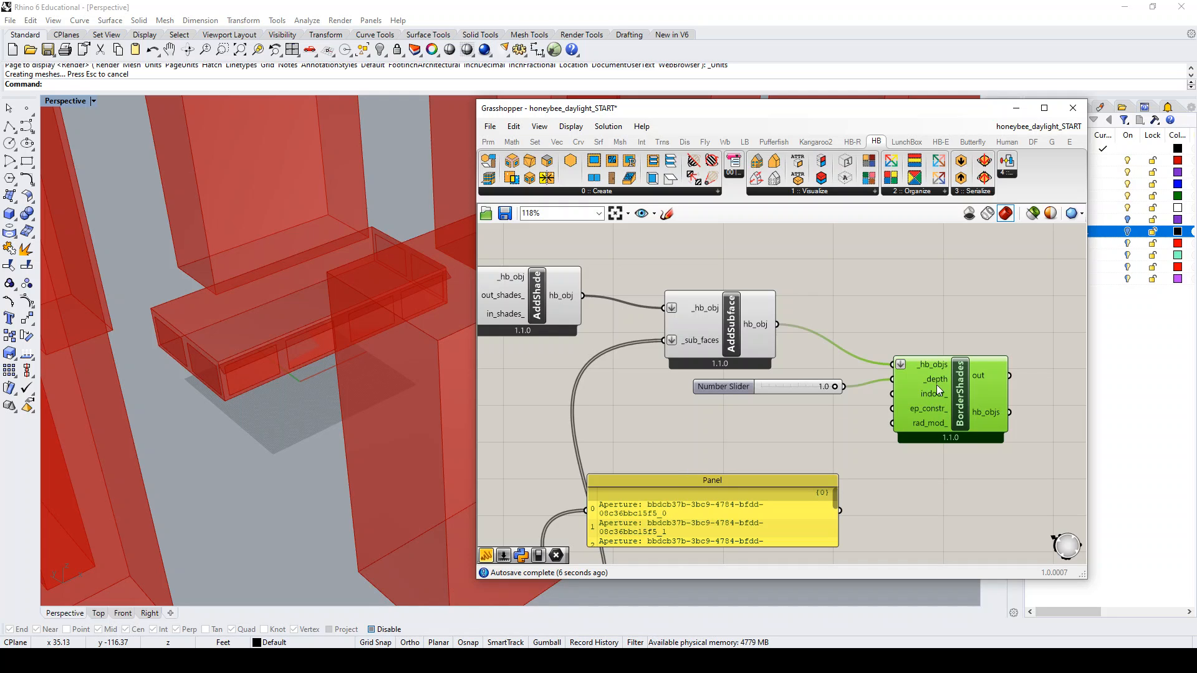
mouse_move(936, 392)
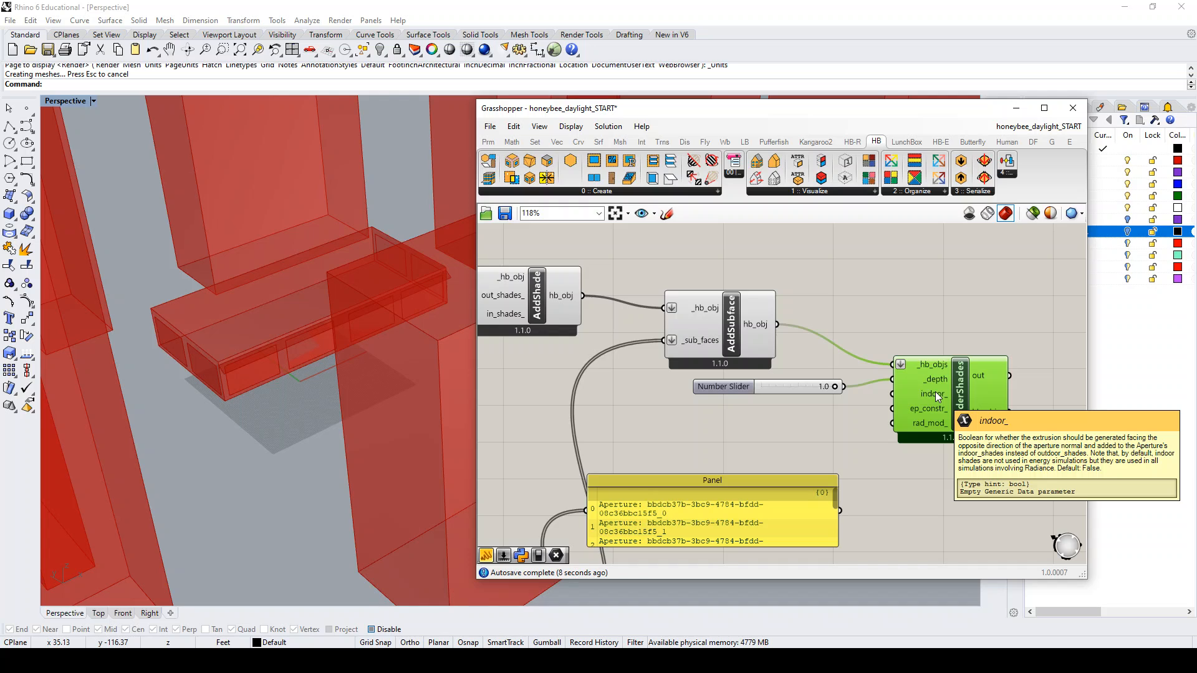
scroll(793, 417, "down", 3)
scroll(888, 397, "up", 3)
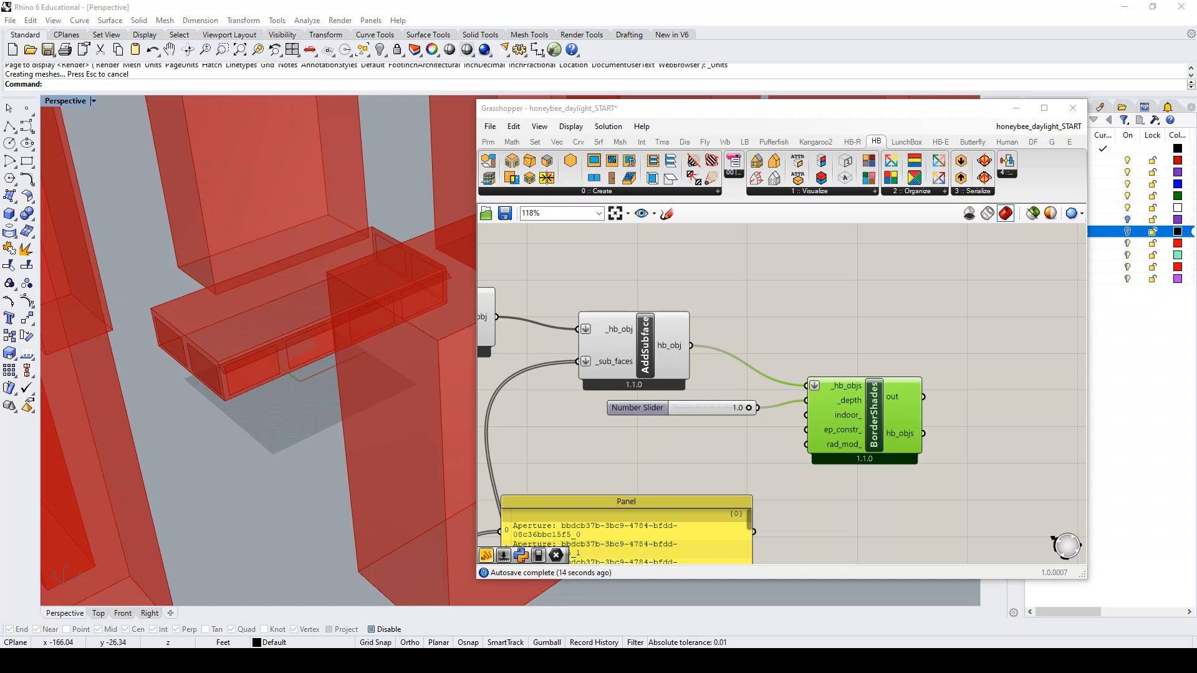
scroll(833, 382, "down", 6)
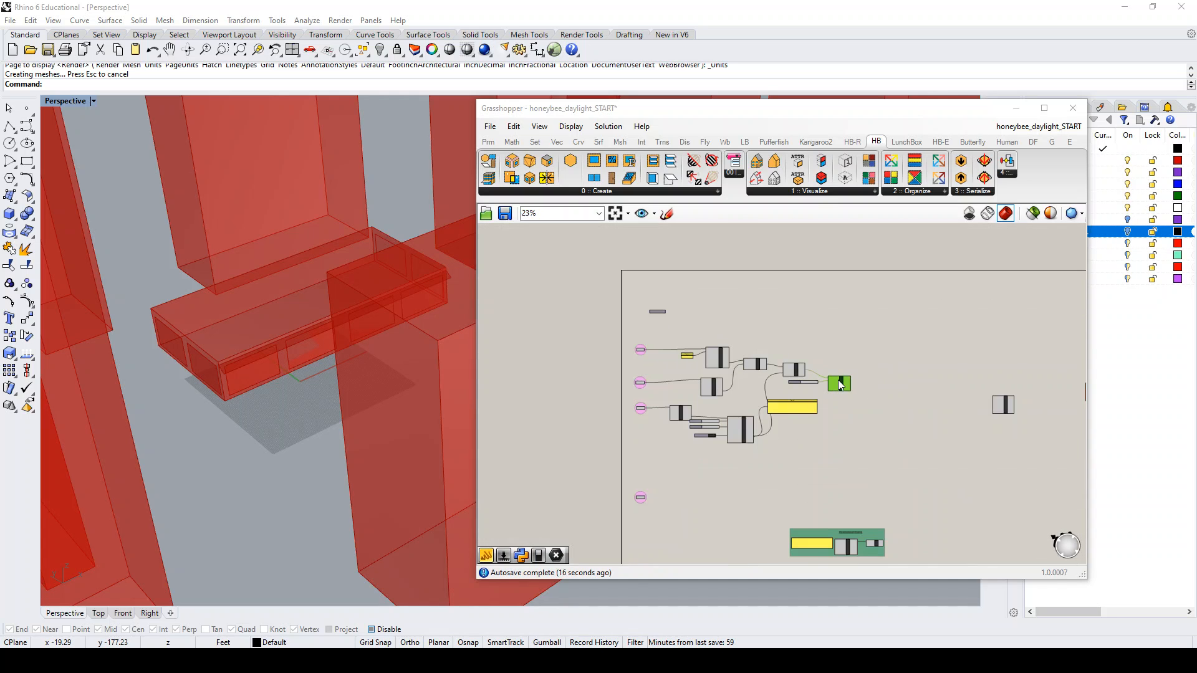
scroll(839, 385, "up", 2)
scroll(847, 379, "up", 4)
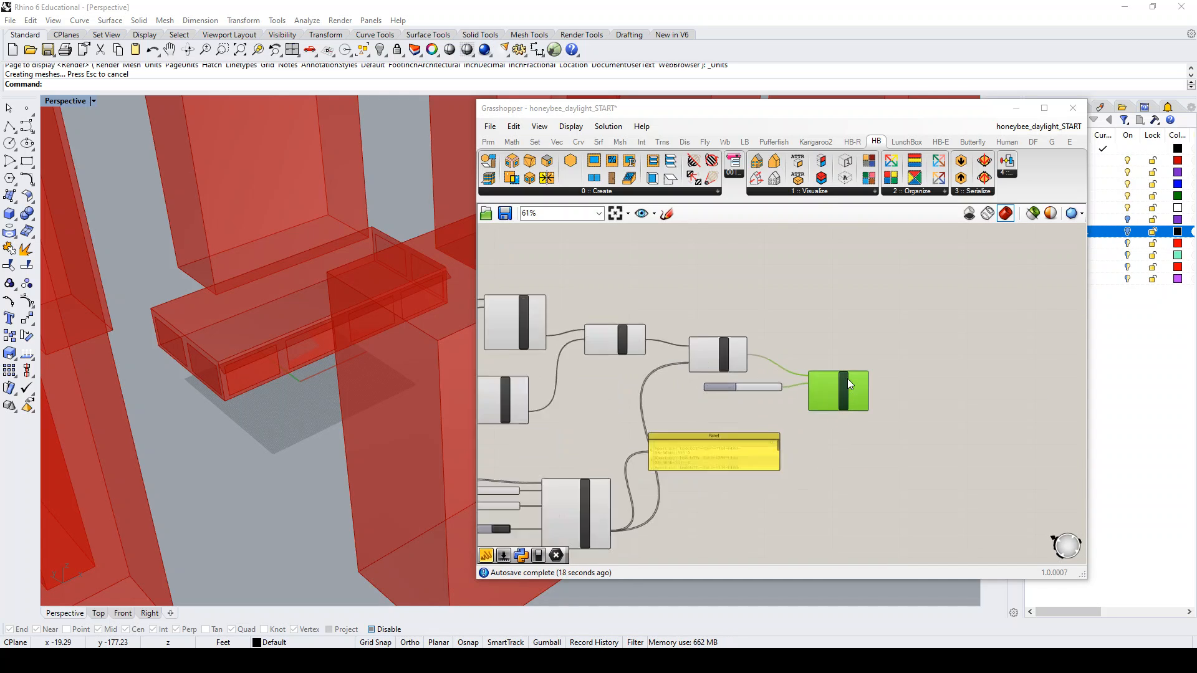
scroll(847, 353, "down", 3)
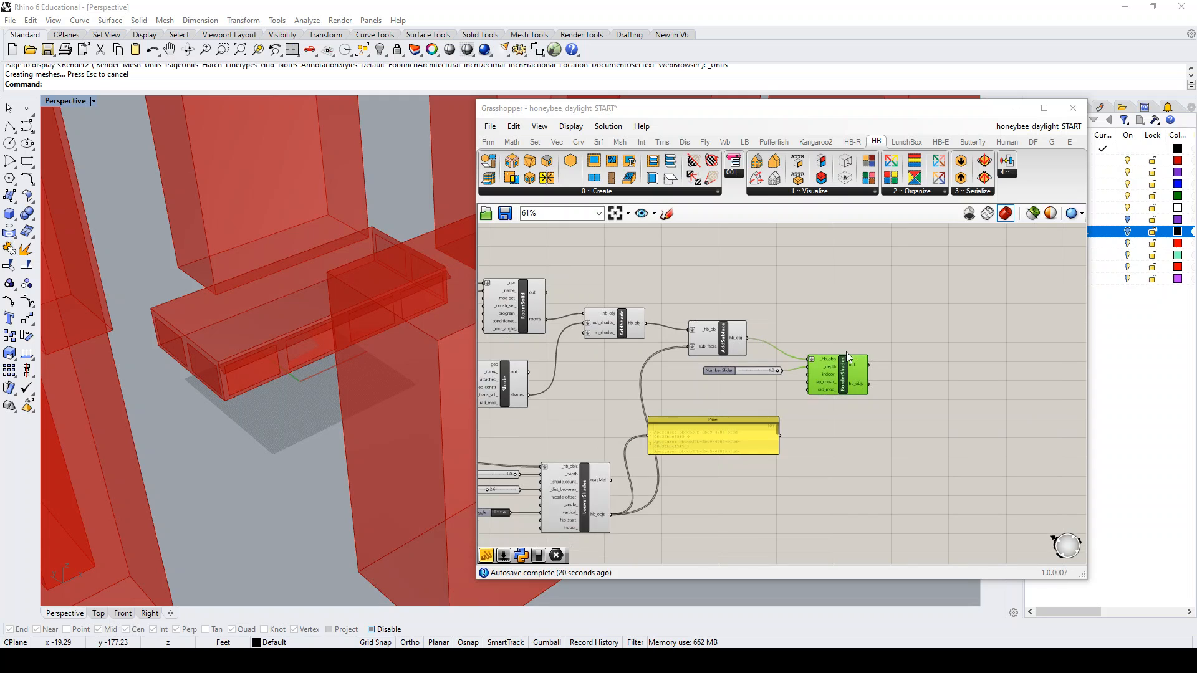
scroll(840, 346, "down", 2)
scroll(840, 342, "up", 3)
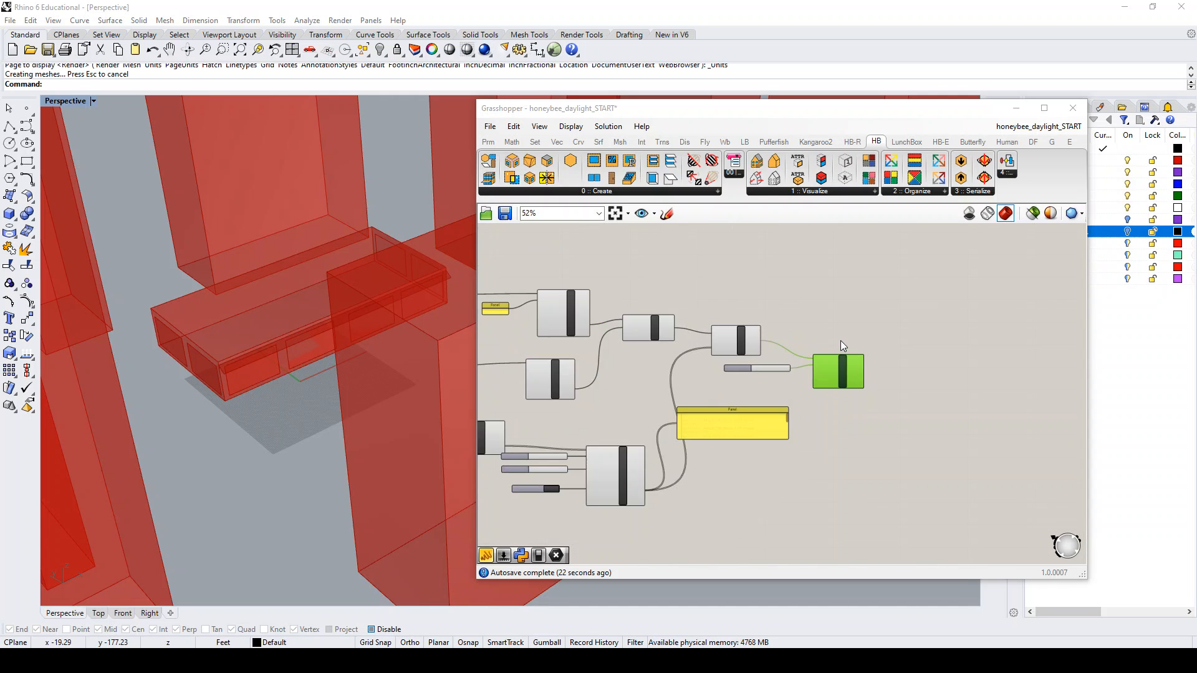
scroll(857, 371, "down", 2)
right_click_drag(872, 376, 872, 376)
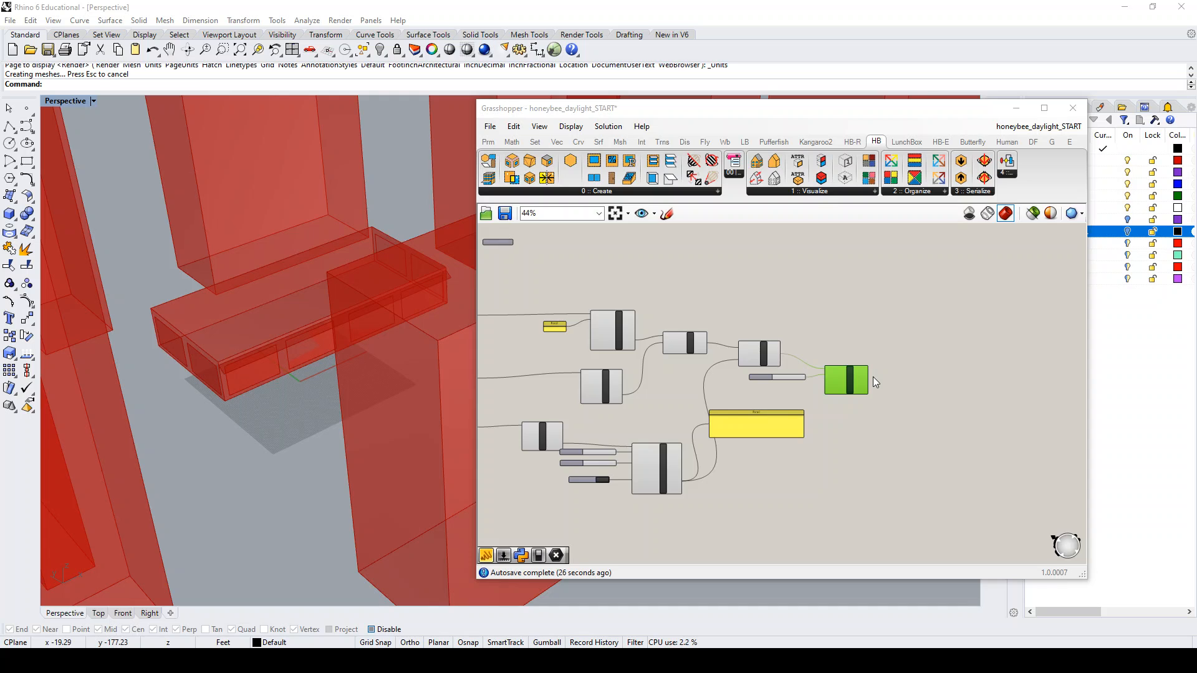
- Move the HB Model component closer to BorderShades, on its right side
scroll(879, 374, "up", 3)
scroll(788, 371, "down", 6)
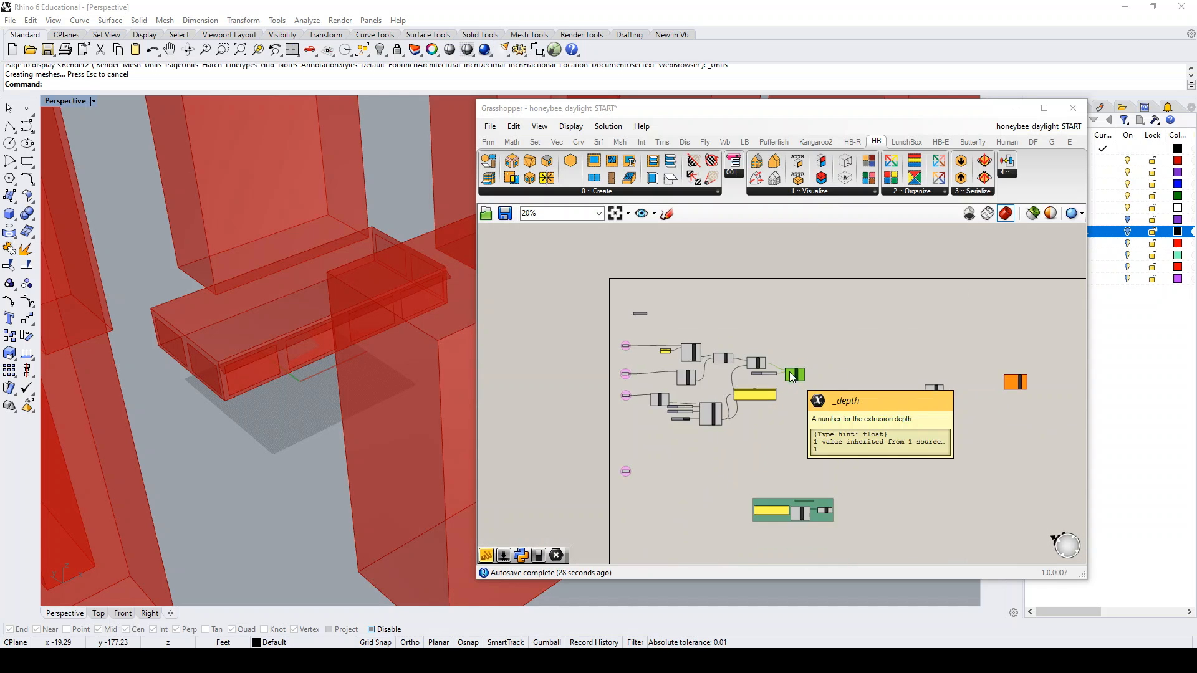
scroll(880, 374, "up", 2)
left_click_drag(984, 406, 853, 384)
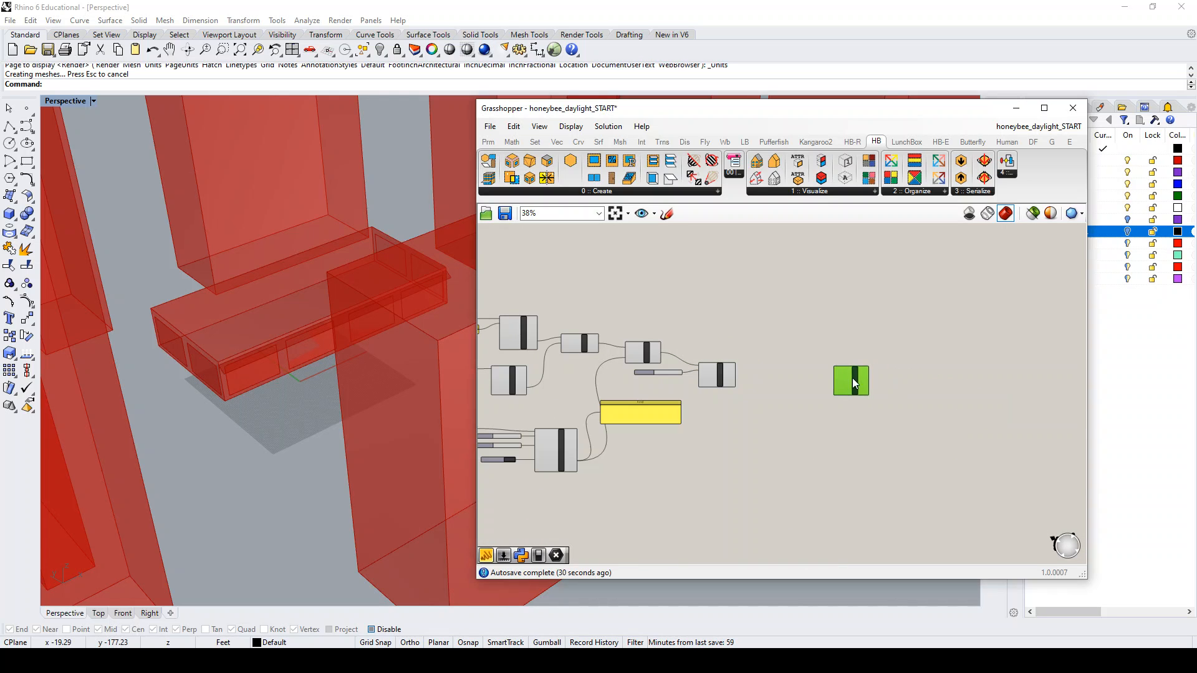
scroll(751, 374, "up", 5)
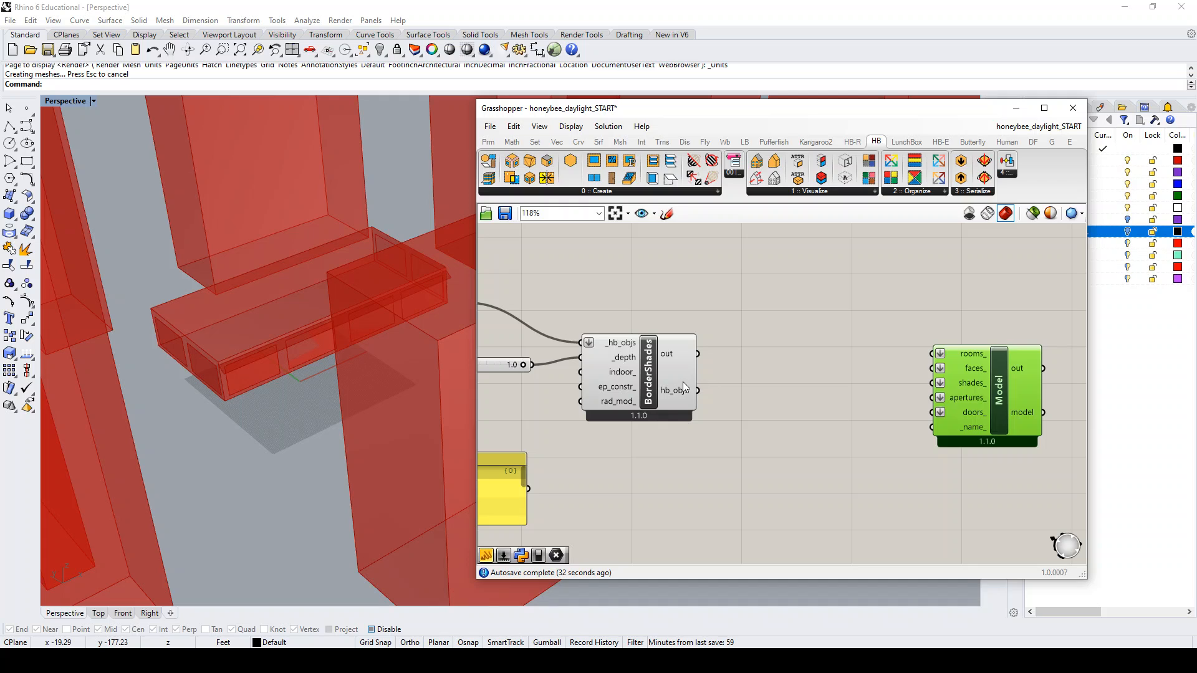
- Add a Panel above and to the right of BorderShades and connect BorderShades' hb_objs output to it
mouse_move(680, 385)
double_click(724, 387)
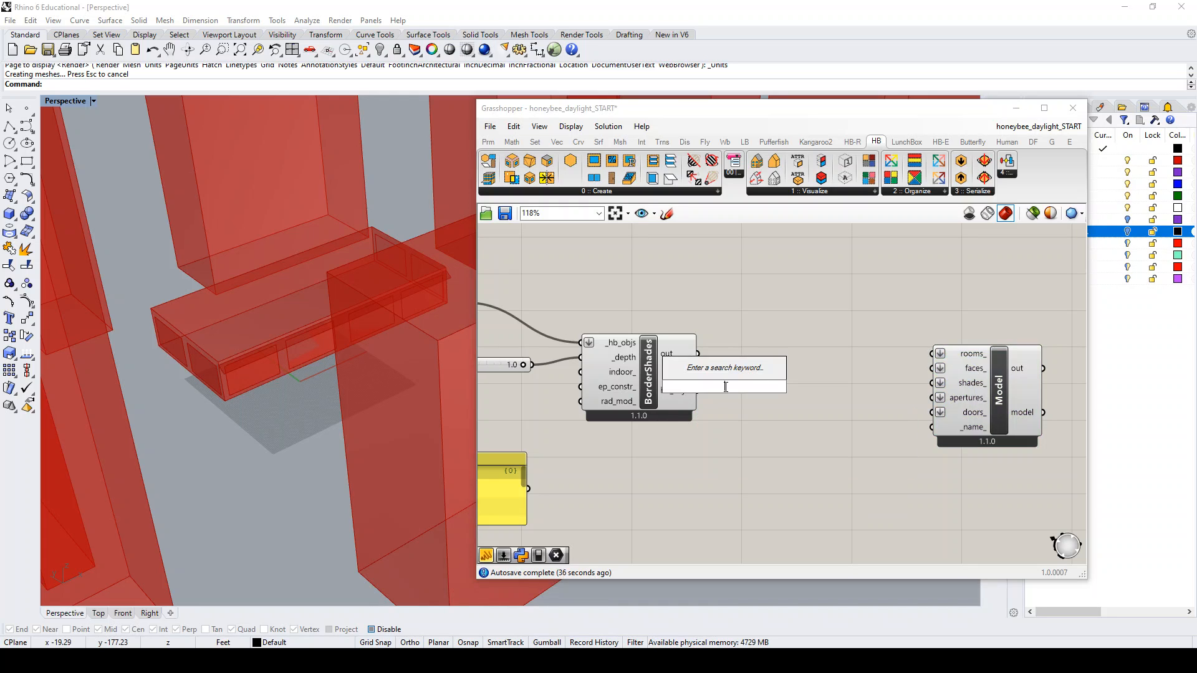
type("panel")
key("Return")
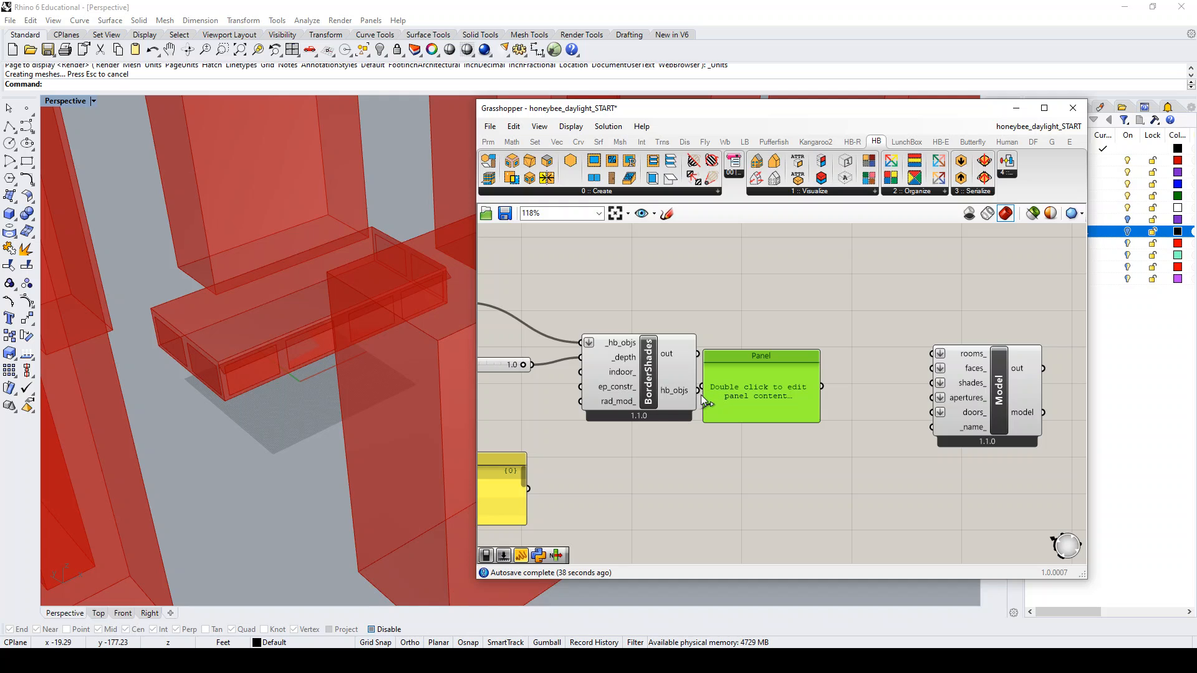
left_click_drag(698, 391, 785, 301)
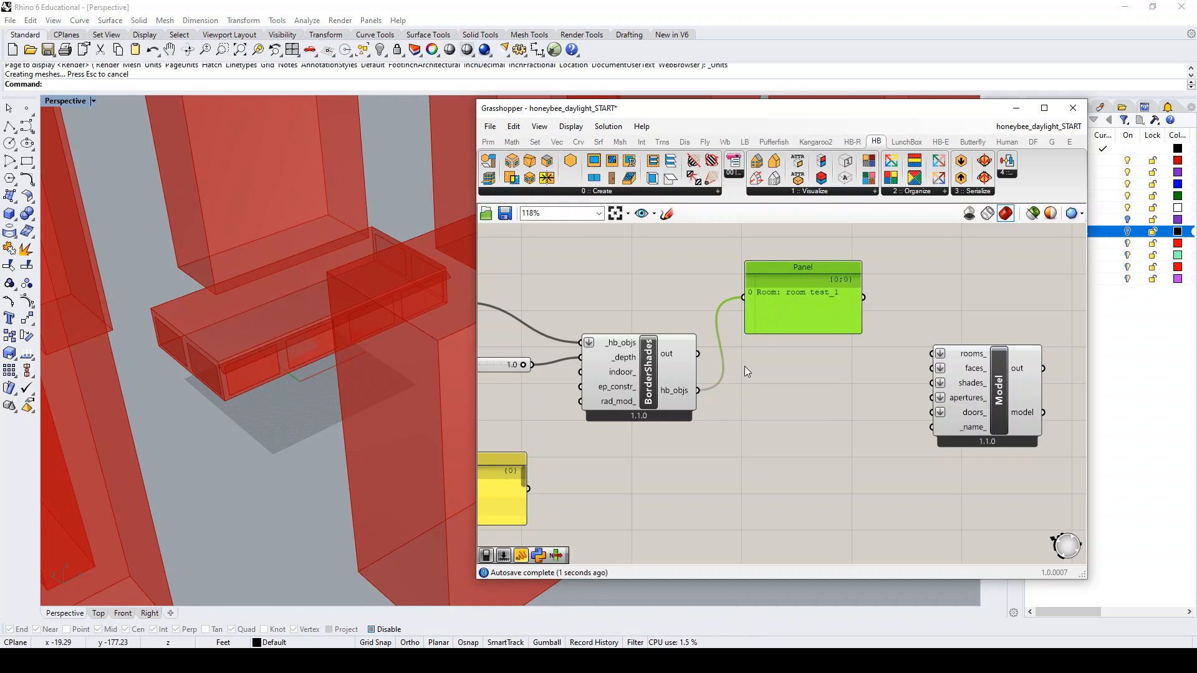
- Connect BorderShades' hb_objs output to the rooms_ input of the Model component
left_click_drag(699, 391, 932, 353)
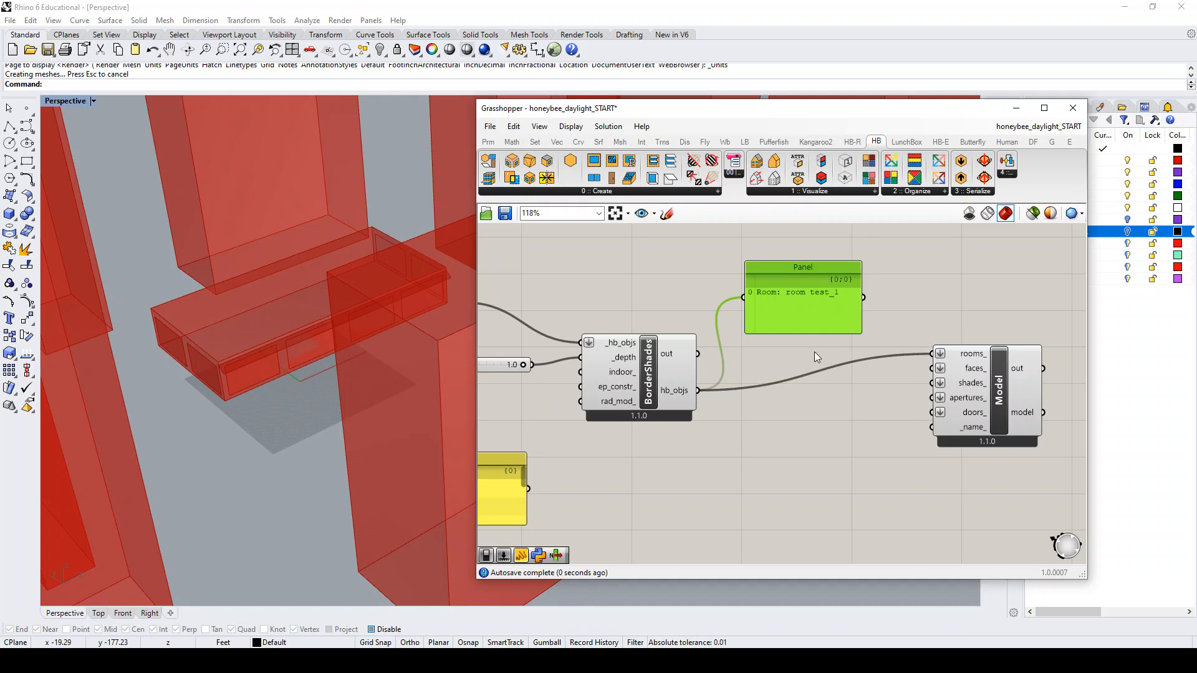
scroll(806, 346, "down", 5)
scroll(806, 346, "up", 4)
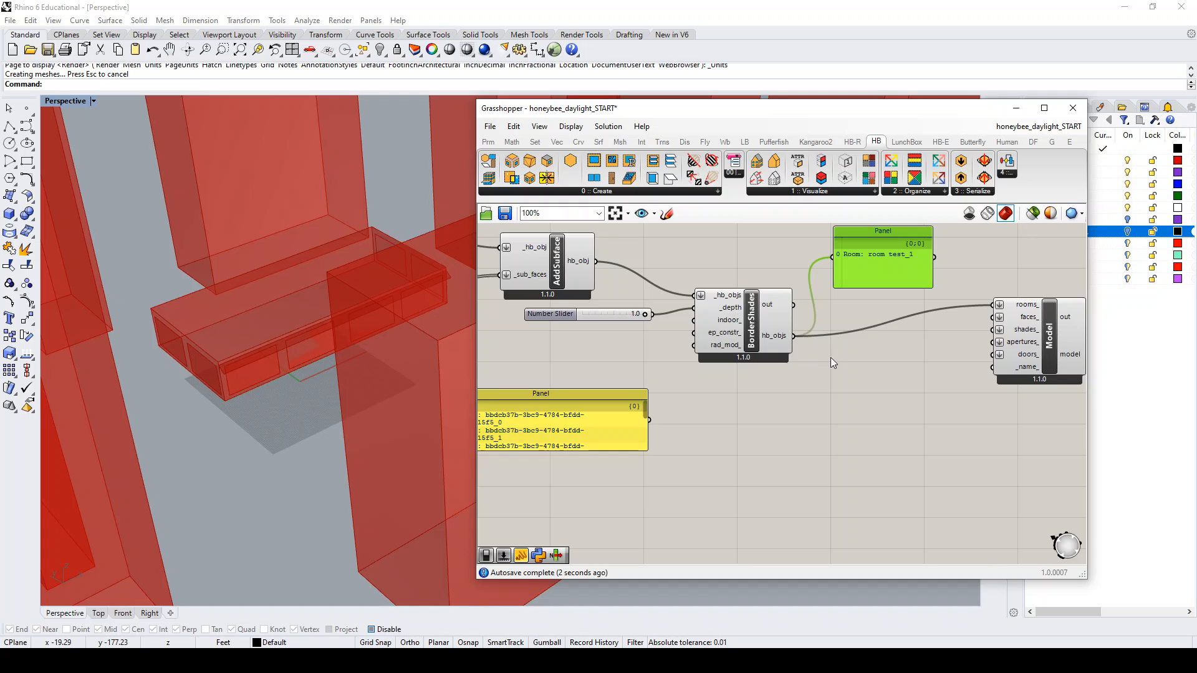
scroll(830, 358, "down", 2)
left_click(951, 353)
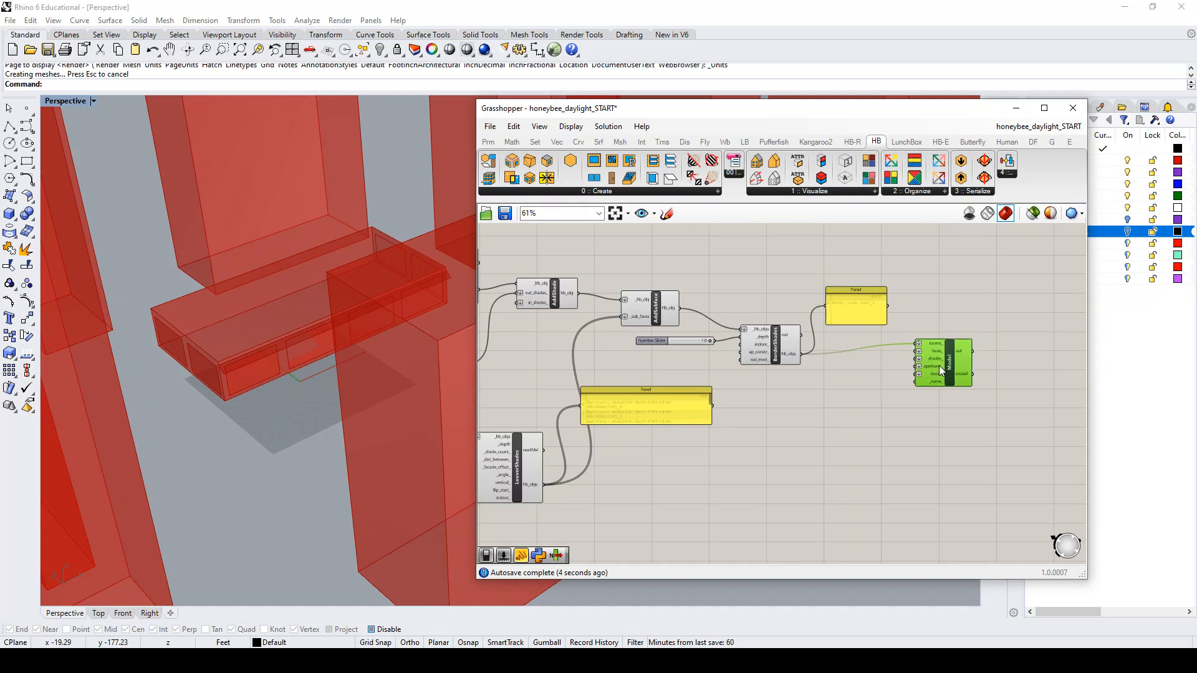
- Move the CONTEXT geometry parameter slightly up toward the other geometry parameters
scroll(929, 383, "down", 5)
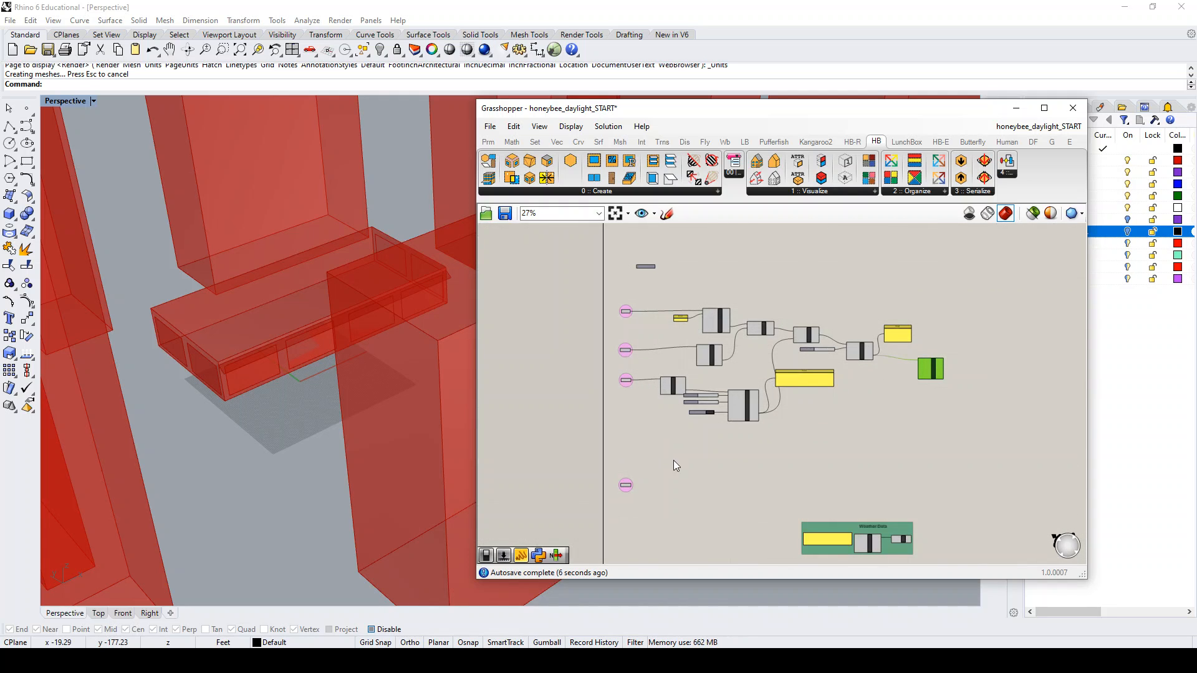
scroll(635, 481, "up", 7)
left_click_drag(609, 506, 612, 471)
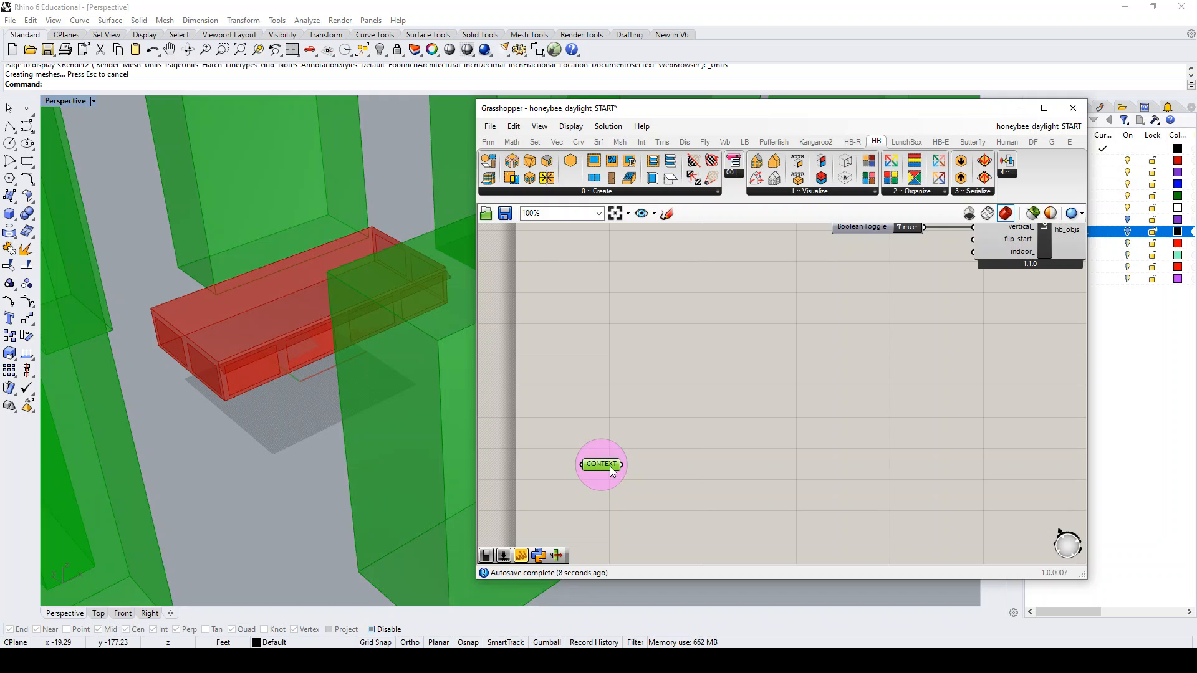
- Duplicate the Shade component, place the copy beside the CONTEXT parameter, and connect CONTEXT to the copy's _geo input
scroll(612, 450, "down", 4)
scroll(685, 289, "up", 3)
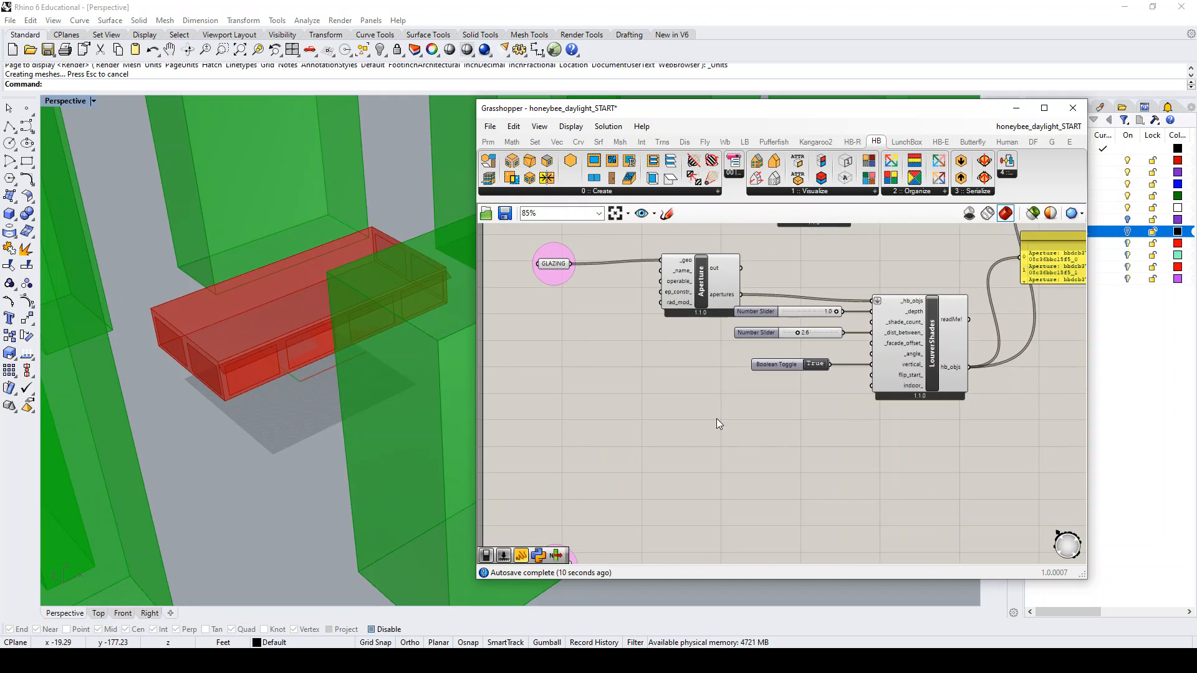
scroll(717, 418, "down", 2)
left_click(798, 257)
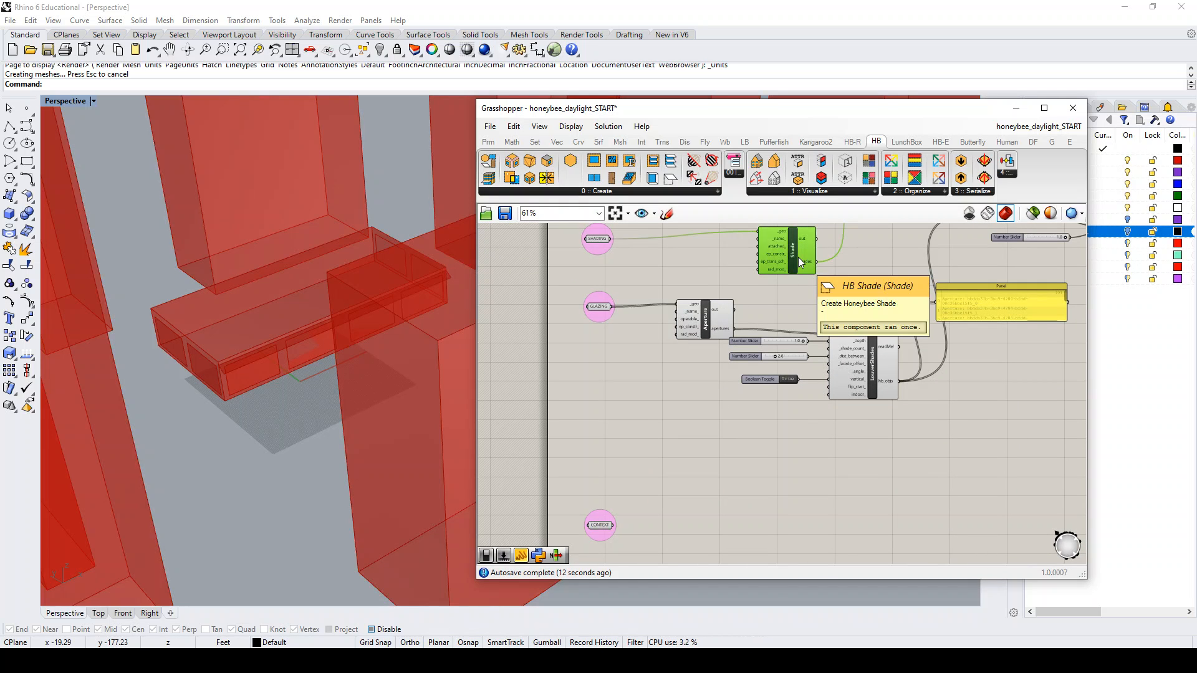
key("ctrl+c")
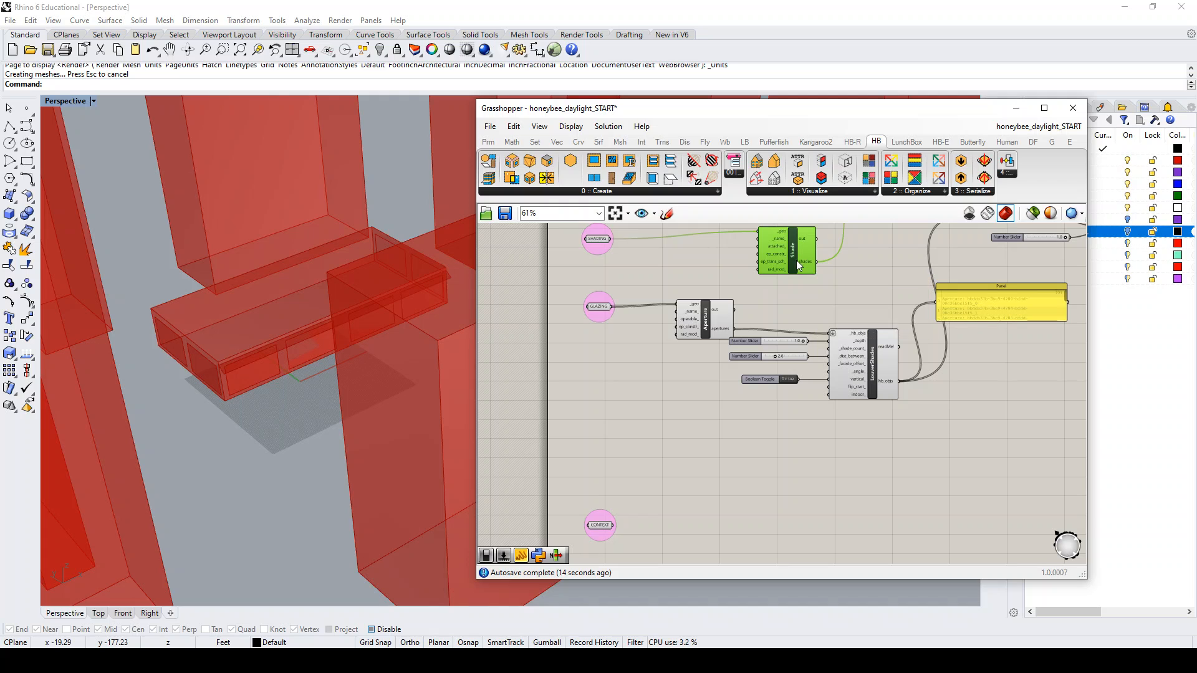
key("ctrl+v")
left_click_drag(795, 274, 743, 518)
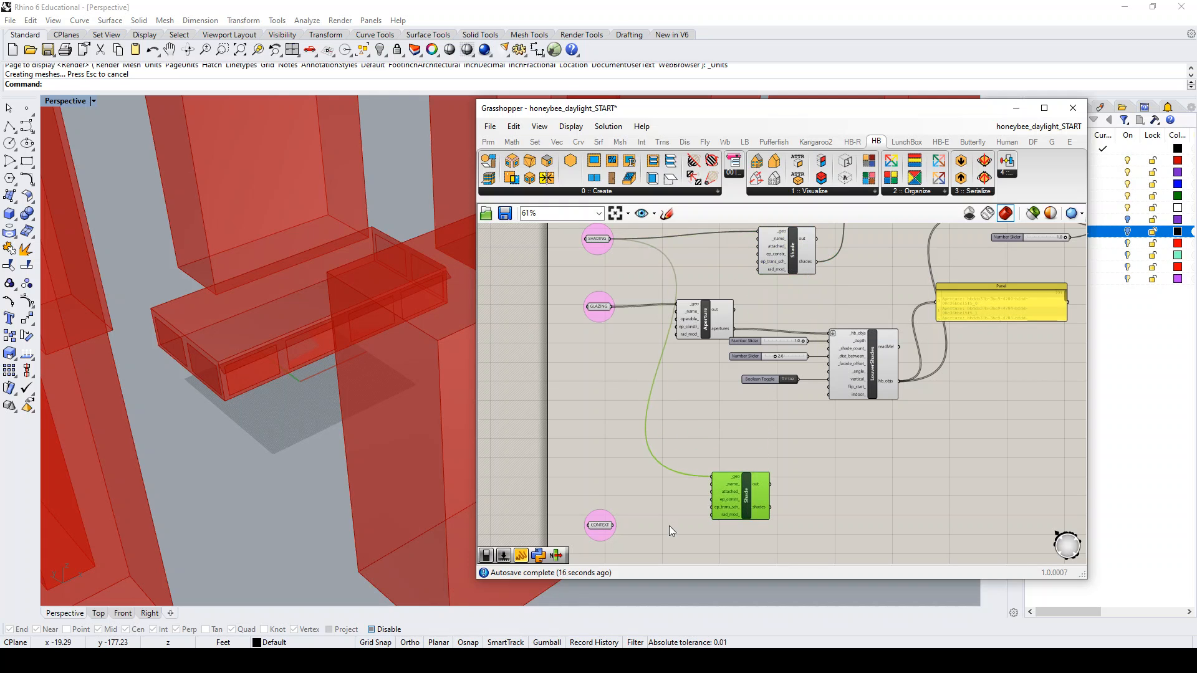
scroll(668, 525, "up", 3)
left_click_drag(578, 525, 738, 444)
- Connect the context Shade component's shades output to the shades_ input of the Model component
left_click_drag(833, 495, 1033, 360)
scroll(771, 438, "down", 9)
scroll(899, 377, "up", 4)
scroll(1024, 356, "up", 4)
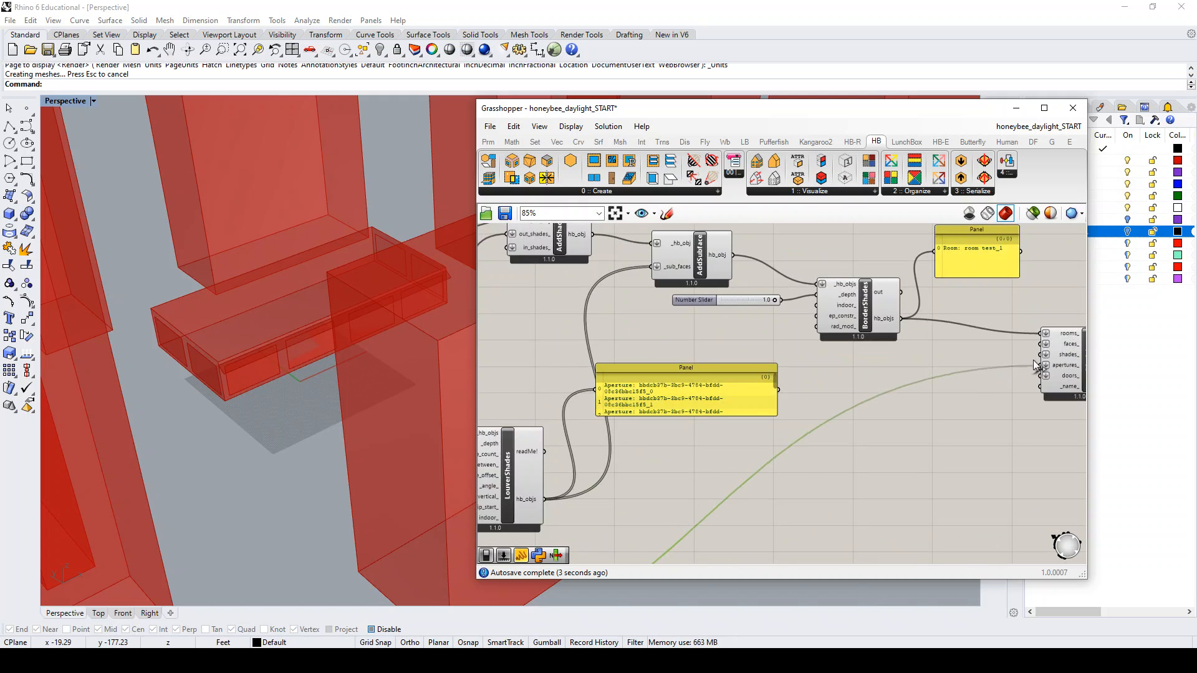
scroll(897, 372, "down", 4)
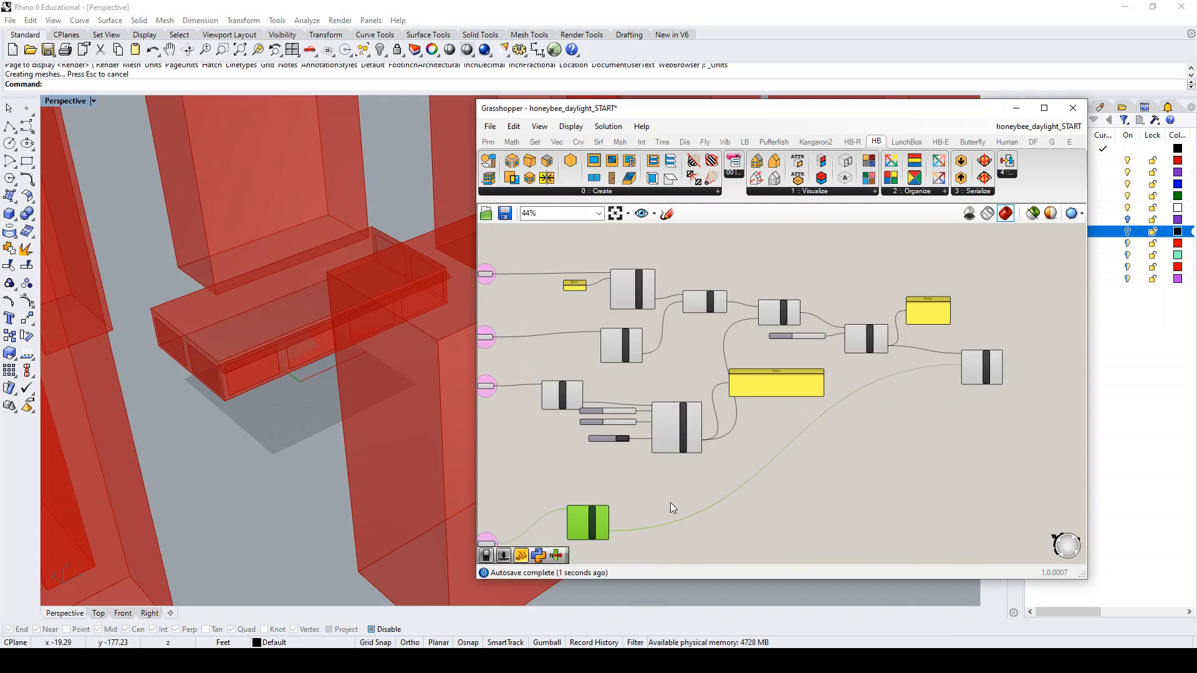
scroll(619, 520, "up", 4)
left_click_drag(581, 519, 649, 516)
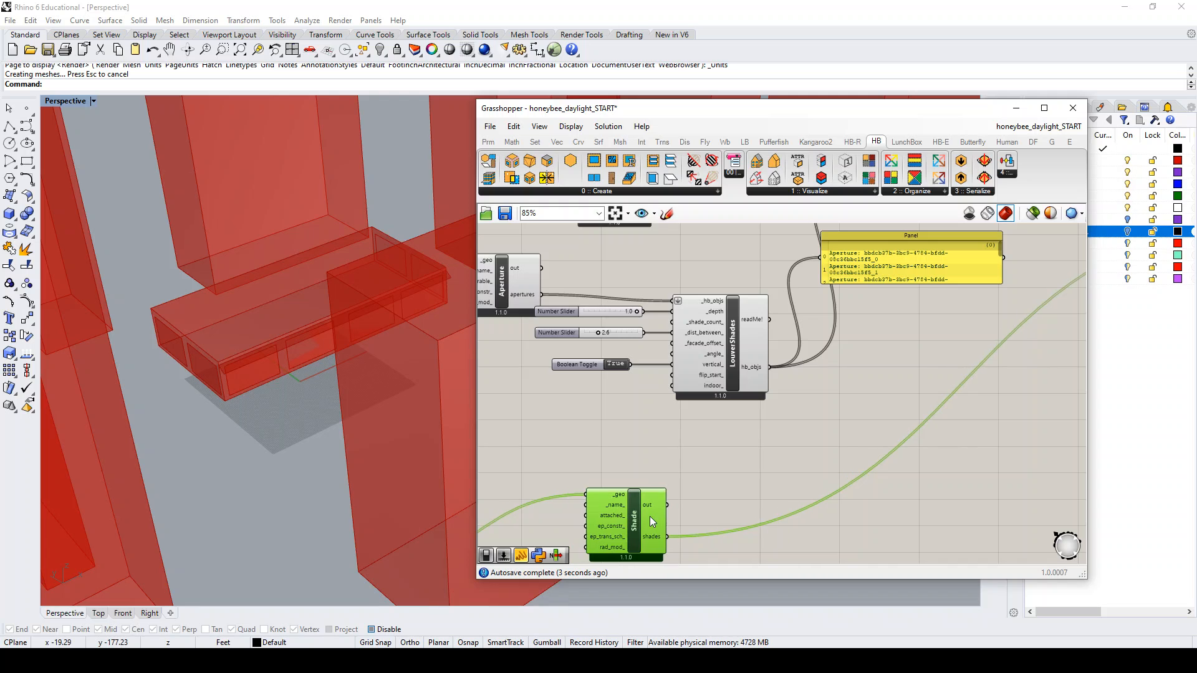
- Add a Panel containing "context" and connect it to the _name_ input of the context Shade component
scroll(623, 509, "down", 1)
scroll(623, 510, "up", 4)
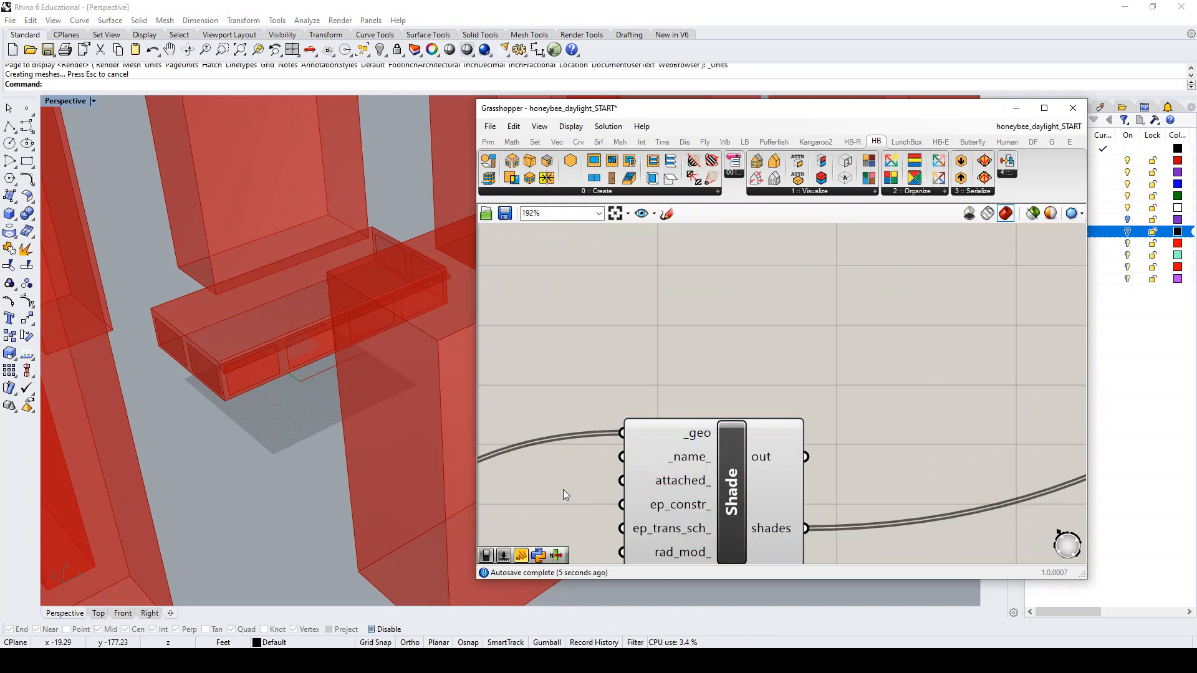
double_click(562, 488)
type("\"")
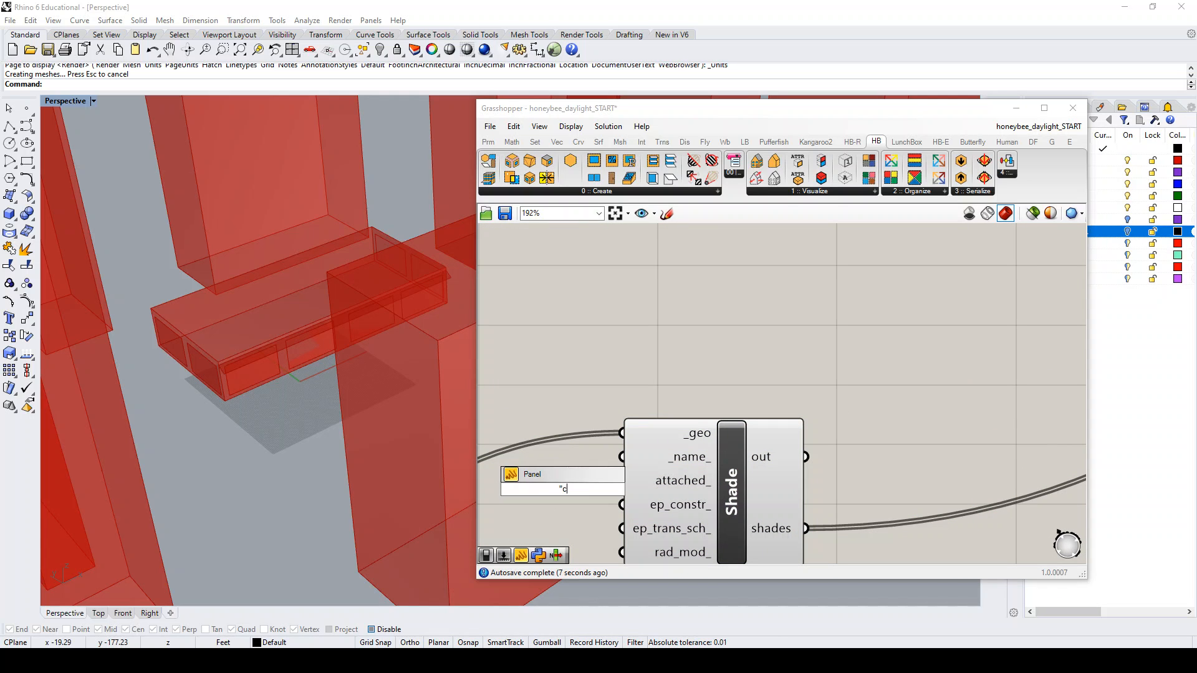
type("context")
key("Return")
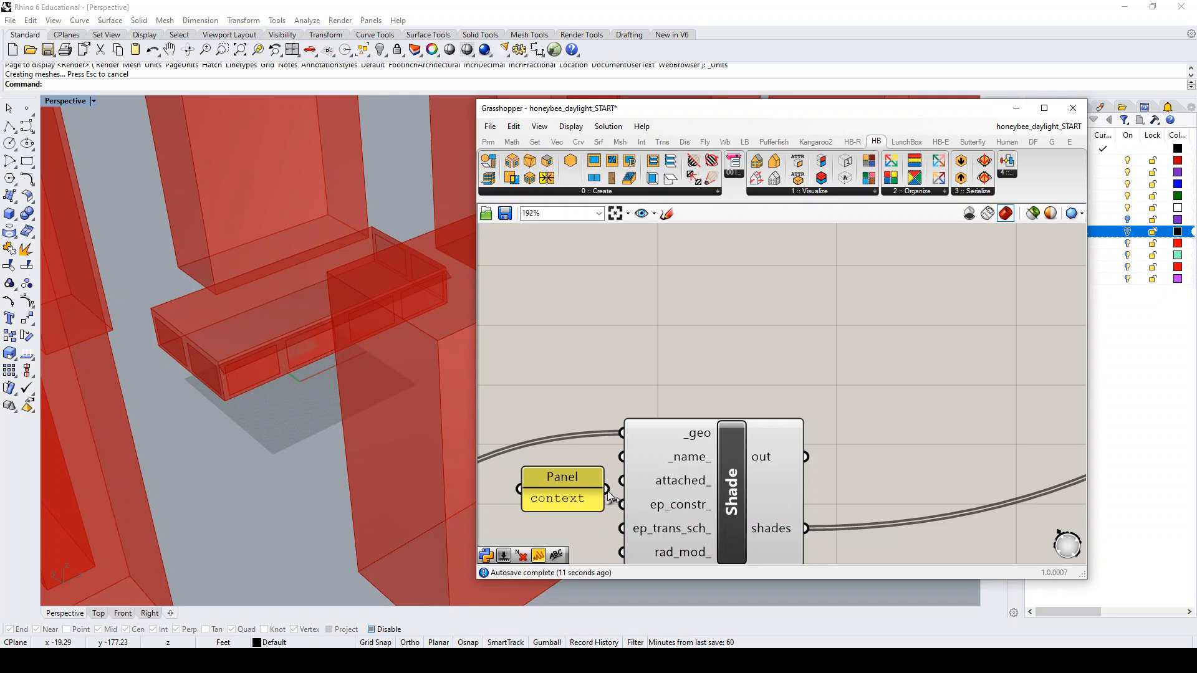
left_click_drag(608, 491, 536, 489)
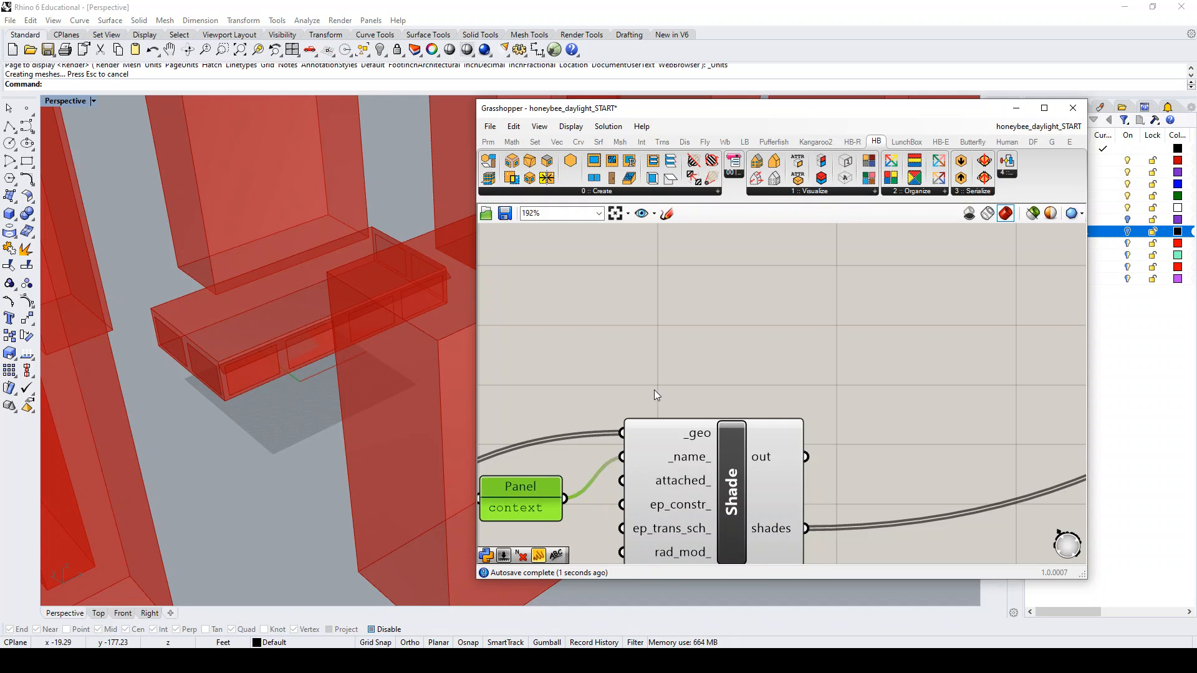
- Move the context Shade component and its name Panel slightly down to line up with the CONTEXT parameter
scroll(653, 391, "down", 4)
left_click_drag(699, 432, 710, 468)
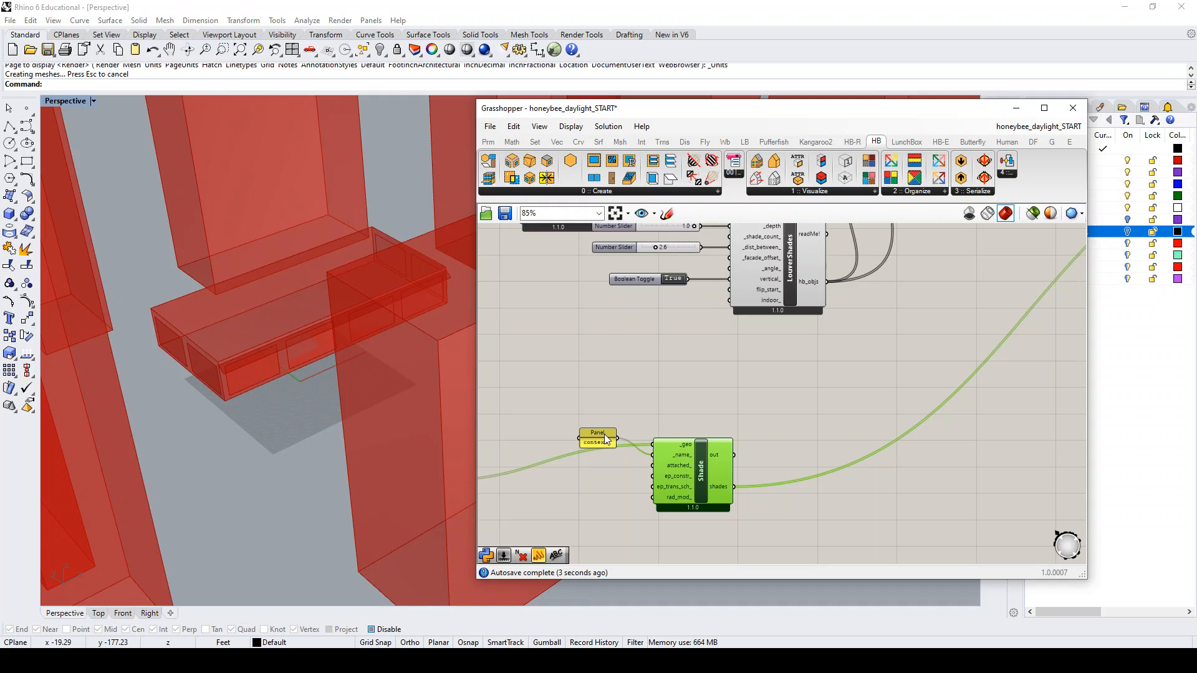
left_click_drag(605, 438, 604, 469)
- Examine the overall definition and the inputs and outputs of the Model component
scroll(606, 468, "down", 4)
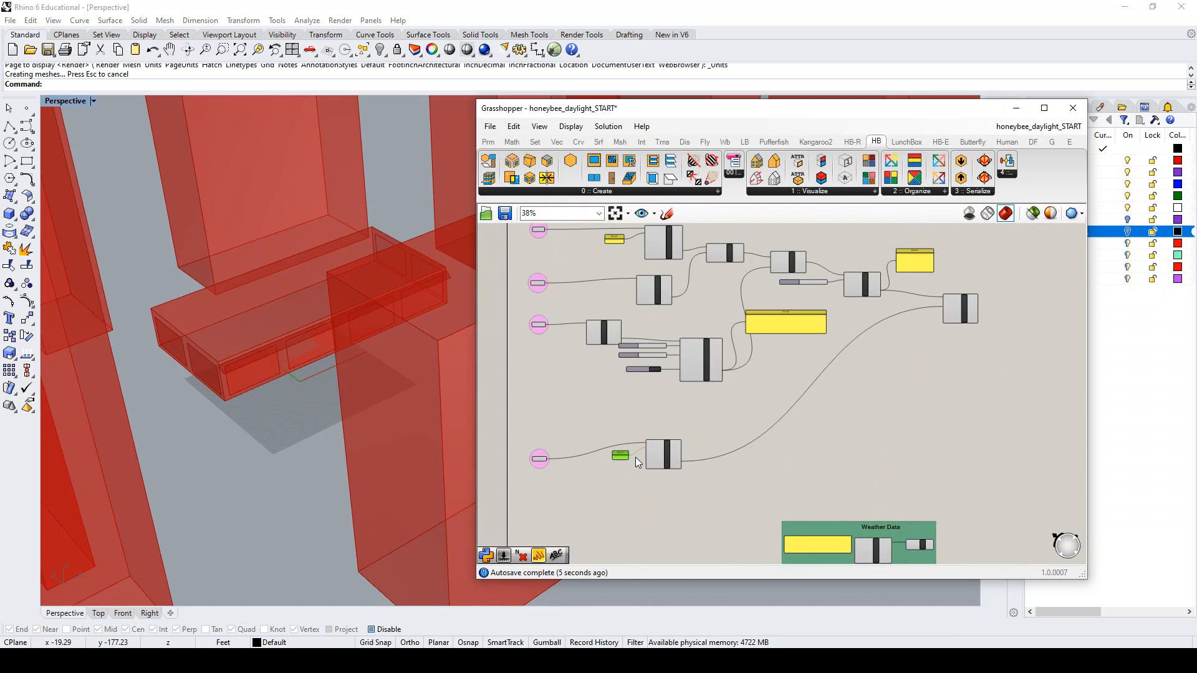
scroll(885, 352, "up", 2)
scroll(799, 339, "down", 4)
scroll(922, 315, "up", 7)
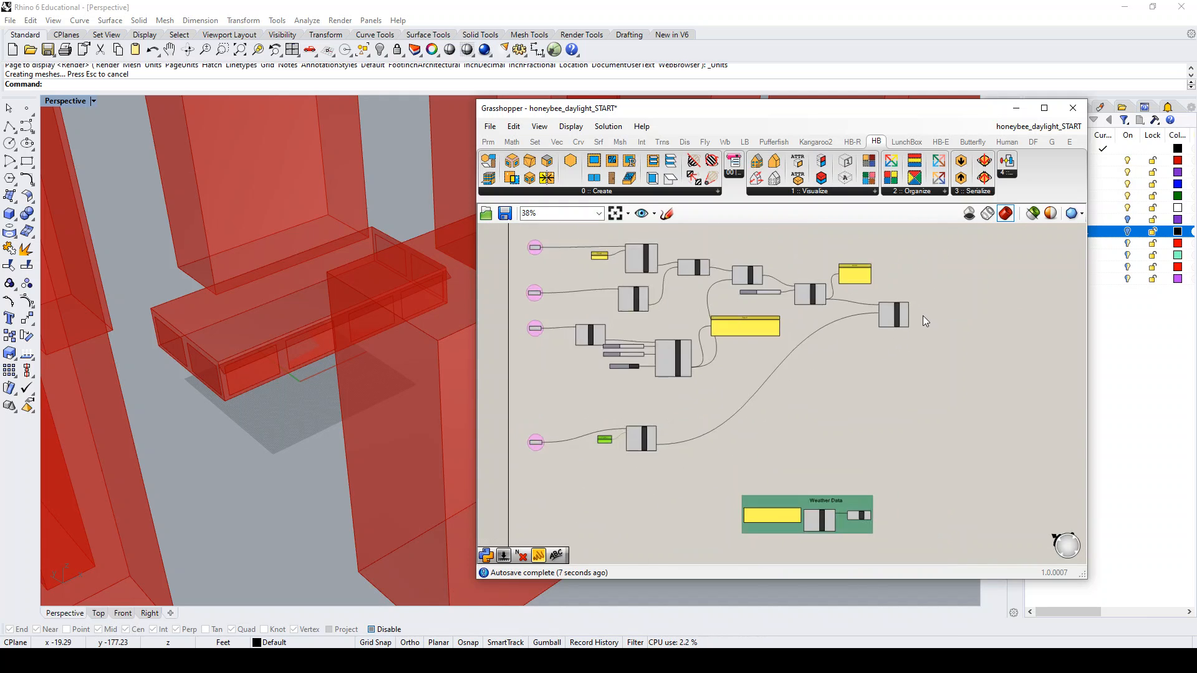
scroll(826, 341, "up", 2)
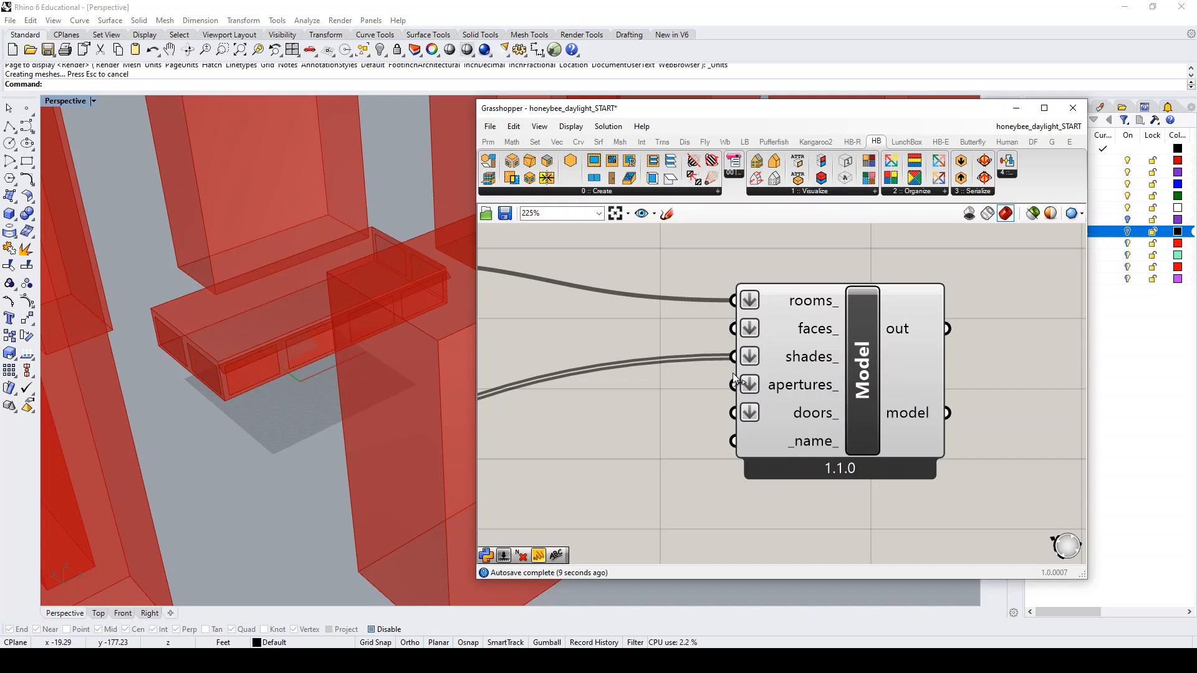
scroll(826, 342, "up", 4)
right_click_drag(917, 305, 906, 309)
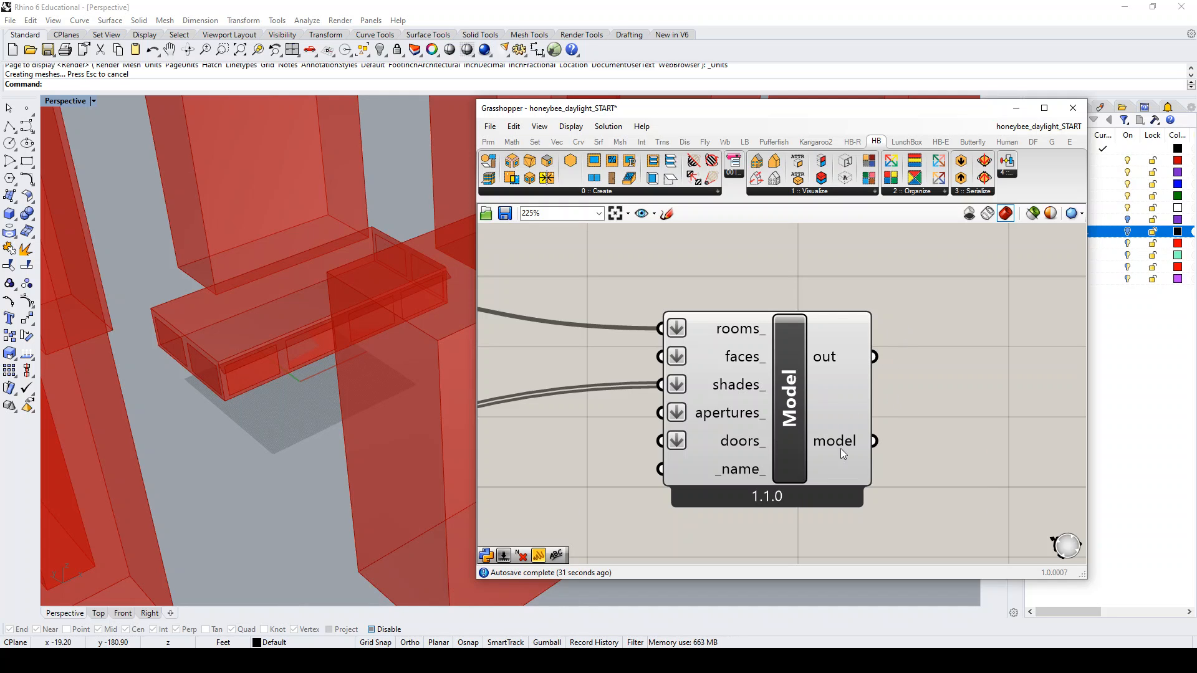
- Add an HB Sensor Grid from Rooms component and place it above the Model component
double_click(936, 323)
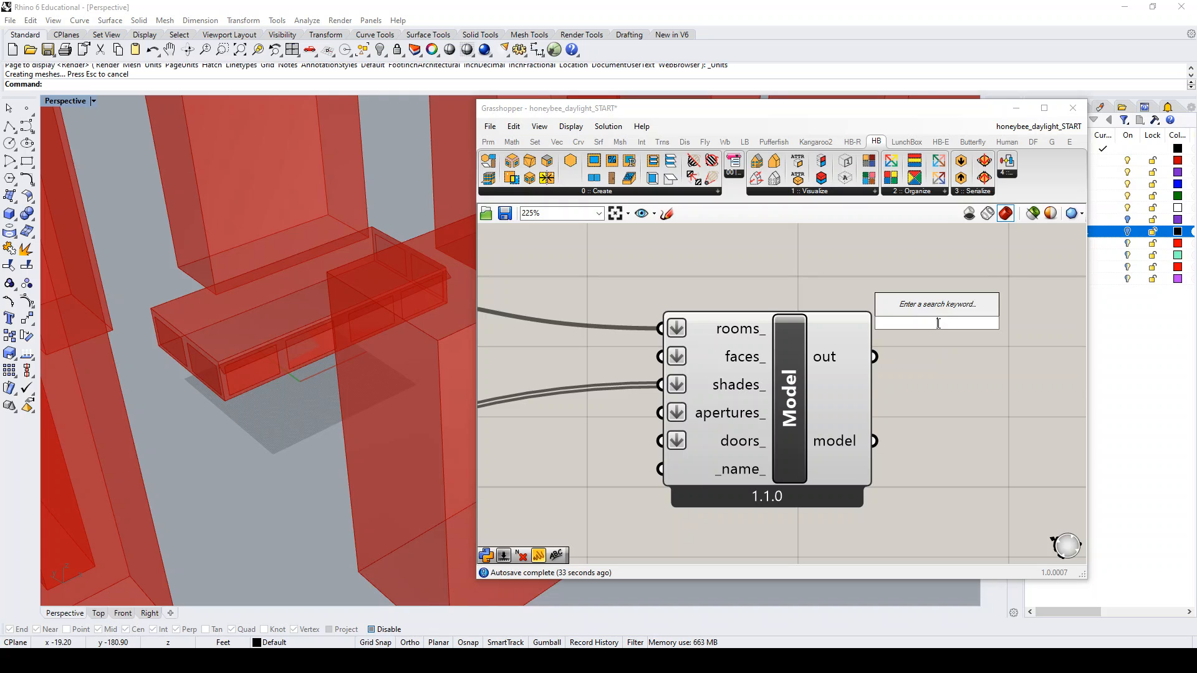
type("grid room")
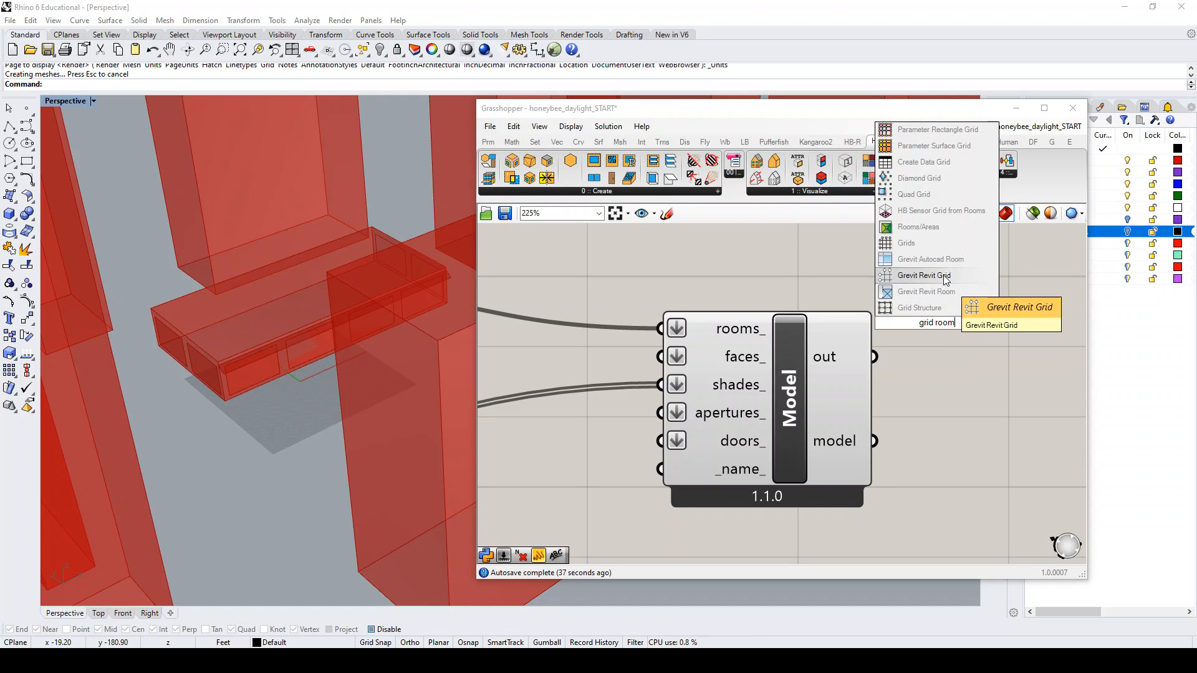
left_click(959, 215)
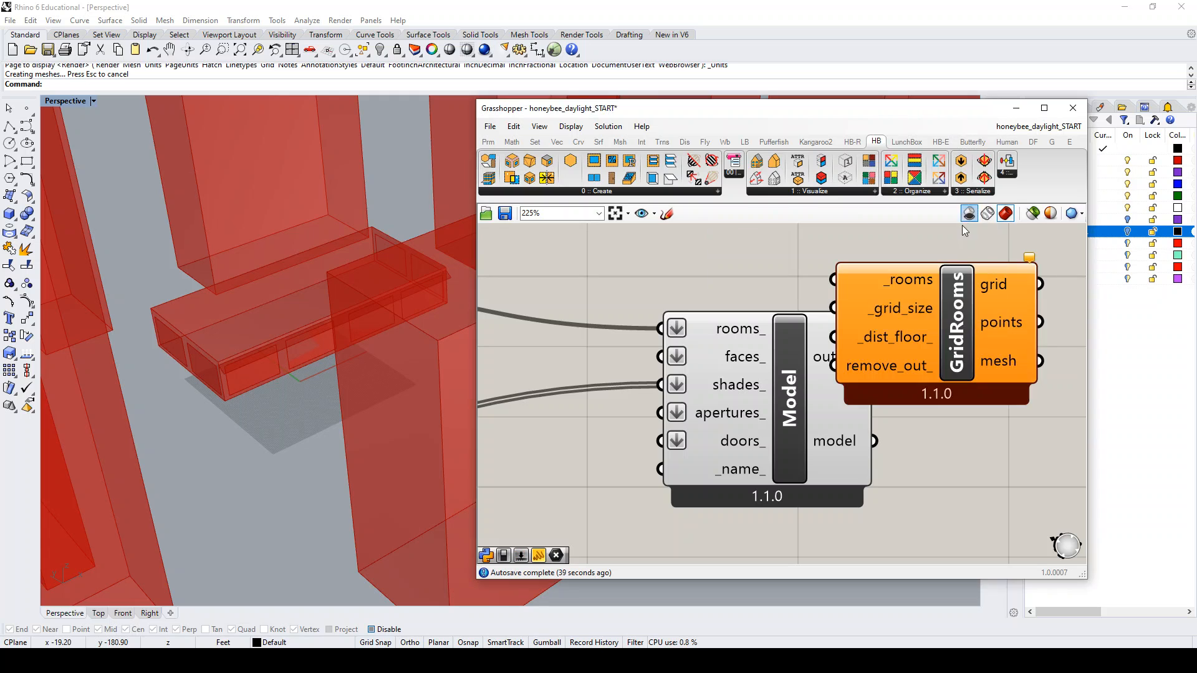
left_click(959, 346)
scroll(967, 412, "down", 5)
scroll(944, 380, "up", 3)
left_click_drag(944, 380, 939, 315)
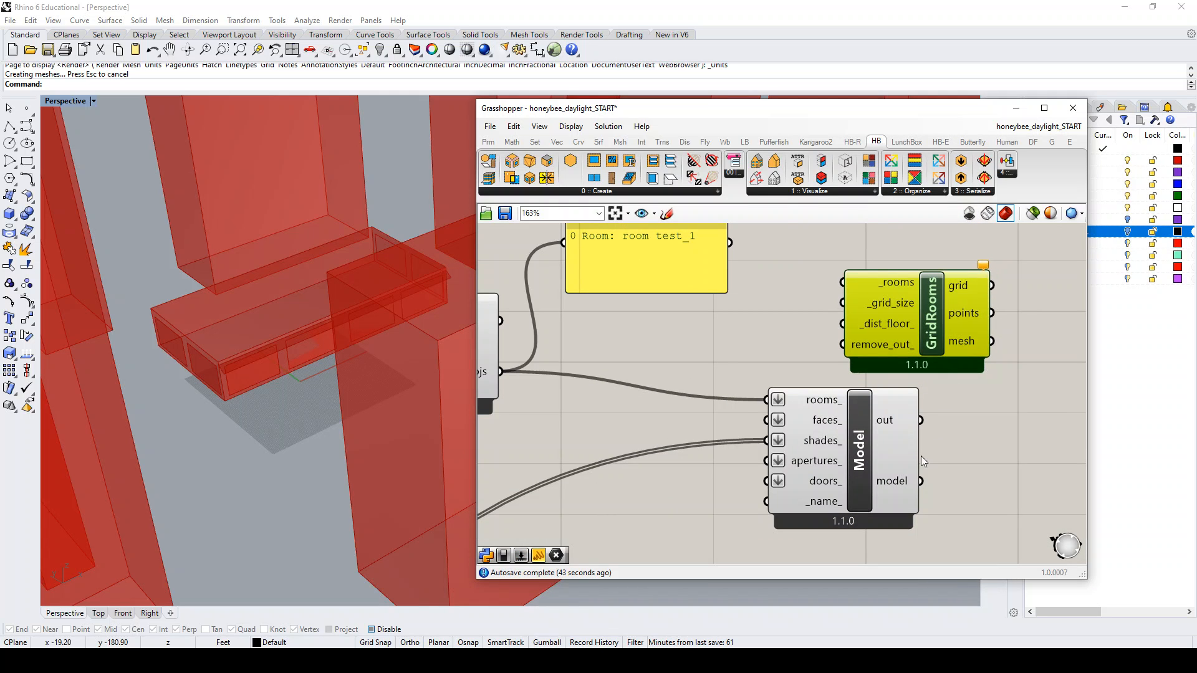
- Connect BorderShades' hb_objs output to the _rooms input of GridRooms and move GridRooms slightly up and to the right
scroll(1025, 468, "down", 3)
left_click_drag(703, 407, 914, 352)
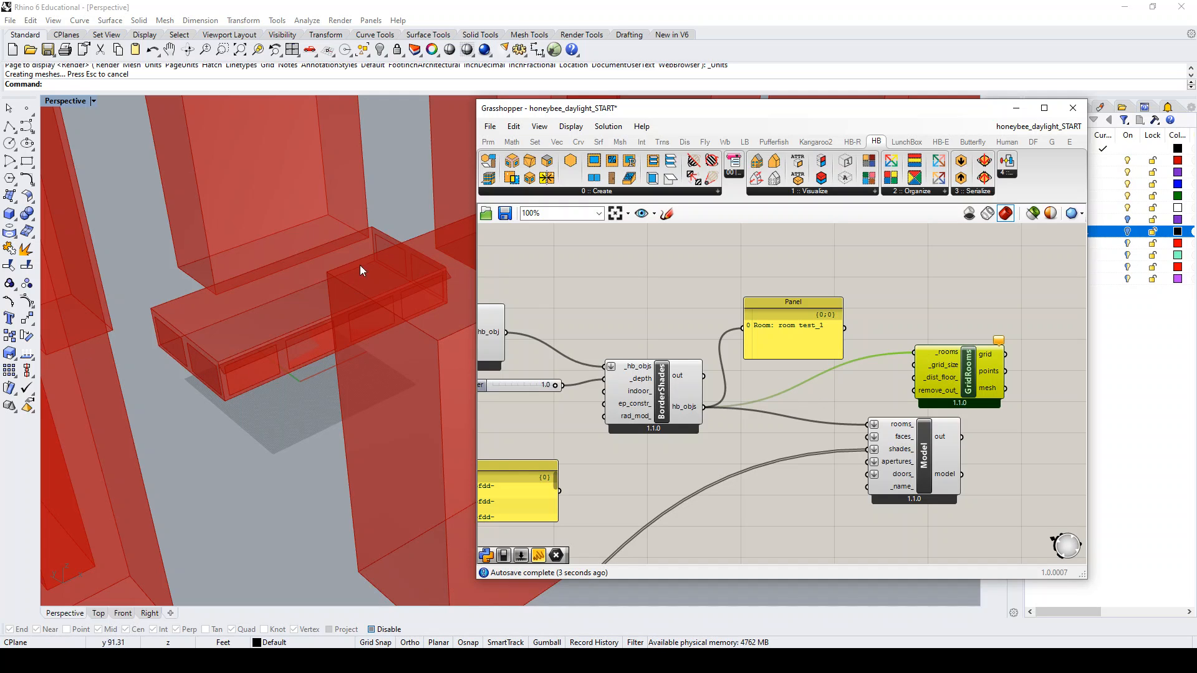
left_click_drag(972, 394, 992, 350)
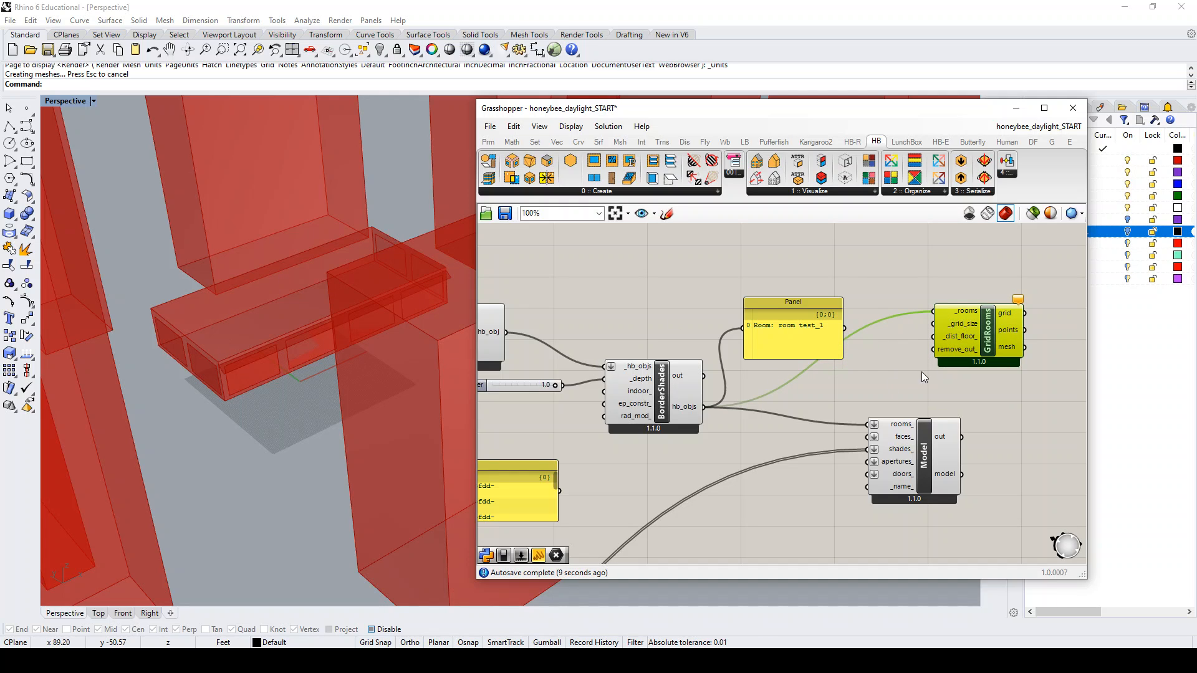
- Add a Number Slider set to 5, connect it to GridRooms' _grid_size input, and space the two components neatly
left_click(861, 378)
double_click(862, 379)
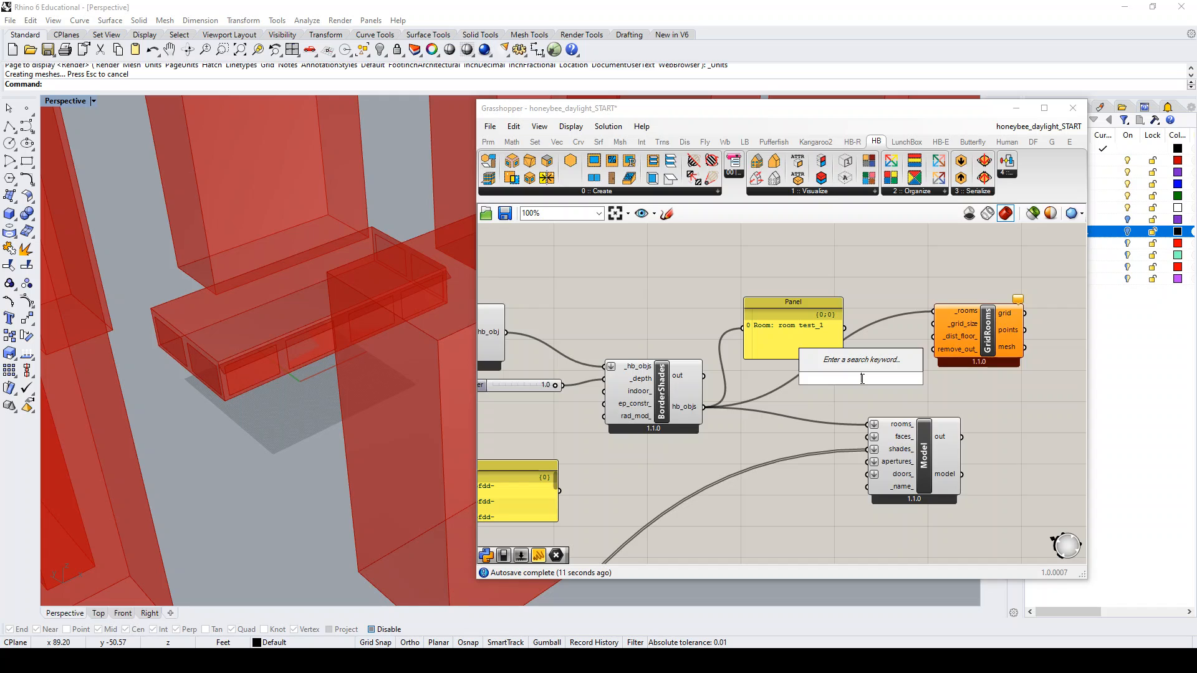
type("5")
key("Return")
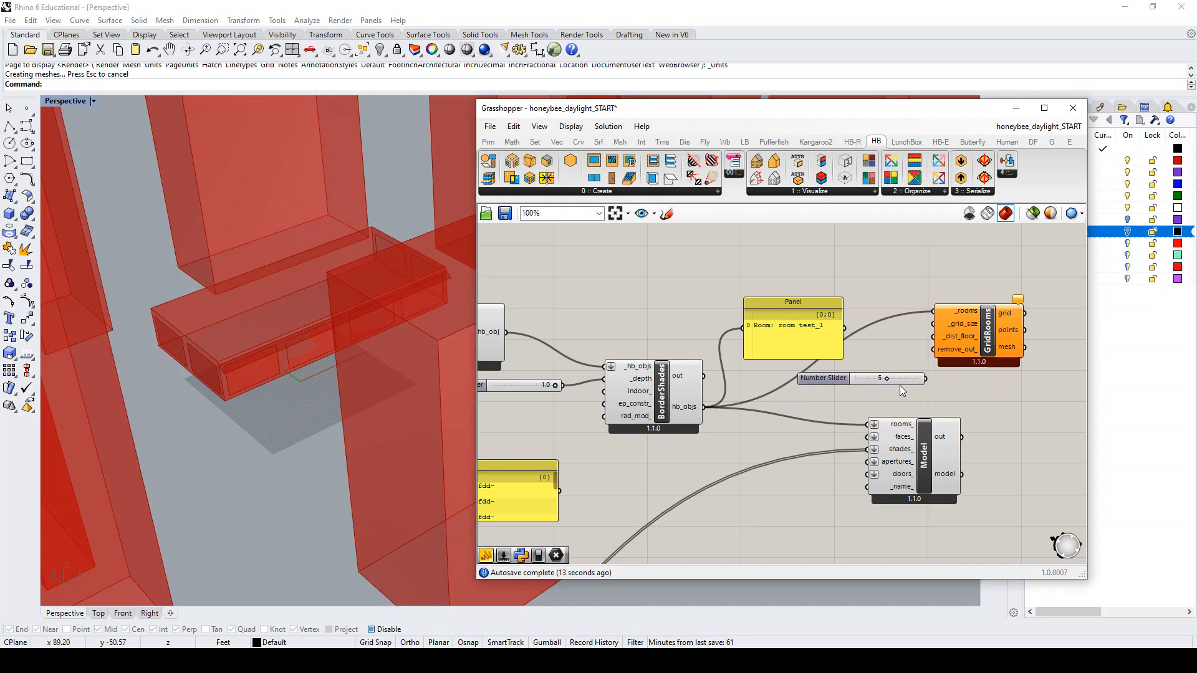
left_click_drag(925, 378, 932, 351)
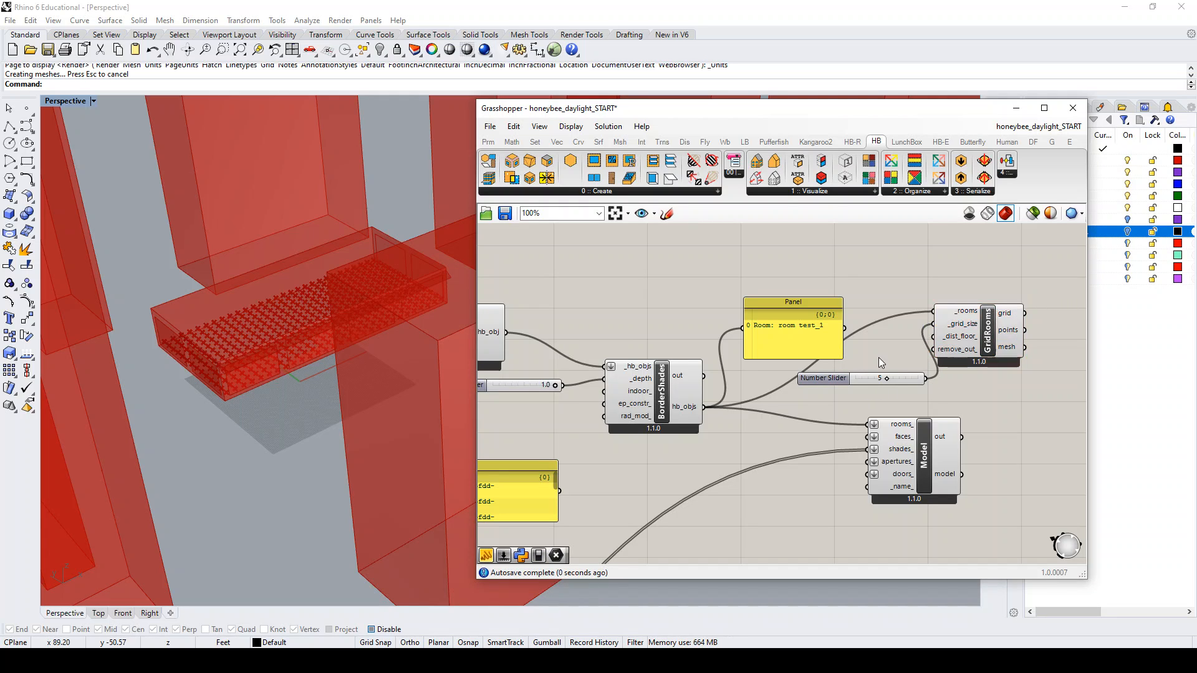
left_click_drag(827, 380, 808, 371)
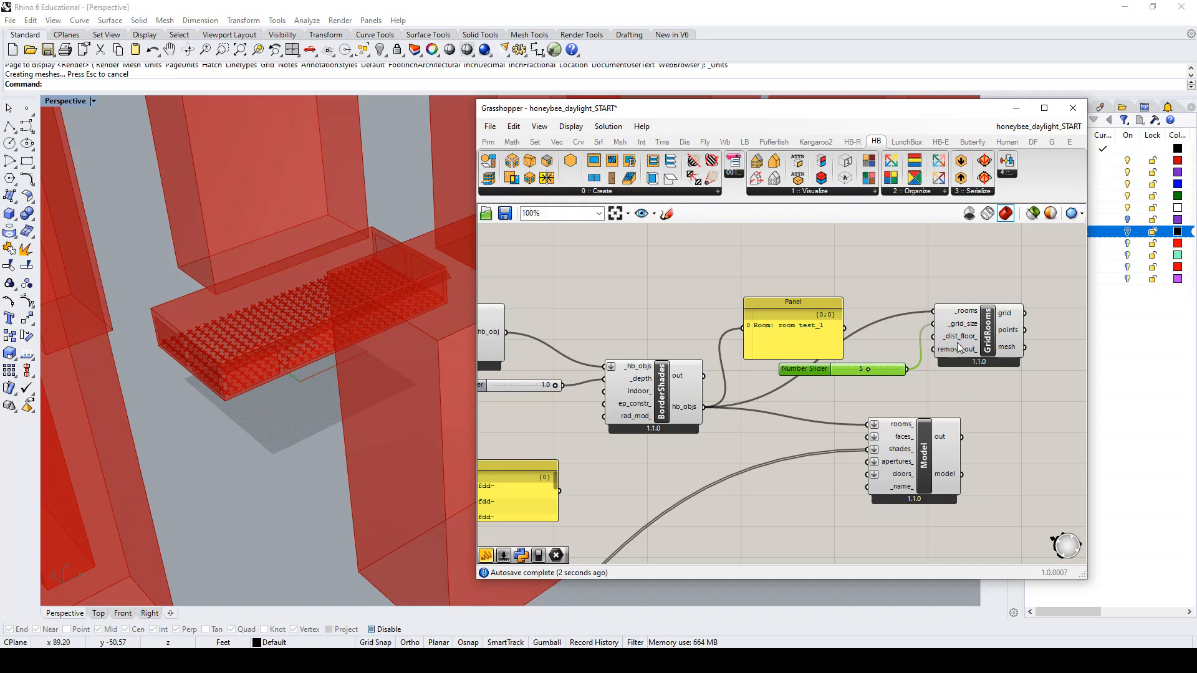
left_click_drag(989, 335, 1016, 354)
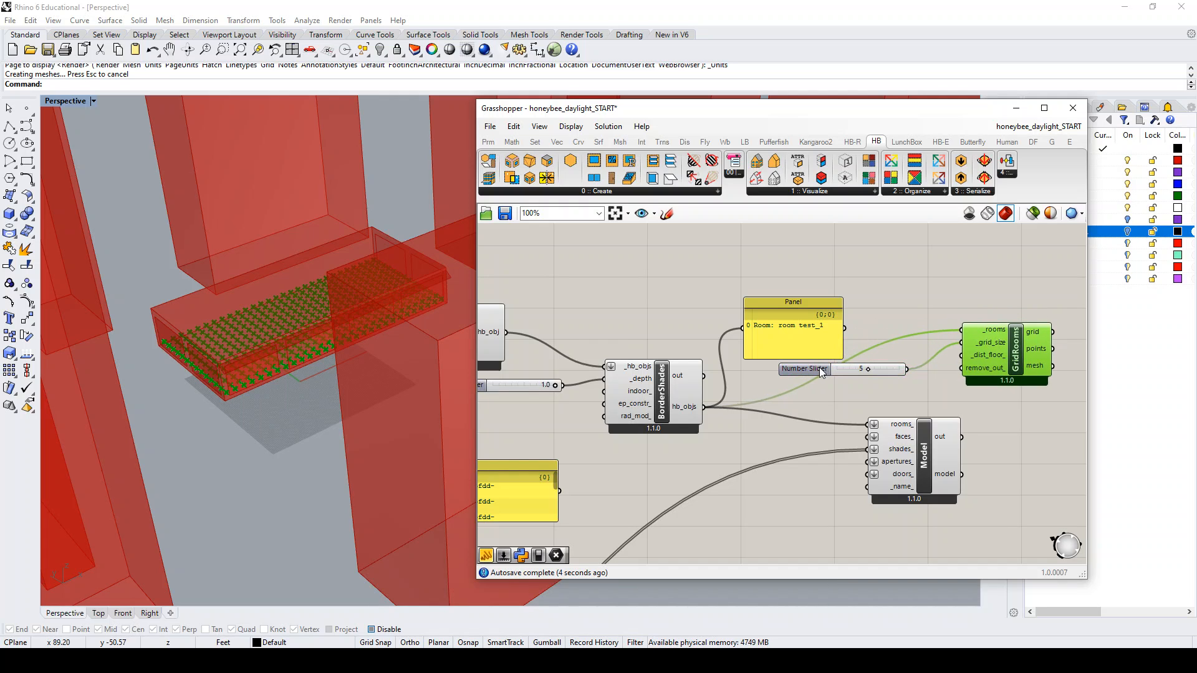
left_click_drag(819, 367, 823, 362)
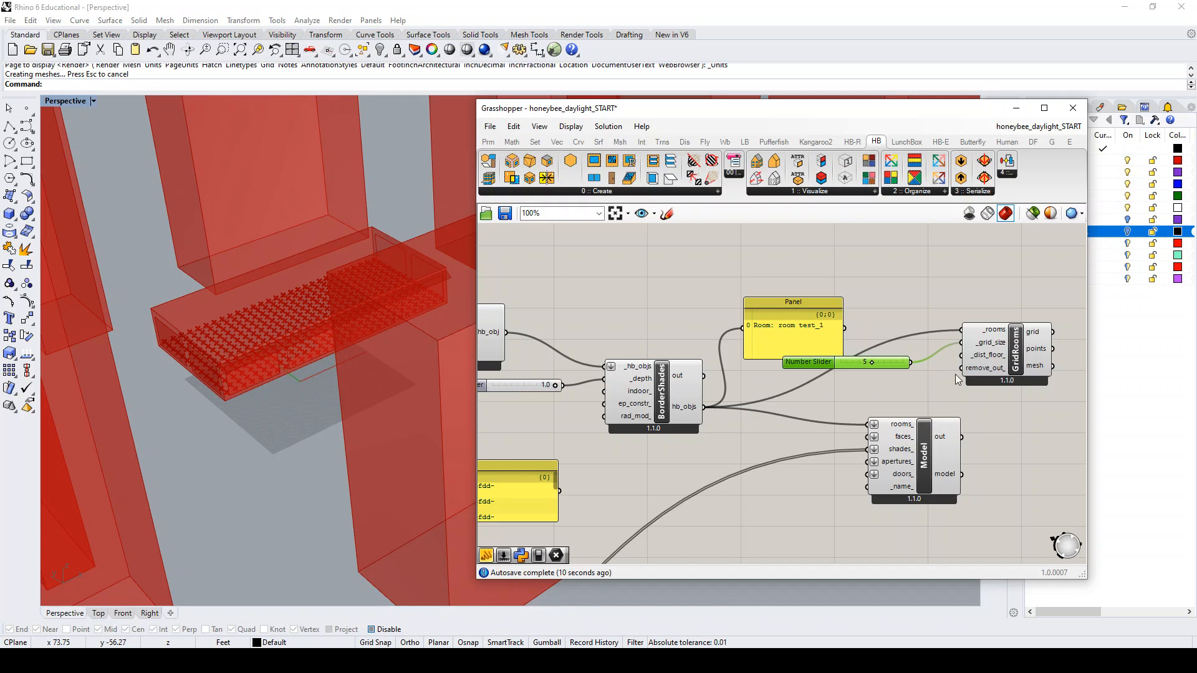
- Add a Number Slider set to 3, connect it to GridRooms' _dist_floor_ input, and place it under the grid size slider
double_click(861, 399)
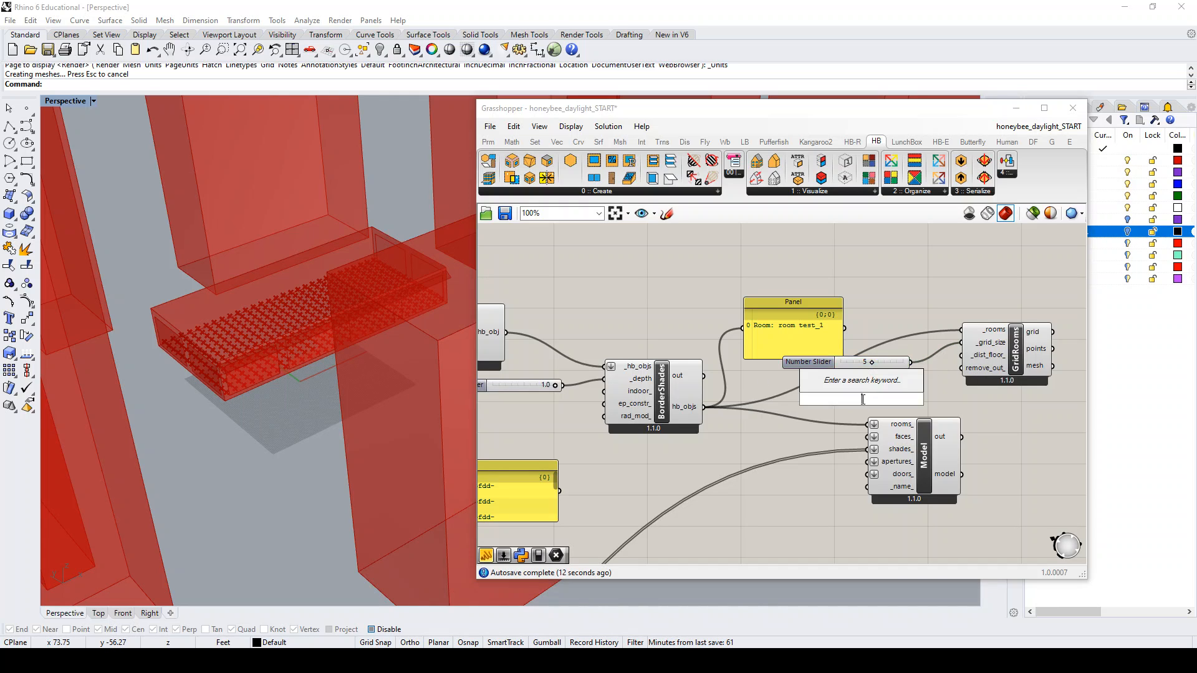
type("3")
key("Return")
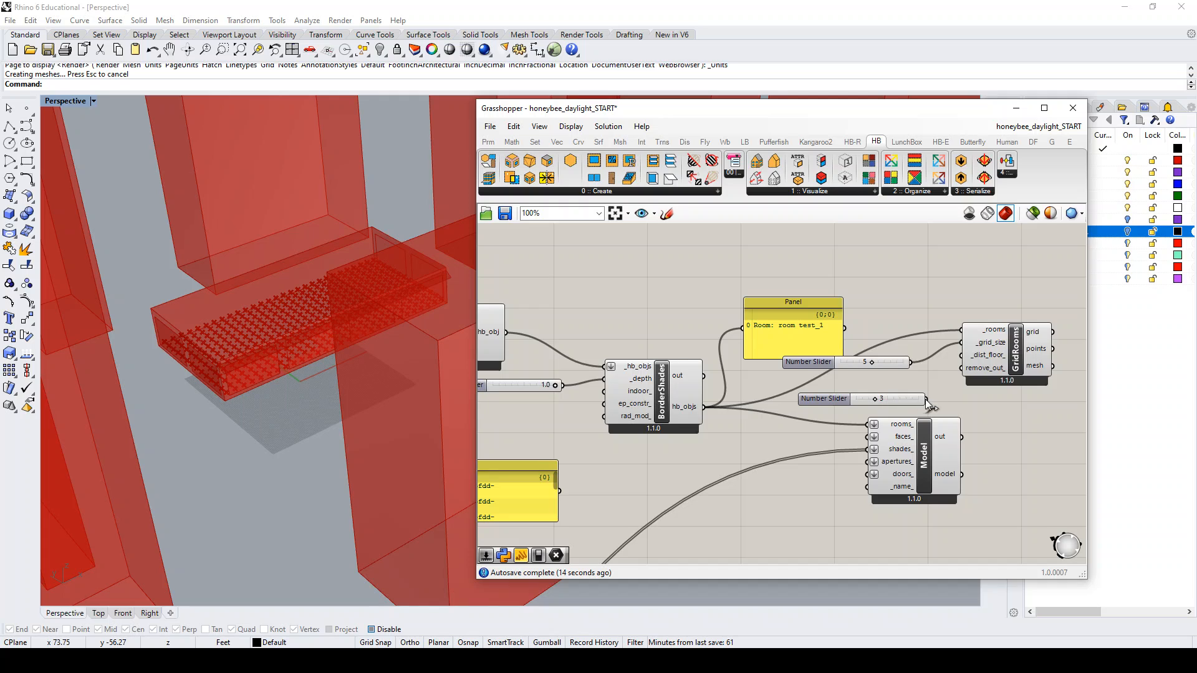
left_click_drag(939, 385, 961, 355)
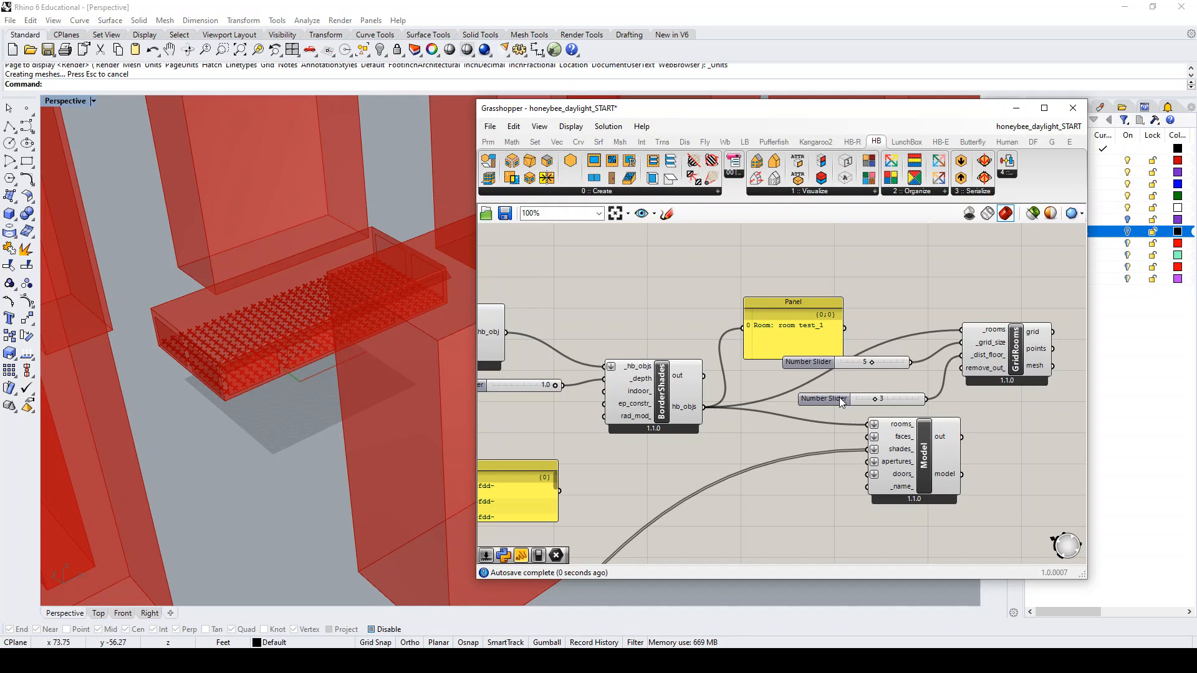
left_click_drag(841, 402, 828, 379)
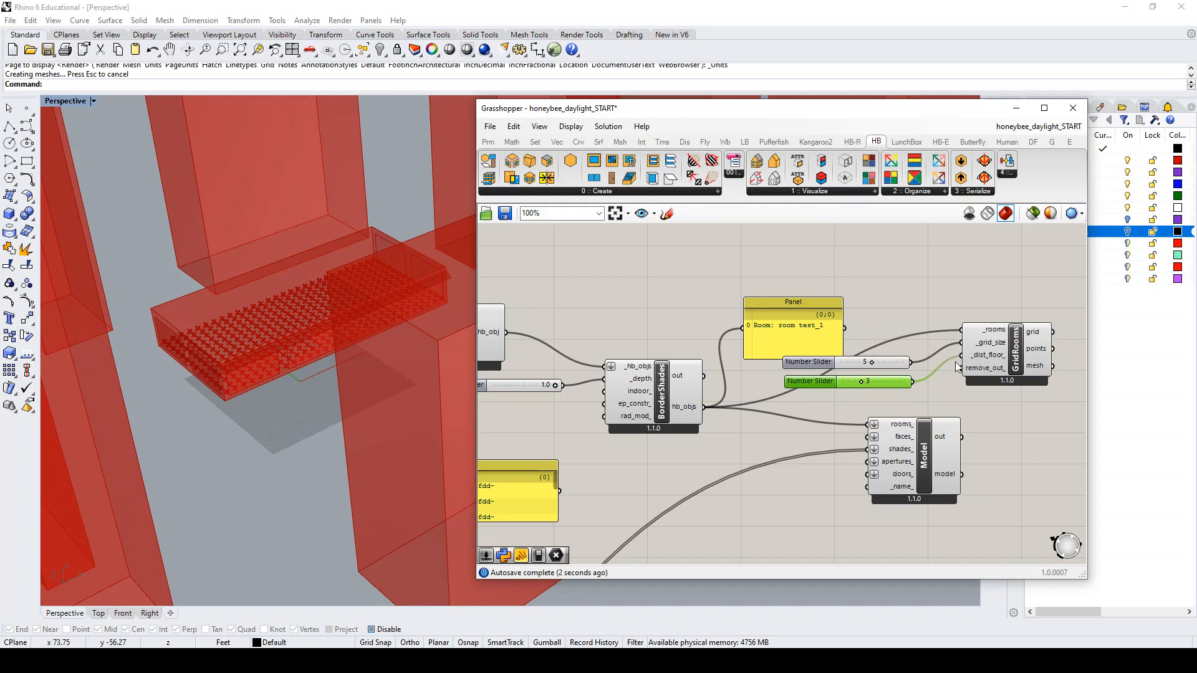
mouse_move(987, 361)
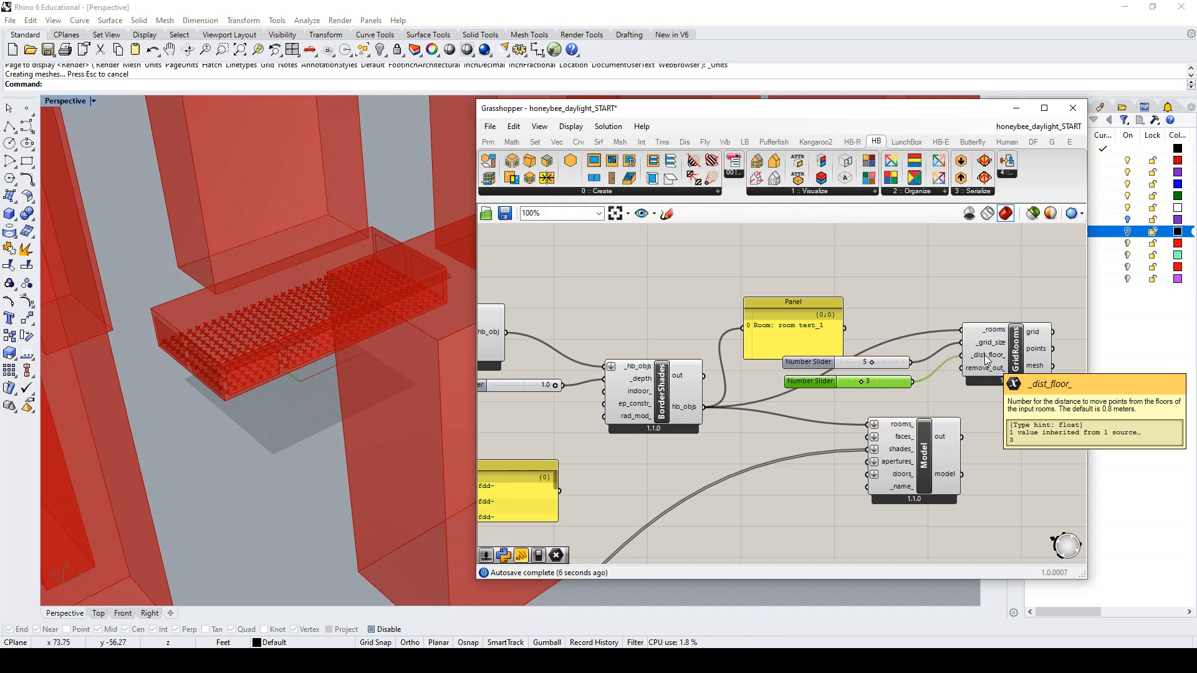
mouse_move(947, 388)
right_mouse_down()
mouse_move(934, 400)
mouse_move(983, 383)
mouse_move(933, 406)
right_mouse_up()
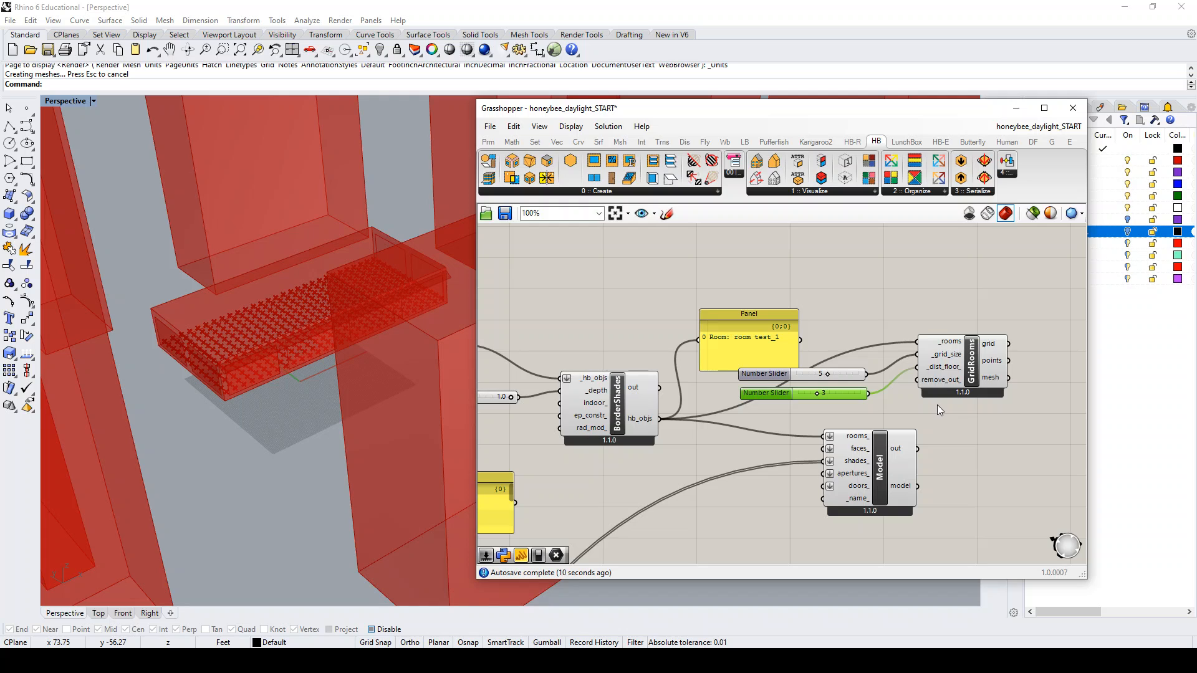
scroll(933, 417, "down", 6)
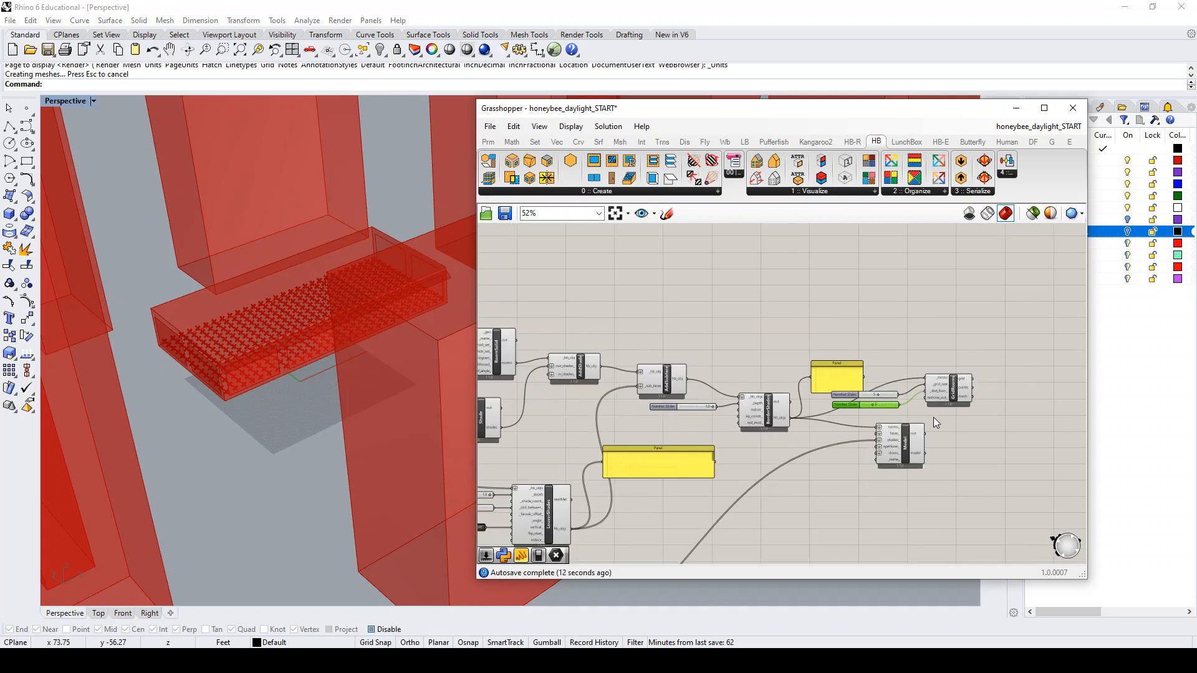
- Add an LB Generate Point Grid component beside the ANALYSIS SURFACE parameter
scroll(687, 346, "up", 5)
left_click_drag(577, 310, 606, 337)
right_click(598, 308)
left_click(635, 334)
right_click_drag(319, 365, 343, 349)
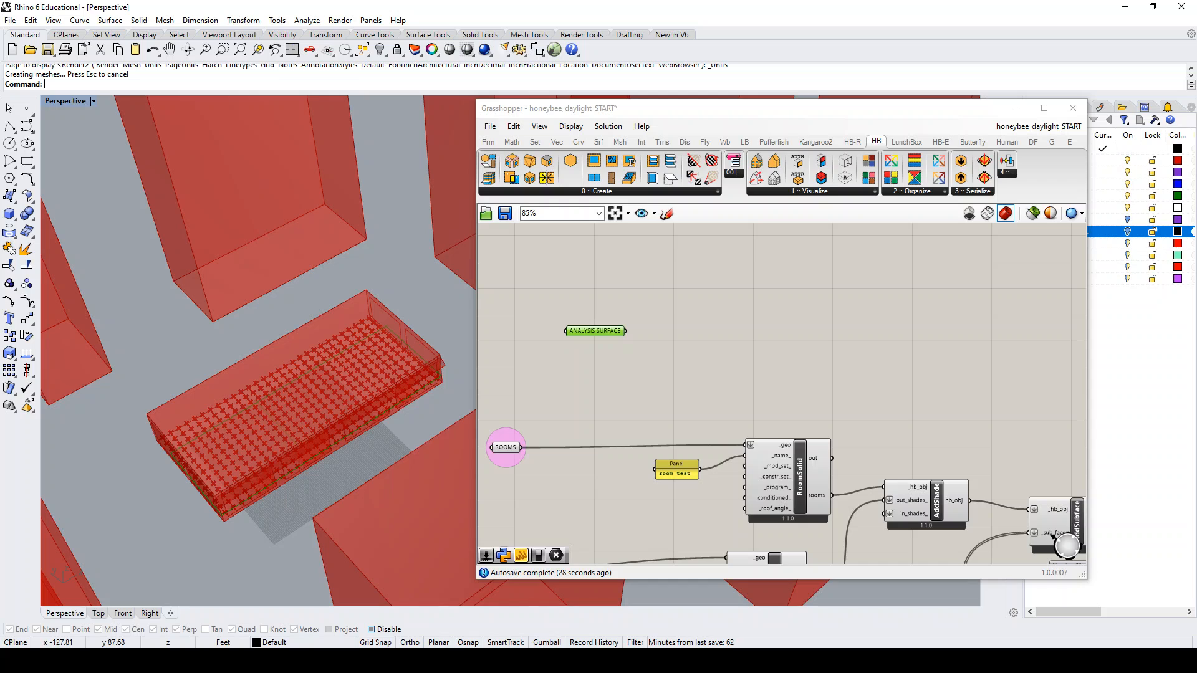
double_click(751, 377)
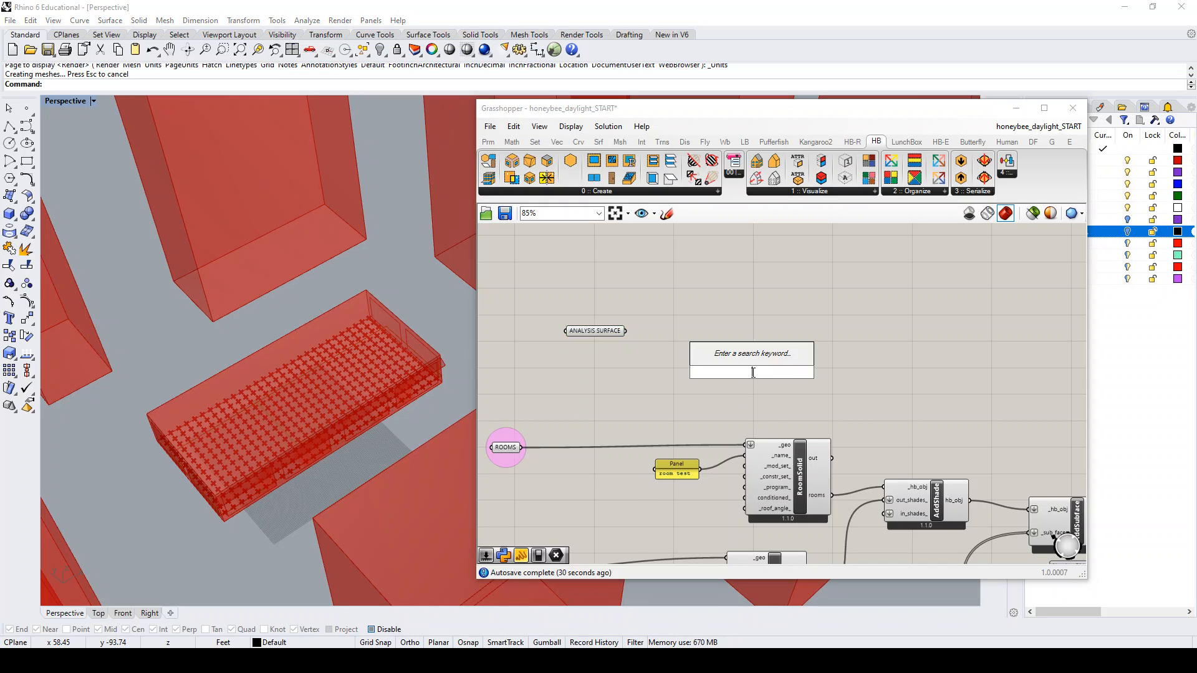
type("g")
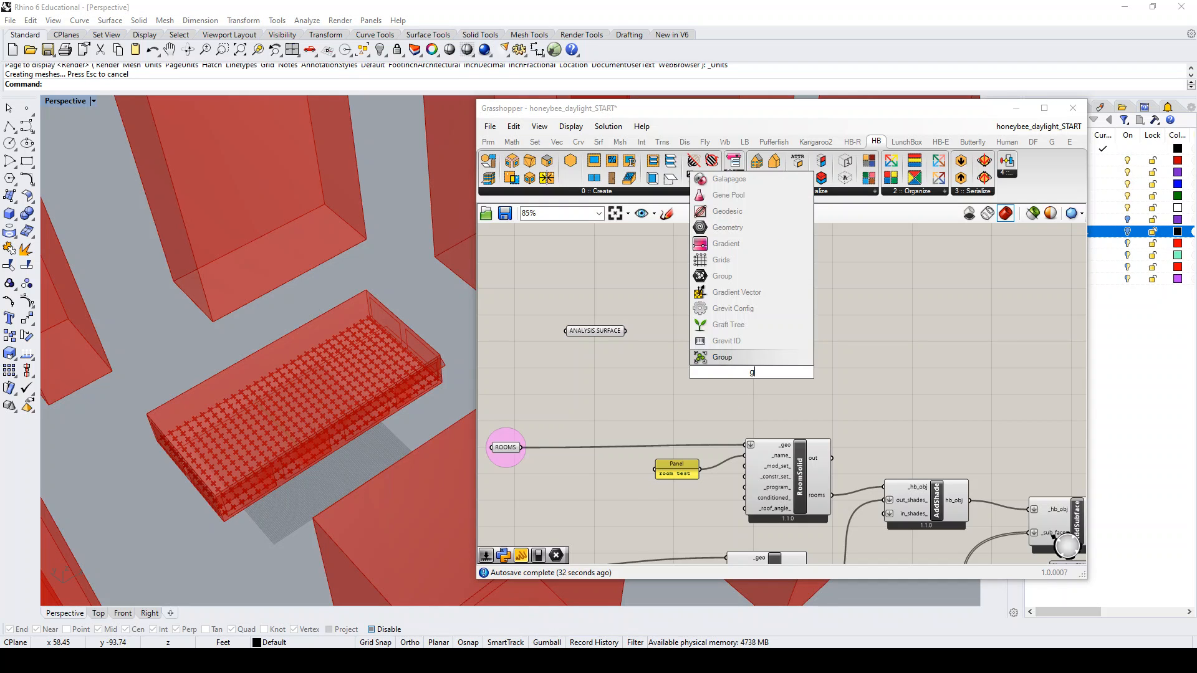
type("enerate")
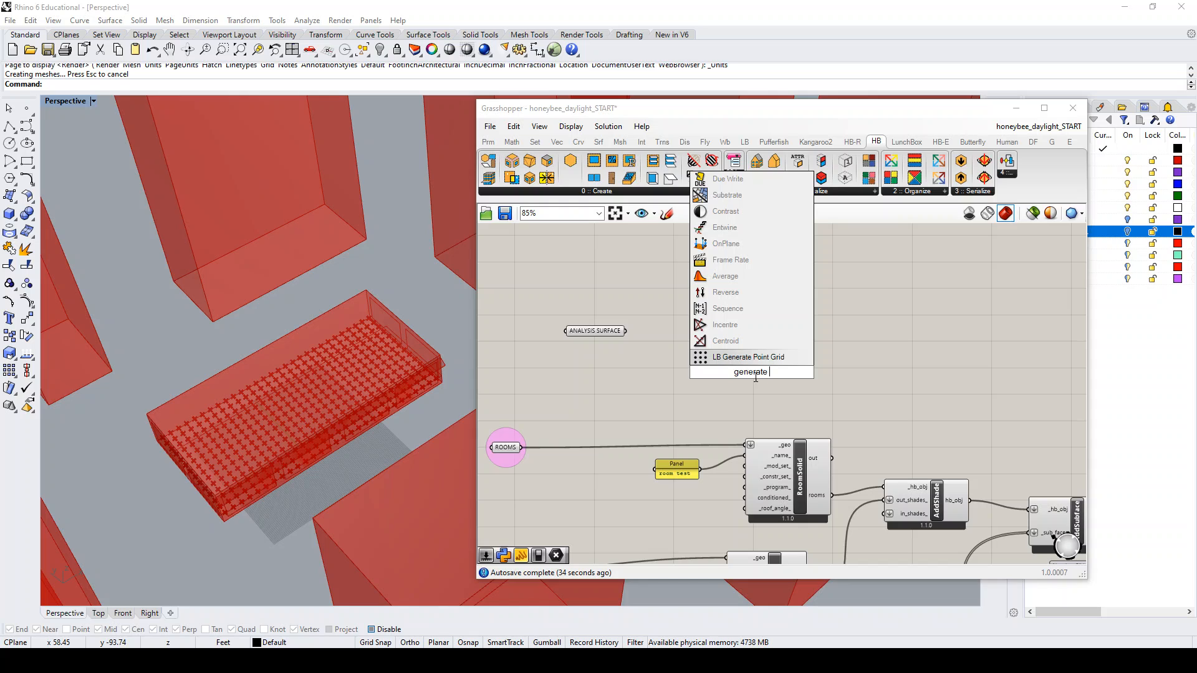
left_click(748, 357)
left_click_drag(739, 363, 748, 333)
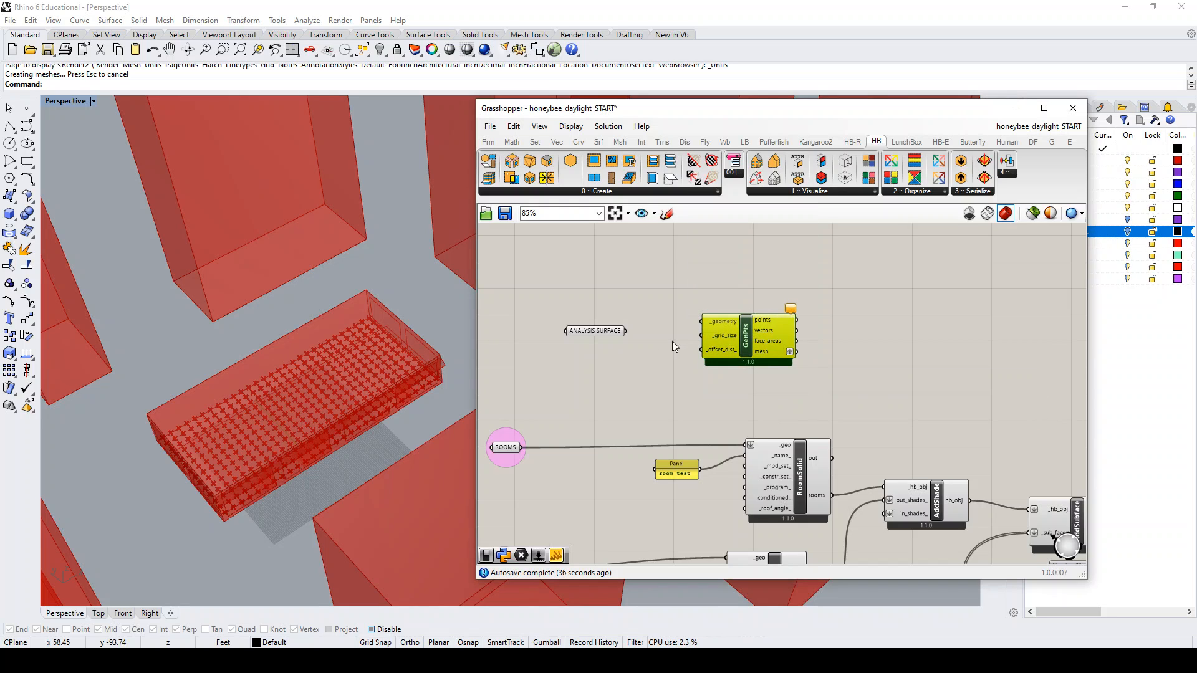
- Connect ANALYSIS SURFACE to GenPts' _geometry input and a new Number Slider set to 5 to its _grid_size input
left_click_drag(626, 330, 757, 344)
double_click(660, 357)
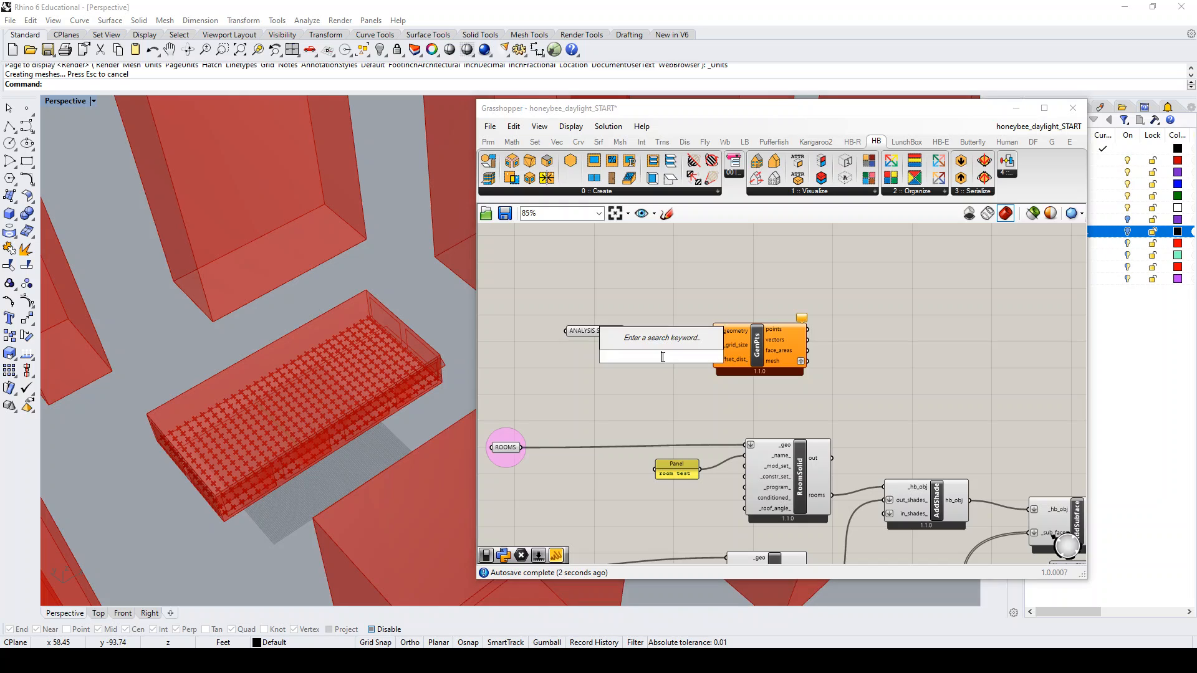
type("5")
key("Return")
left_click_drag(642, 356, 614, 349)
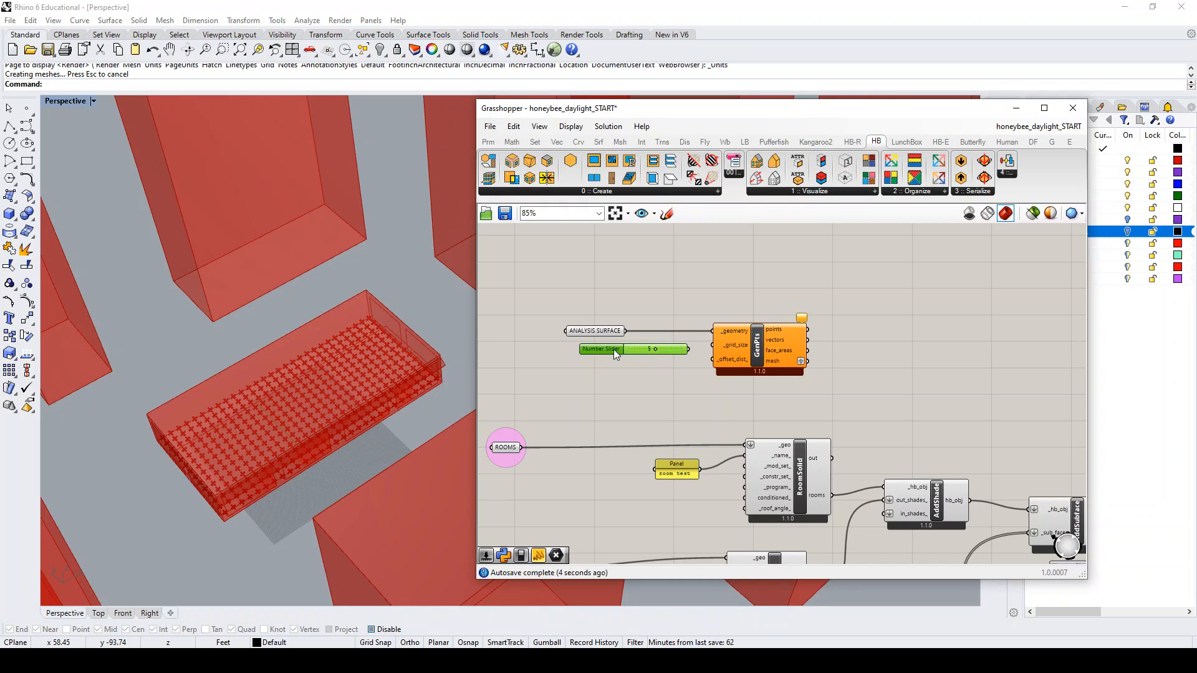
left_click_drag(688, 349, 713, 345)
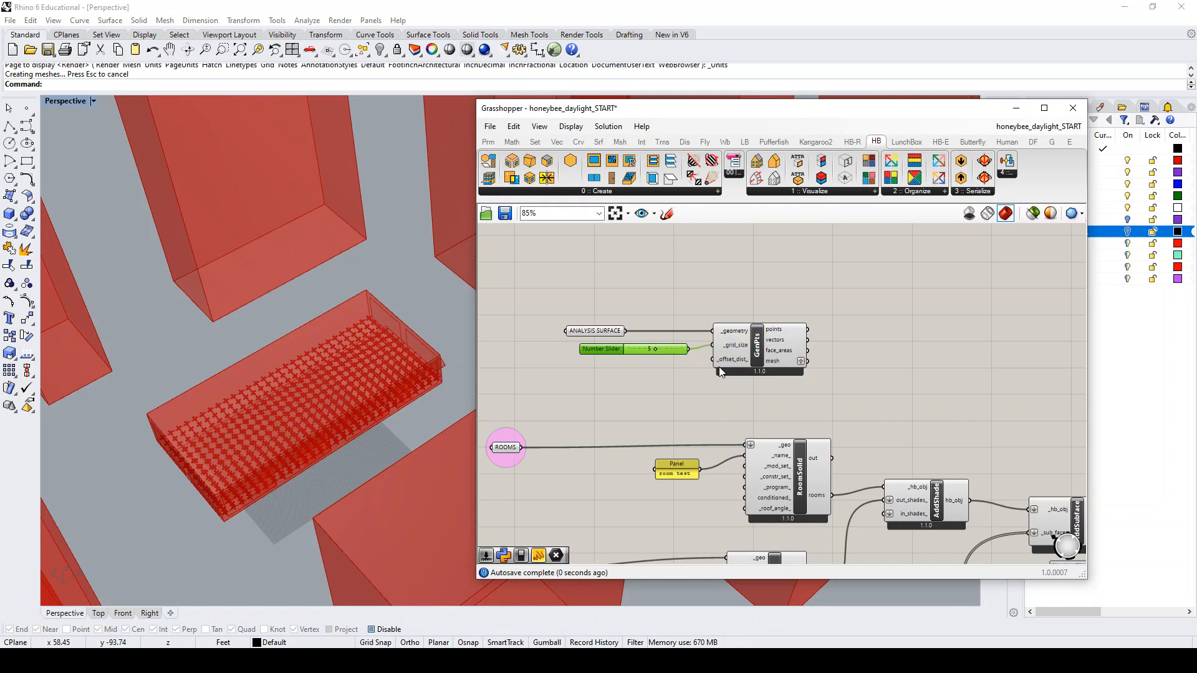
- Add an HB Sensor Grid component and connect GenPts' points, vectors and mesh outputs to its _positions, _directions_ and mesh_ inputs
double_click(854, 341)
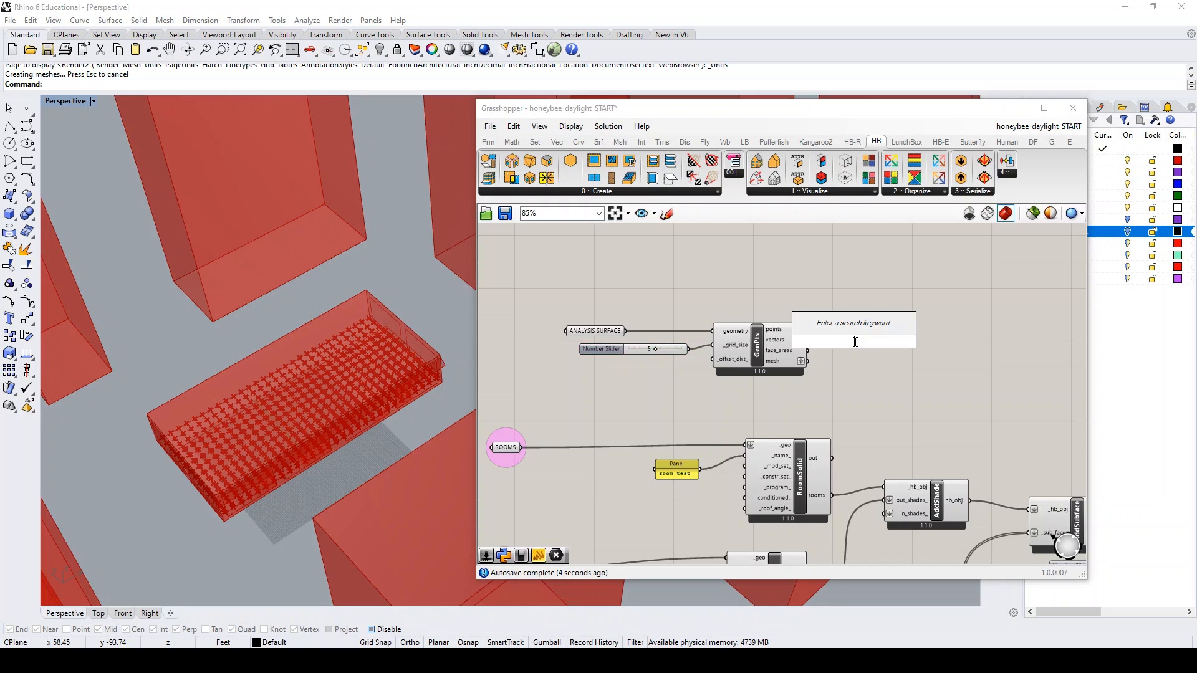
type("sensor")
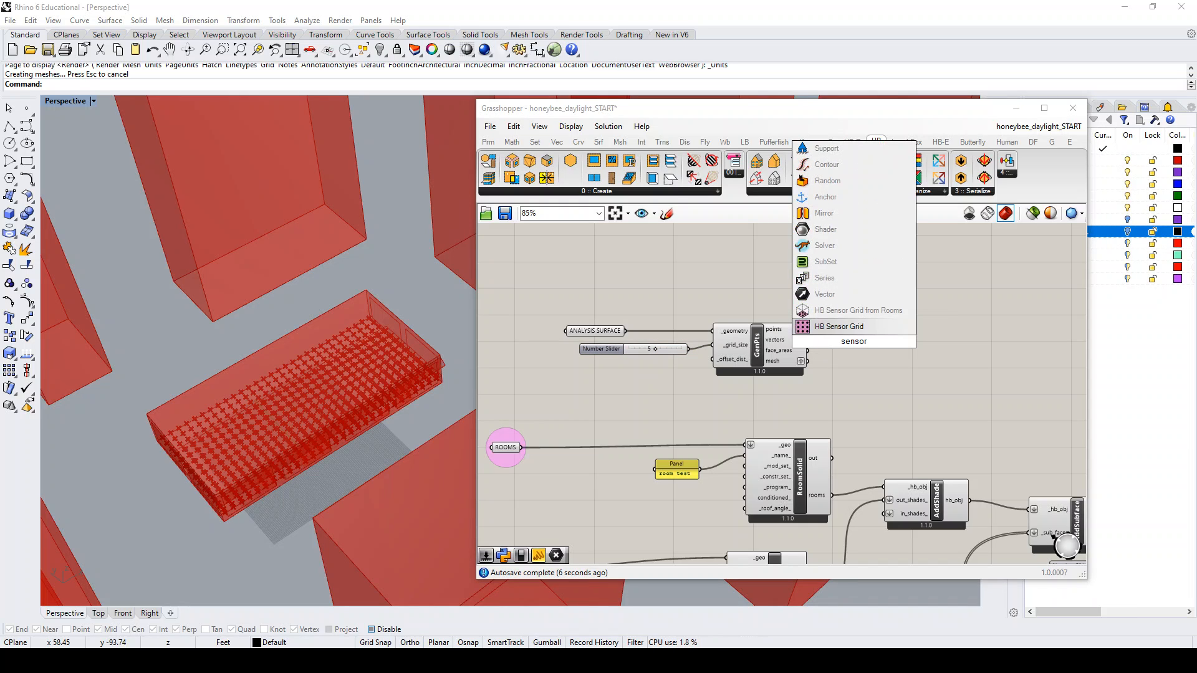
key("Return")
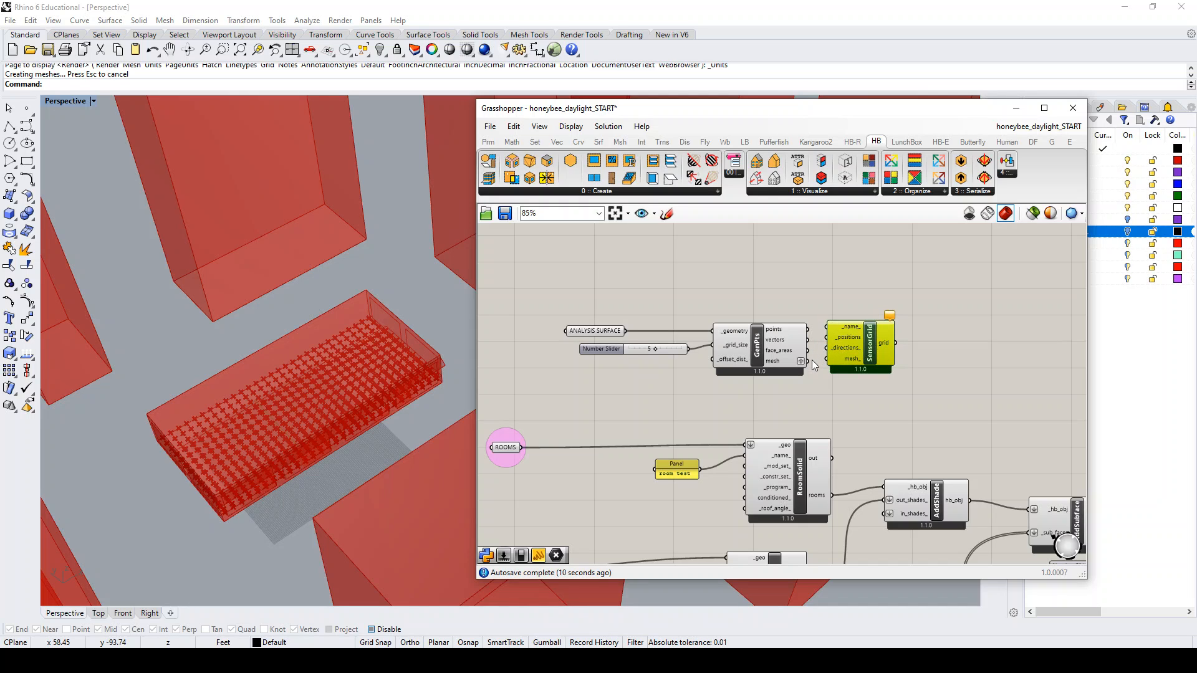
left_click_drag(808, 362, 845, 351)
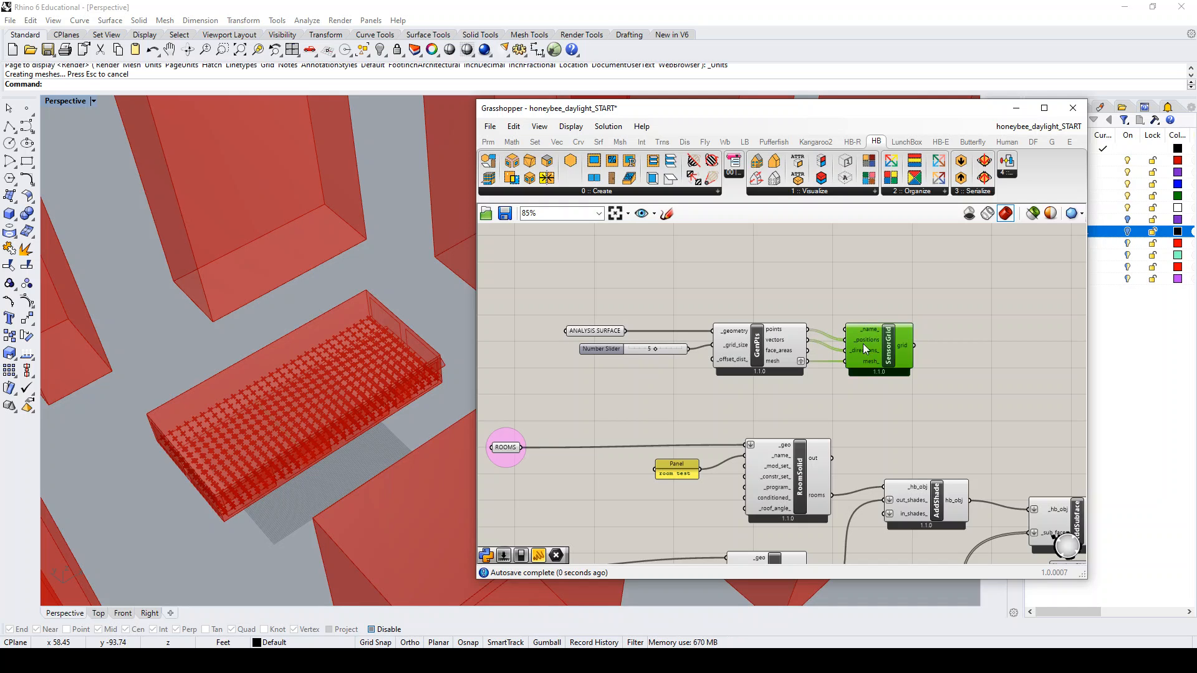
- Select the ANALYSIS SURFACE parameter, its slider, GenPts and SensorGrid together and move them above the BorderShades and GridRooms components
scroll(829, 335, "down", 5)
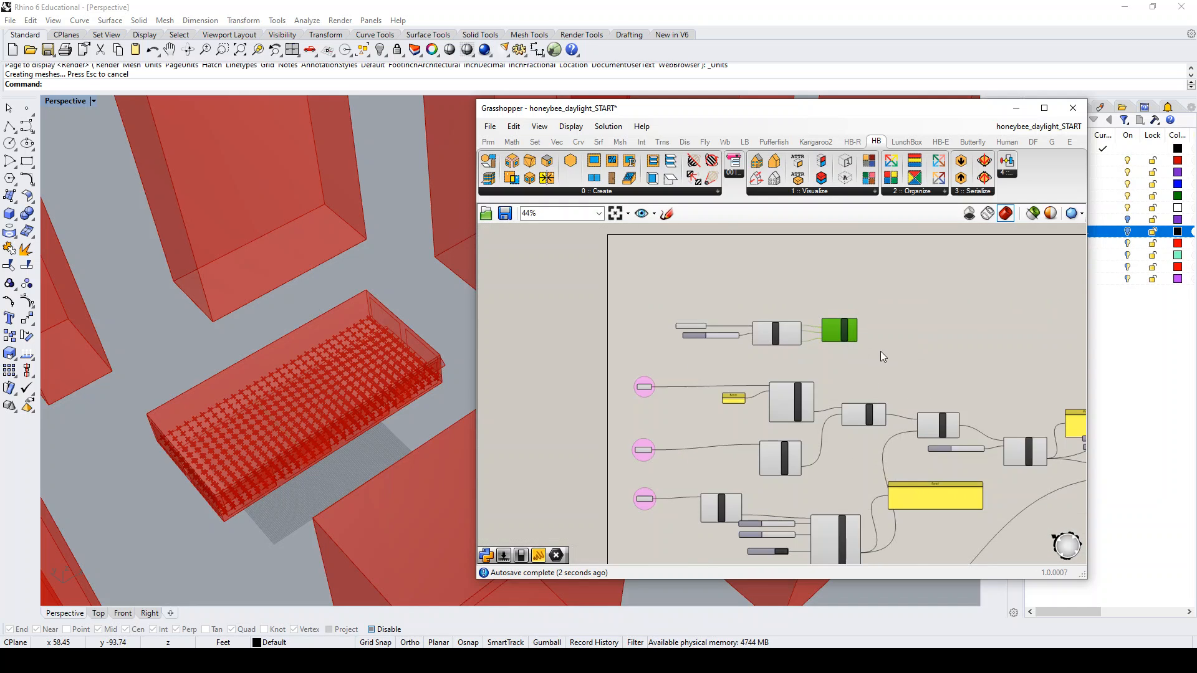
left_click_drag(880, 349, 685, 302)
scroll(760, 325, "up", 2)
scroll(763, 330, "up", 5)
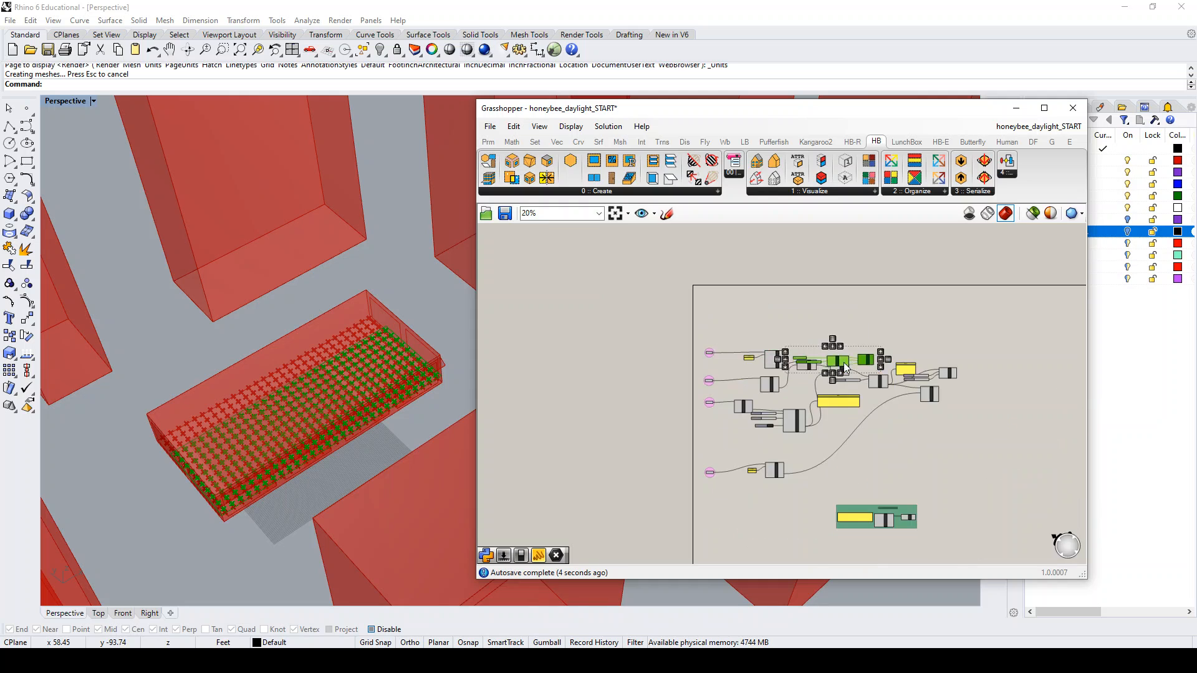
left_click_drag(872, 263, 885, 256)
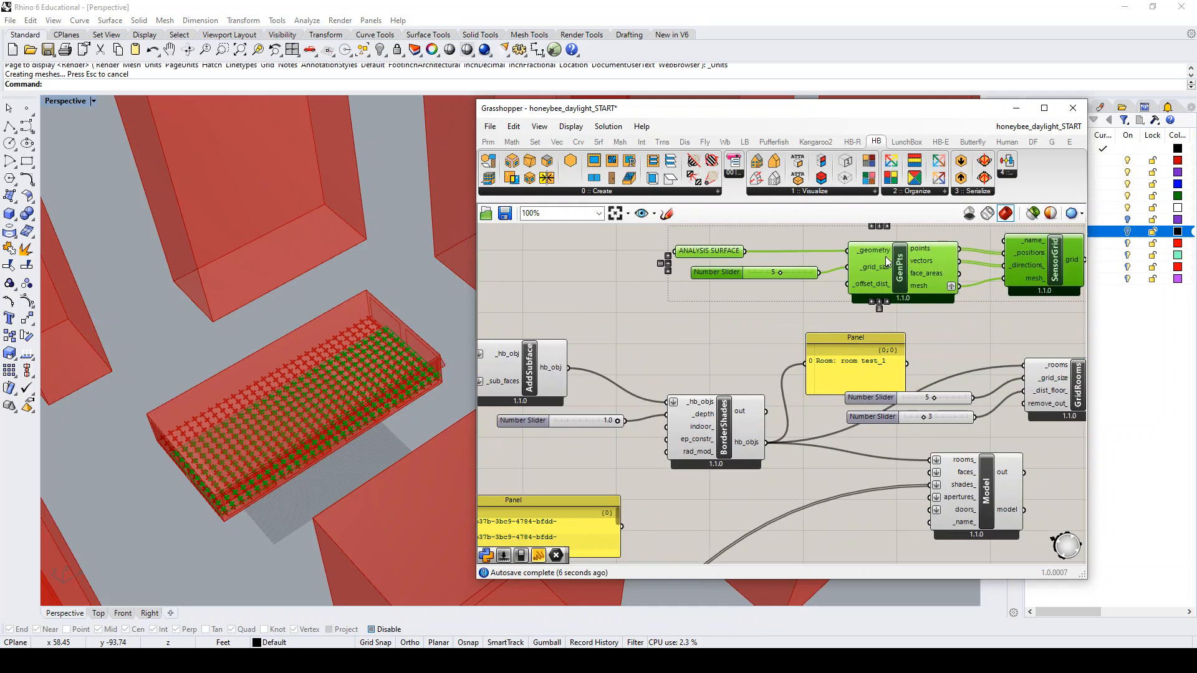
scroll(740, 260, "down", 2)
scroll(911, 298, "up", 2)
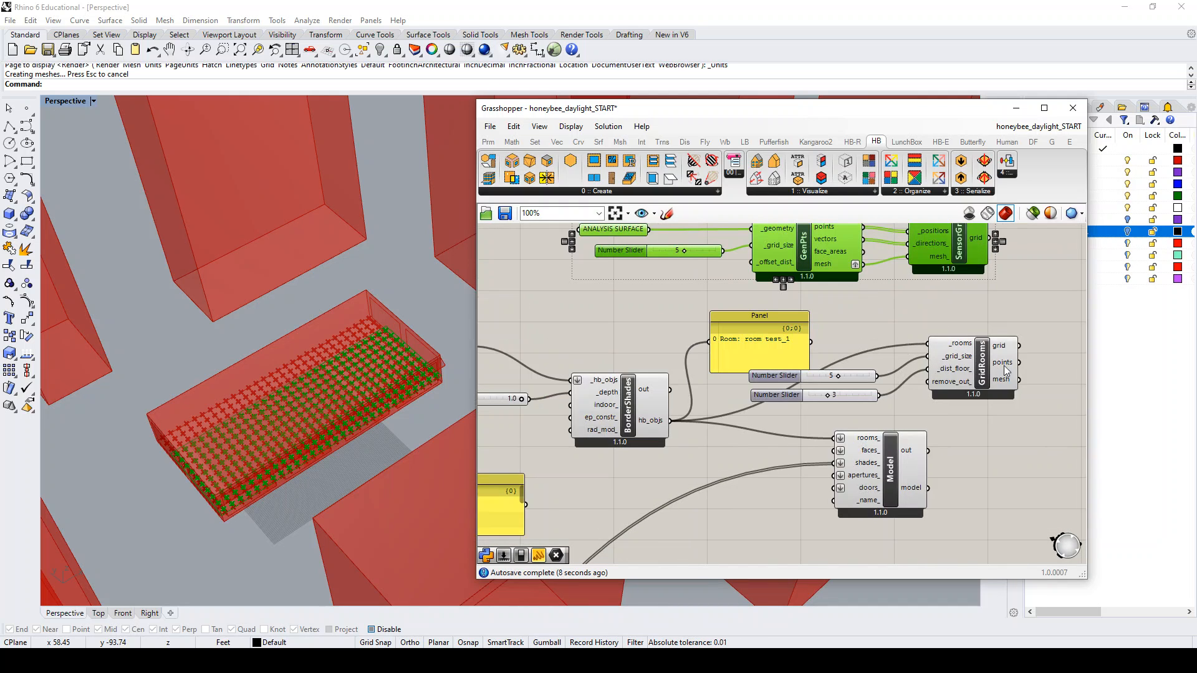
scroll(705, 398, "down", 1)
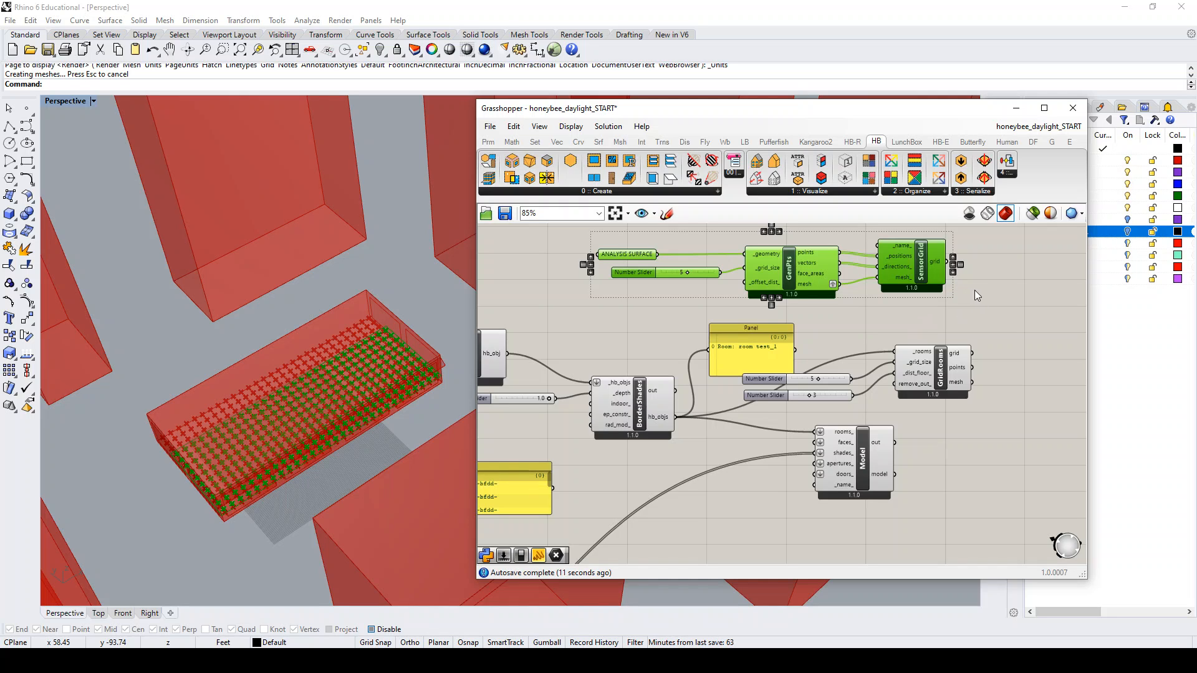
left_click(294, 480)
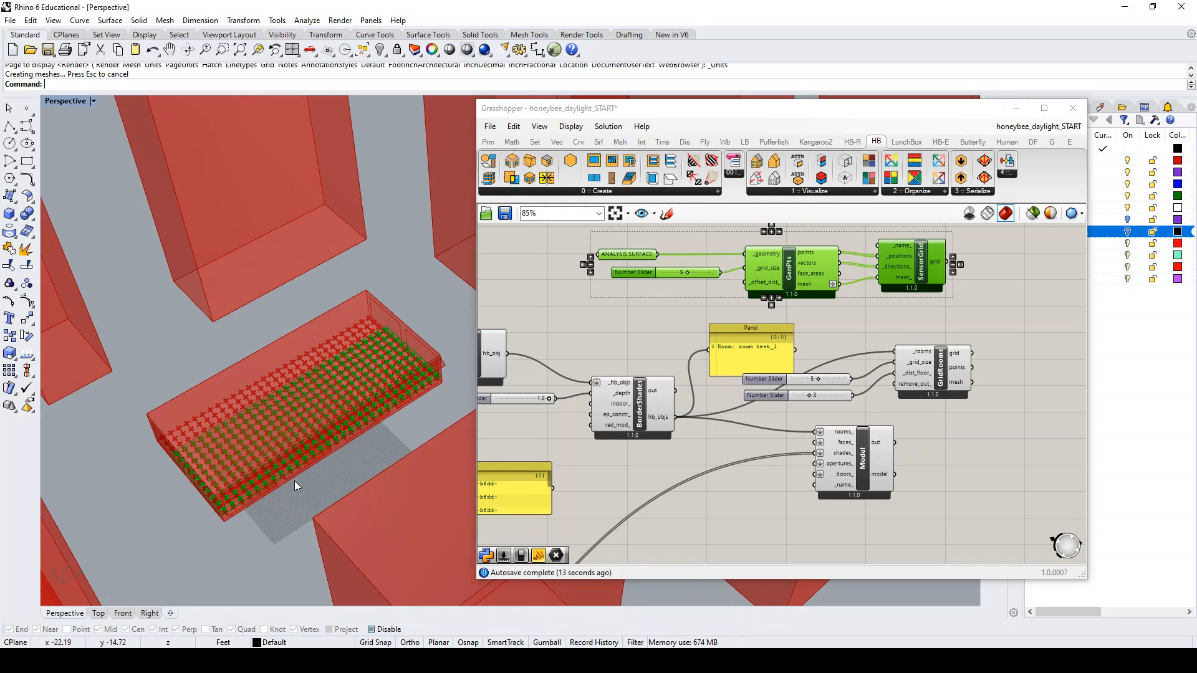
left_click(966, 322)
scroll(960, 343, "down", 3)
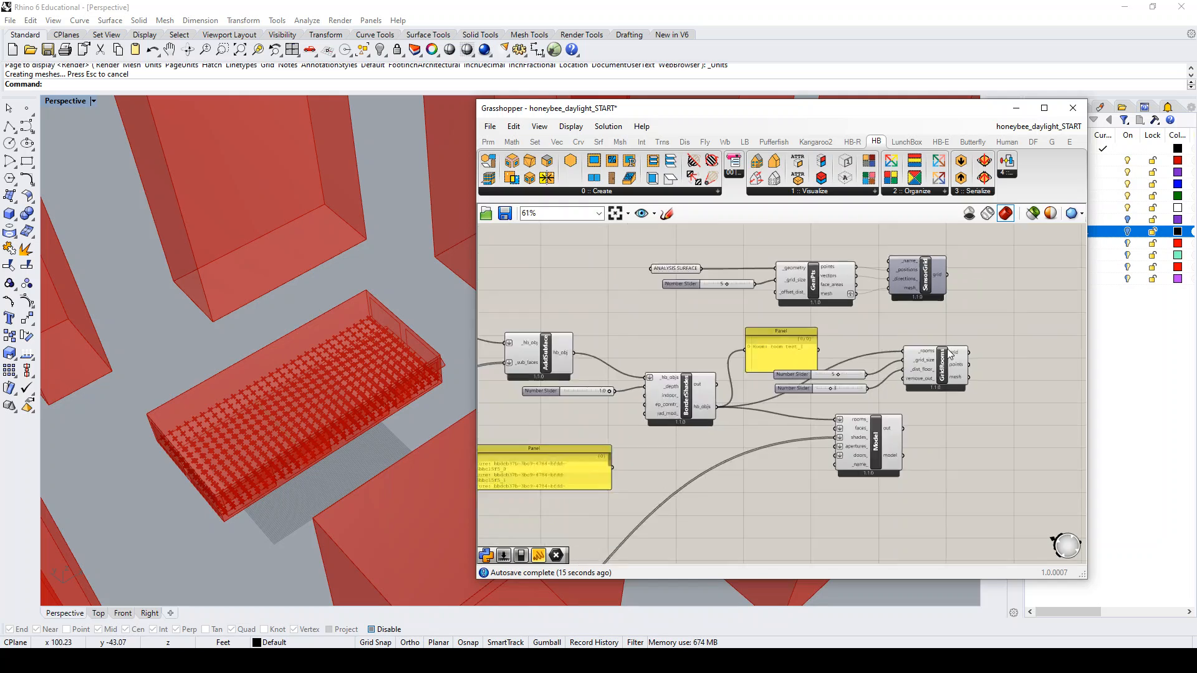
- Disable the ANALYSIS SURFACE parameter, its grid size slider, GenPts and SensorGrid
scroll(969, 319, "up", 3)
left_click_drag(980, 323, 569, 250)
middle_click(704, 272)
left_click(728, 281)
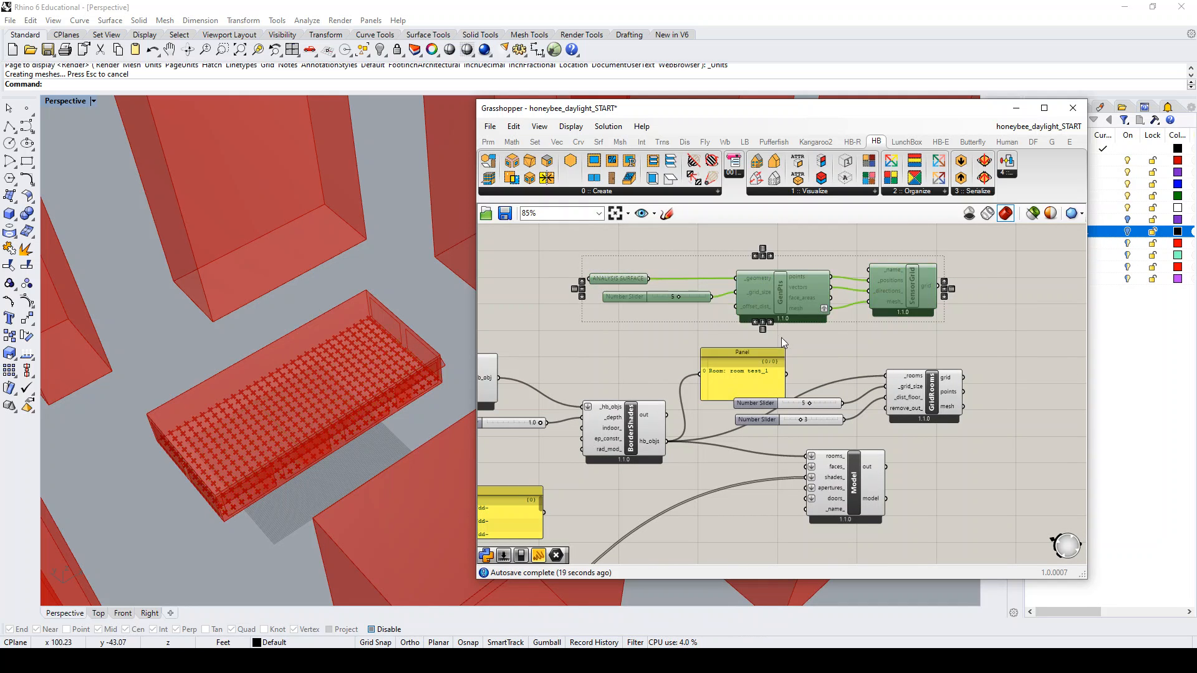
- Move the Model component so it sits directly beneath GridRooms
scroll(780, 337, "down", 3)
left_click_drag(784, 320, 664, 227)
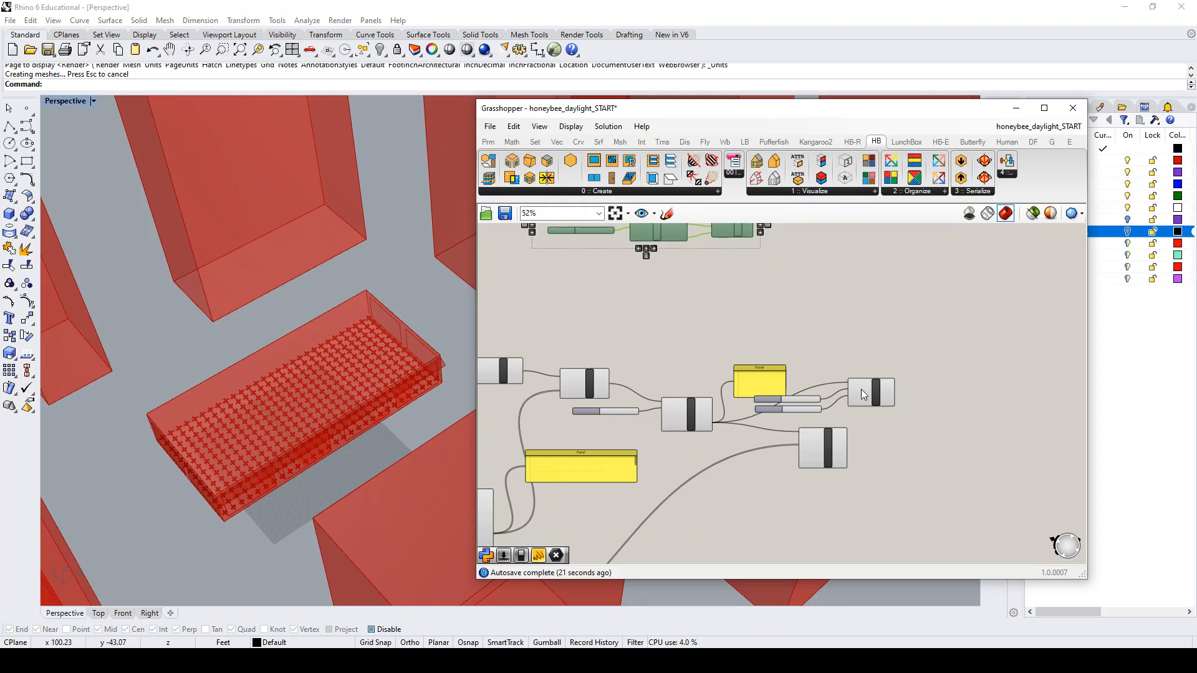
scroll(897, 392, "up", 5)
scroll(740, 366, "down", 3)
left_click_drag(707, 465, 801, 461)
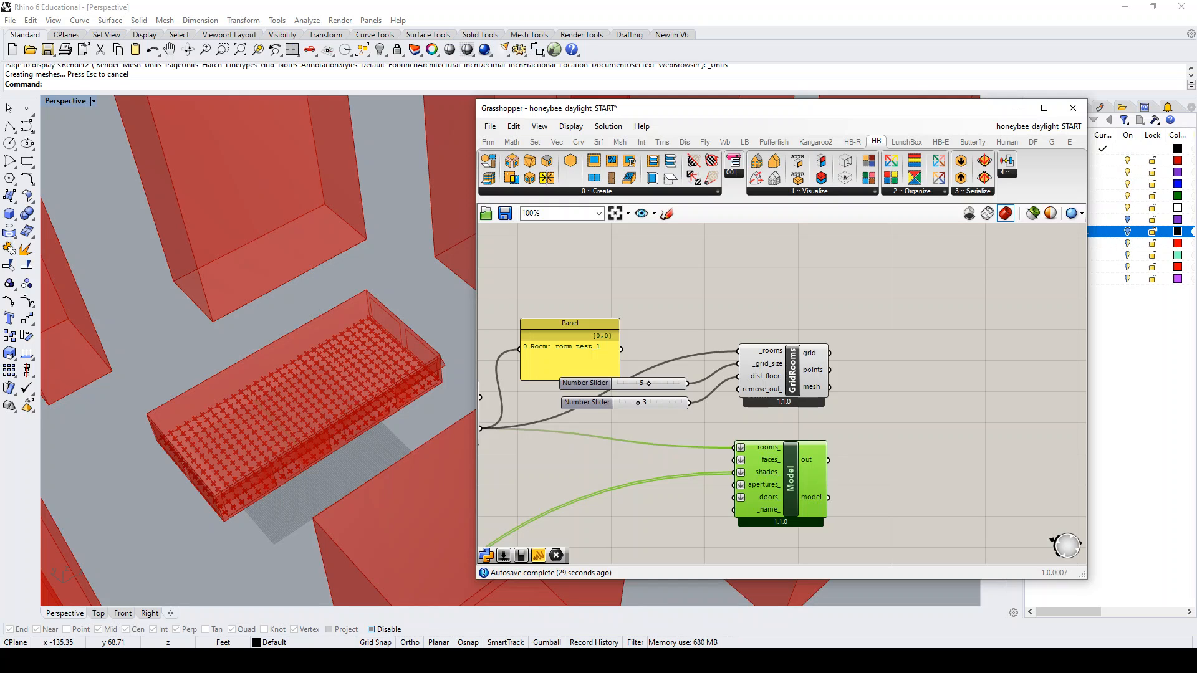
- Add an HB Assign Grids and Views component, connect Model's model output to its _model input, and place it beside GridRooms
double_click(922, 406)
type("assign grid")
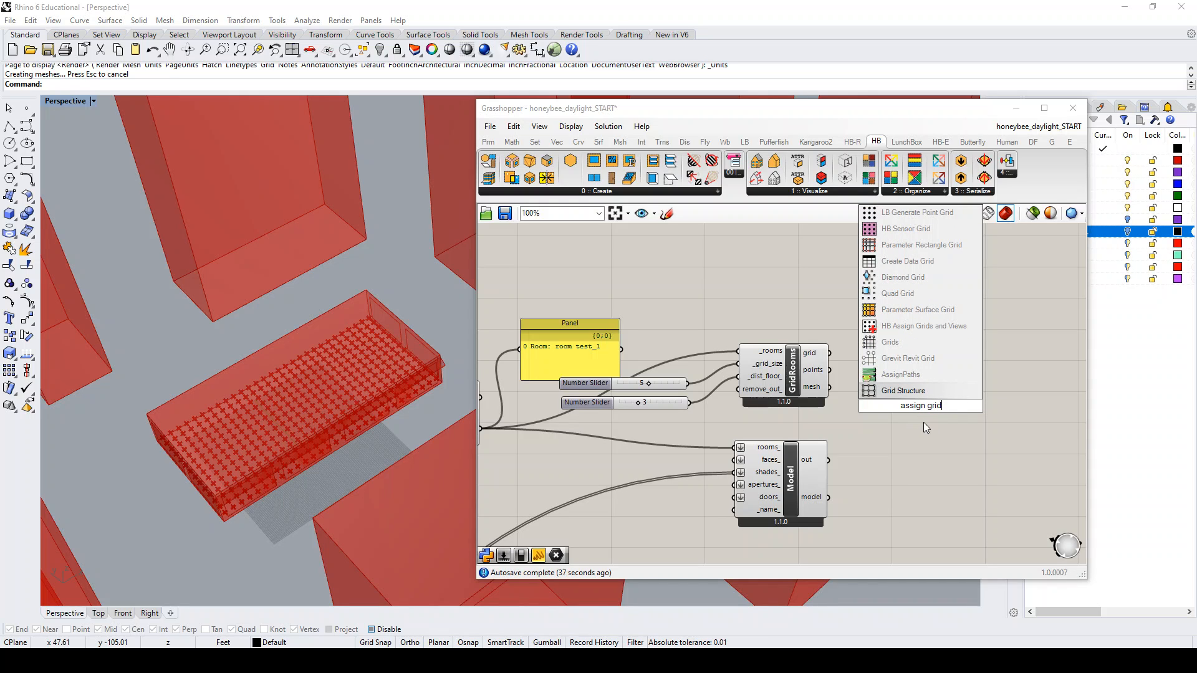
left_click(945, 332)
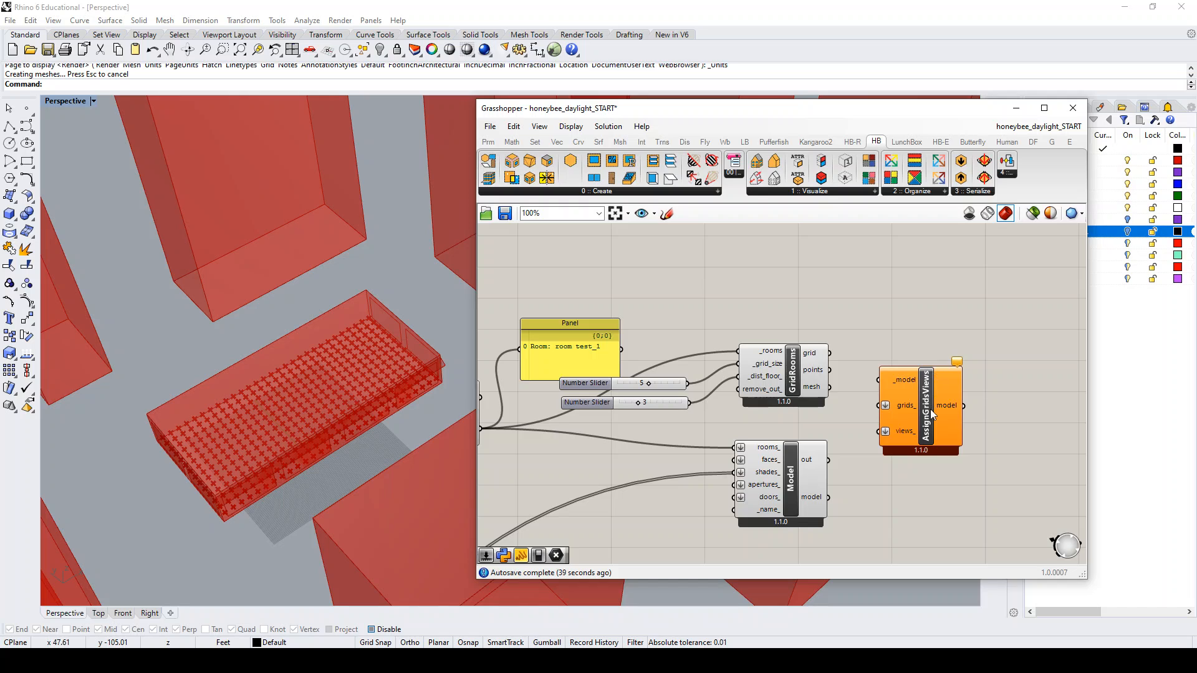
left_click_drag(830, 497, 872, 393)
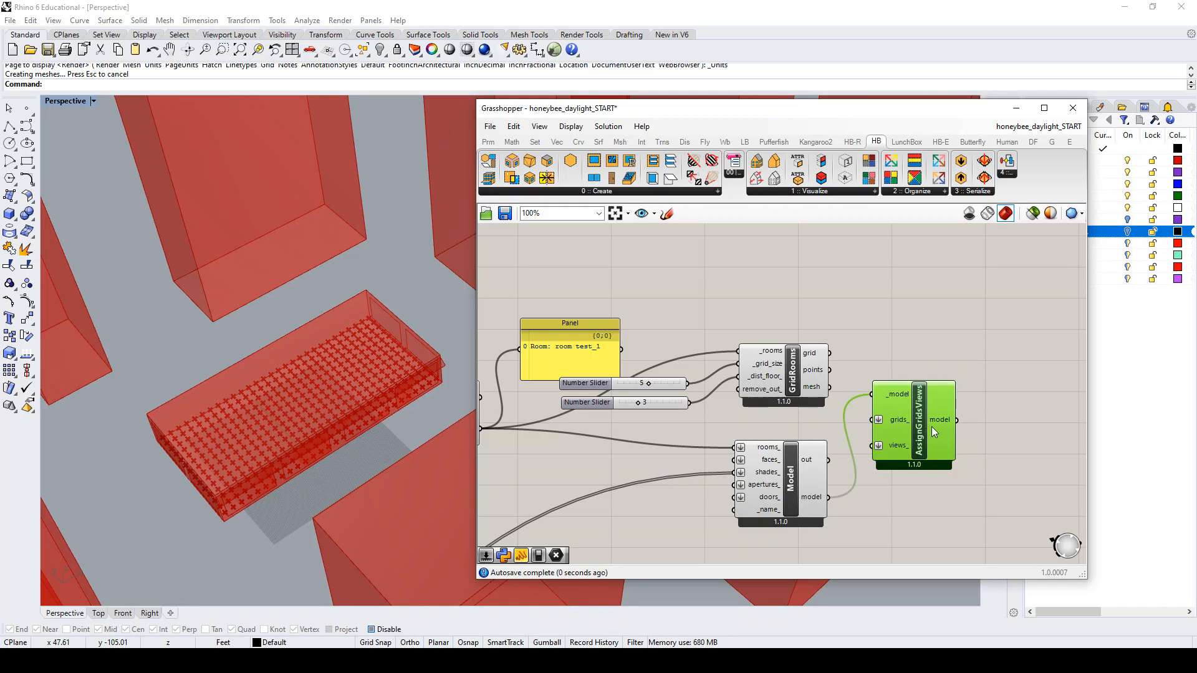
left_click_drag(931, 426, 944, 425)
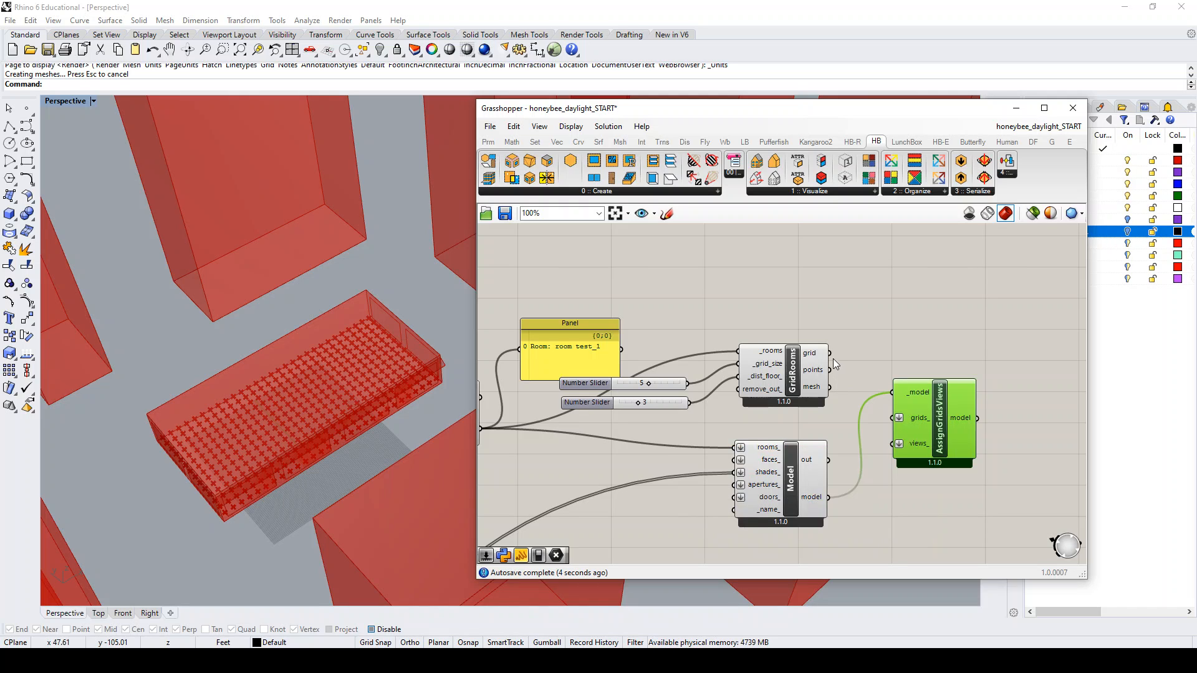
- Connect GridRooms' grid output to AssignGridsViews' grids_ input and move AssignGridsViews slightly up
left_click_drag(896, 408, 899, 419)
left_click_drag(939, 431, 939, 401)
scroll(929, 364, "down", 3)
scroll(918, 407, "up", 3)
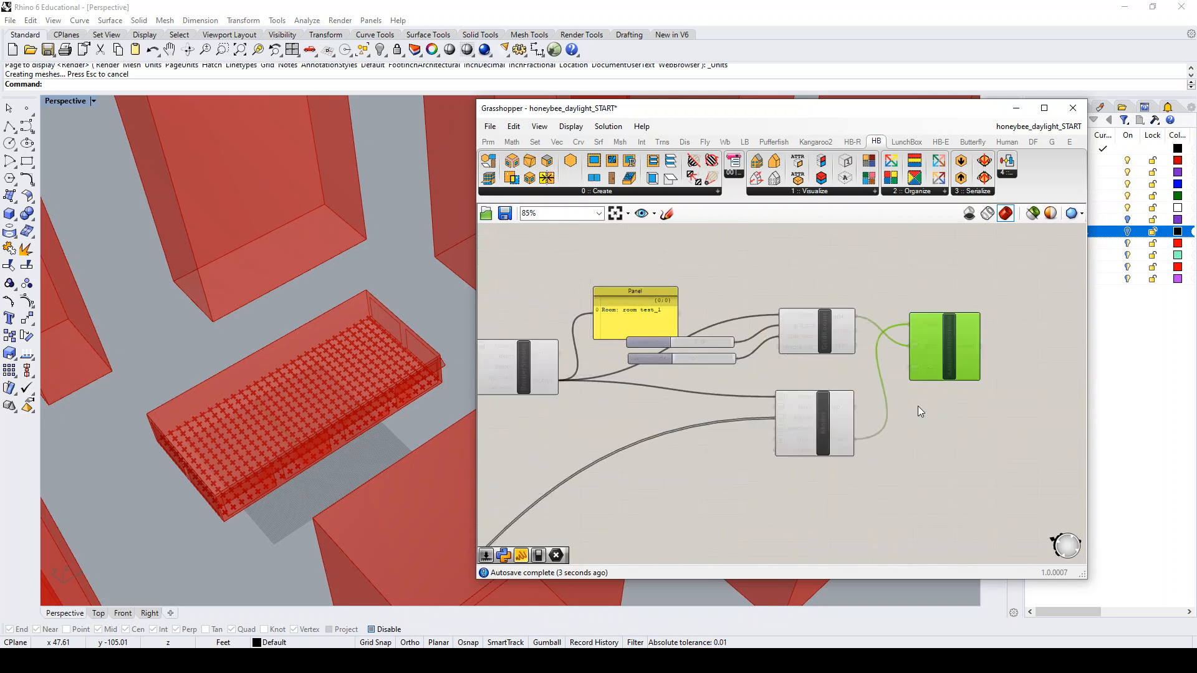
- Add an HB Vizualize Wireframe component below AssignGridsViews and connect Model's model output to its _hb_objs input
double_click(911, 445)
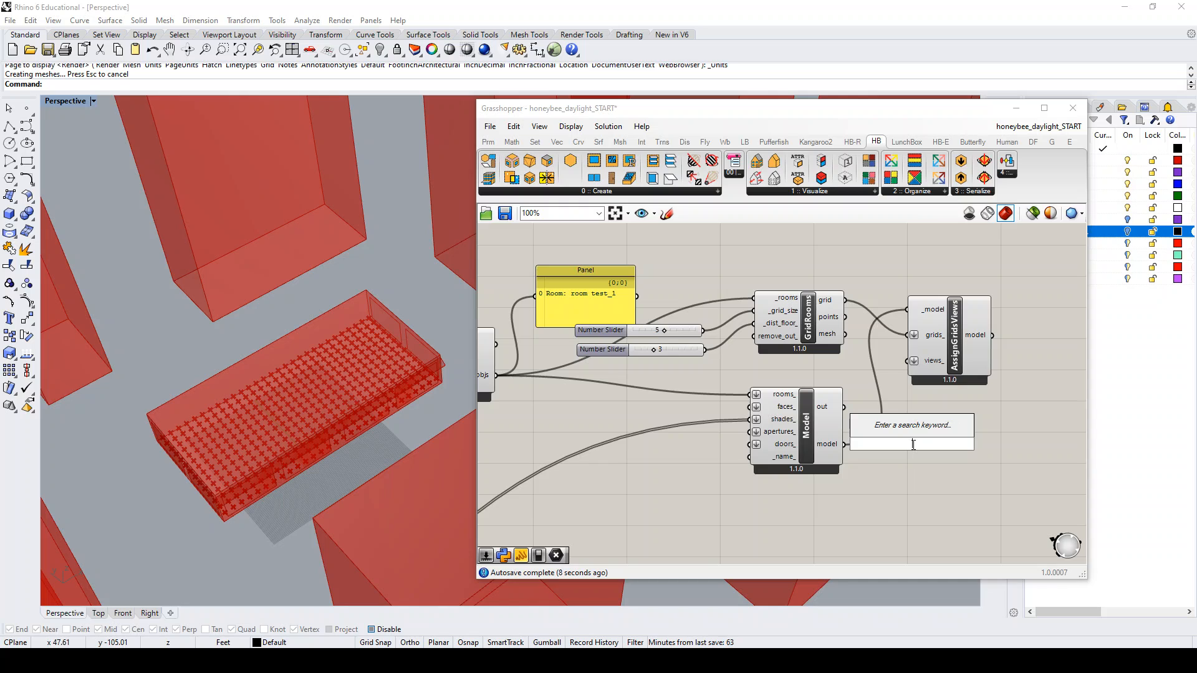
type("visua")
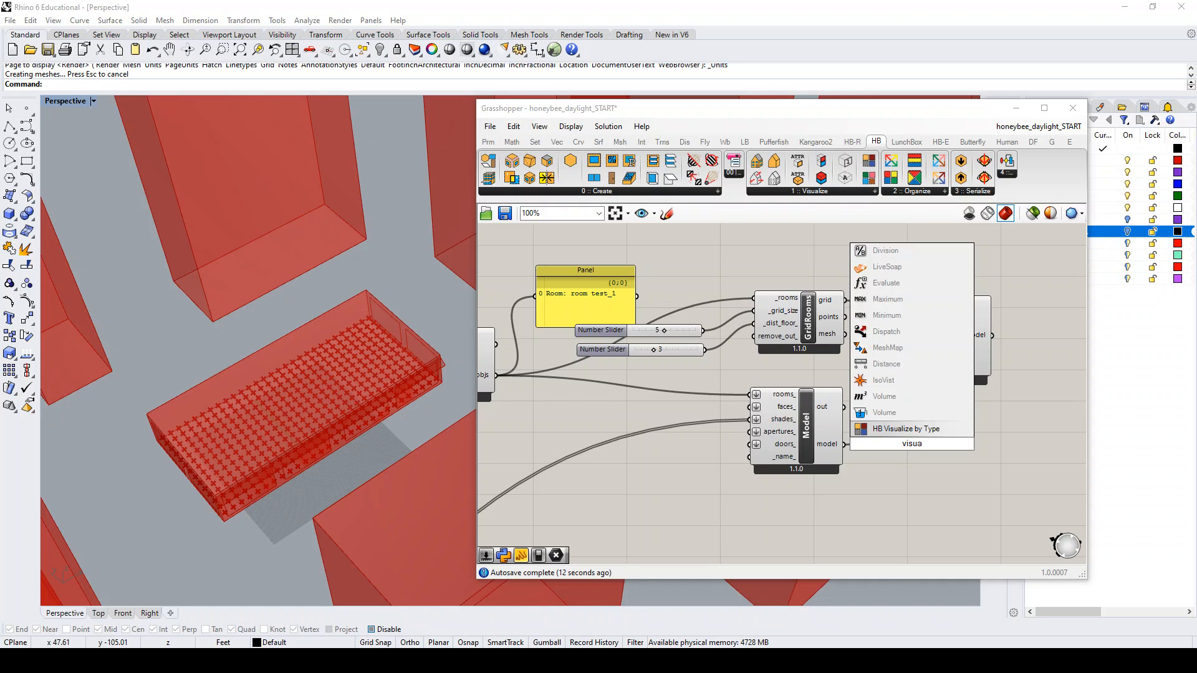
type("lize wi")
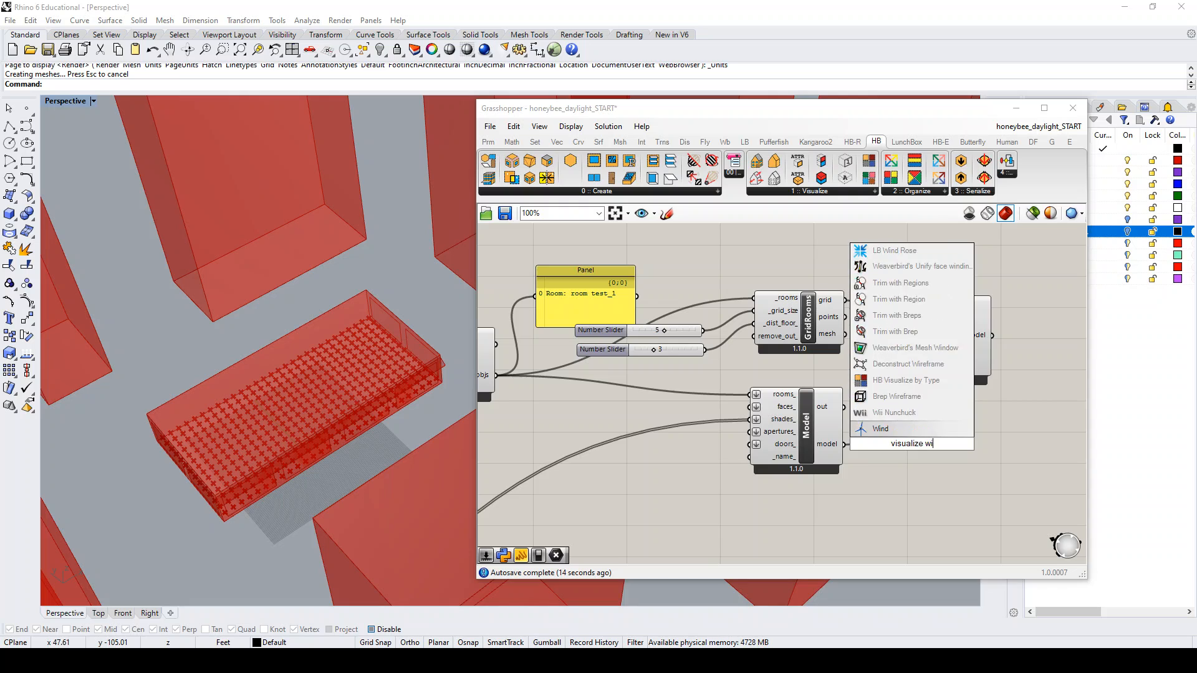
type("ref")
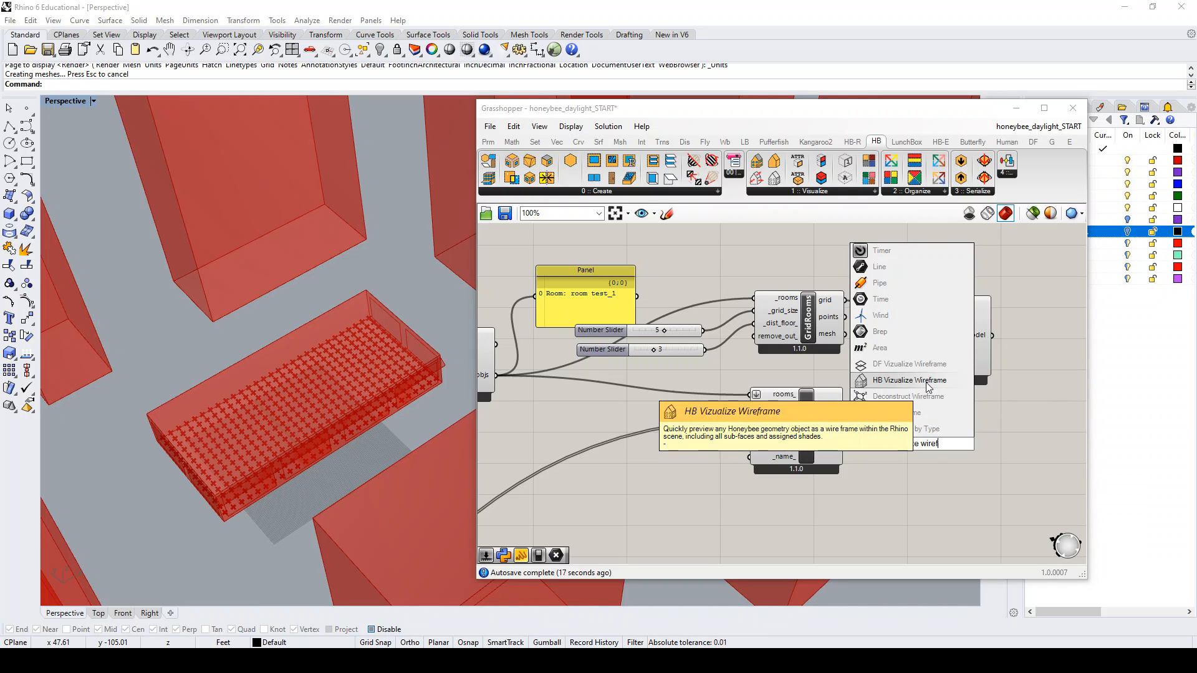
left_click(908, 380)
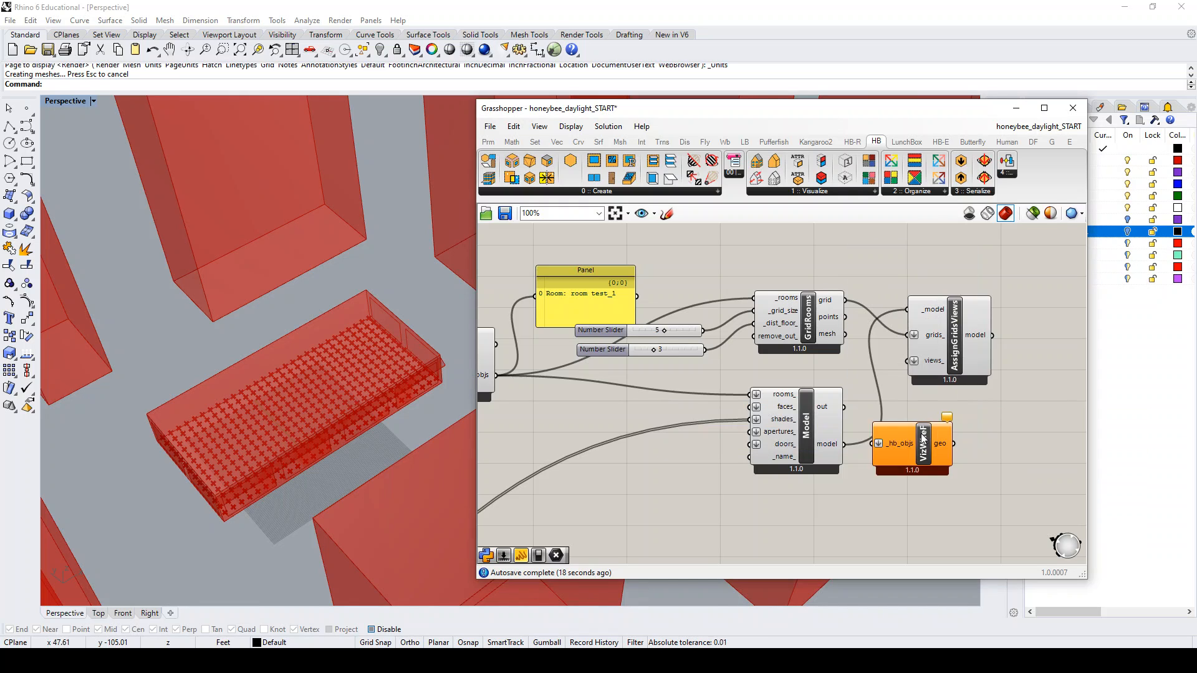
left_click_drag(922, 438, 898, 451)
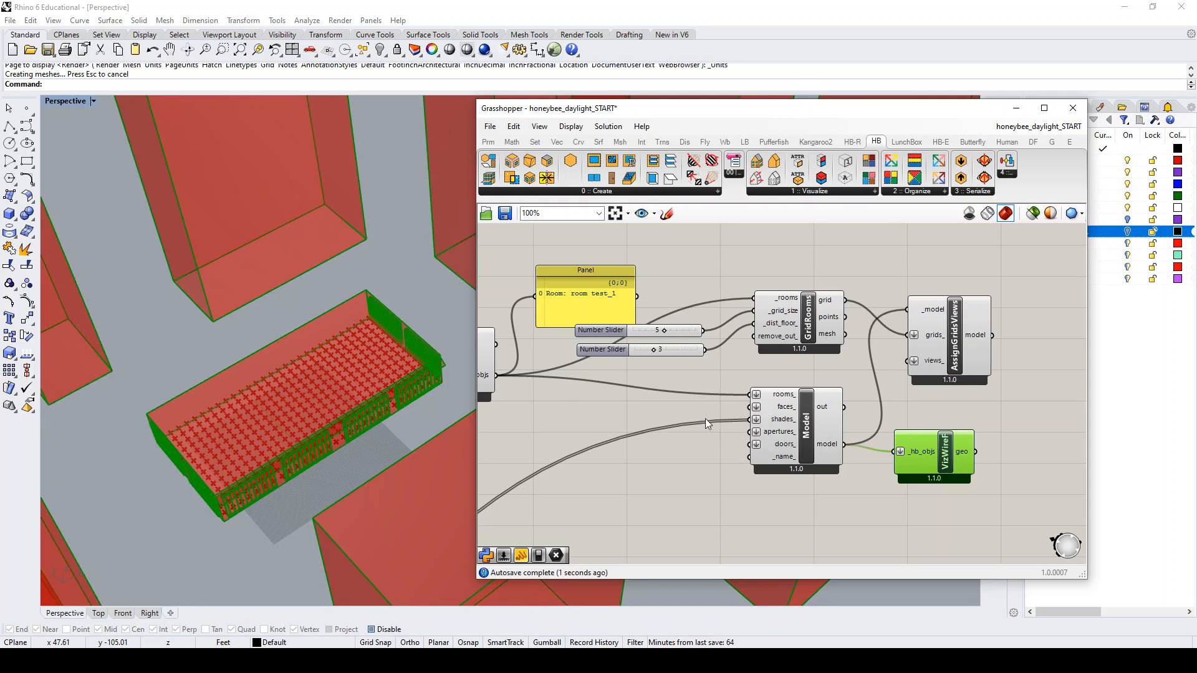
- Select the four input geometry parameters at the start of the definition and turn off their preview
scroll(705, 417, "down", 5)
left_click_drag(587, 516, 558, 421)
middle_click(597, 354)
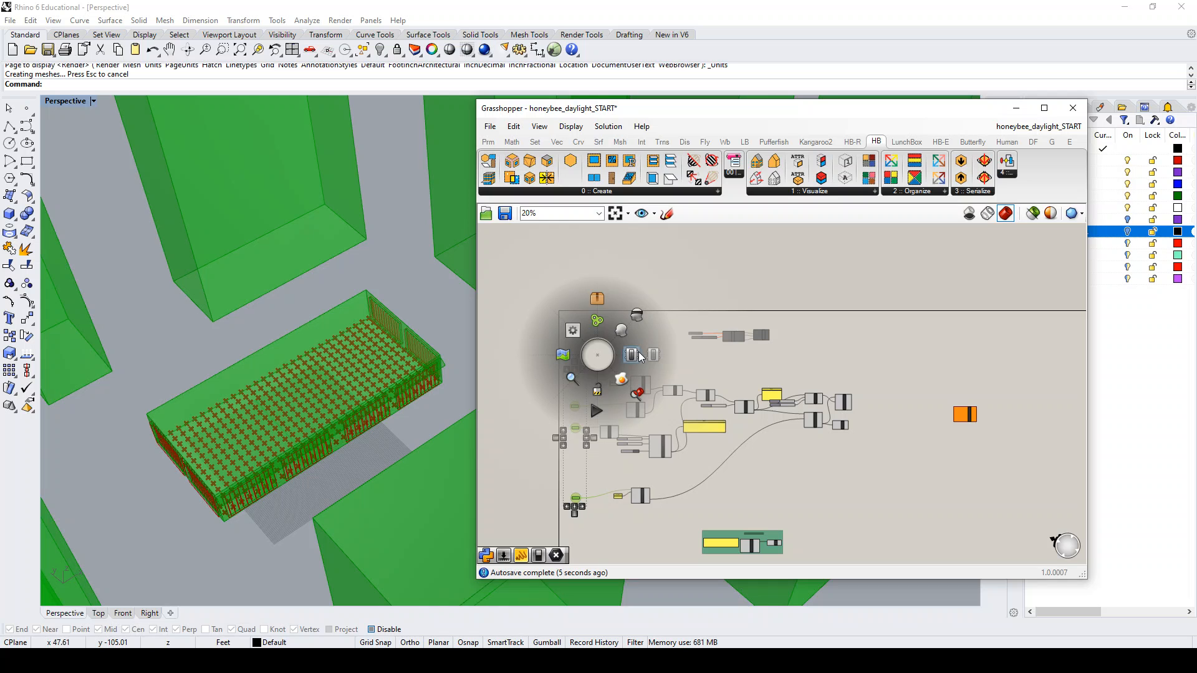
left_click(640, 316)
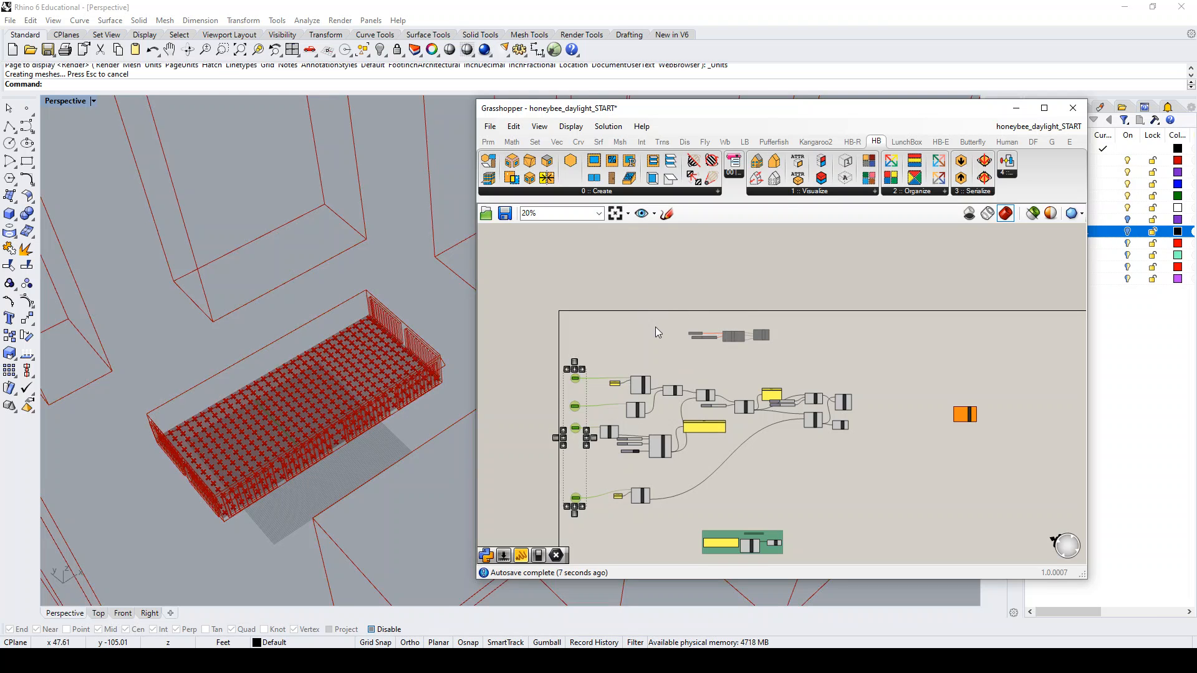
- Select the VizWireF component and examine the highlighted room, shading and context wireframes from several distances in the Rhino perspective viewport
scroll(845, 430, "up", 10)
left_click(804, 424)
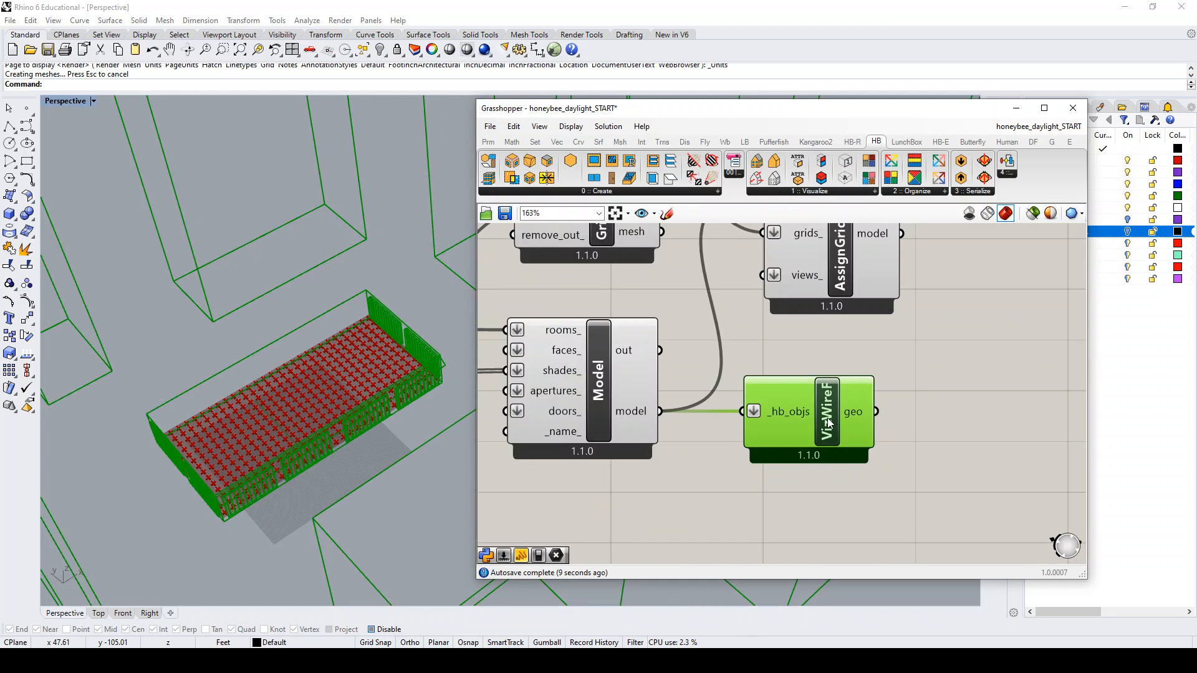
scroll(413, 483, "down", 10)
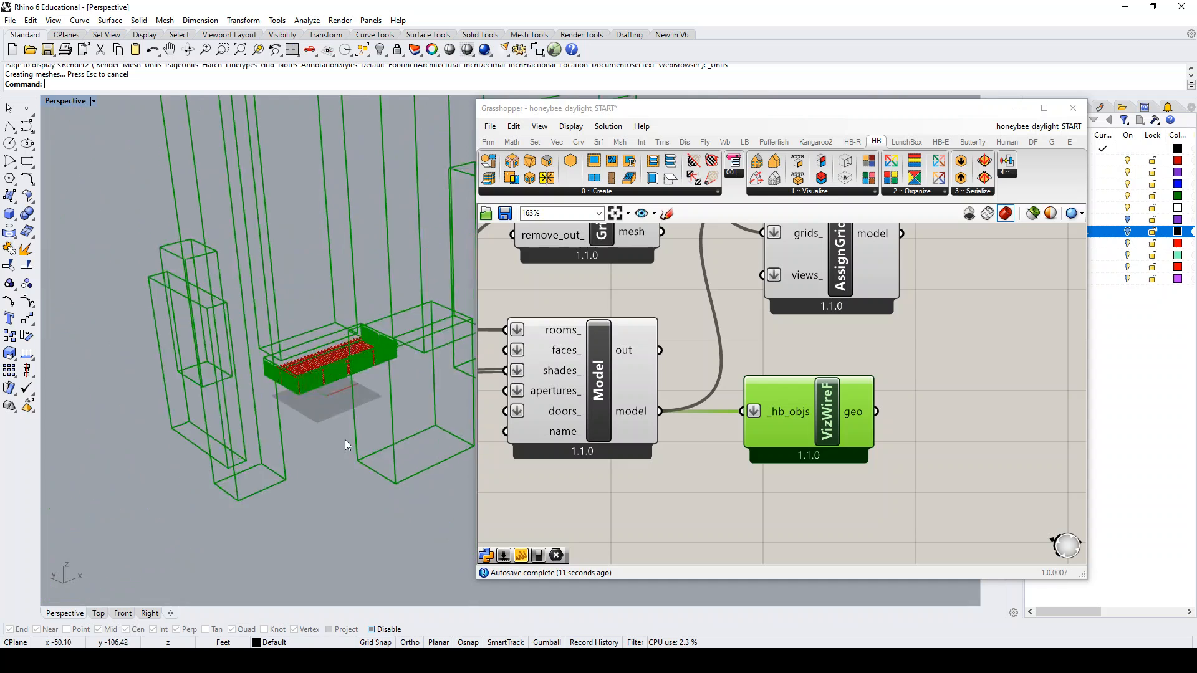
scroll(357, 413, "up", 8)
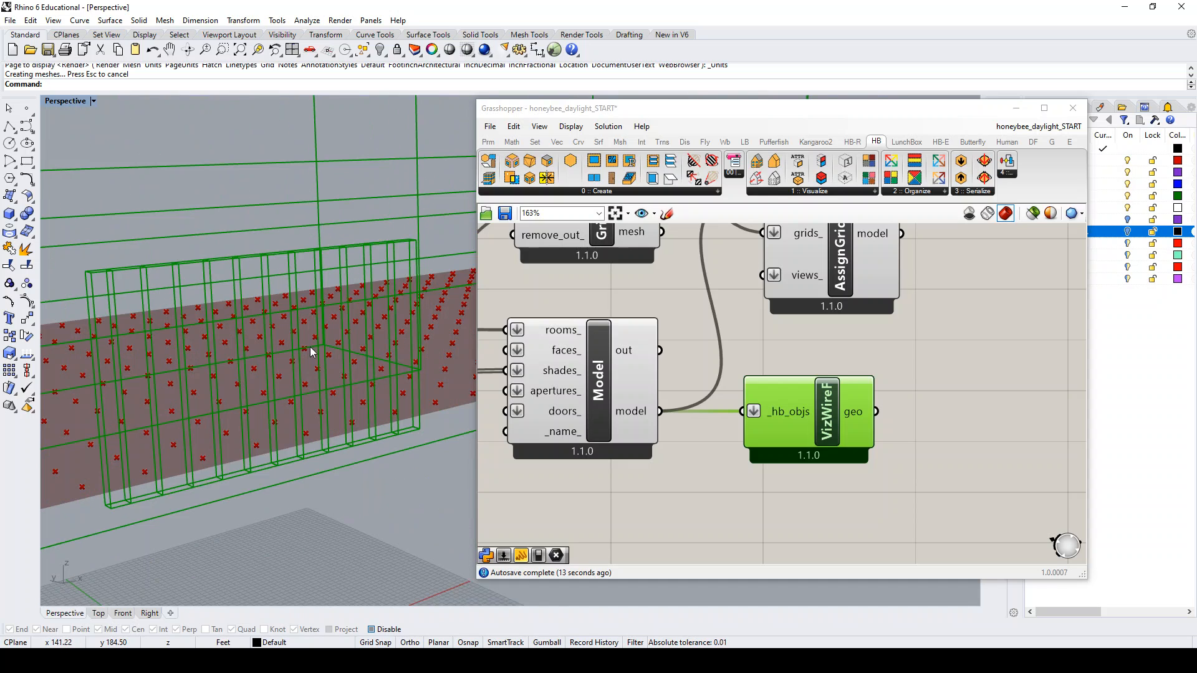
scroll(309, 346, "down", 3)
scroll(323, 367, "up", 6)
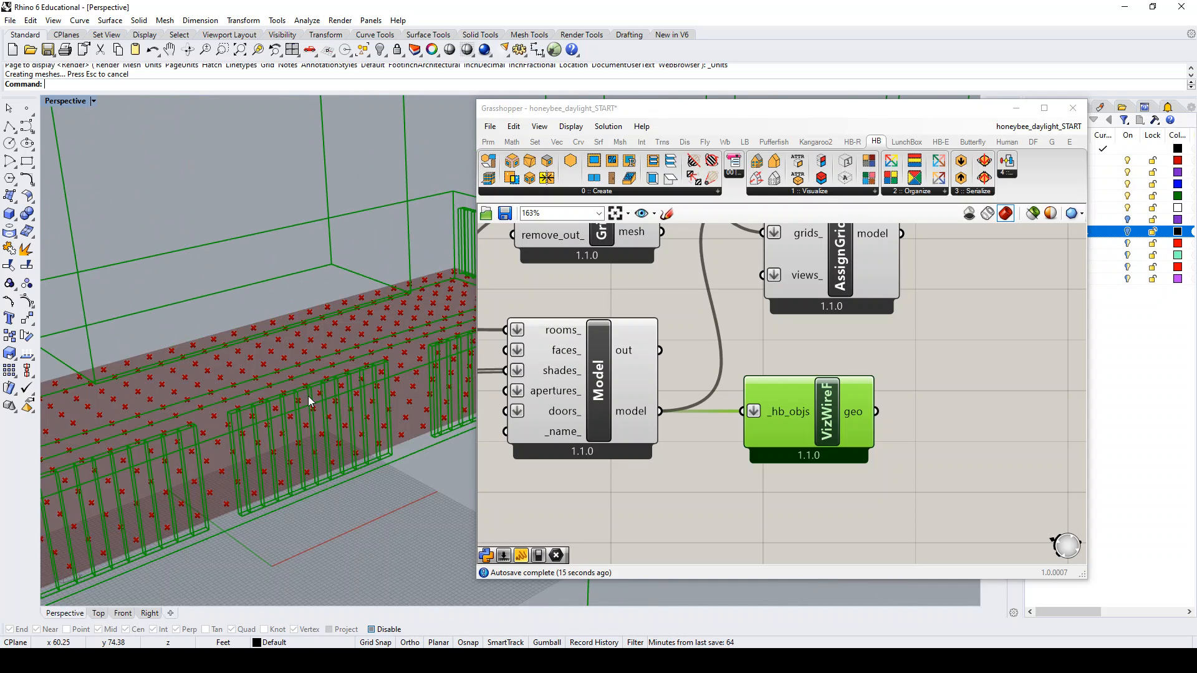
scroll(341, 350, "down", 8)
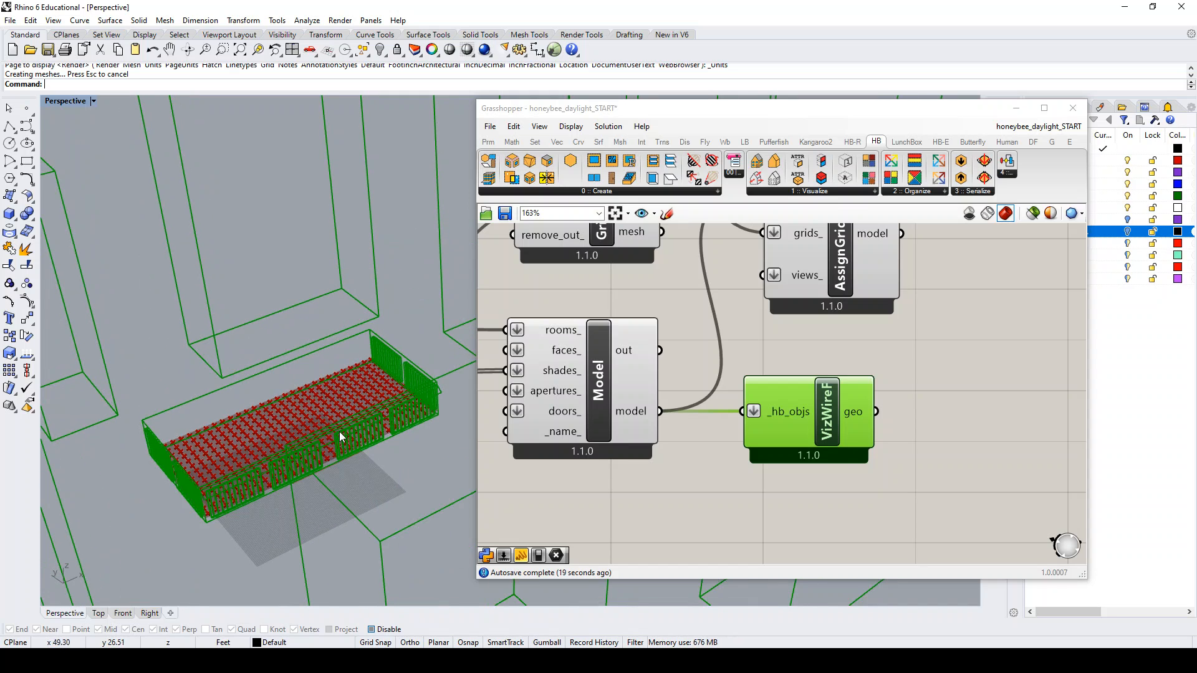
scroll(349, 405, "down", 4)
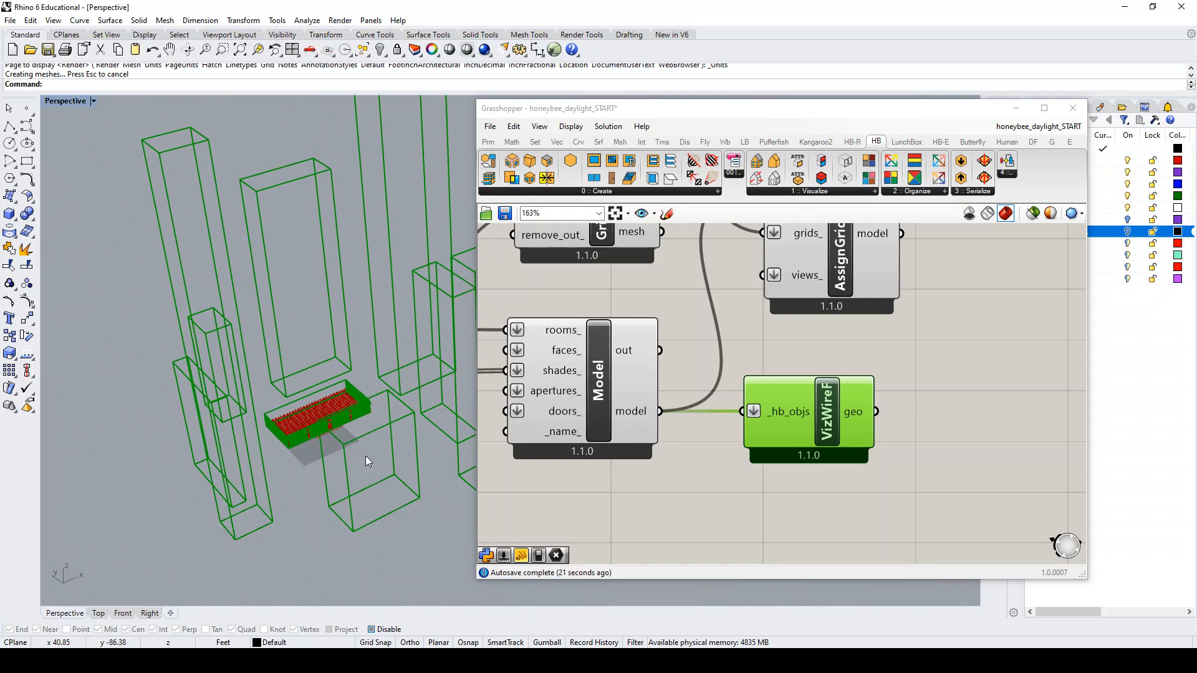
scroll(356, 452, "down", 2)
scroll(338, 447, "up", 7)
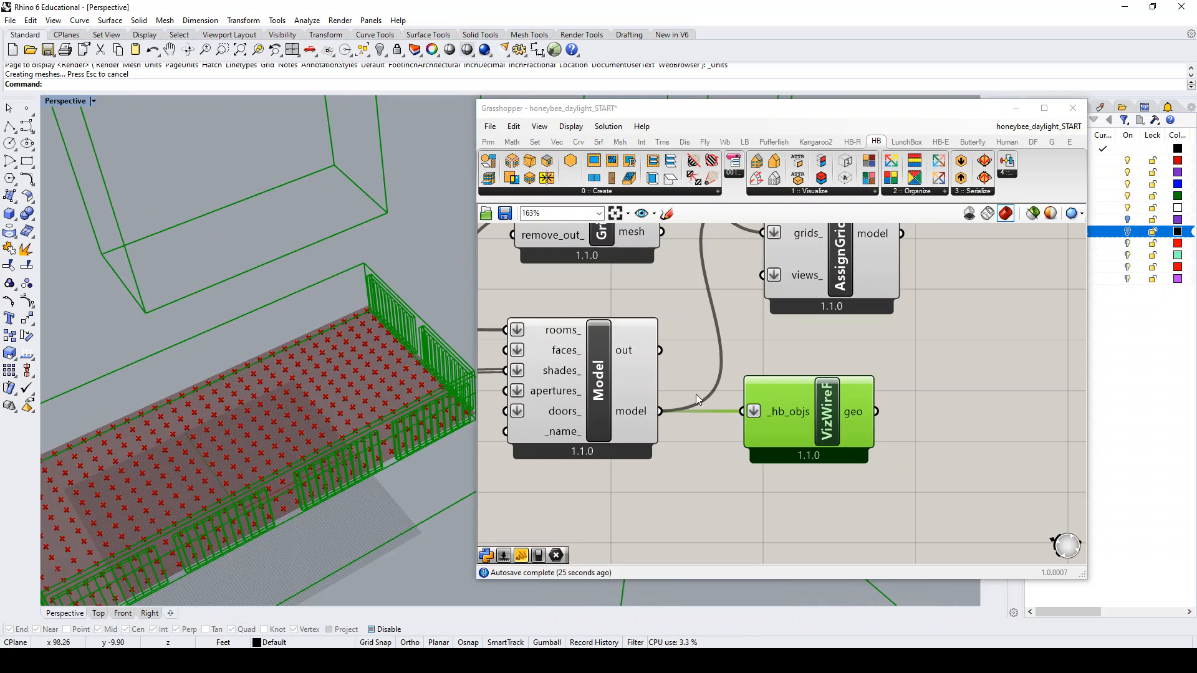
scroll(403, 433, "down", 5)
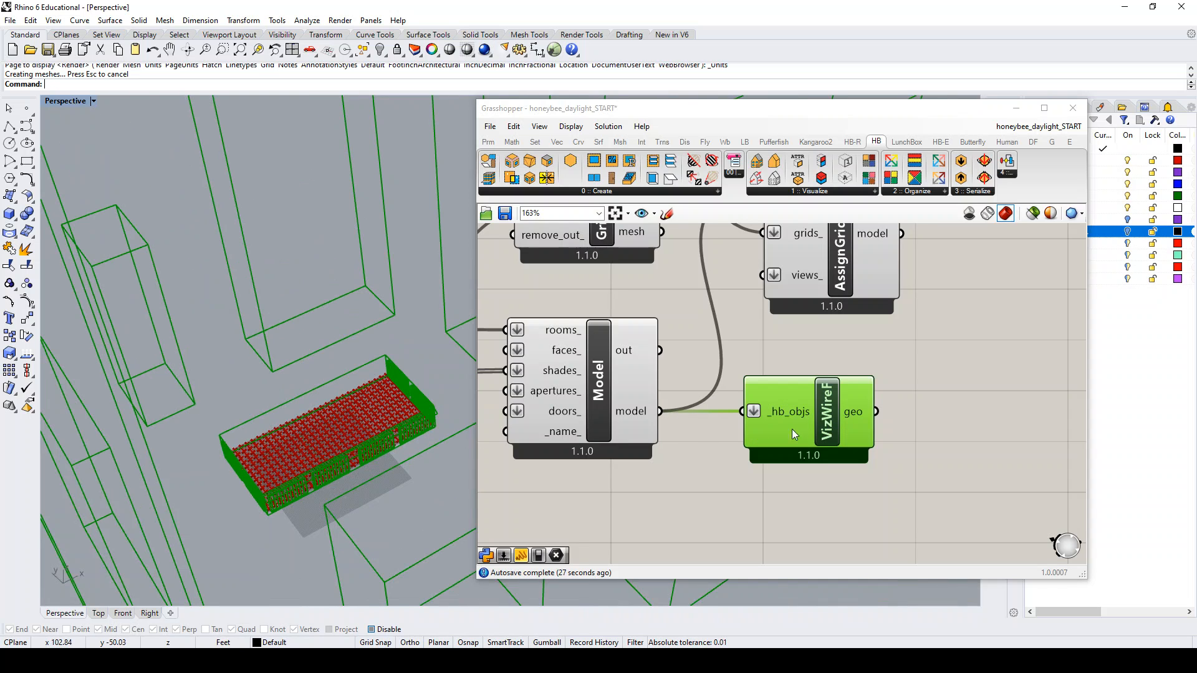
- Move VizWireF further down below Model's output and shift AssignGridsViews slightly up beside GridRooms
scroll(781, 461, "down", 3)
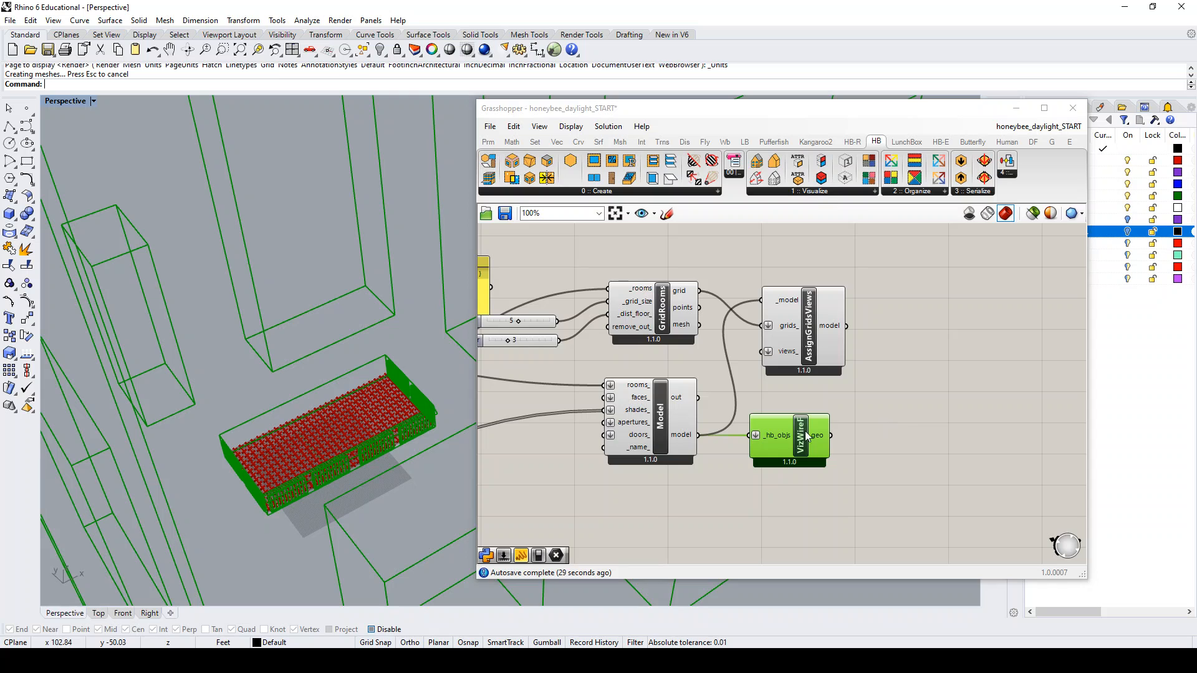
left_click_drag(813, 435, 813, 469)
left_click(814, 349)
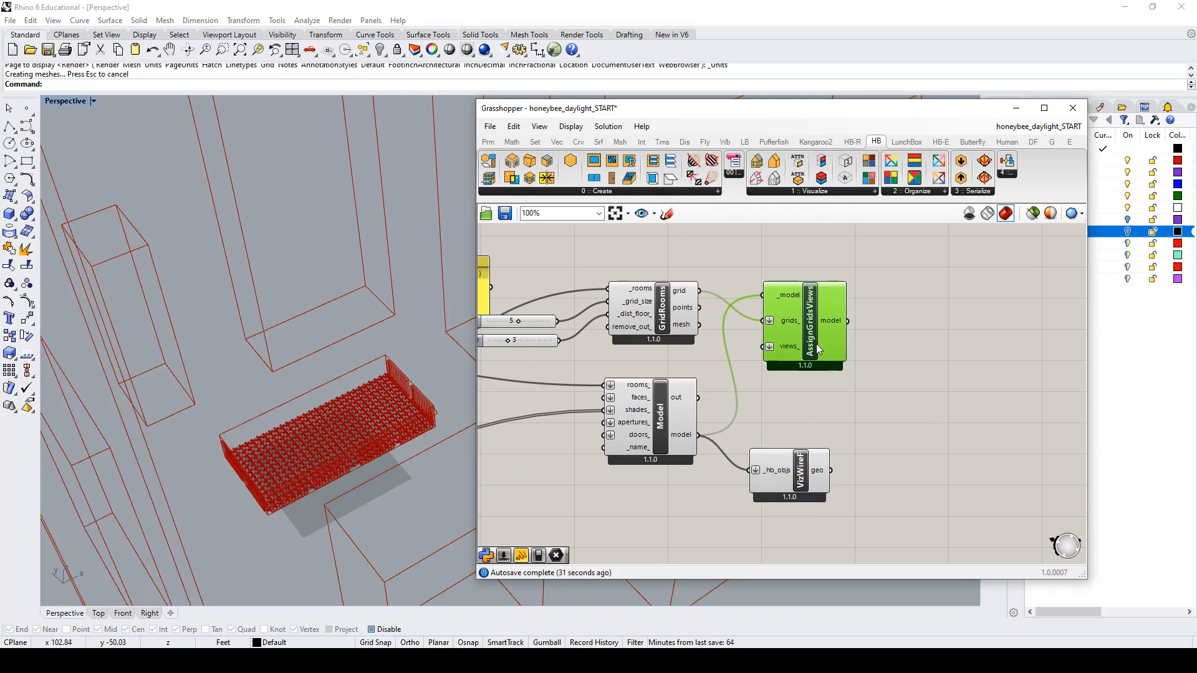
scroll(781, 370, "down", 5)
scroll(782, 369, "up", 5)
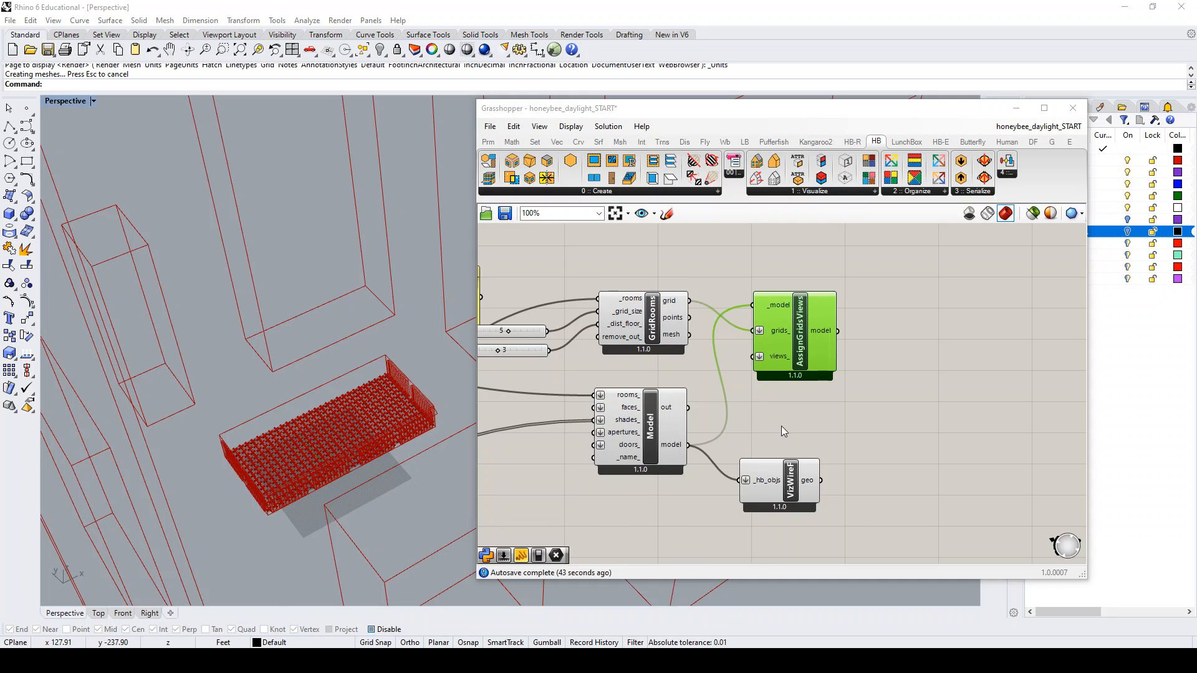
- Move AnnualDaylight closer to AssignGridsViews and connect AssignGridsViews' model output to AnnualDaylight's _model input
scroll(635, 412, "down", 5)
scroll(928, 414, "up", 3)
left_click_drag(991, 409, 711, 388)
scroll(657, 368, "up", 2)
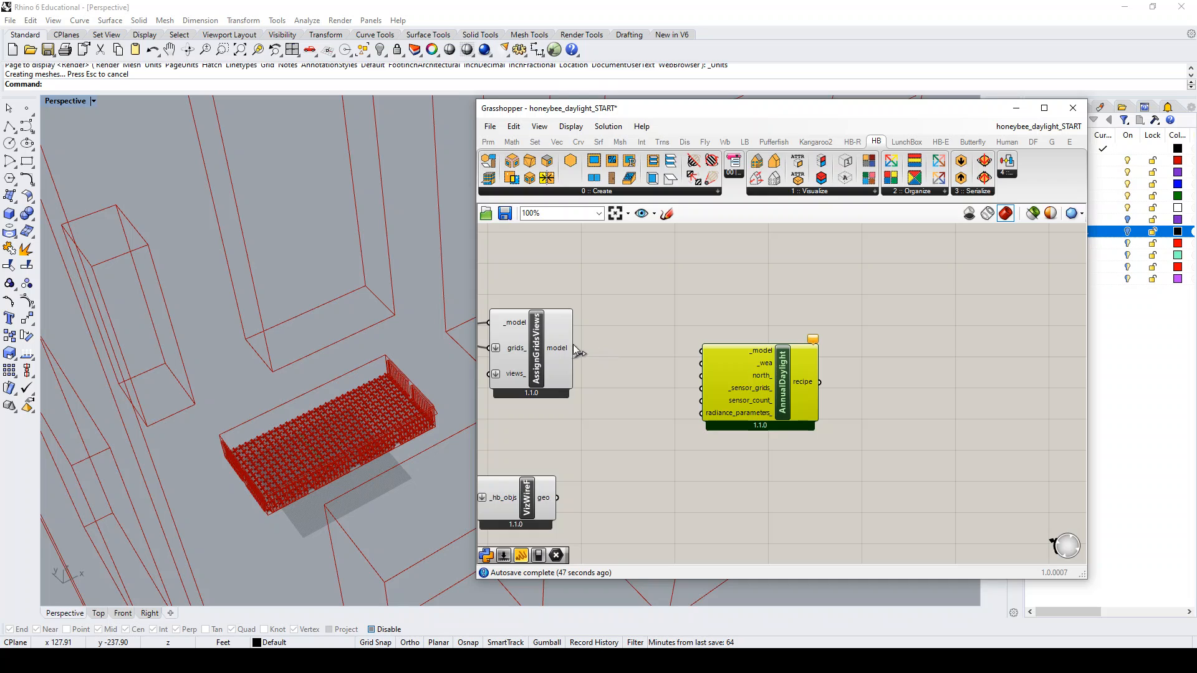
left_click_drag(574, 348, 701, 351)
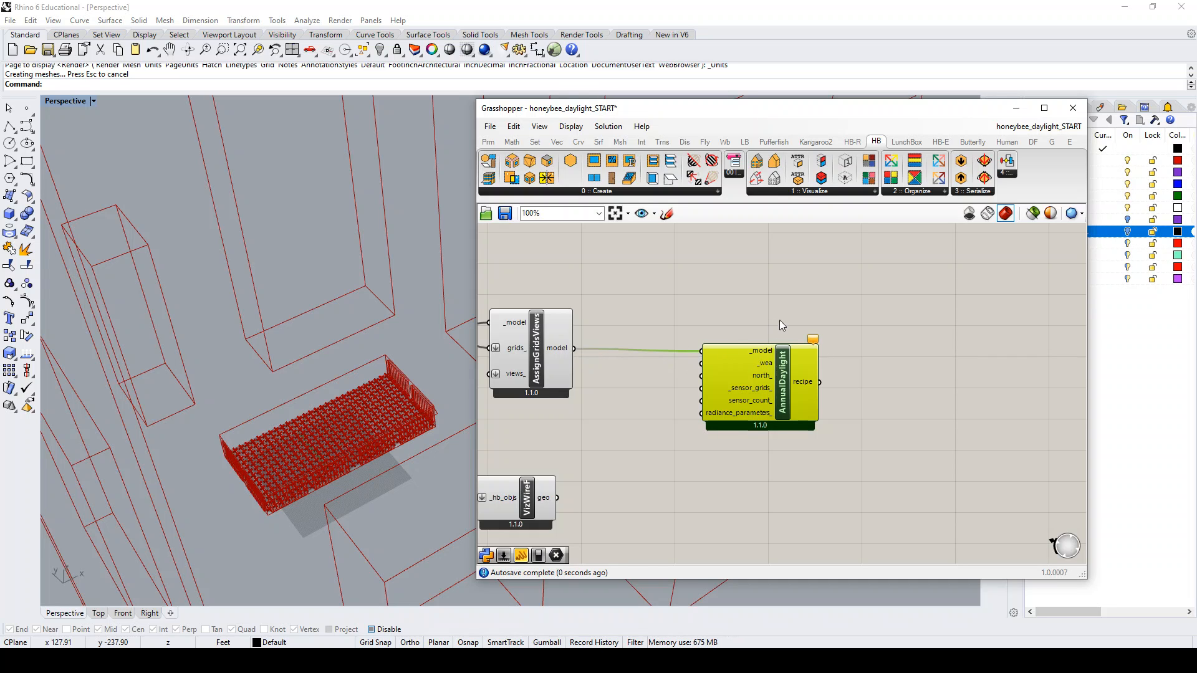
- Move the Weather Data group up so it sits just below VizWireF
scroll(779, 320, "down", 6)
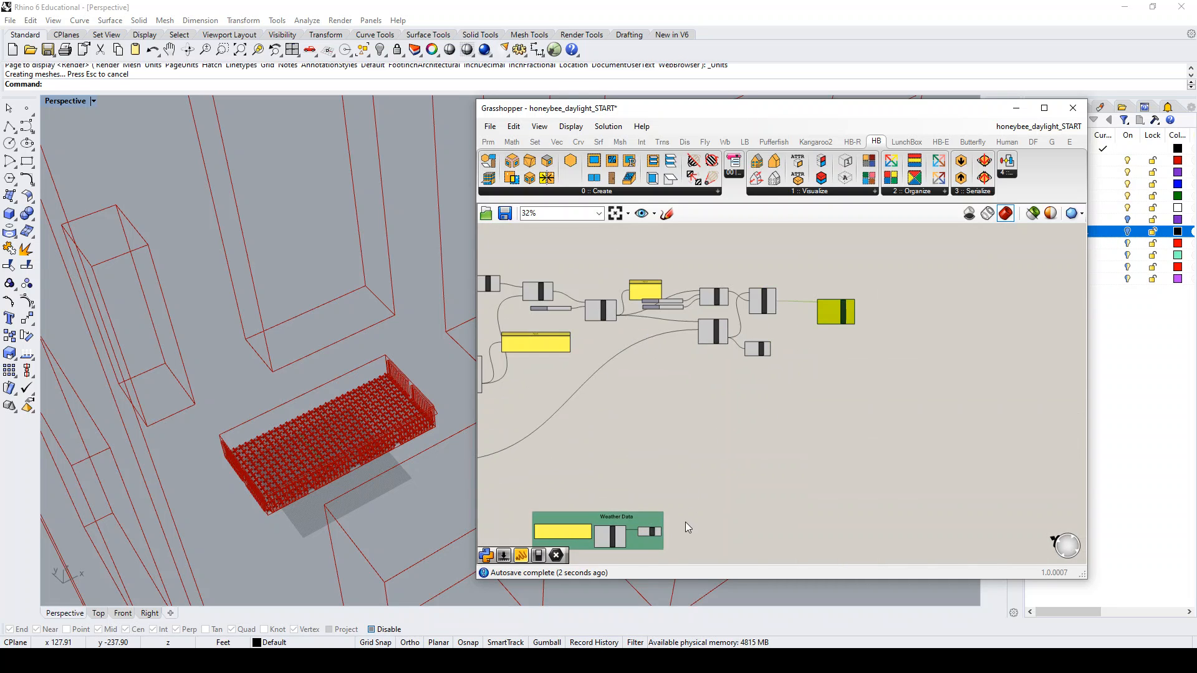
left_click_drag(648, 544, 775, 420)
scroll(748, 404, "up", 5)
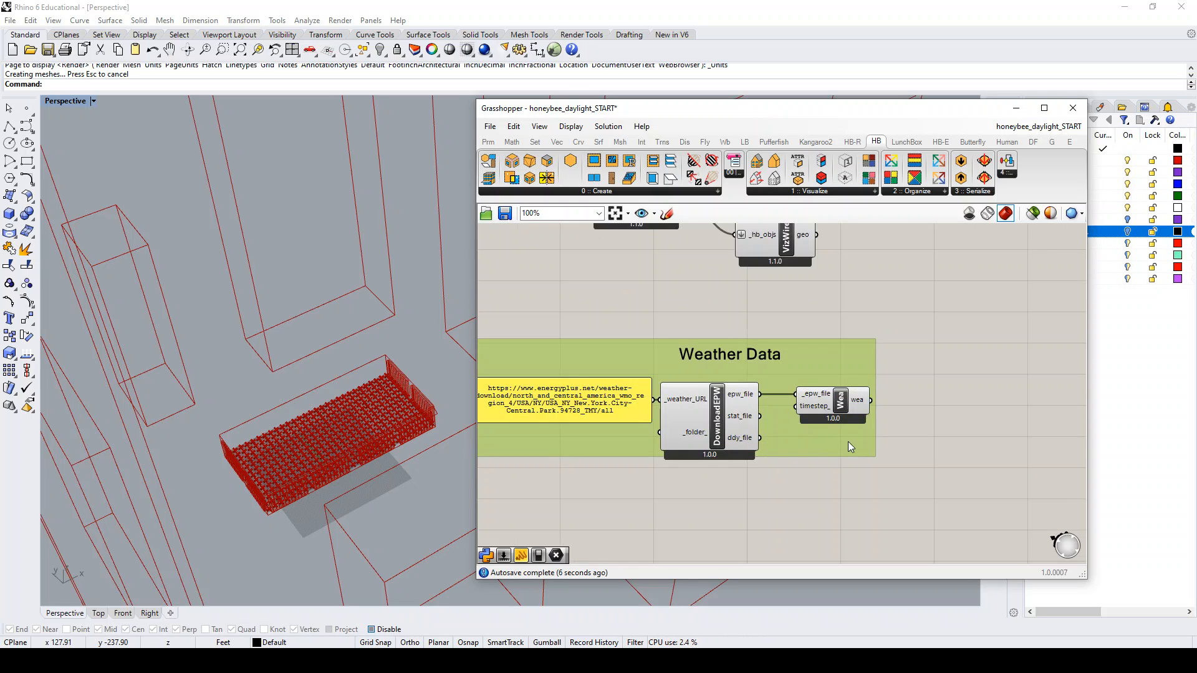
scroll(810, 439, "down", 3)
scroll(768, 434, "up", 3)
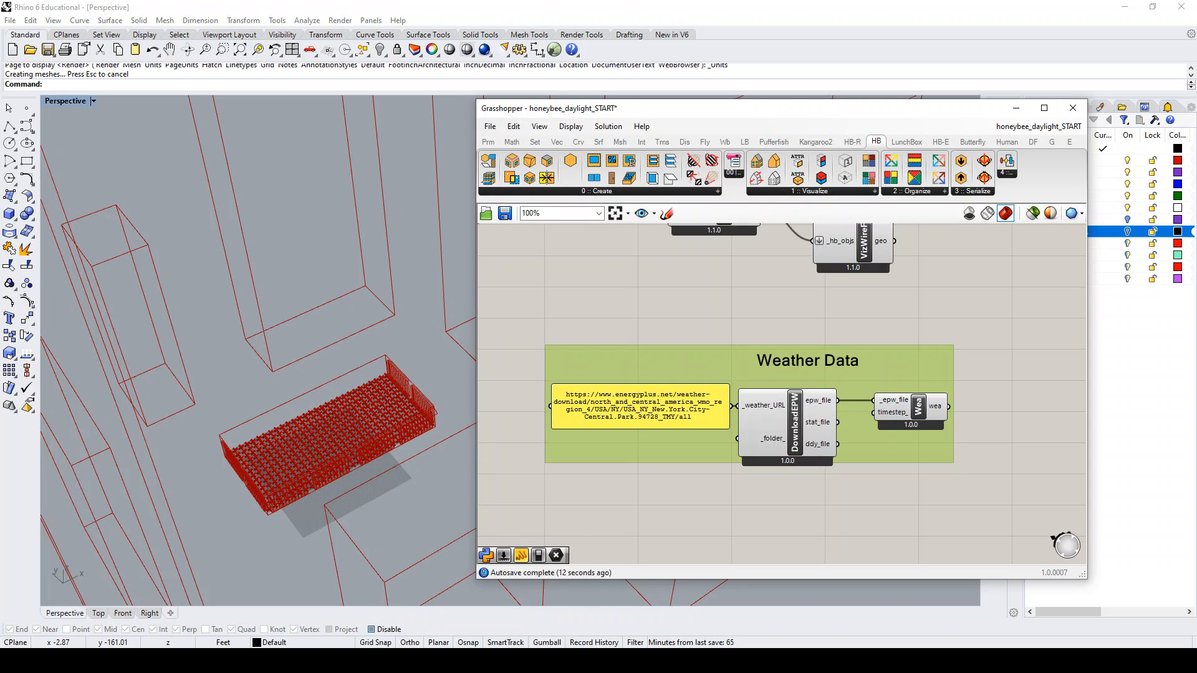
- Switch to the browser's epwmap page, examine the weather station coverage beyond New York, and return to Grasshopper
left_click(484, 618)
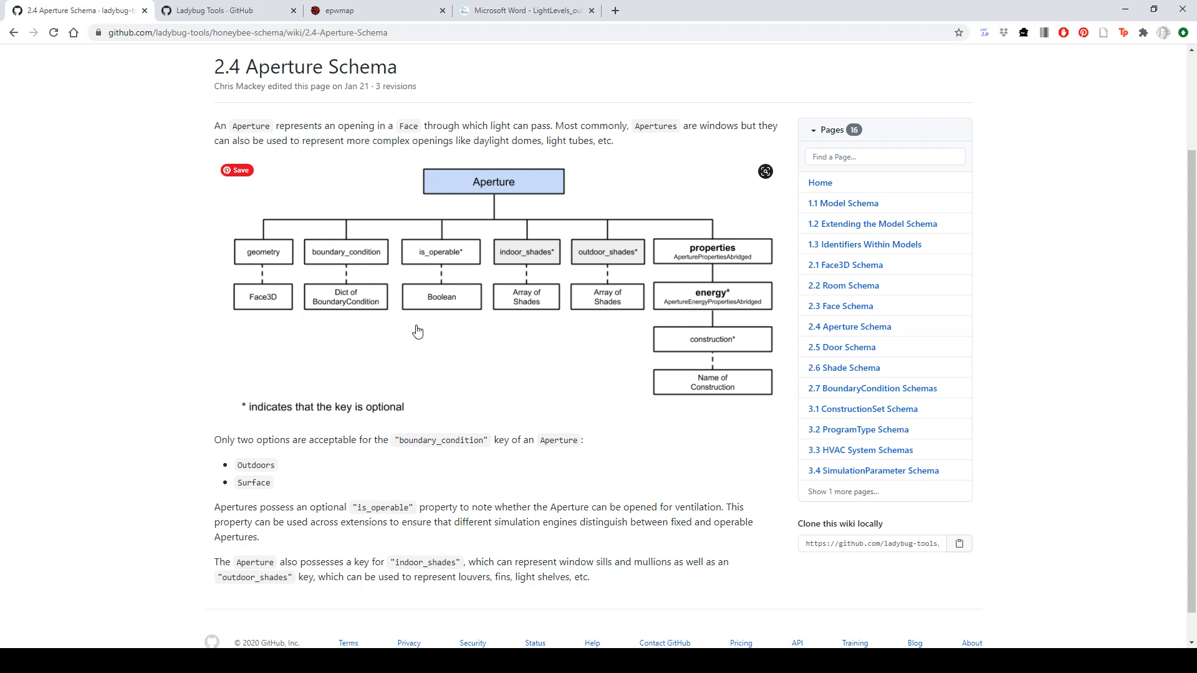
left_click(362, 12)
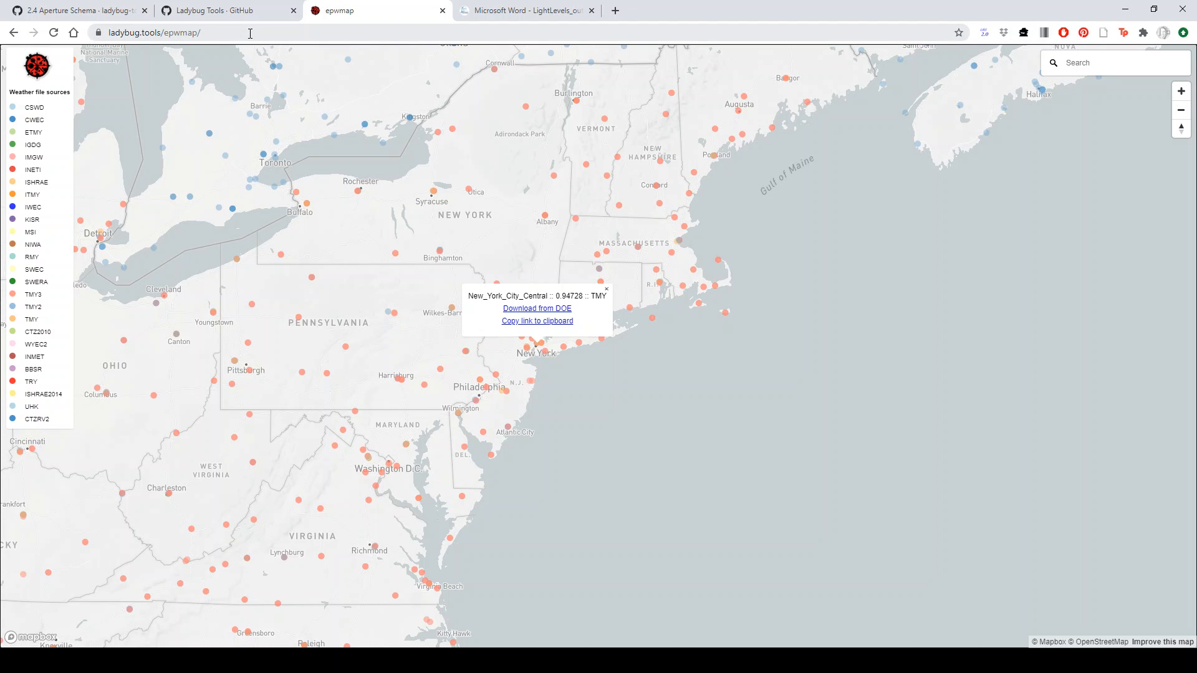
left_click(689, 329)
scroll(648, 288, "down", 5)
scroll(625, 292, "down", 5)
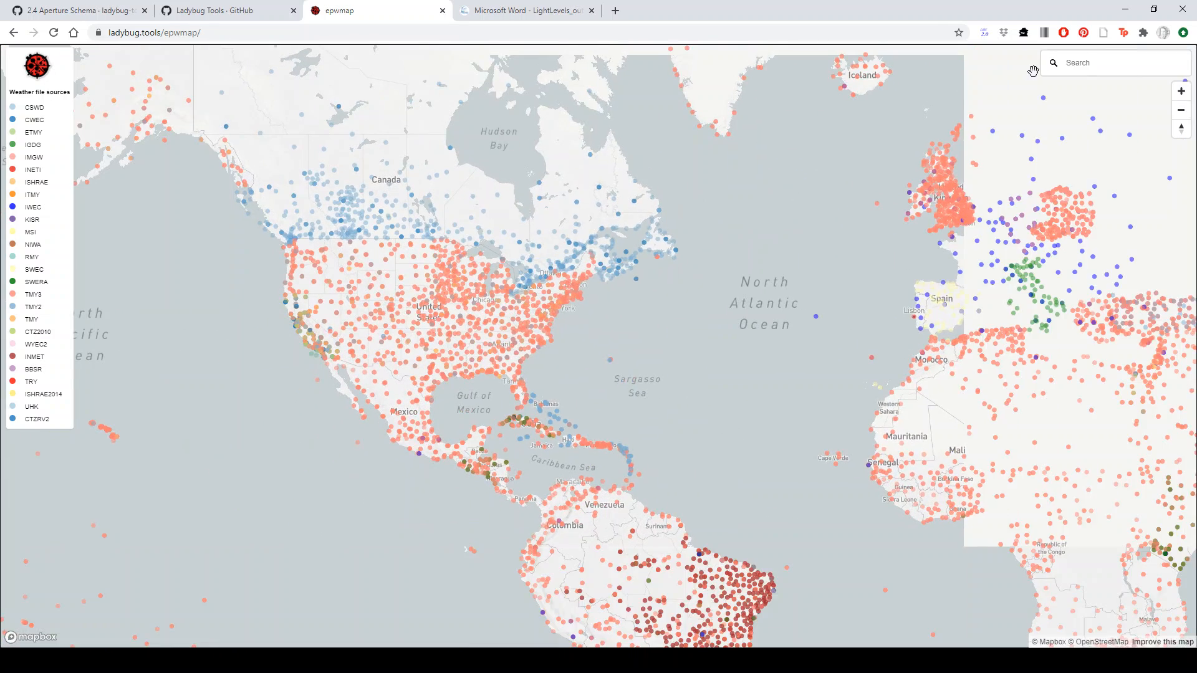
left_click(1125, 12)
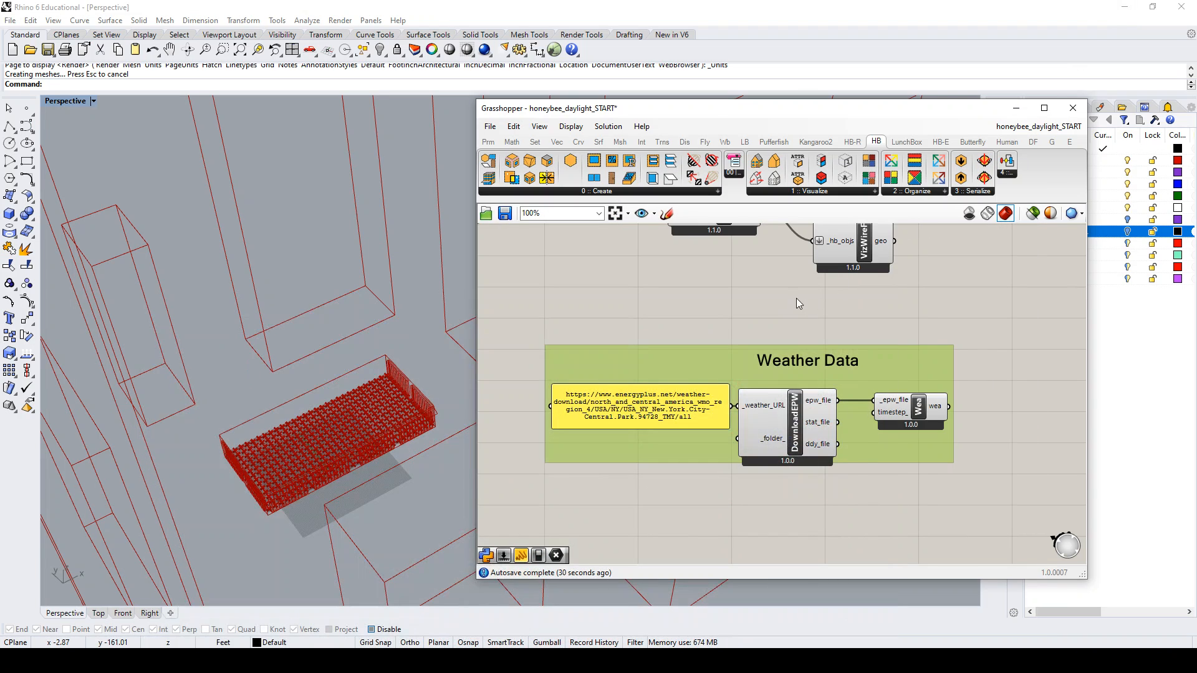
- Connect Wea's wea output to AnnualDaylight's _wea input and add a number slider with value 29 beside AnnualDaylight
left_click(788, 313)
left_click_drag(948, 406, 1022, 306)
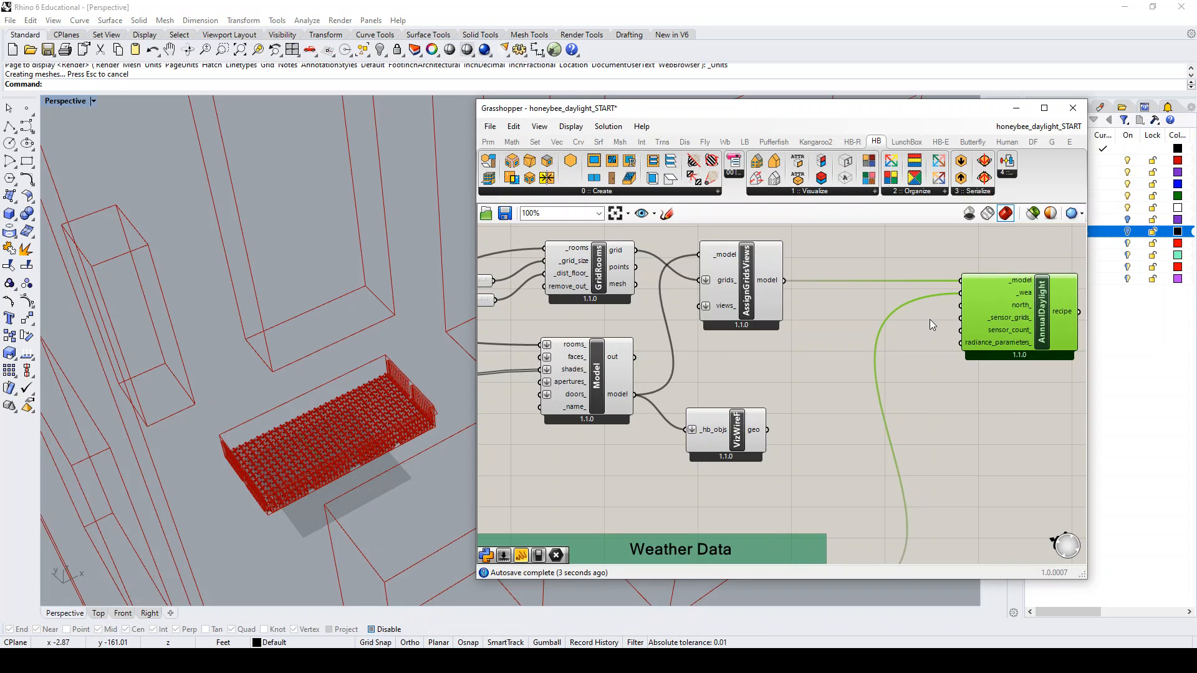
double_click(911, 330)
type("2")
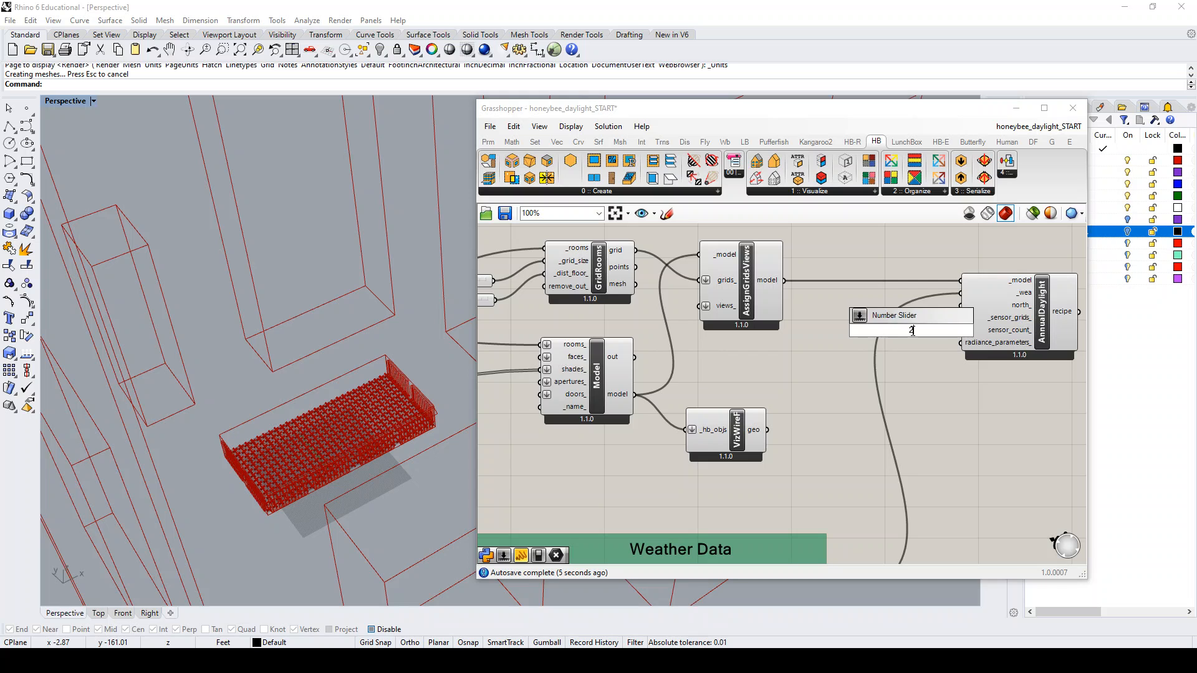
type("9")
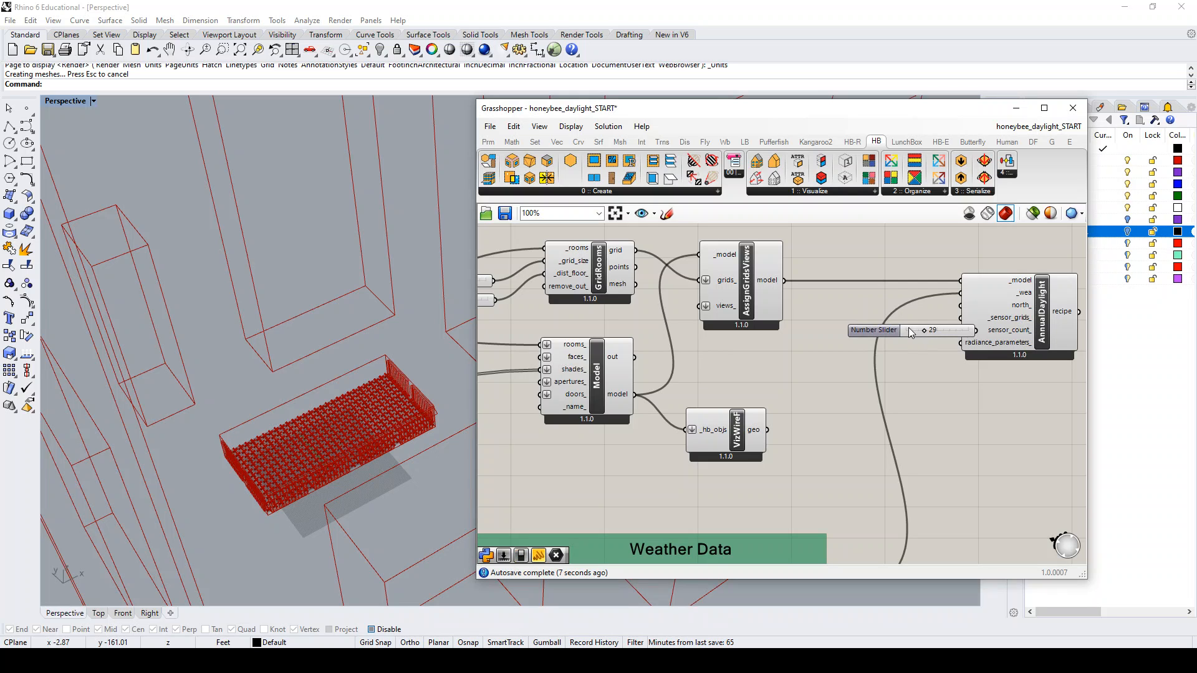
key("Return")
- Examine the building's orientation relative to the context buildings from above in the Rhino perspective viewport
scroll(355, 317, "down", 8)
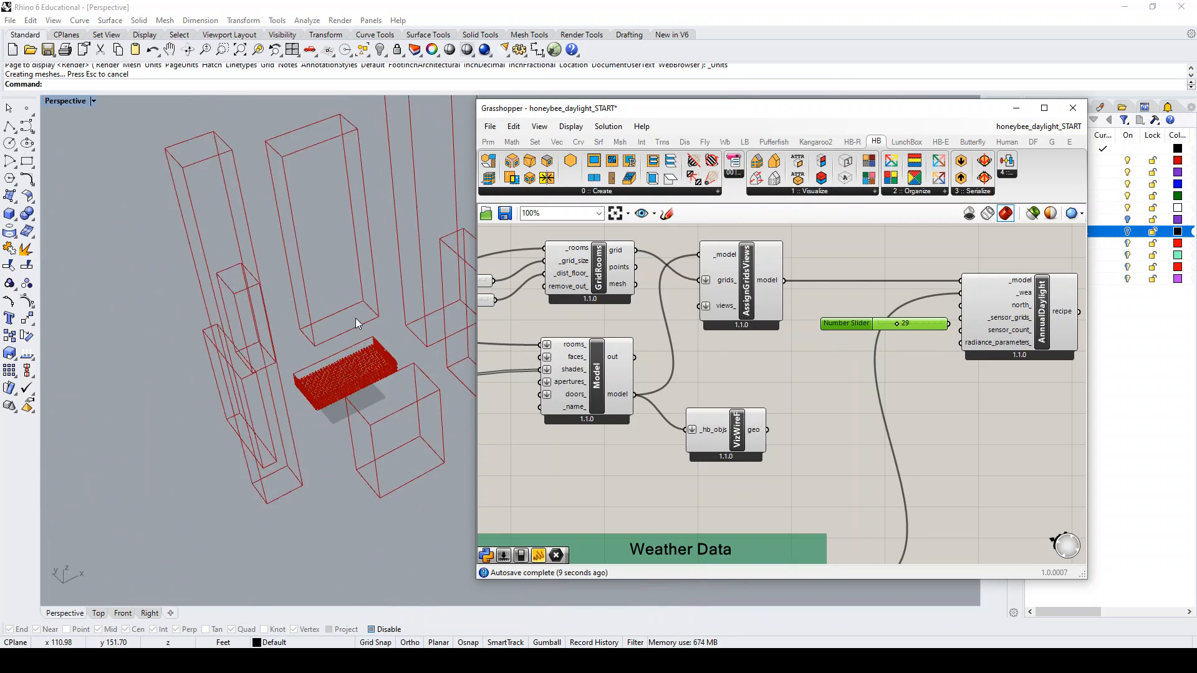
right_click_drag(382, 313, 307, 367)
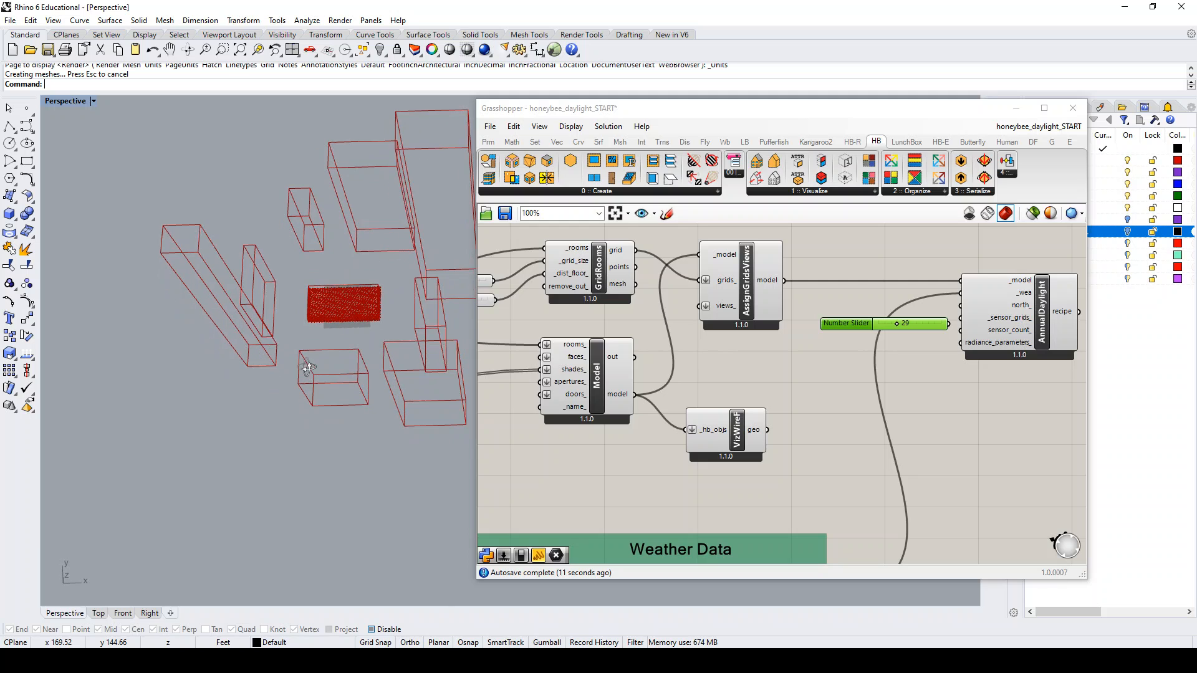
scroll(383, 290, "up", 5)
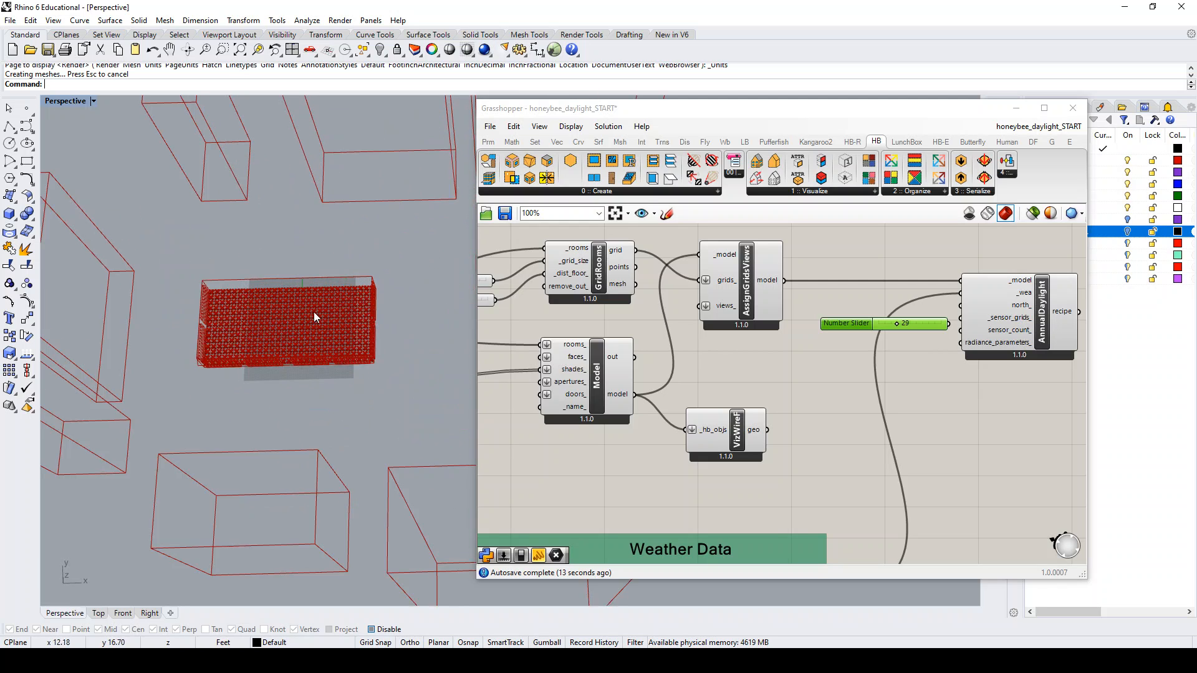
scroll(315, 312, "down", 5)
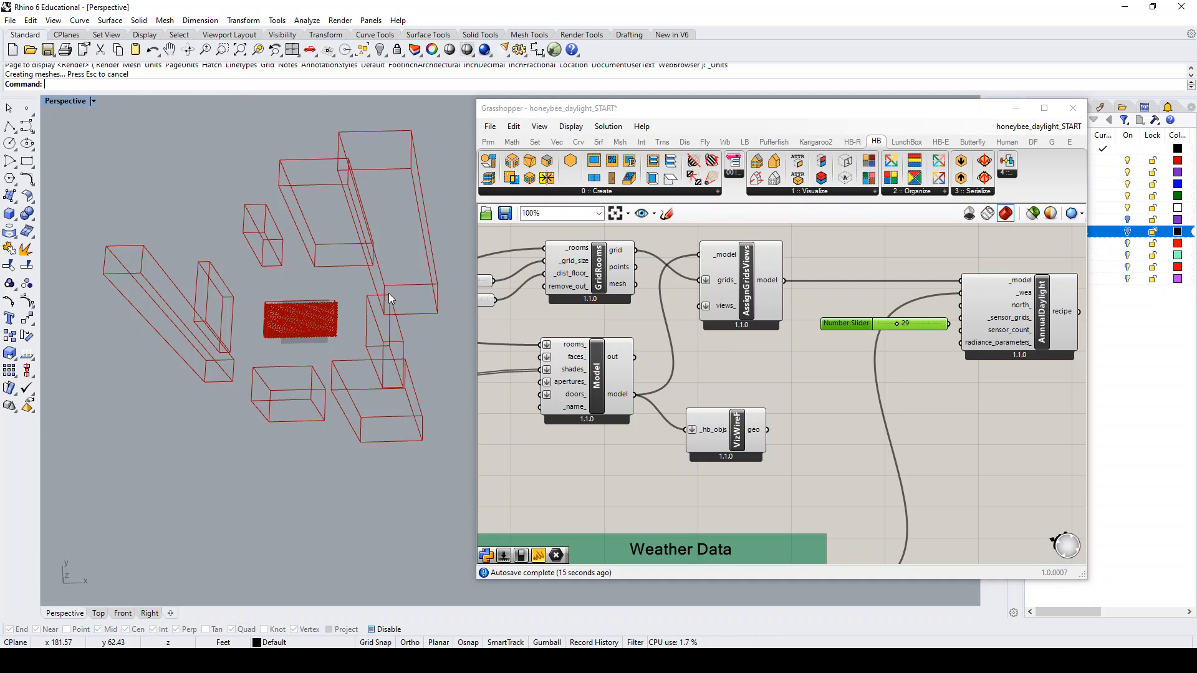
scroll(377, 281, "down", 3)
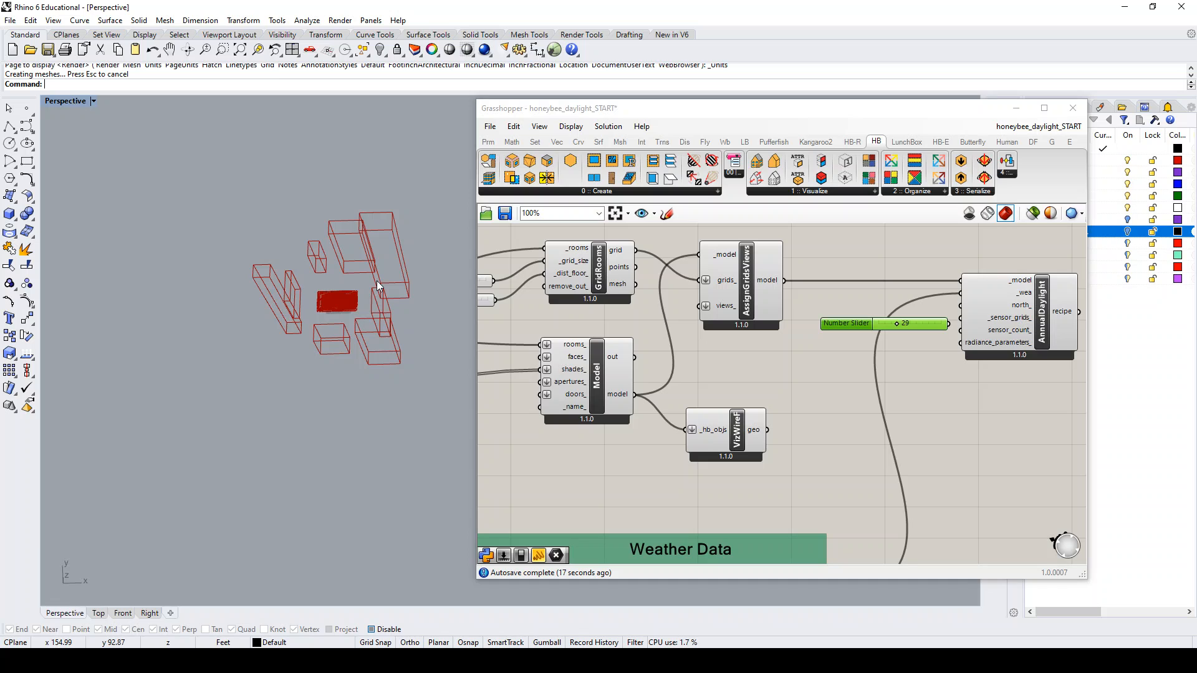
scroll(372, 260, "down", 3)
right_click_drag(371, 260, 366, 288)
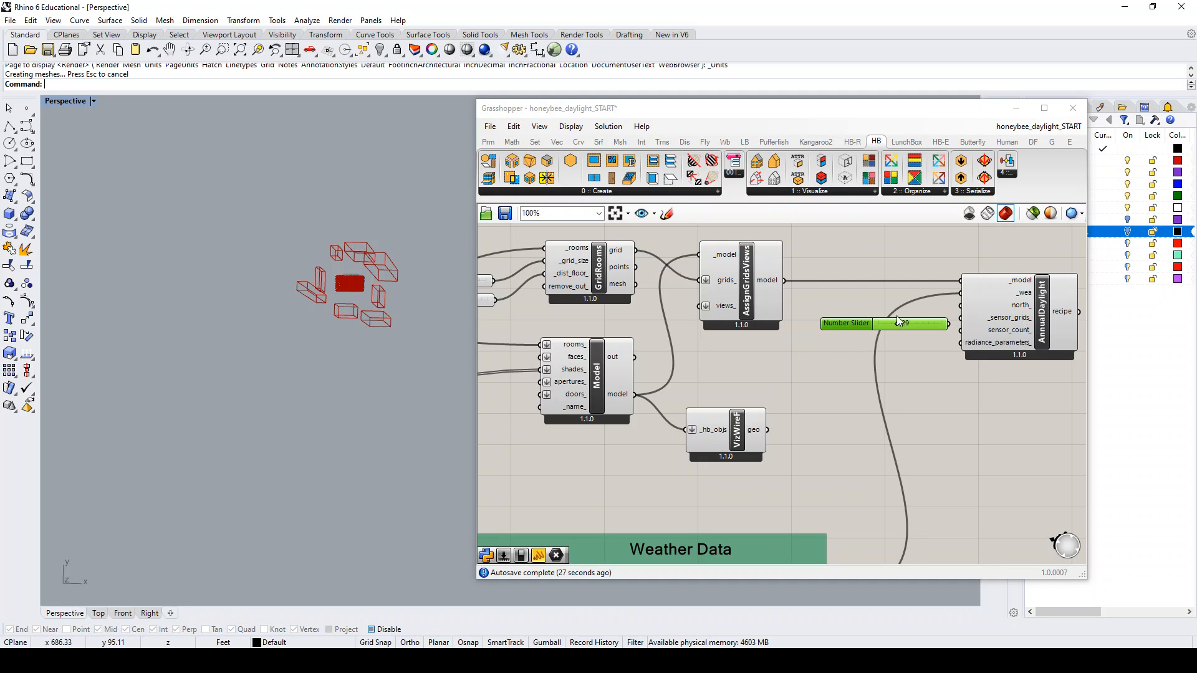
- Connect the slider of value 29 to AnnualDaylight's north_ input and place it between AssignGridsViews and AnnualDaylight
scroll(896, 315, "up", 3)
left_click_drag(846, 328, 816, 316)
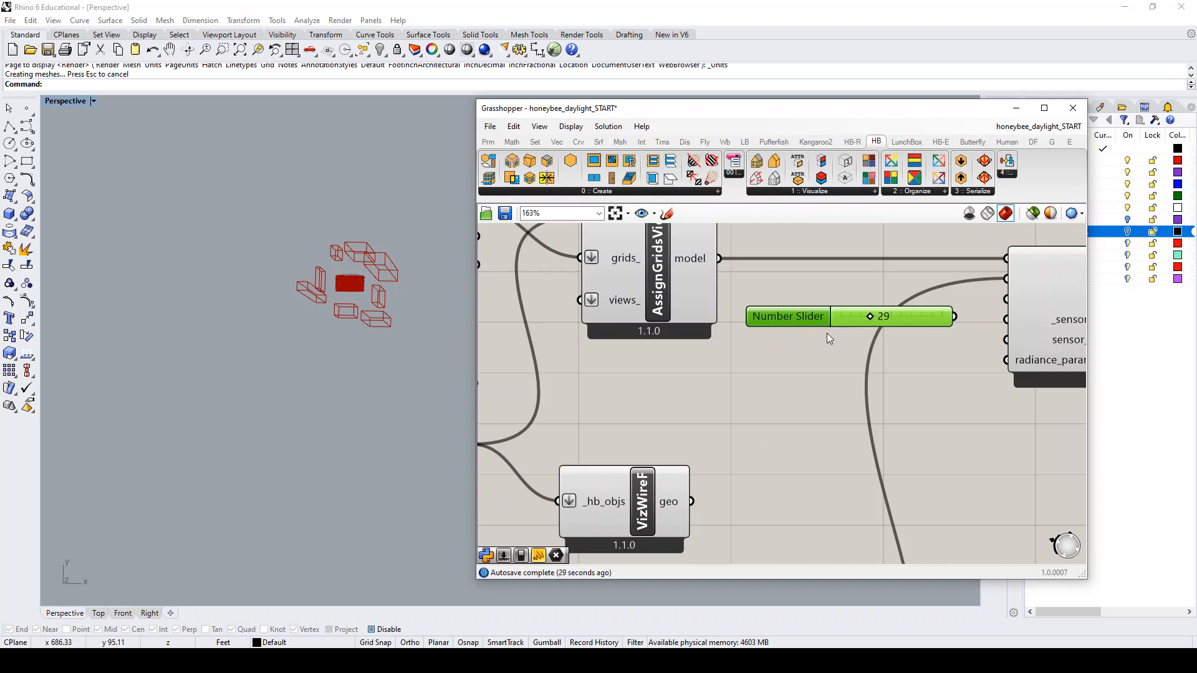
scroll(827, 334, "down", 2)
scroll(992, 324, "up", 3)
left_click(993, 324)
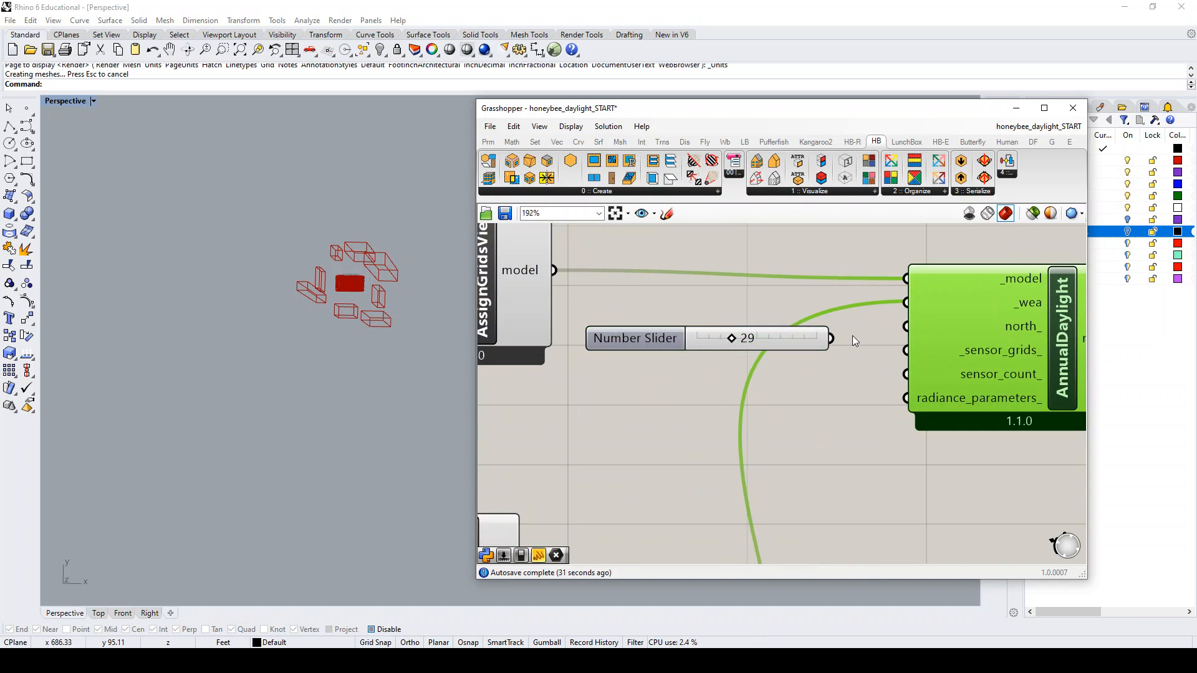
left_click_drag(831, 338, 906, 327)
left_click_drag(672, 337, 711, 325)
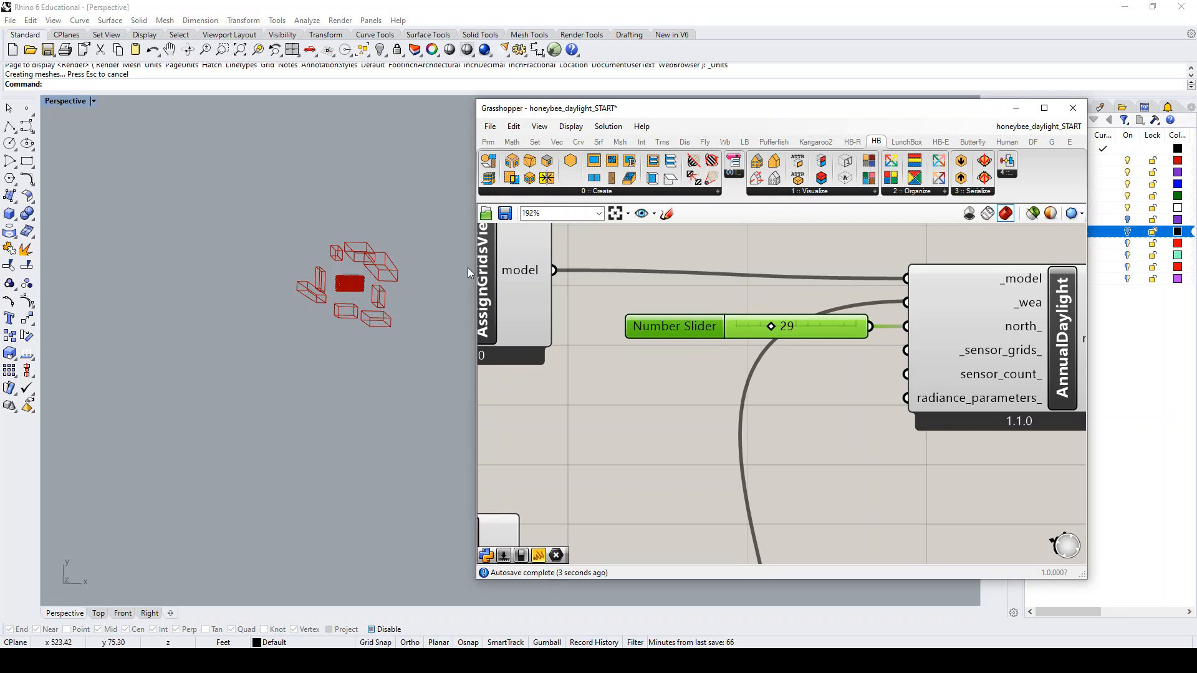
scroll(690, 324, "down", 3)
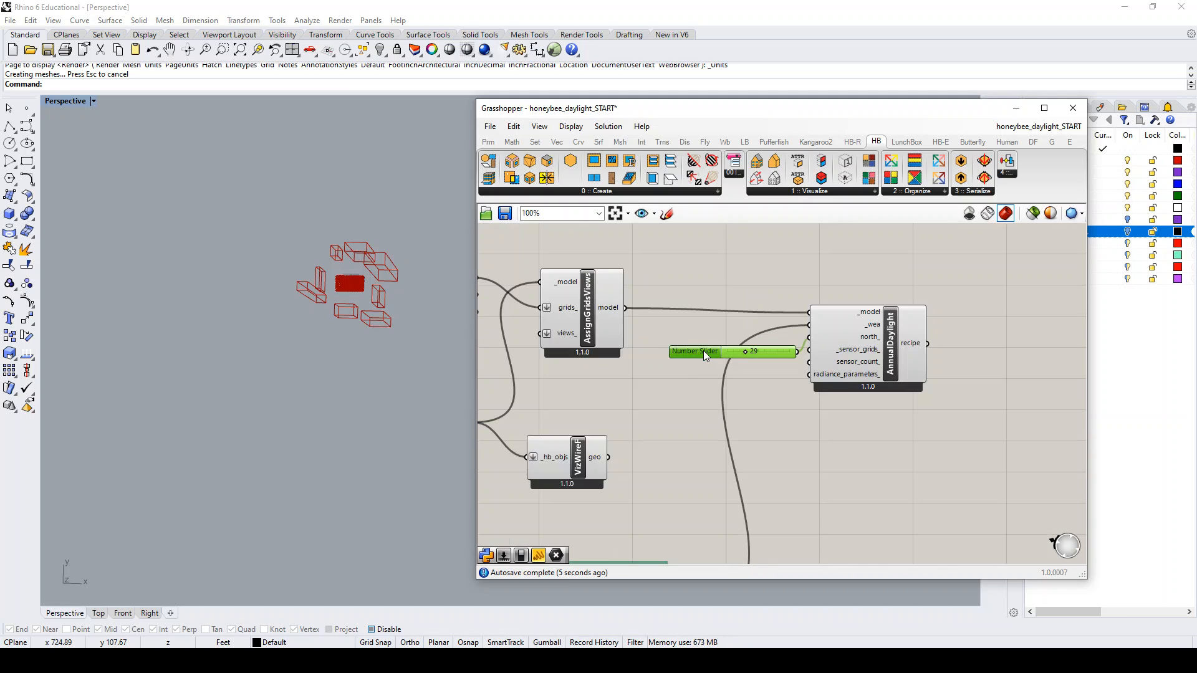
left_click_drag(689, 319, 672, 358)
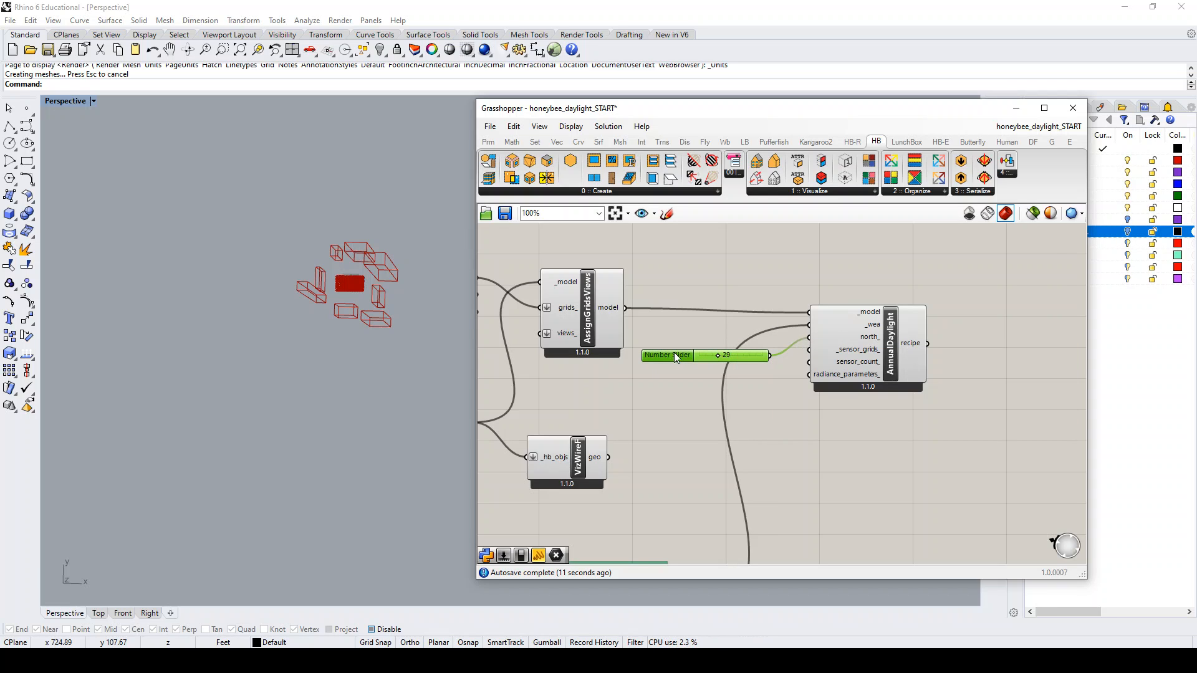
left_click_drag(674, 352, 675, 345)
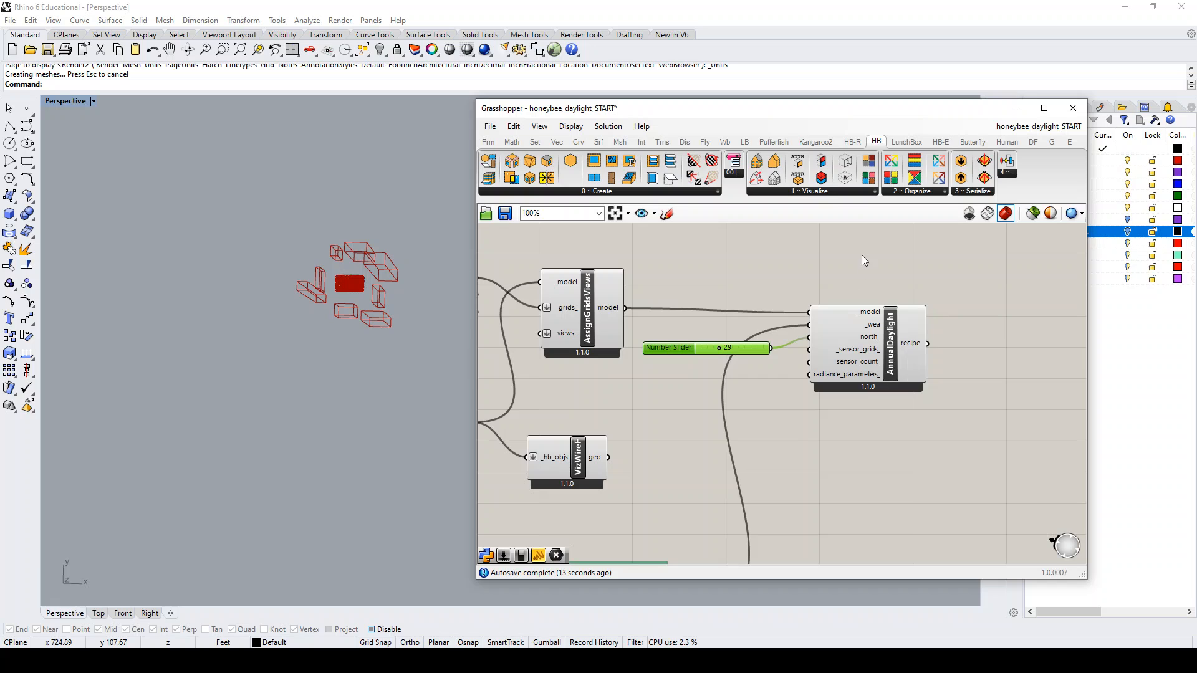
- Move AnnualDaylight farther from AssignGridsViews and shift the north angle slider slightly within the gap between them
left_click_drag(895, 351, 923, 351)
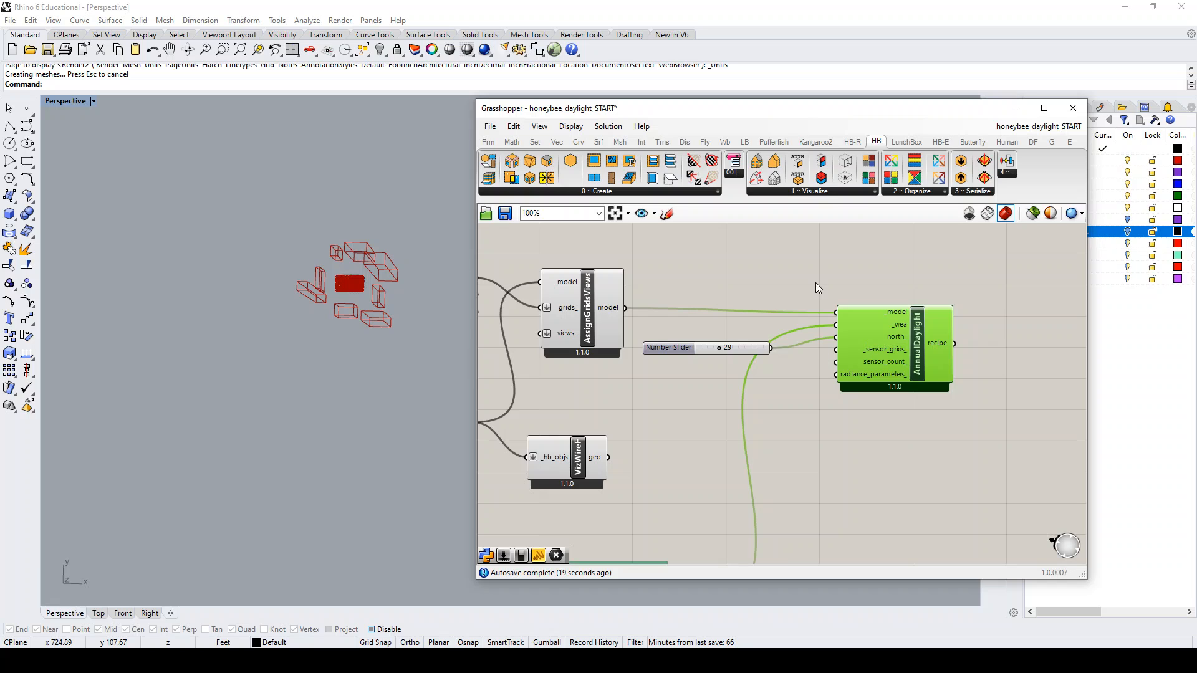
left_click_drag(916, 342, 924, 342)
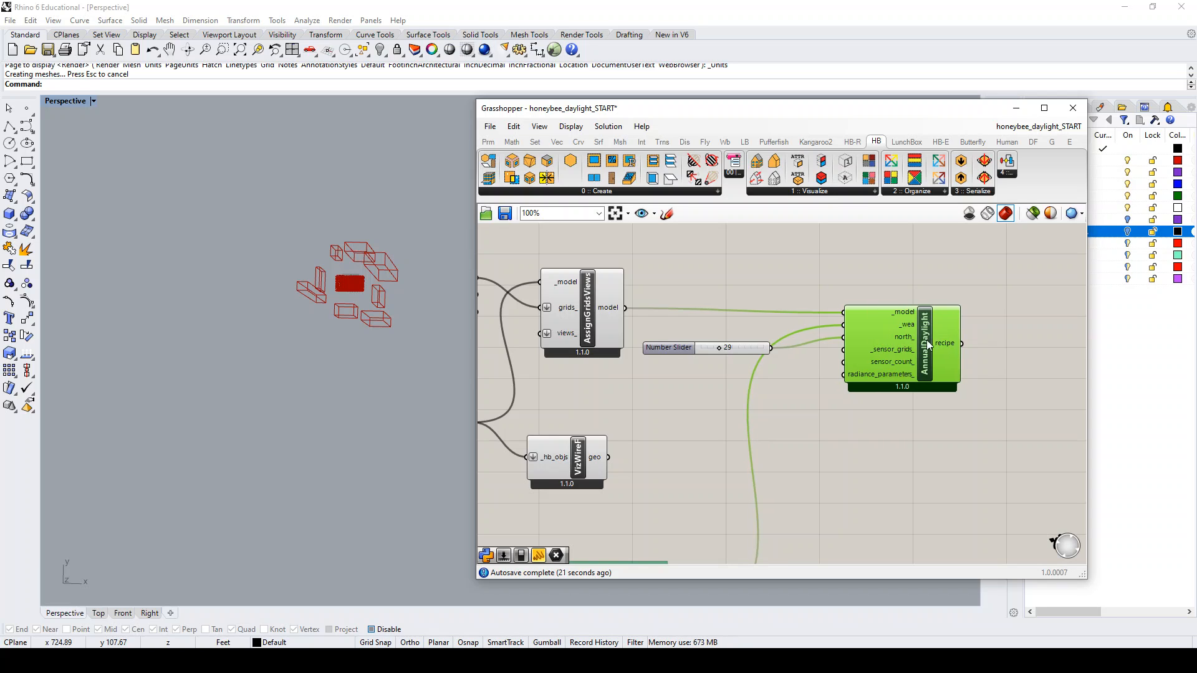
left_click(914, 396)
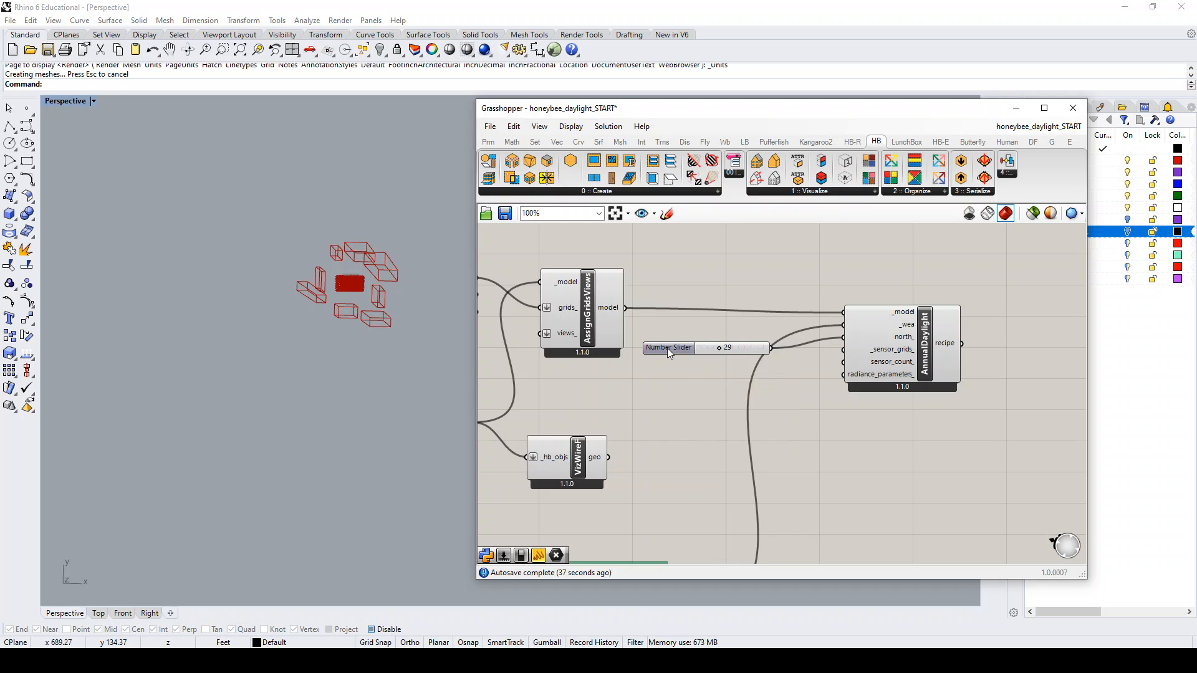
left_click_drag(667, 348, 674, 344)
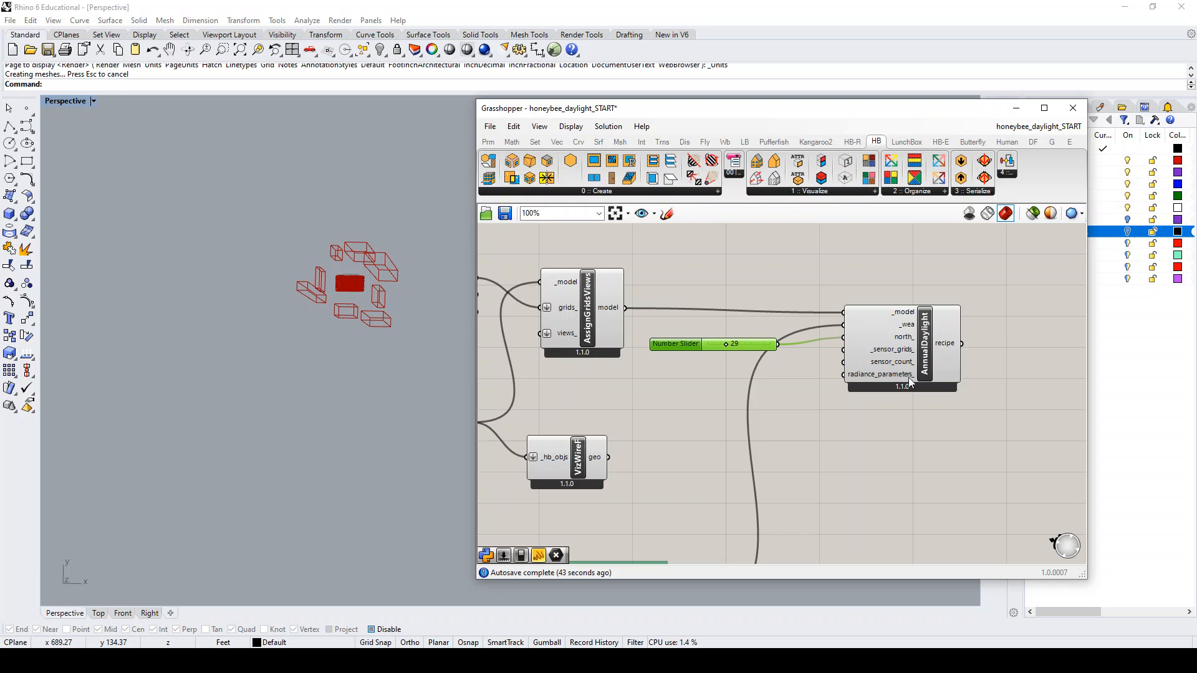
- Add an HB Run Recipe component beside AnnualDaylight and connect AnnualDaylight's recipe output to its _recipe input
scroll(908, 392, "up", 1)
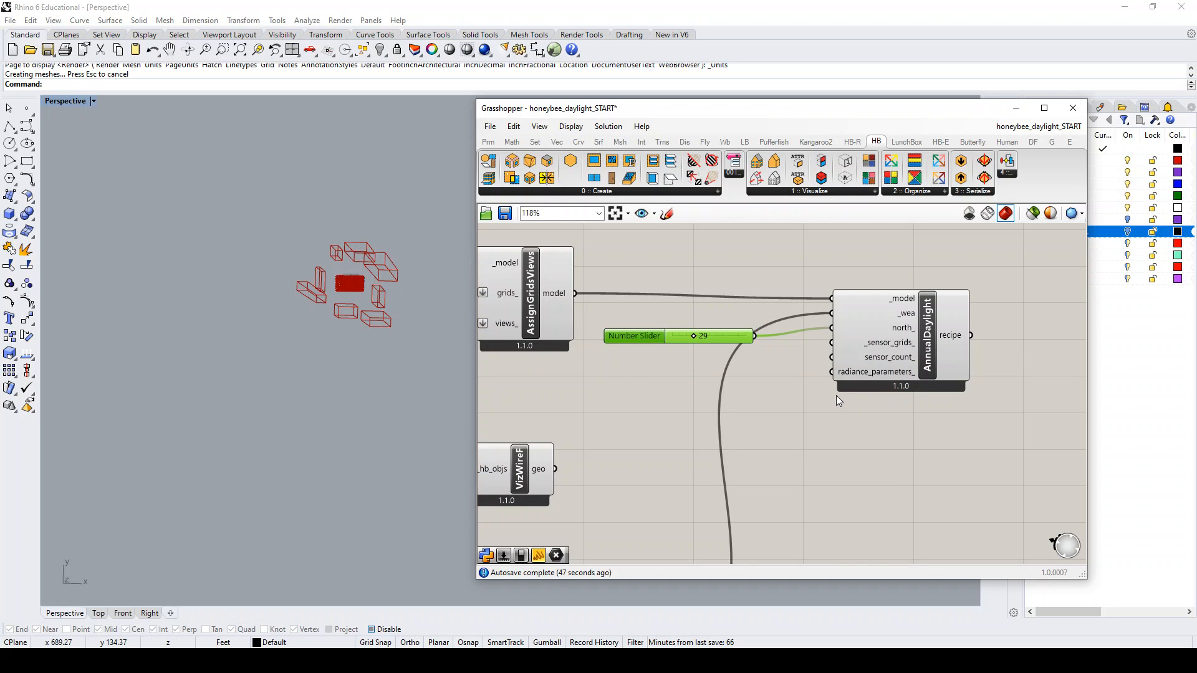
double_click(918, 413)
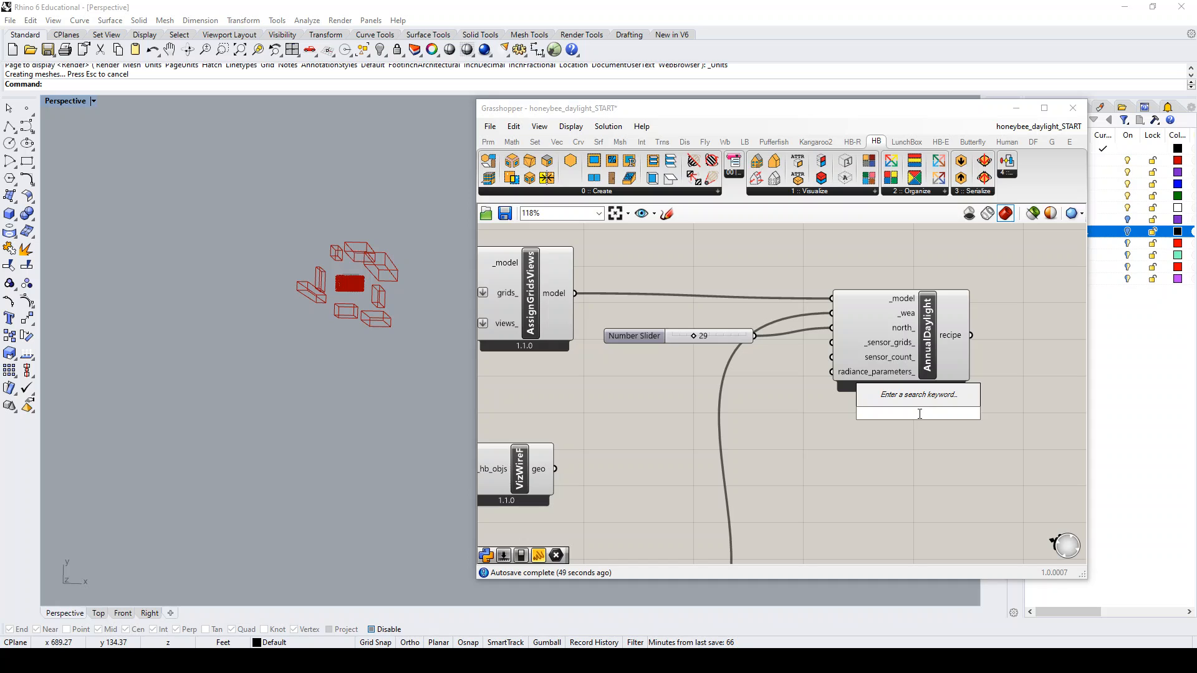
type("run reciper")
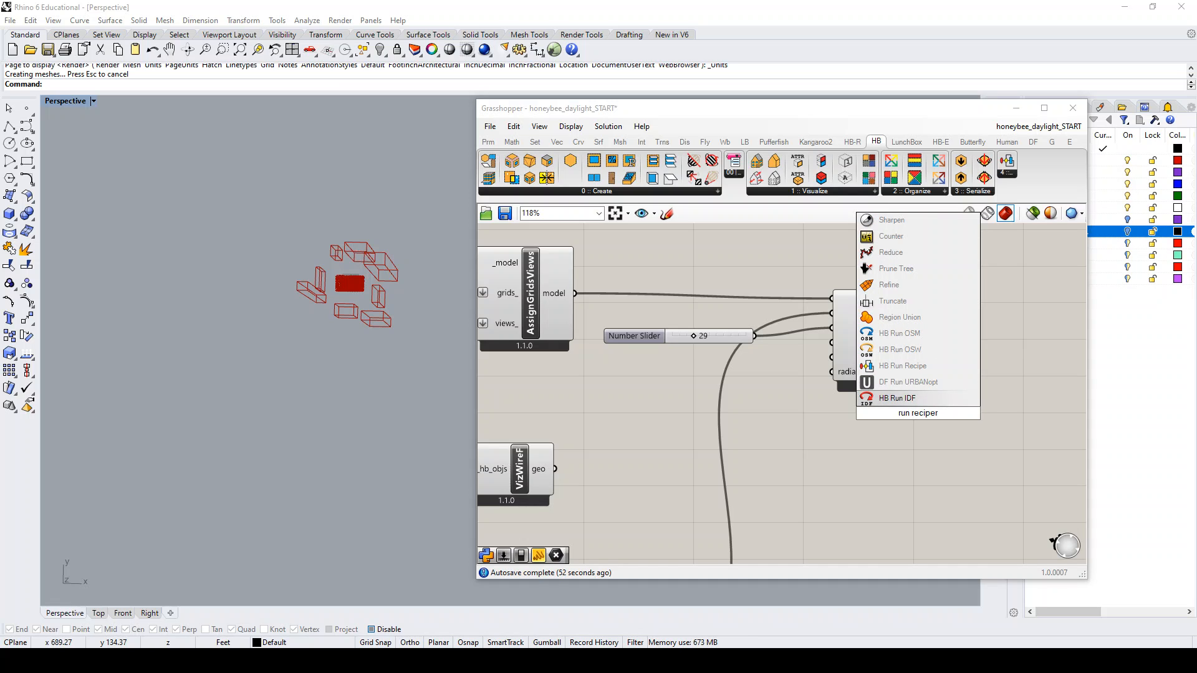
key("BackSpace")
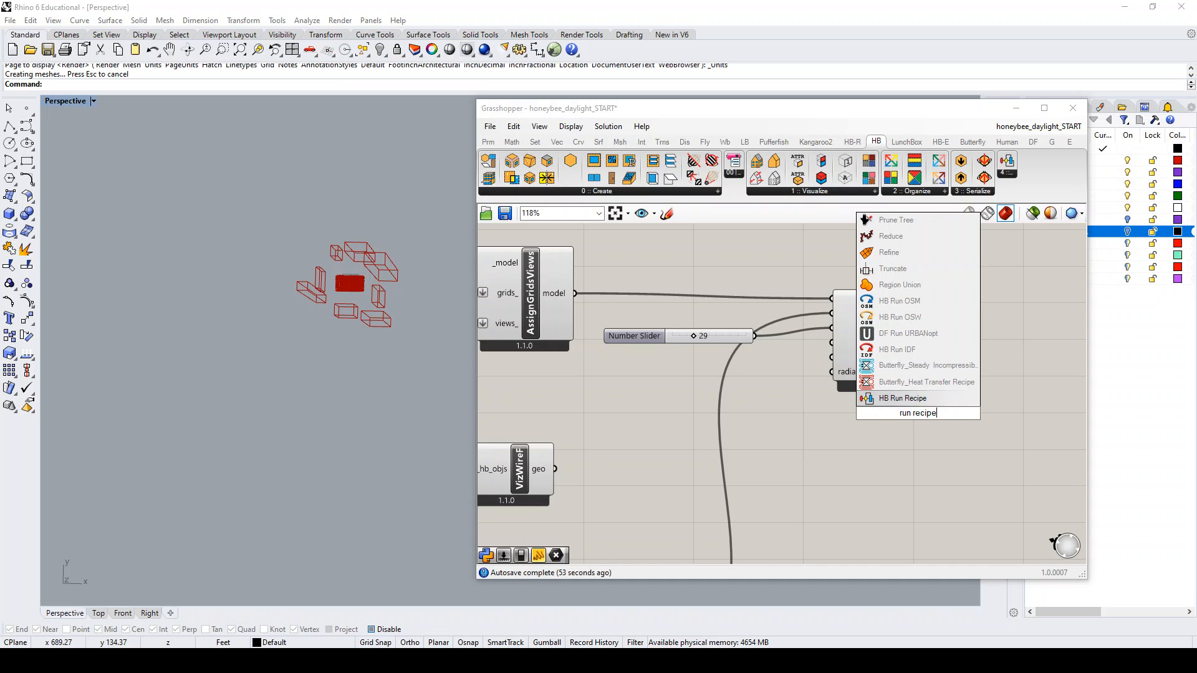
left_click(927, 400)
left_click_drag(940, 401, 1042, 417)
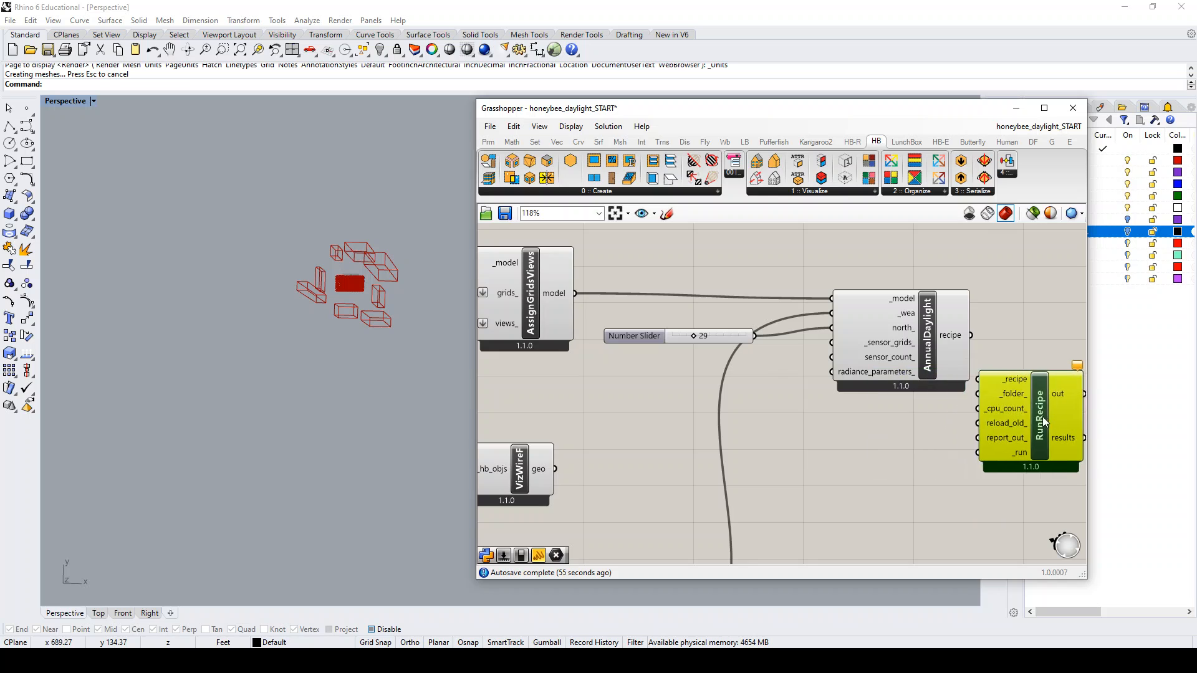
scroll(933, 426, "down", 2)
scroll(929, 421, "up", 2)
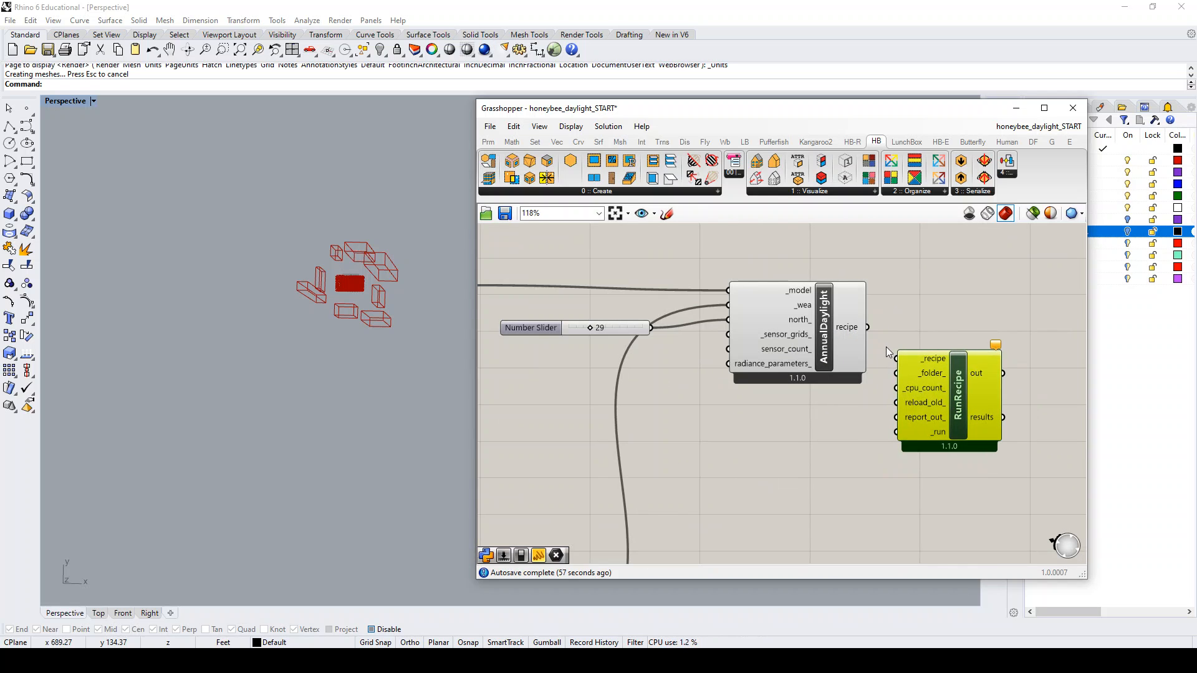
left_click_drag(867, 327, 896, 360)
- Add a Boolean Toggle set to False, connect it to RunRecipe's report_out_ and _run inputs, and place it below AnnualDaylight
double_click(764, 435)
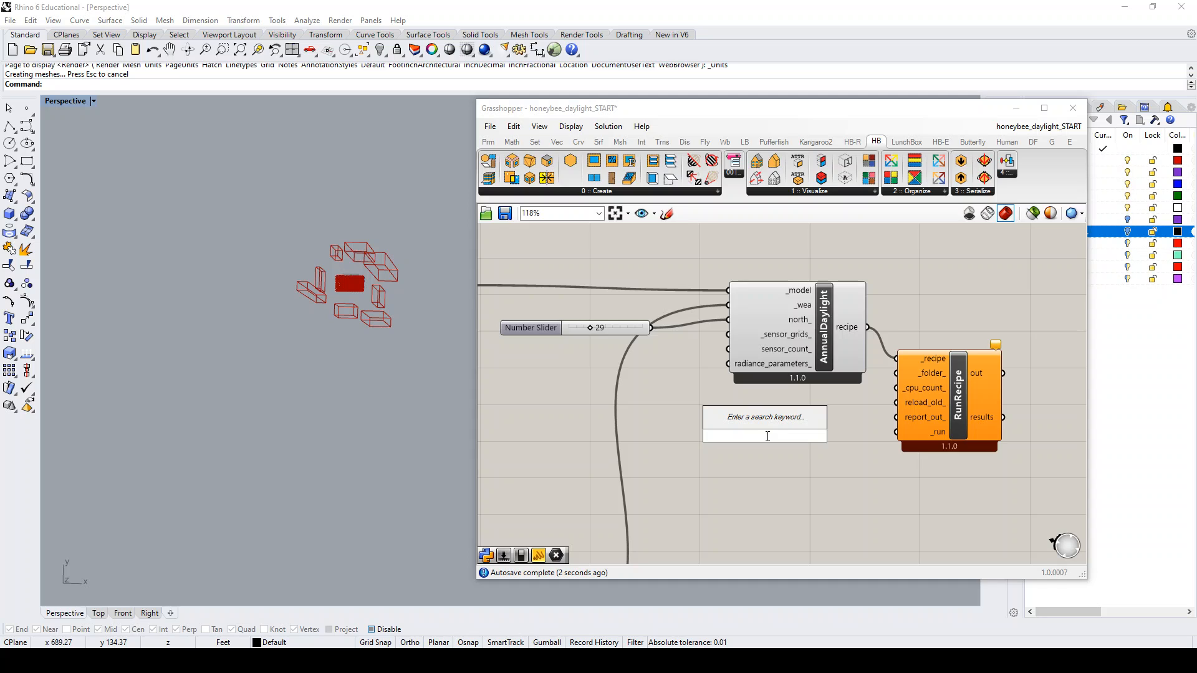
type("bool")
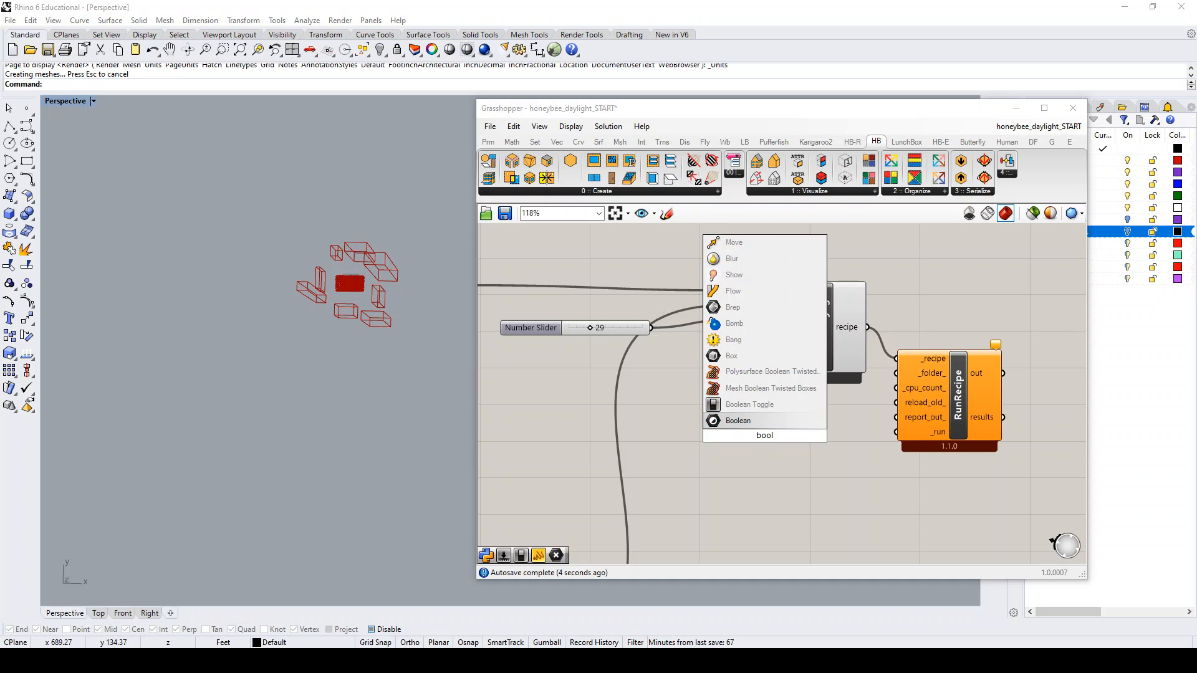
left_click(765, 405)
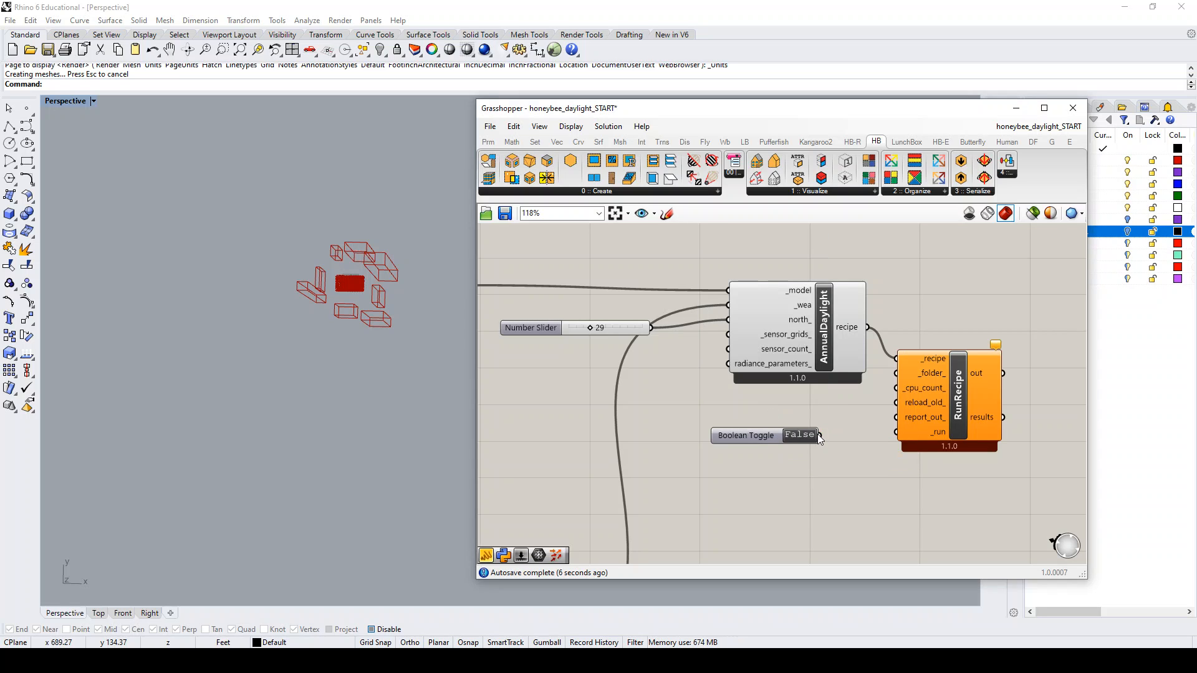
left_click_drag(853, 439, 896, 417)
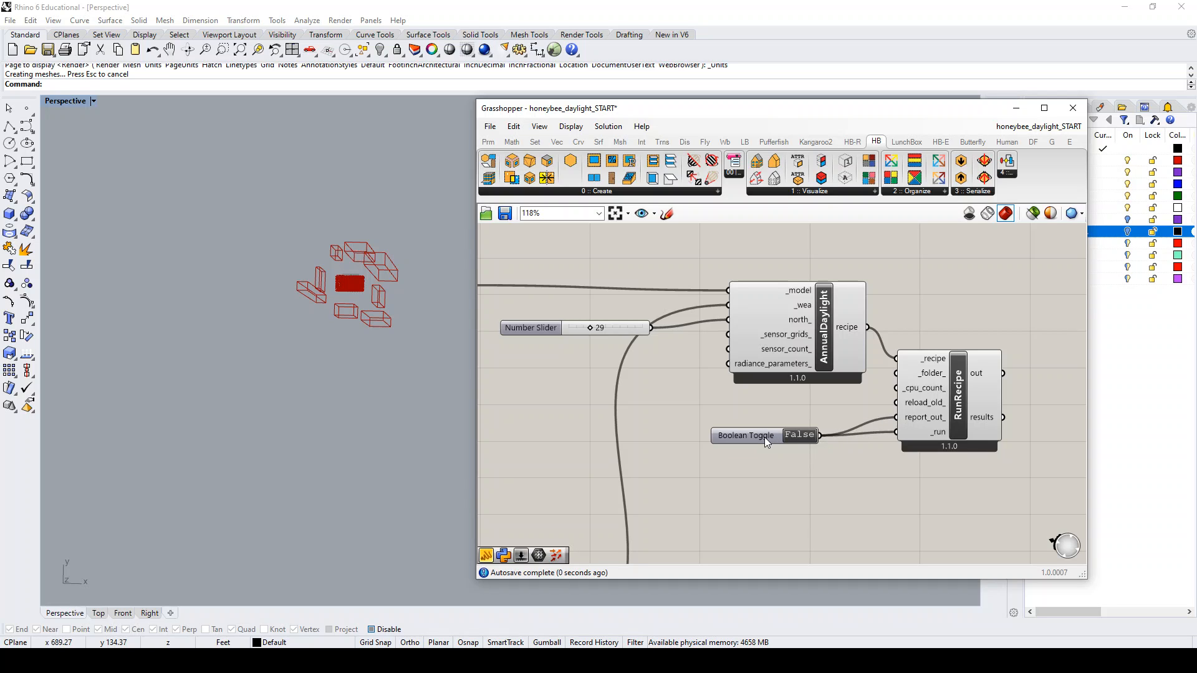
left_click_drag(766, 438, 759, 460)
- Add a panel beside RunRecipe and connect RunRecipe's out output to it
double_click(951, 304)
type("panel")
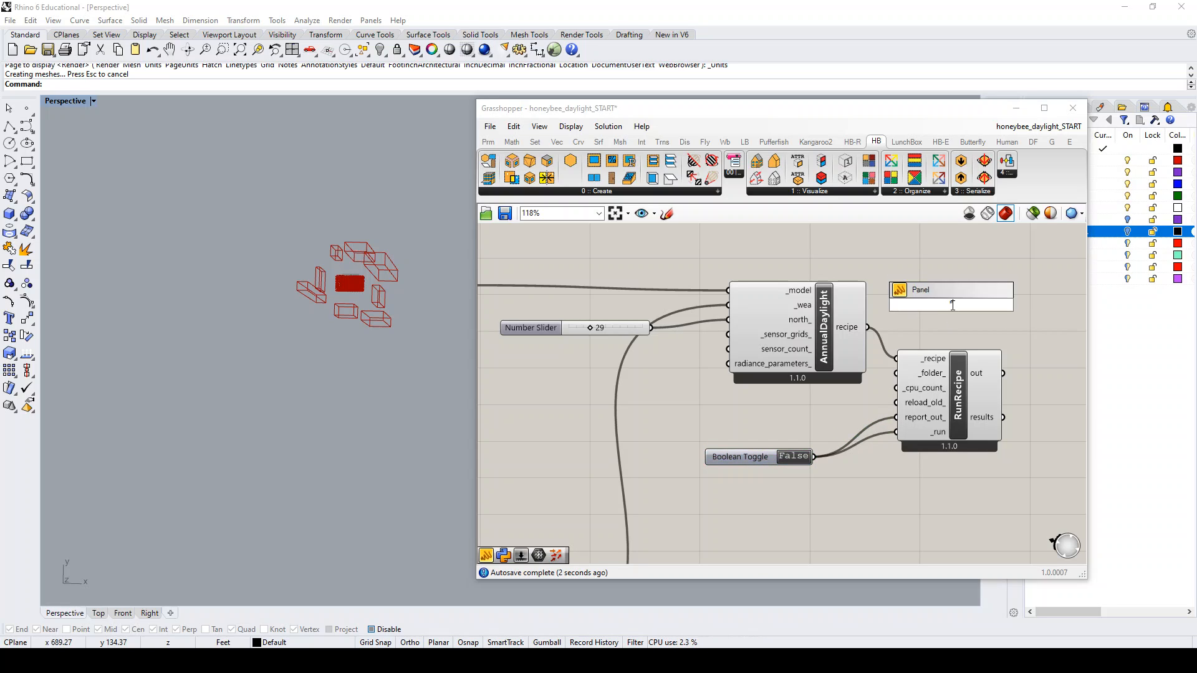
key("Return")
left_click_drag(951, 304, 1059, 311)
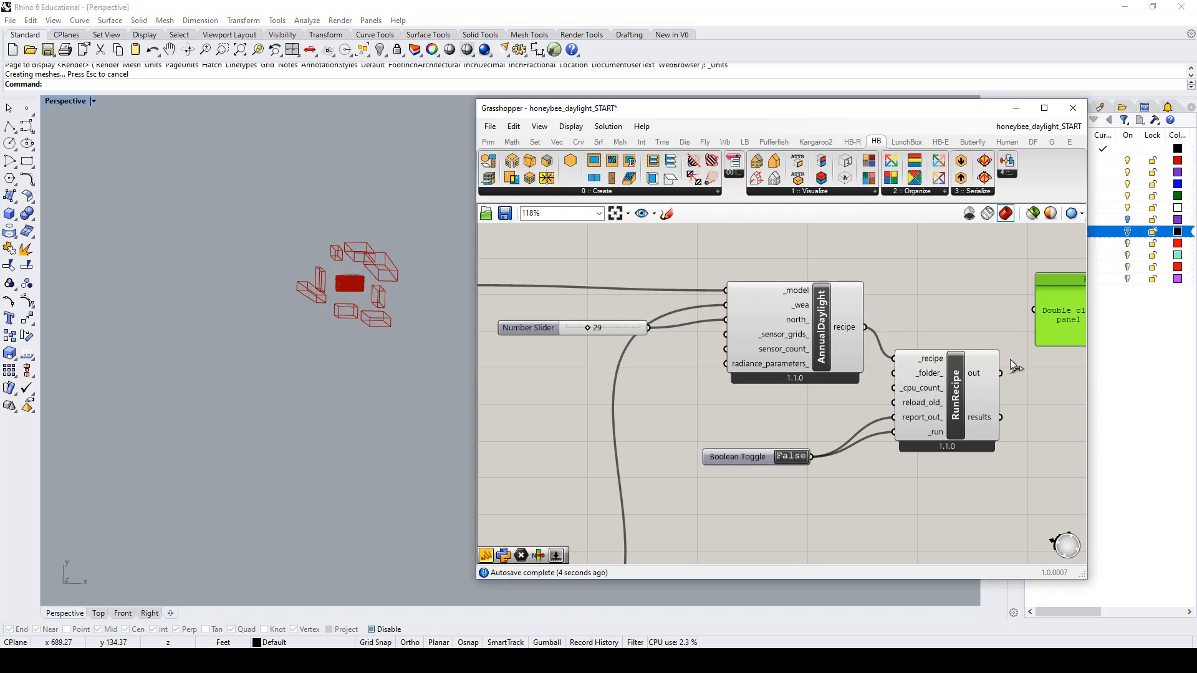
left_click_drag(1003, 373, 1087, 324)
- Read the description of RunRecipe's report_out_ input and enlarge the report panel in width and height
scroll(879, 326, "down", 4)
scroll(879, 327, "up", 5)
mouse_move(752, 421)
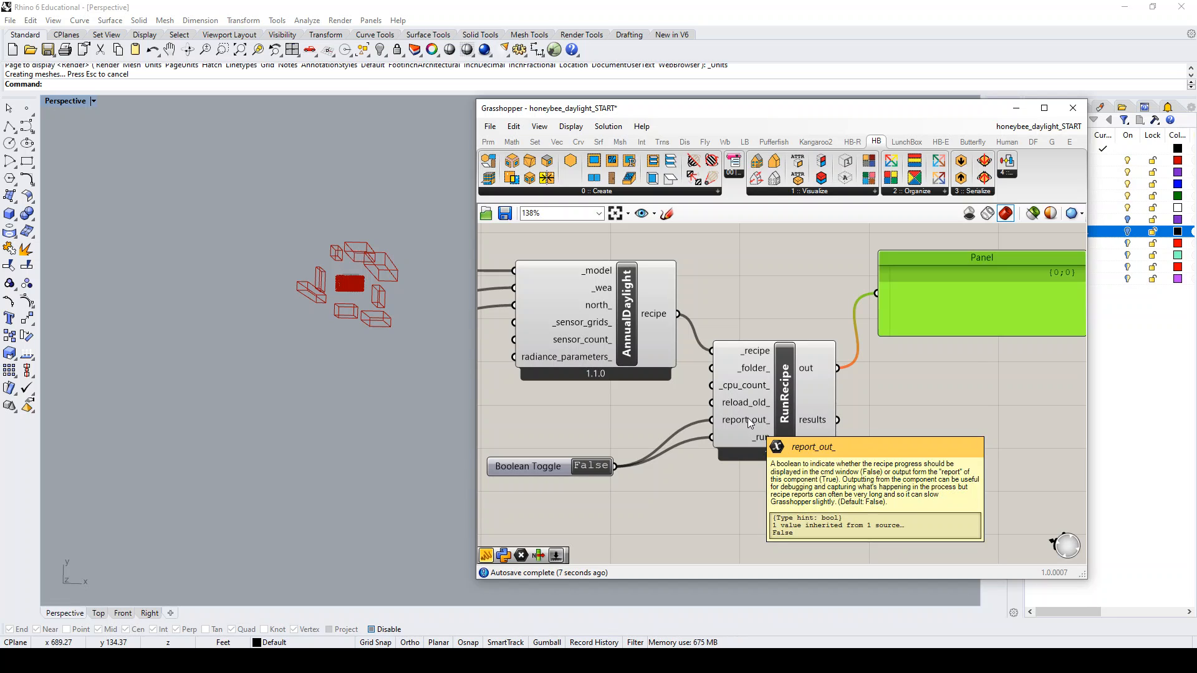
scroll(769, 331, "down", 4)
scroll(868, 327, "up", 3)
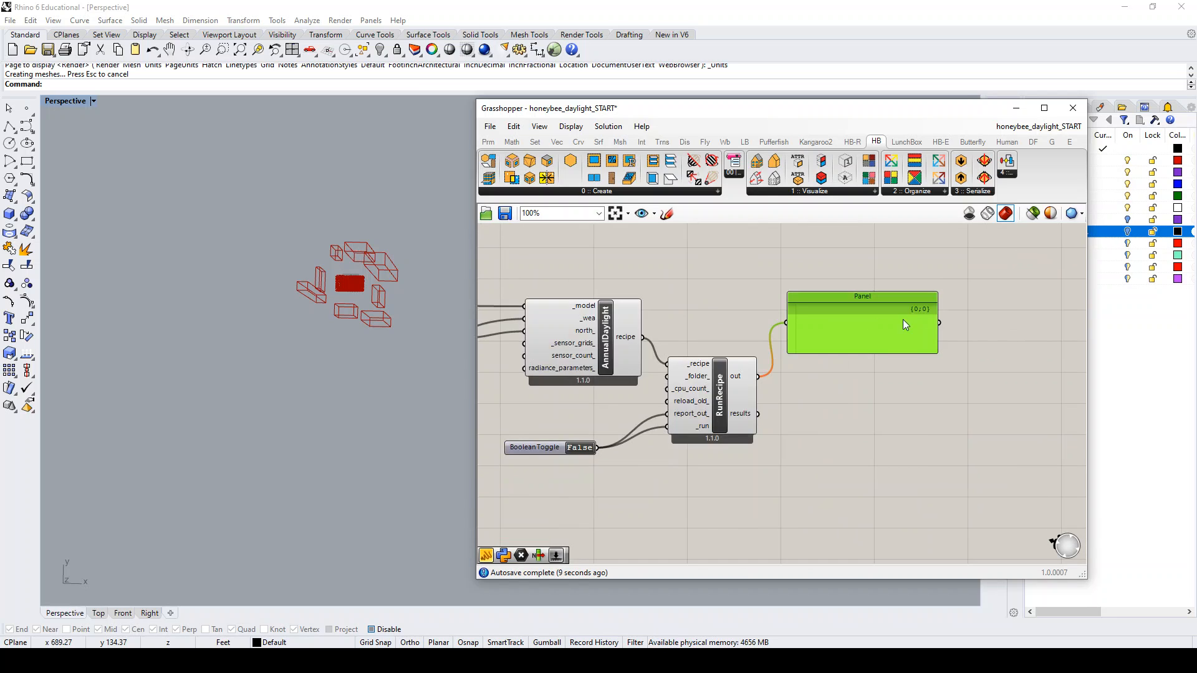
left_click_drag(937, 334, 1035, 331)
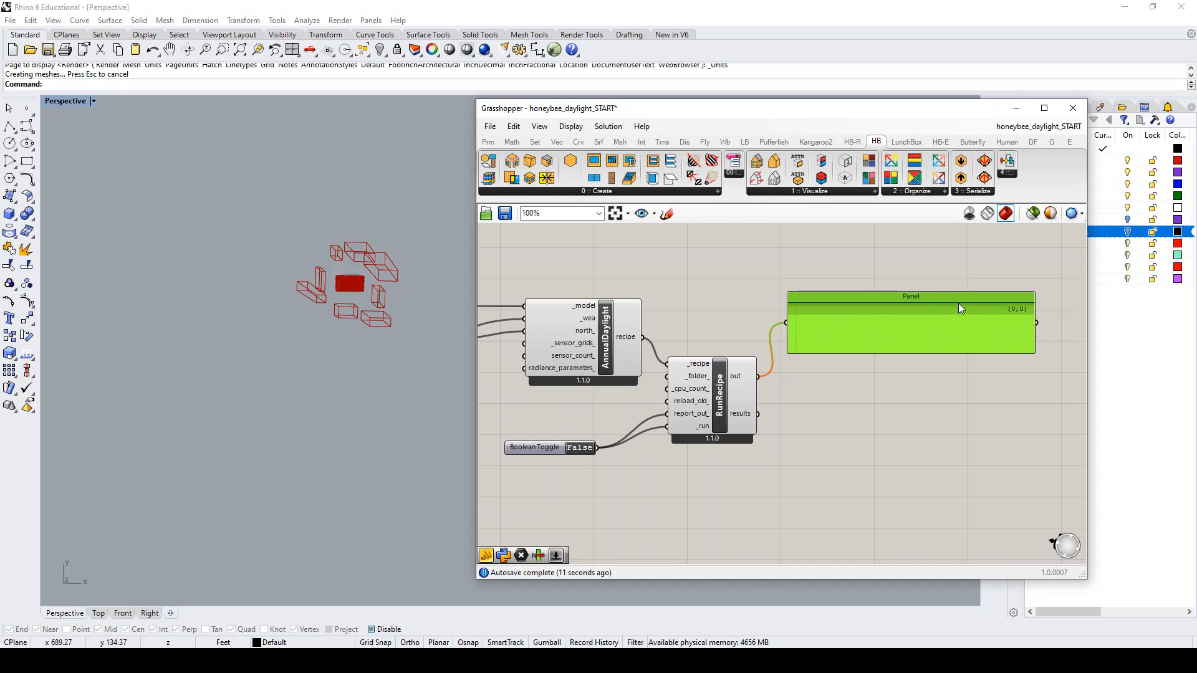
left_click_drag(959, 303, 951, 242)
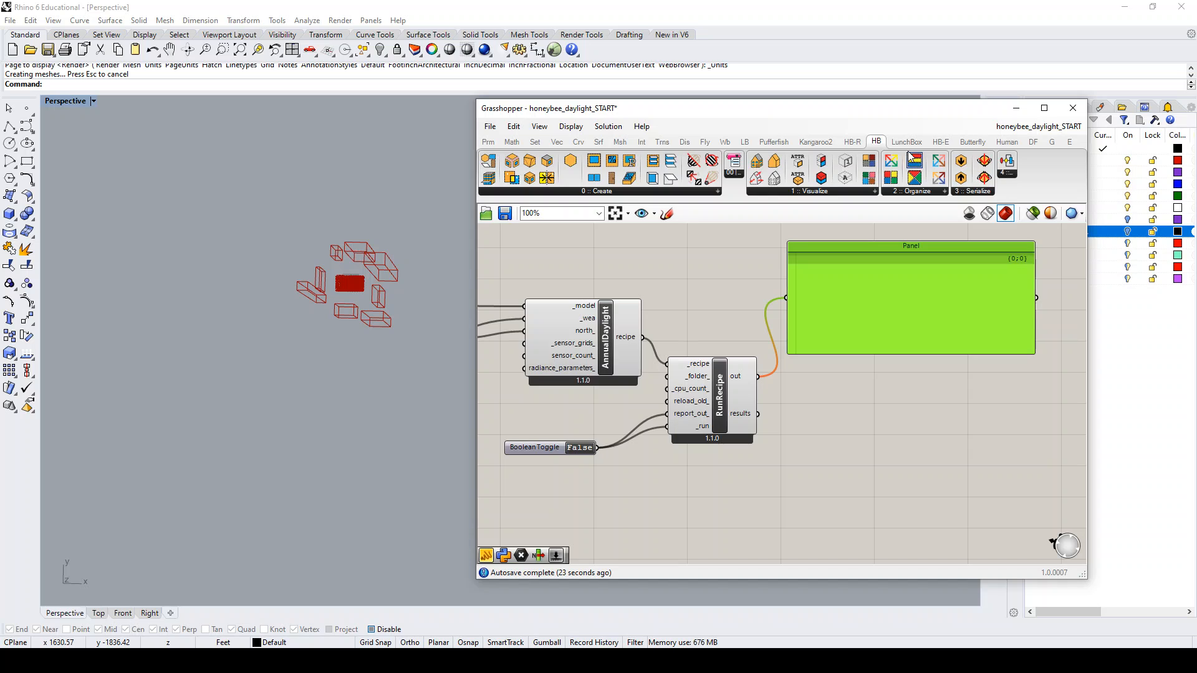
- Place an HB Annual Daylight Metrics component below the report panel and connect RunRecipe's results output to its _results input
left_click(863, 145)
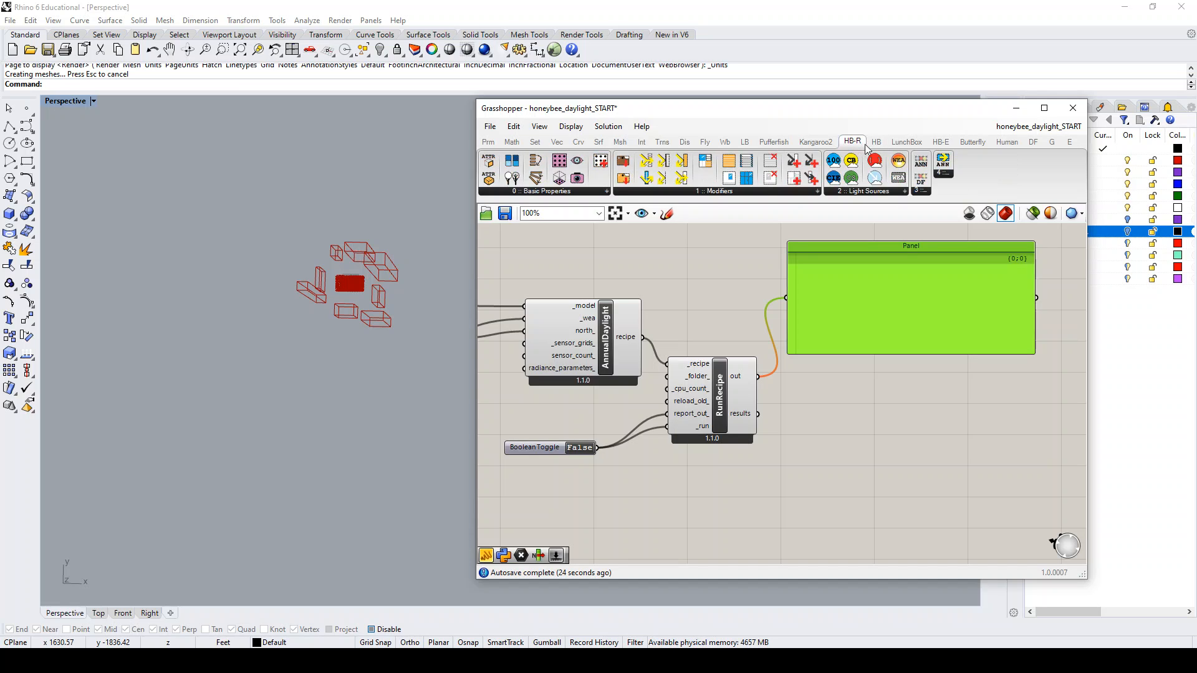
left_click(943, 173)
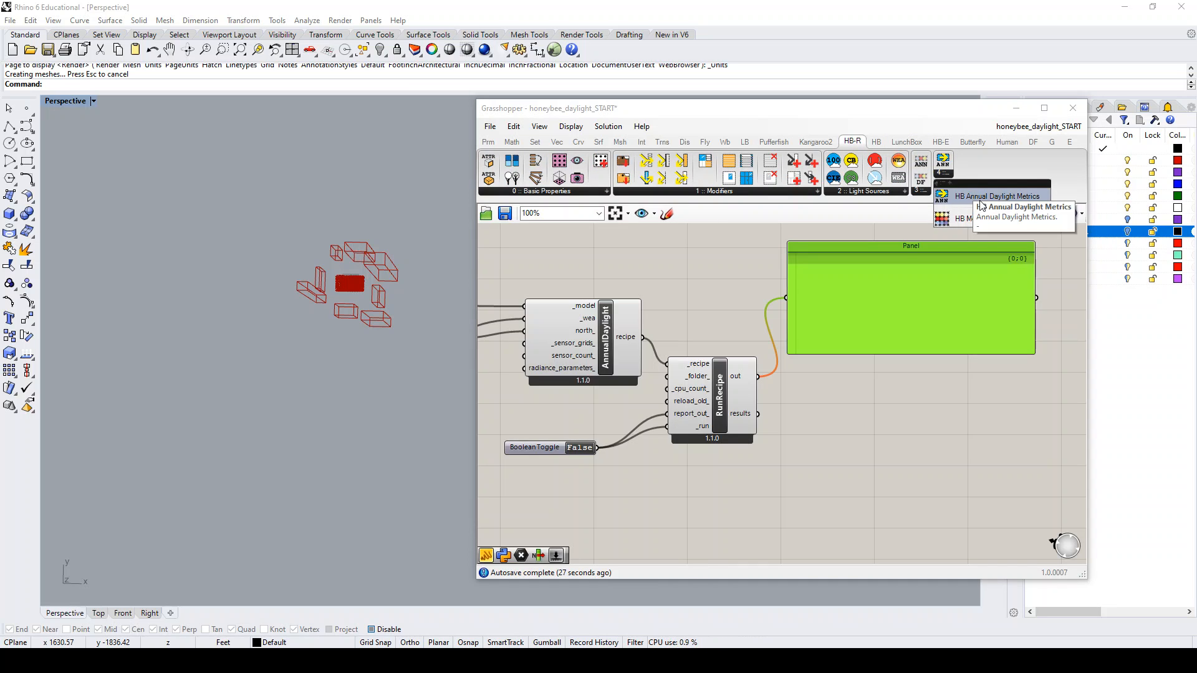
left_click_drag(985, 195, 983, 456)
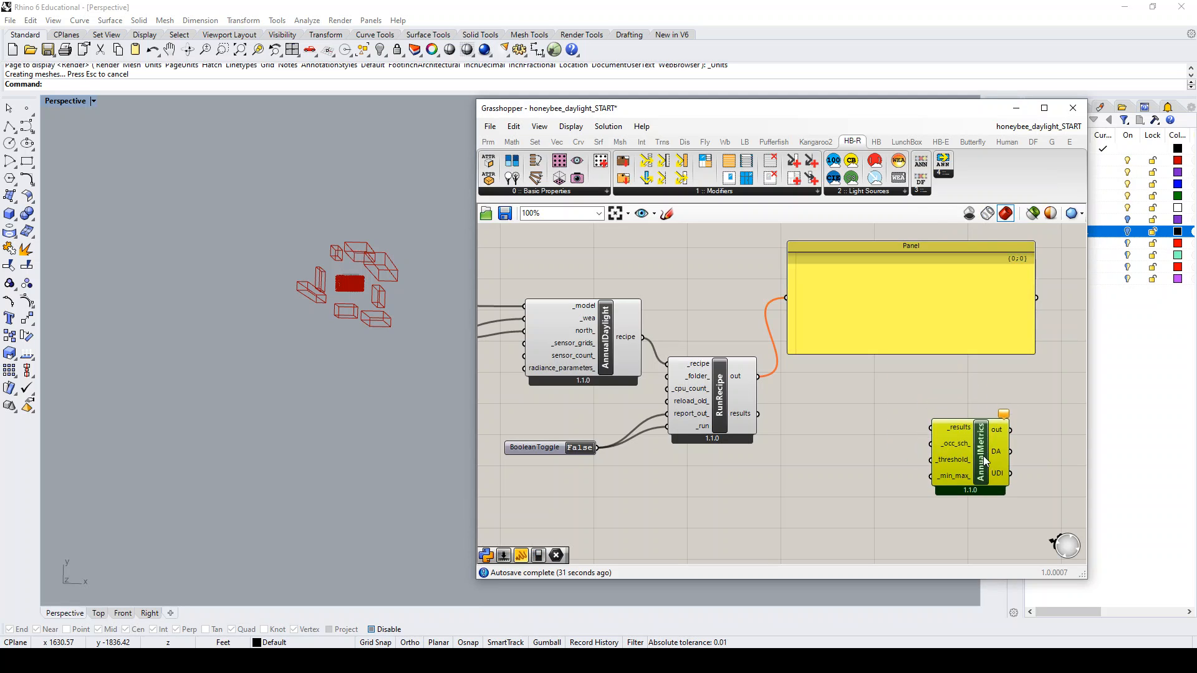
right_click_drag(862, 408, 803, 389)
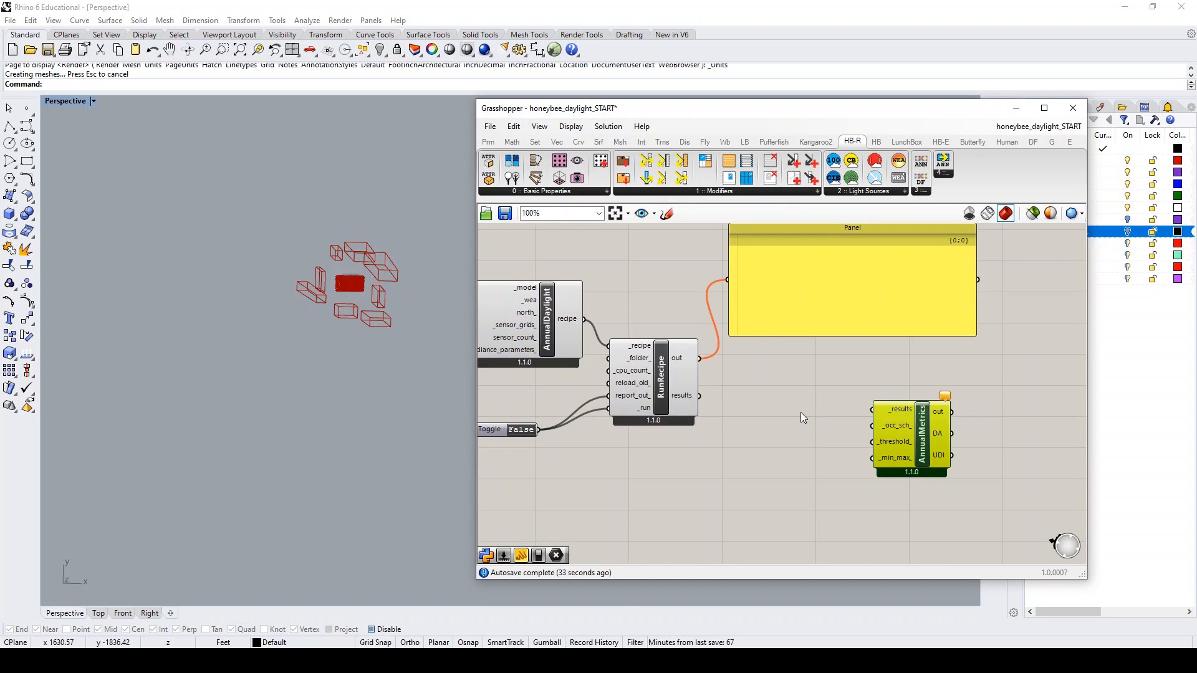
left_click_drag(696, 397, 922, 445)
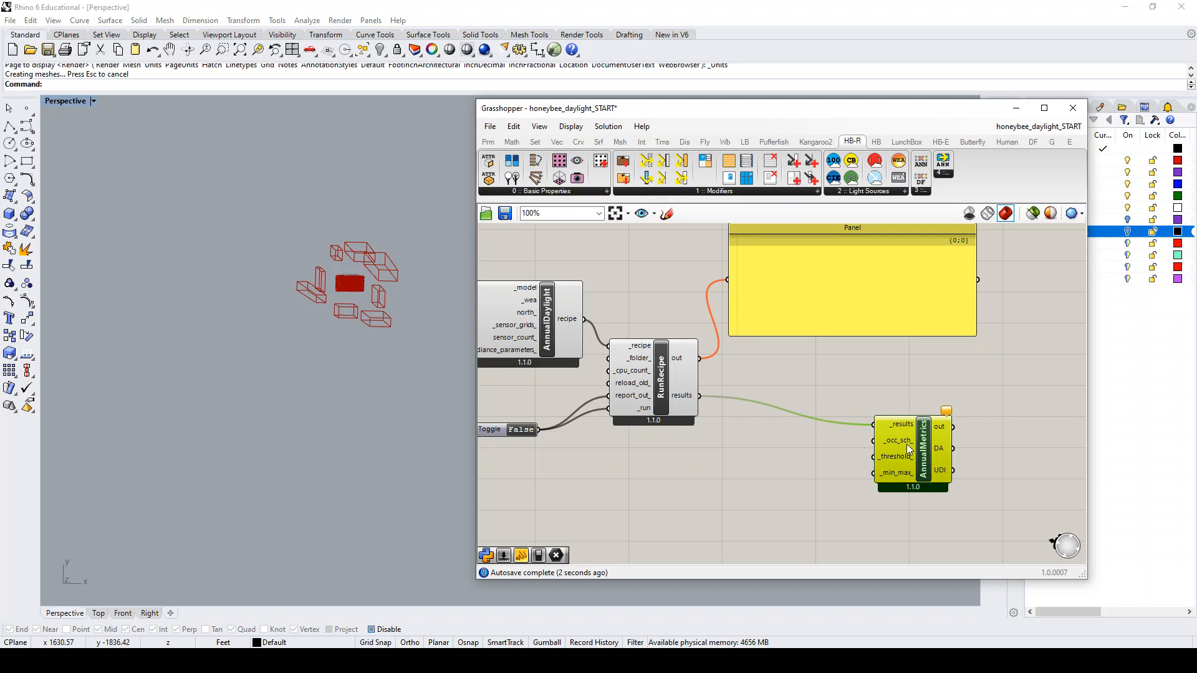
- Add an LB Spatial Heatmap component beside AnnualMetrics and connect the DA output to its _values input
double_click(895, 394)
type("he")
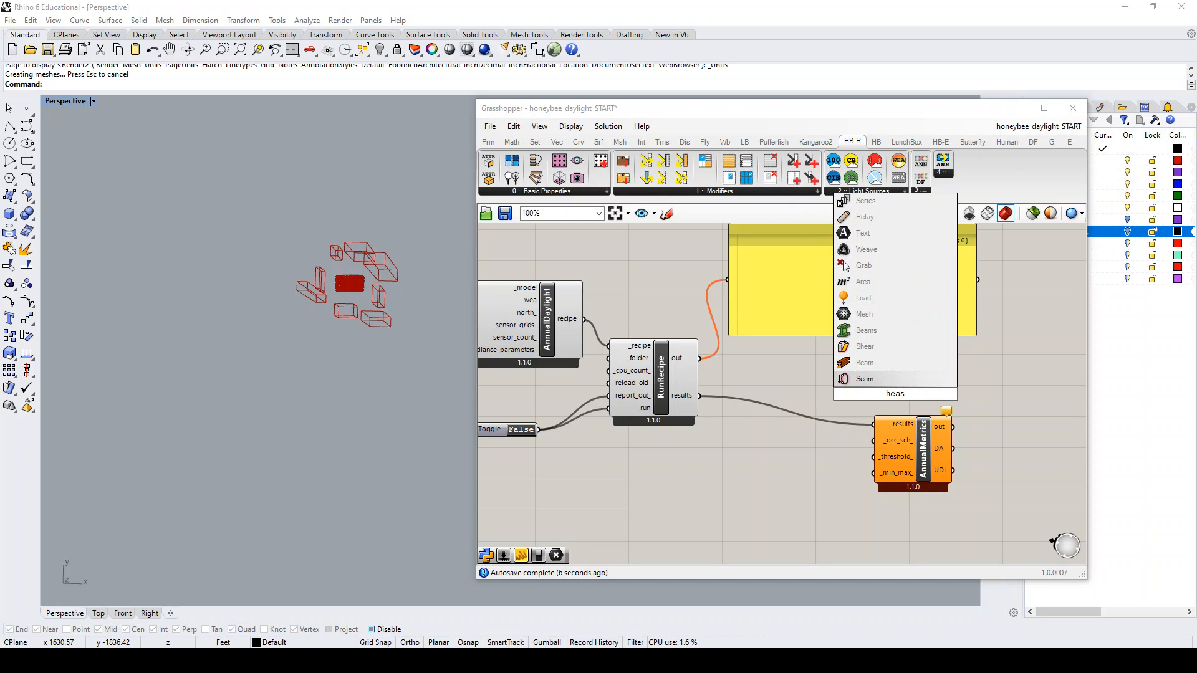
type("atmap")
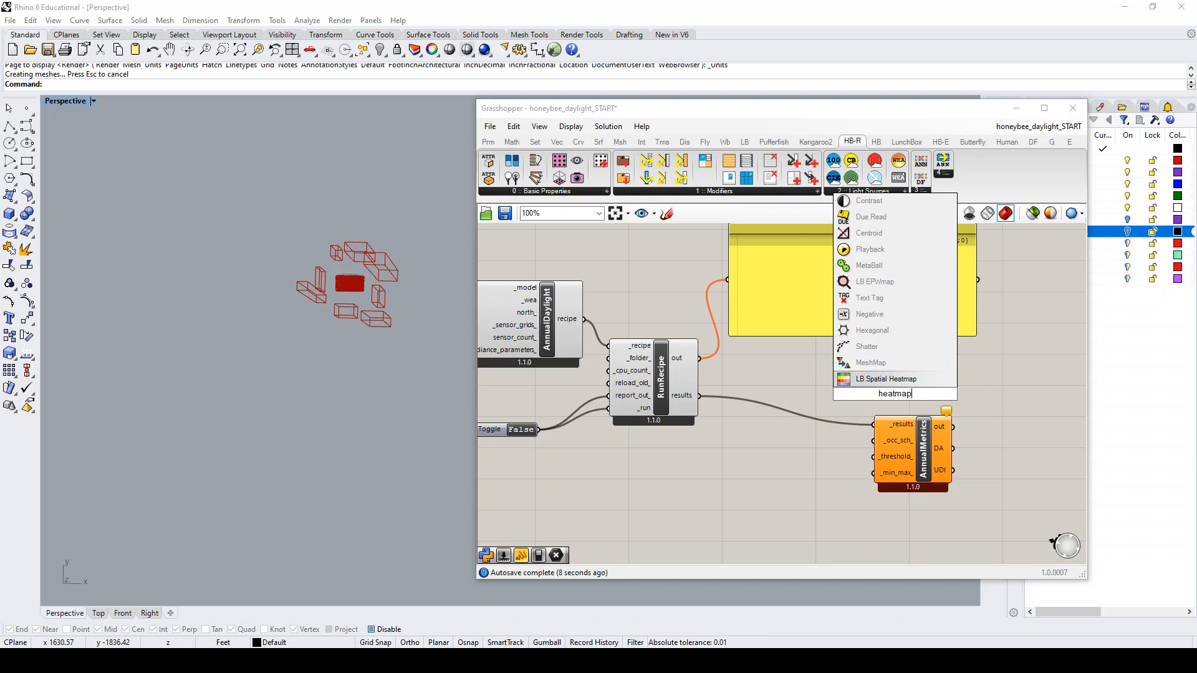
left_click(916, 379)
left_click_drag(929, 412, 1067, 414)
scroll(910, 410, "down", 3)
scroll(942, 417, "up", 3)
mouse_move(911, 445)
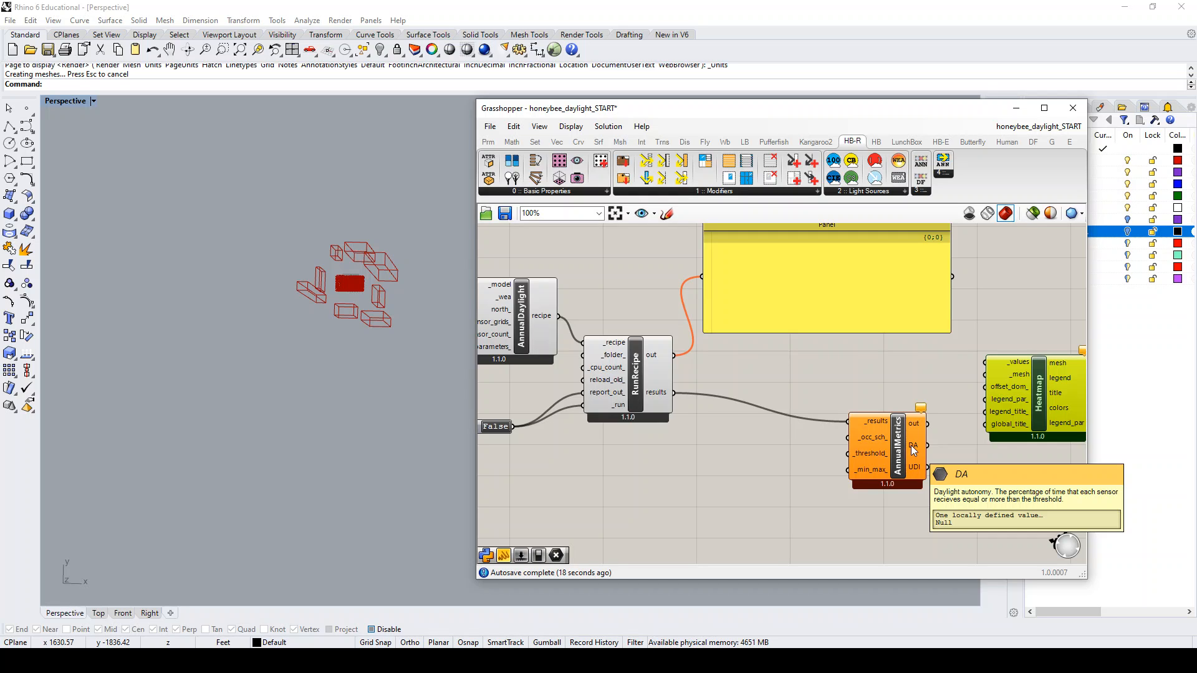
left_click_drag(925, 446, 981, 367)
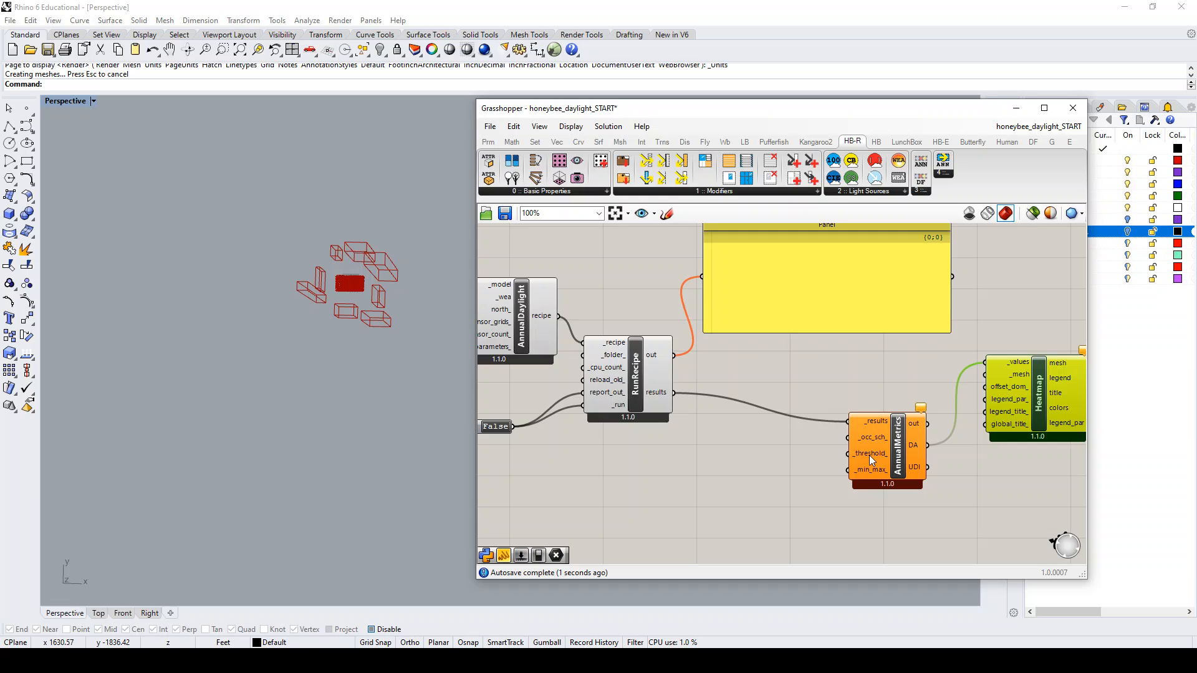
- Check AnnualMetrics' _threshold_ input and shift the component slightly away from the Heatmap component
mouse_move(870, 454)
left_click(790, 459)
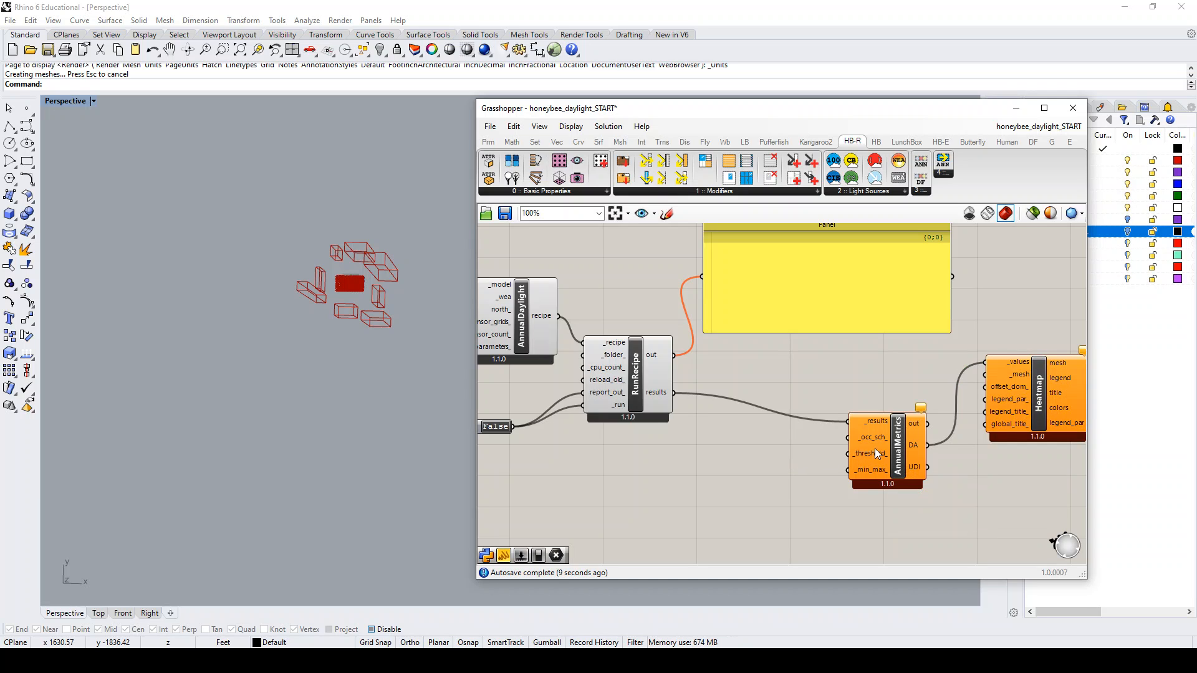
left_click_drag(876, 452, 868, 443)
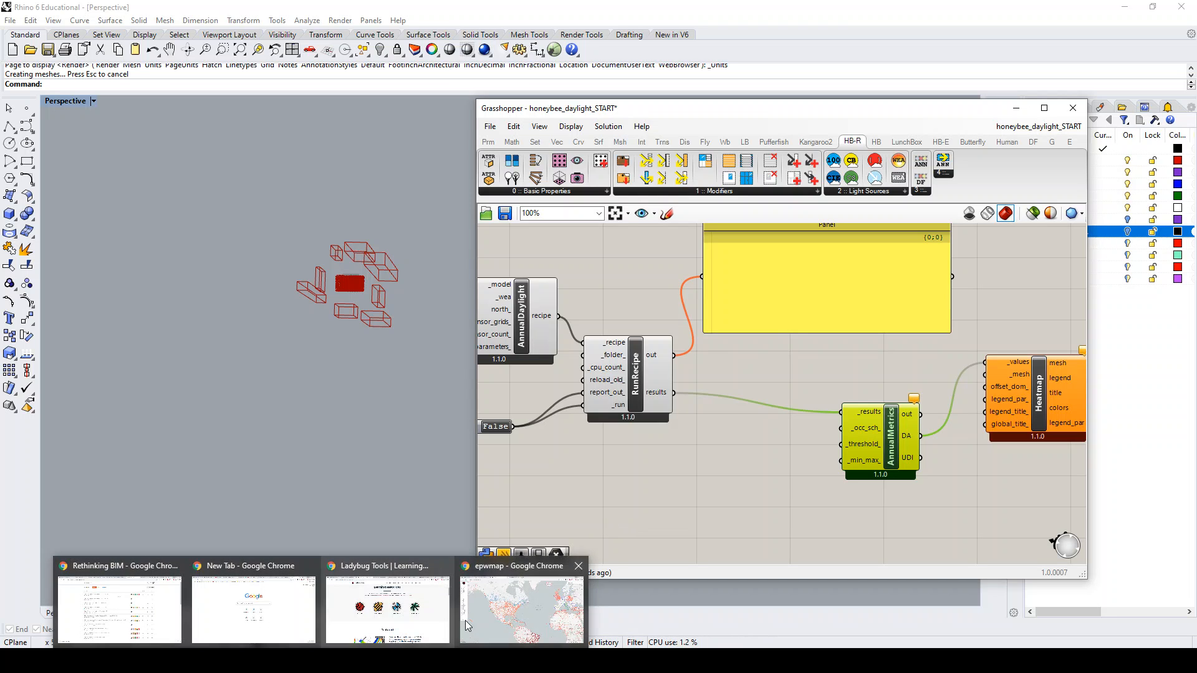
- Switch to the browser's light levels PDF, examine the recommended illumination table for different workspaces, and return to Grasshopper
left_click(483, 612)
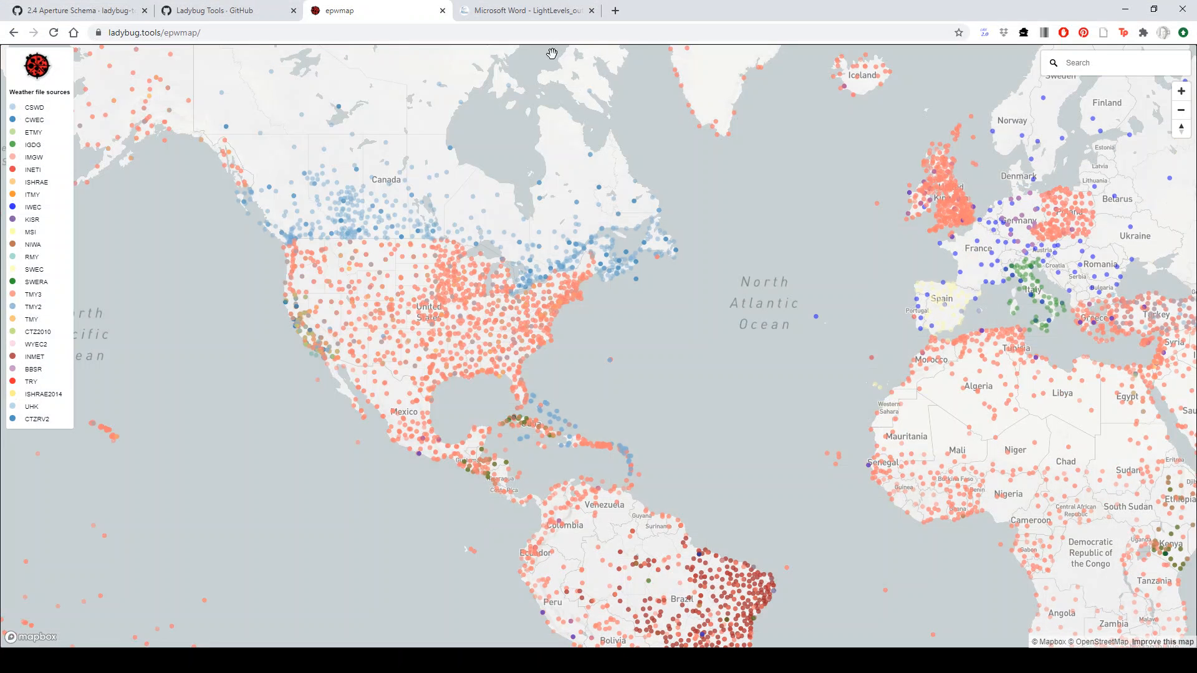
left_click(567, 17)
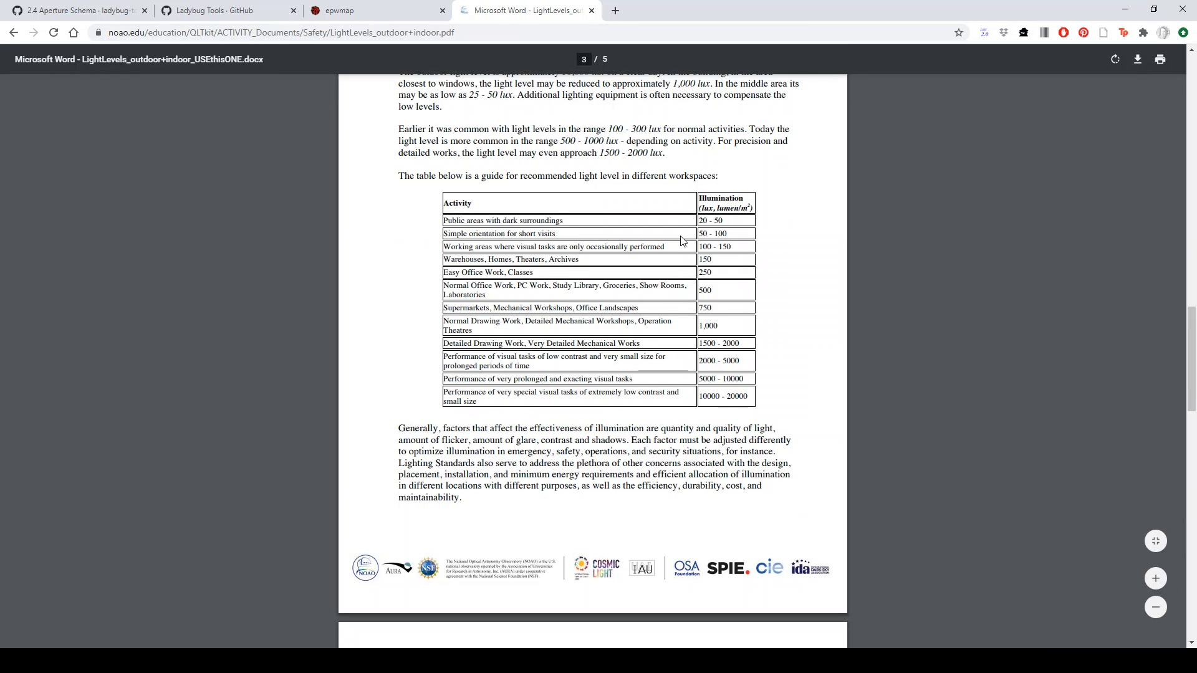
scroll(683, 245, "up", 2)
scroll(675, 214, "down", 3)
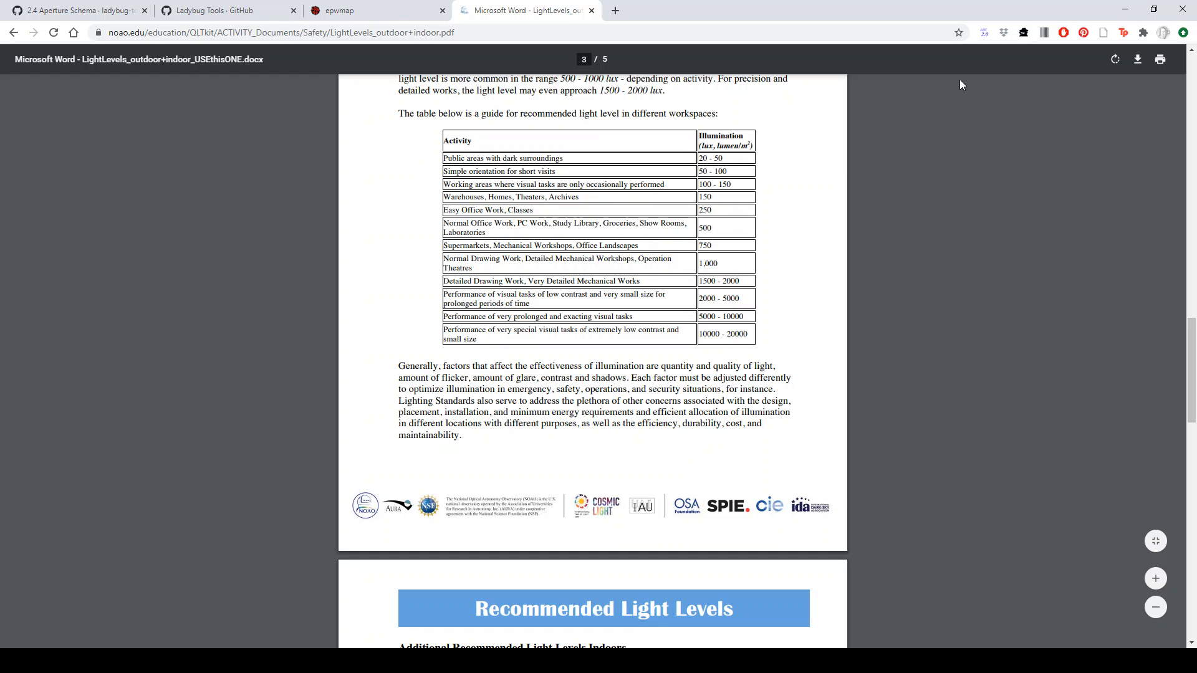
left_click(1125, 11)
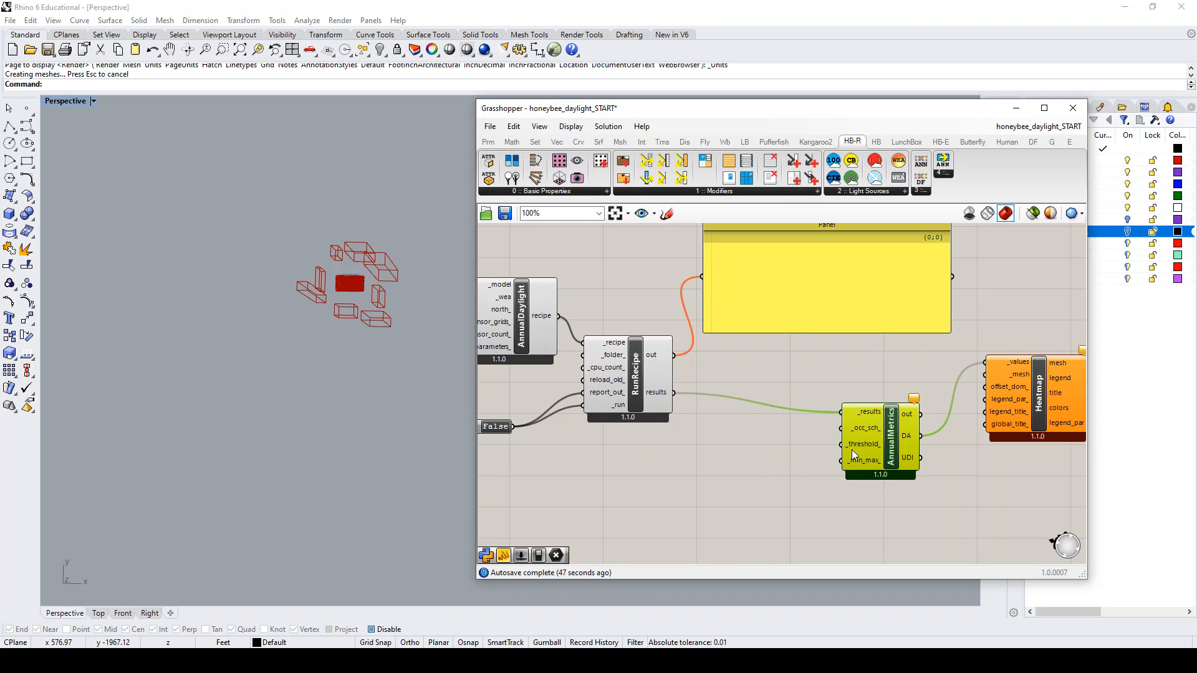
- Add a number slider set to 400 beside AnnualMetrics, connect it to the _threshold_ input, and align it with the component
mouse_move(856, 447)
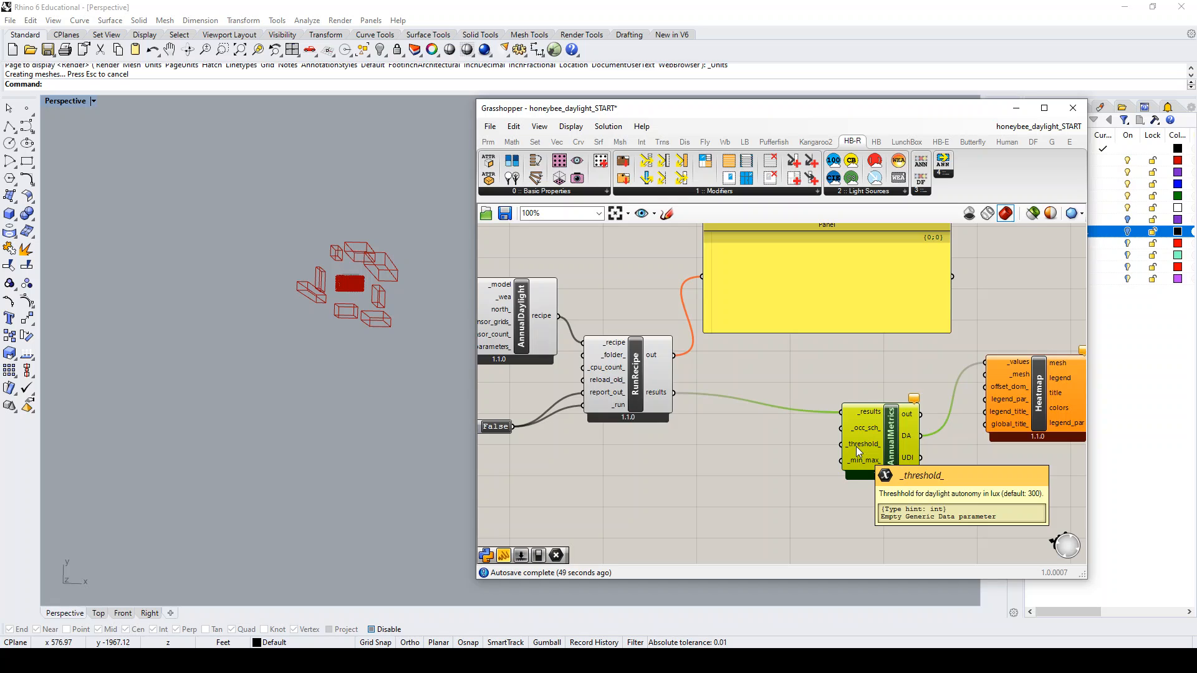
left_click(754, 451)
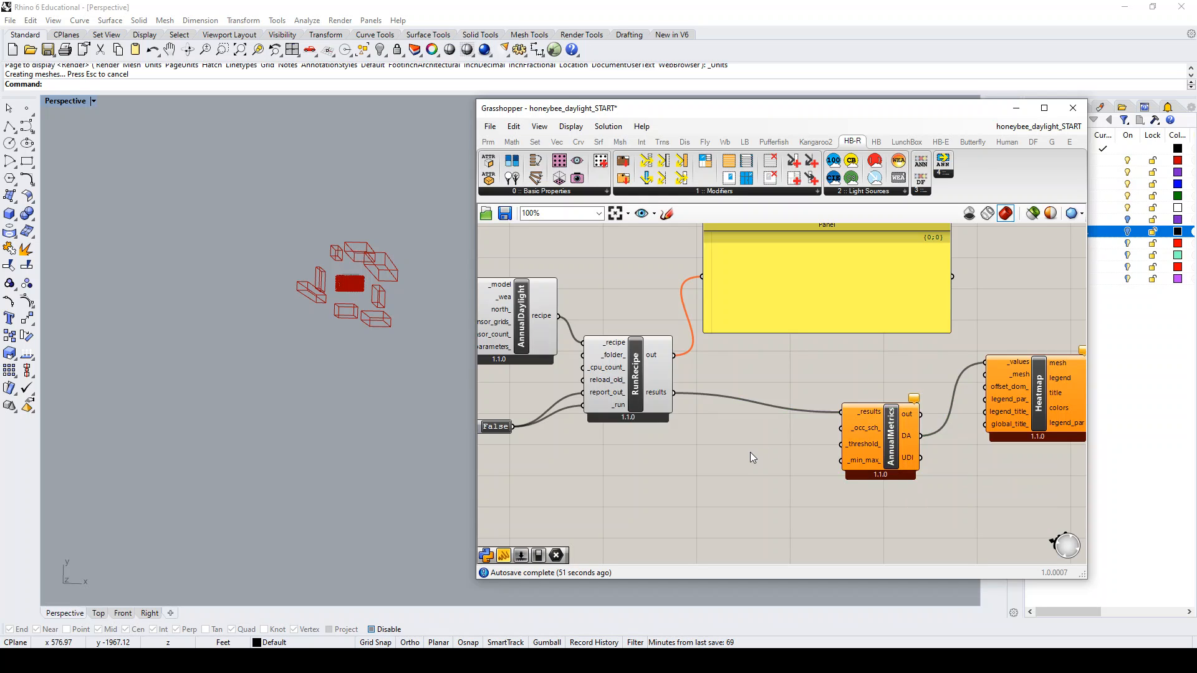
double_click(749, 458)
type("400")
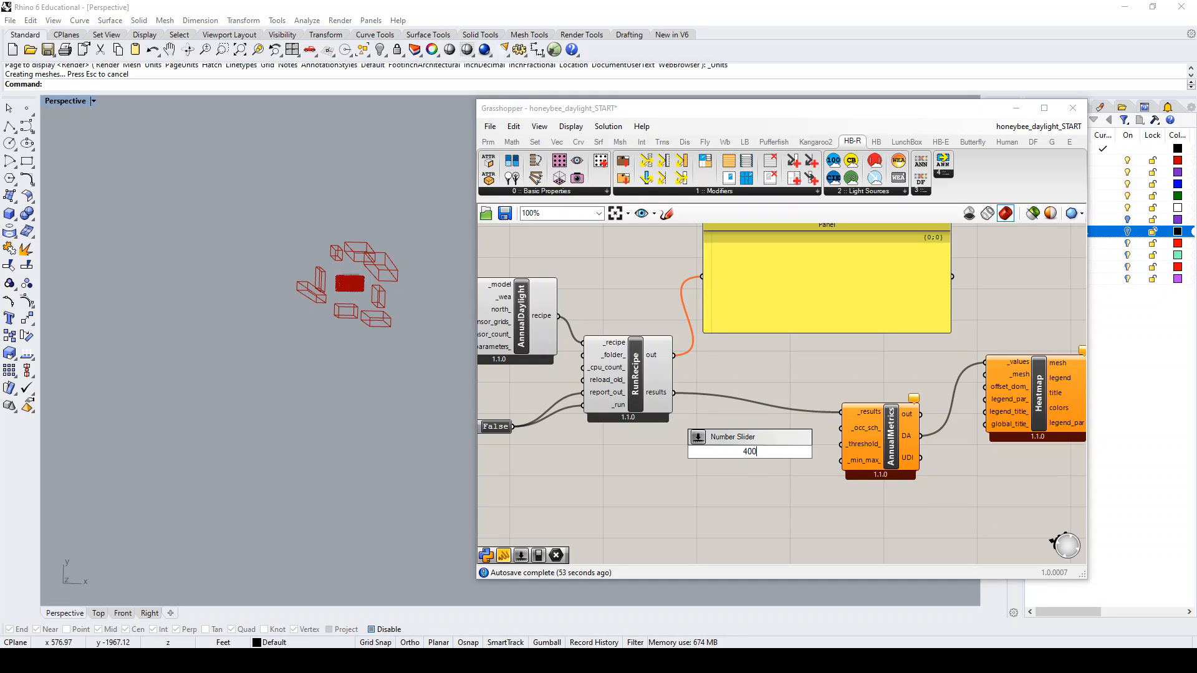
key("Return")
left_click_drag(813, 451, 840, 443)
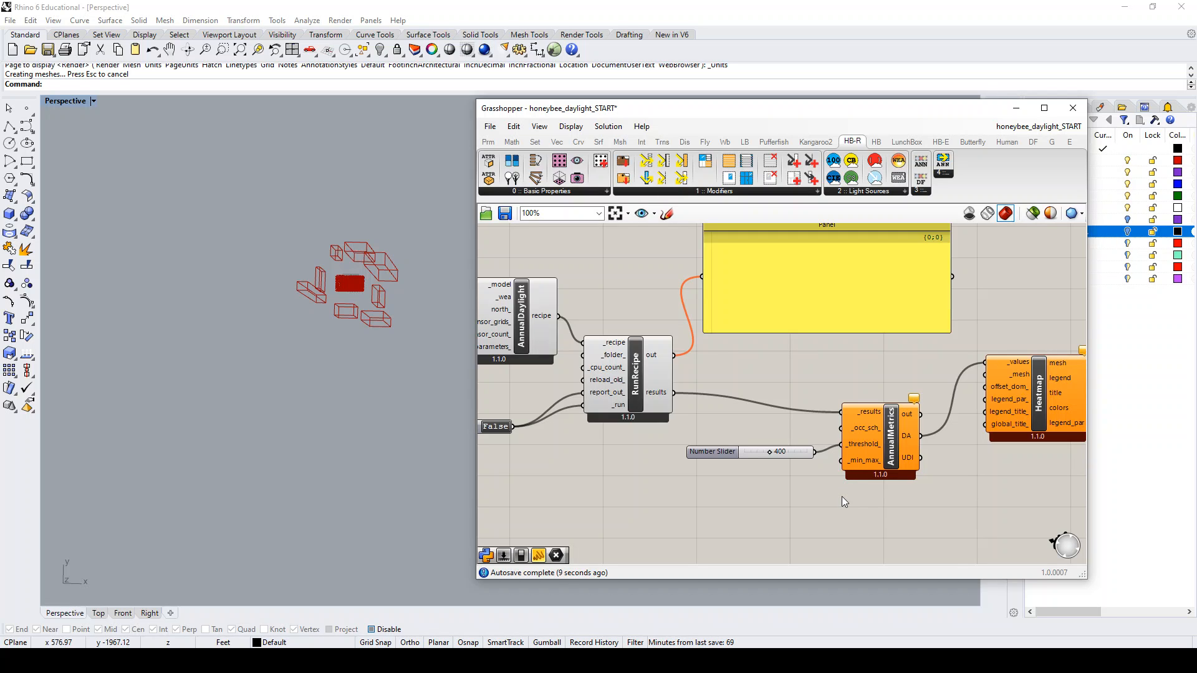
left_click_drag(719, 450, 722, 447)
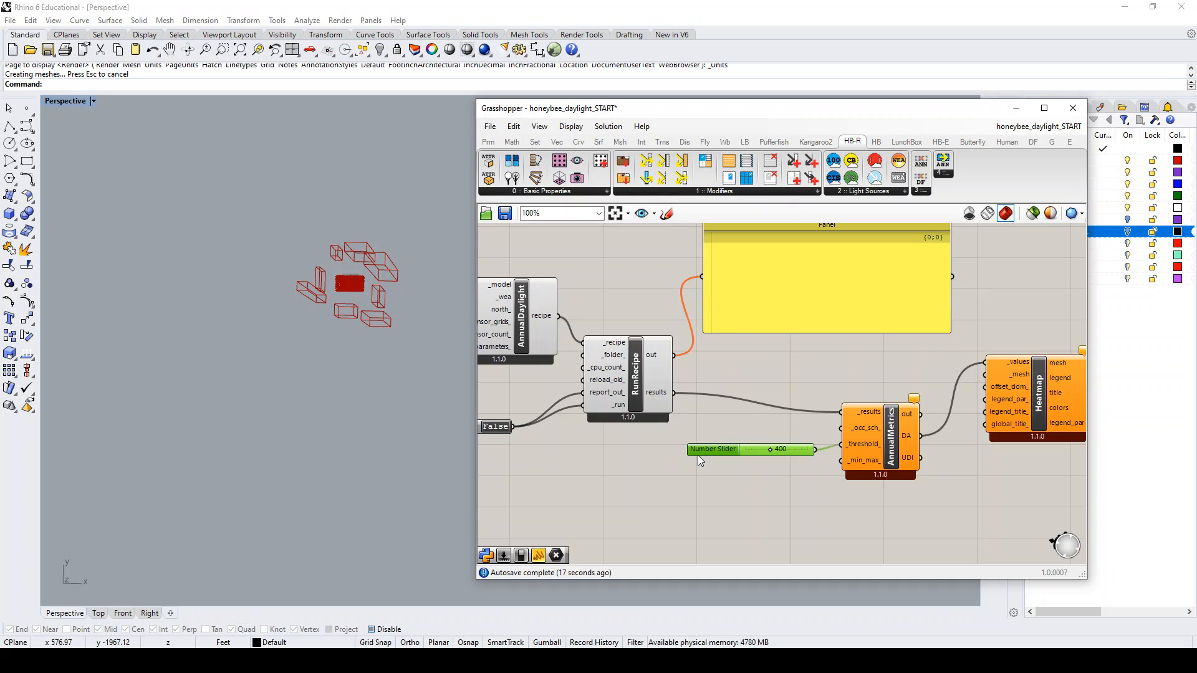
- Connect the mesh output of the GridRooms component to the Heatmap component's _mesh input
scroll(697, 455, "down", 3)
scroll(843, 429, "up", 2)
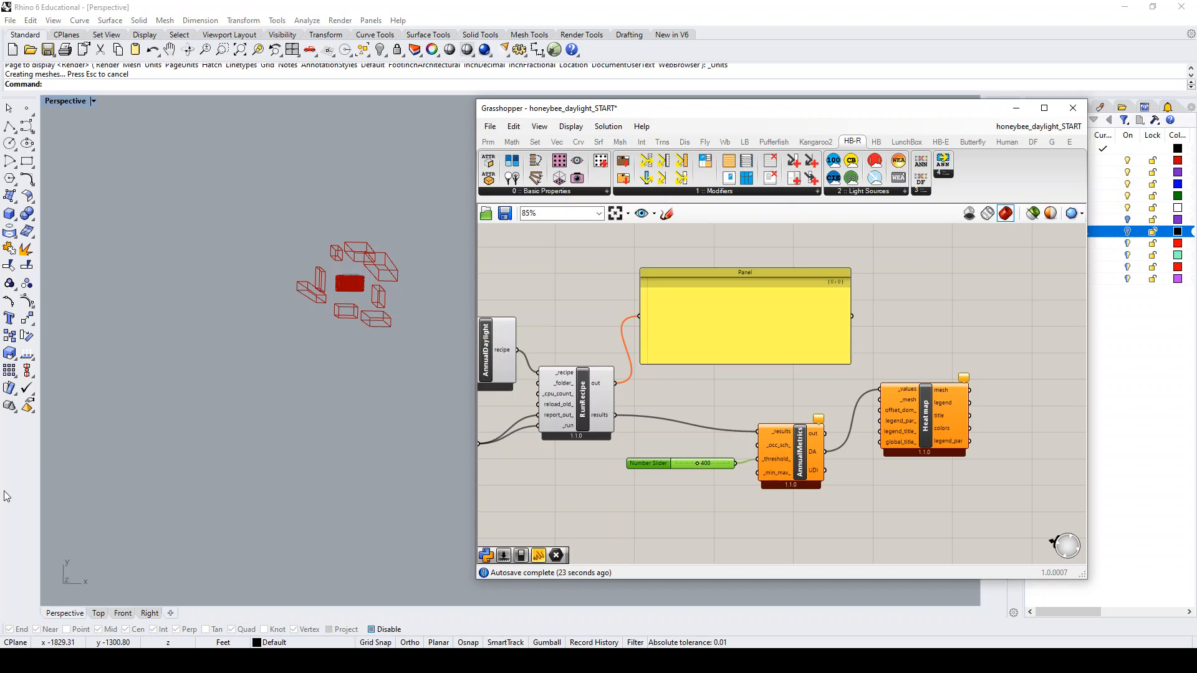
scroll(962, 492, "down", 3)
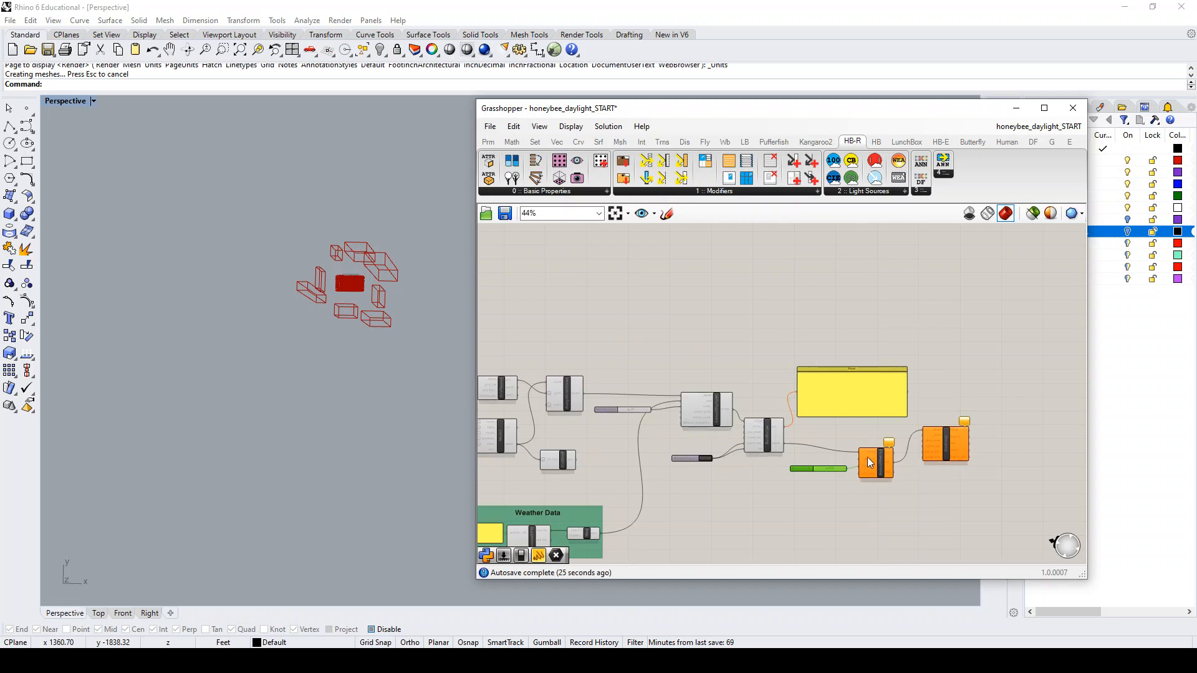
scroll(616, 412, "up", 3)
scroll(863, 440, "down", 2)
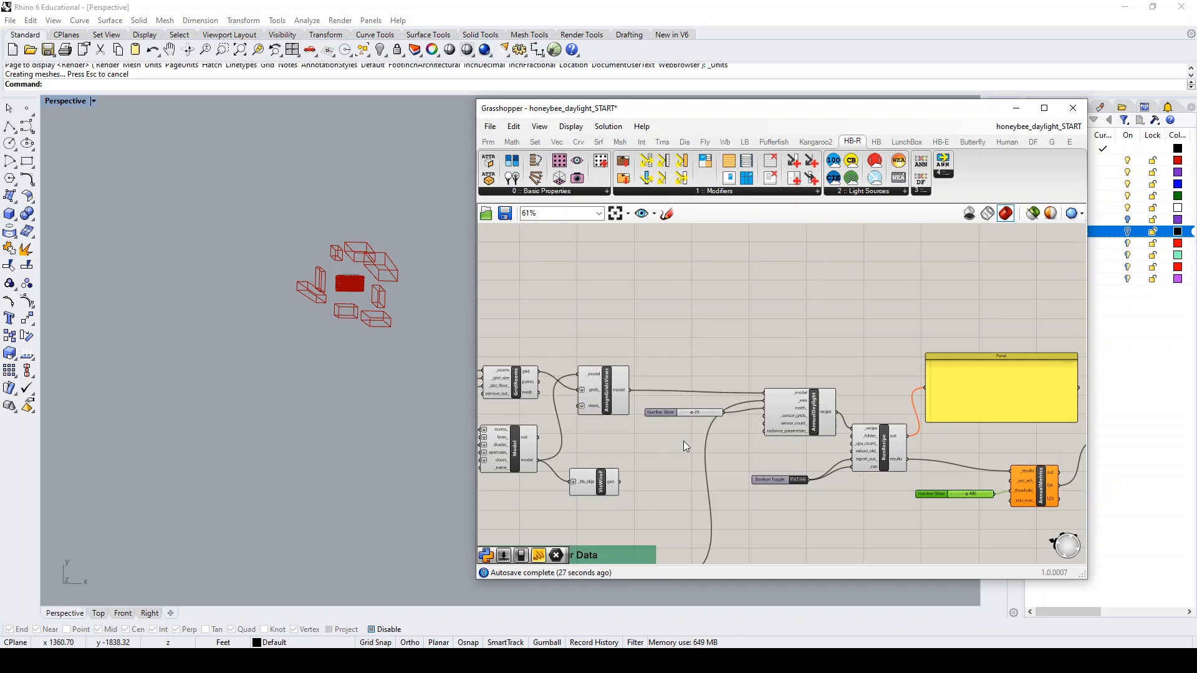
left_click_drag(538, 392, 884, 407)
scroll(638, 396, "down", 4)
scroll(814, 429, "up", 4)
scroll(862, 424, "up", 3)
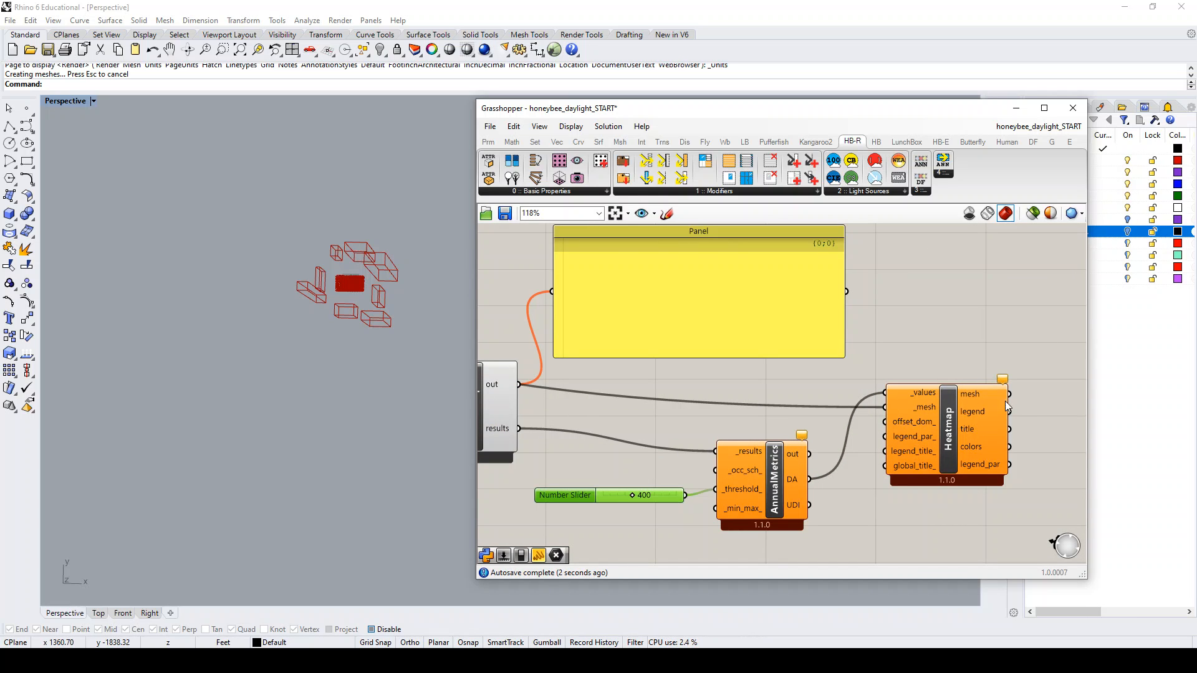
- Zoom in on the room model in the Perspective viewport and set RunRecipe's Boolean Toggle to True to run the simulation
scroll(994, 407, "down", 3)
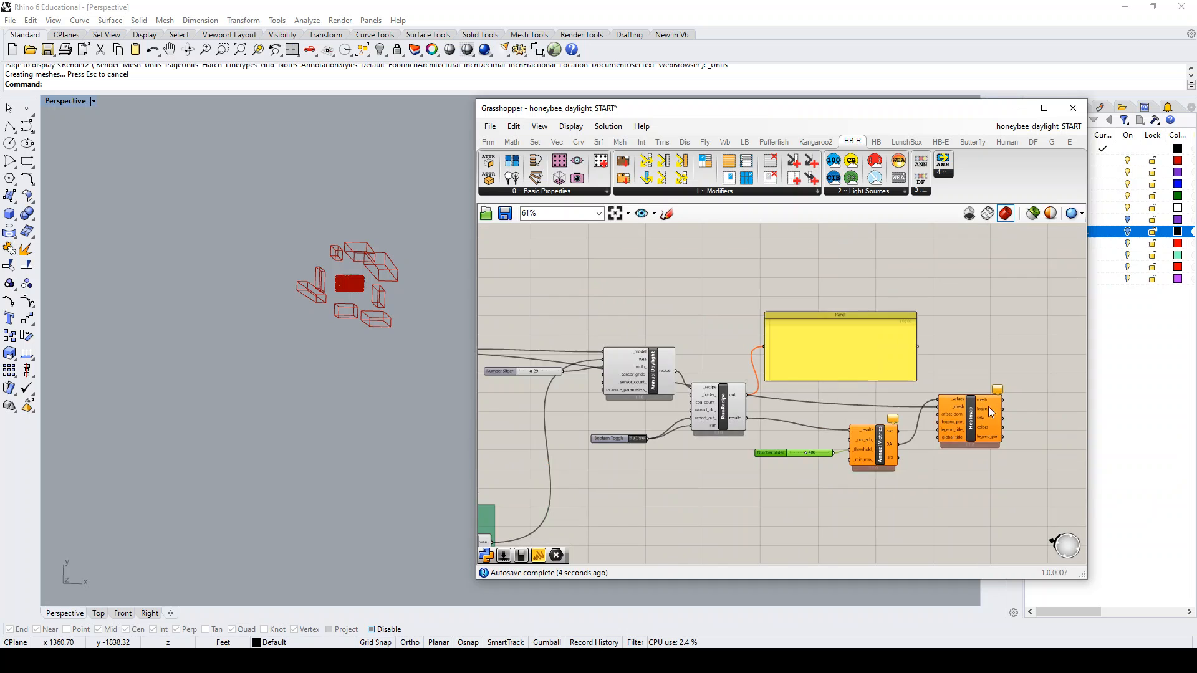
scroll(648, 428, "up", 3)
scroll(795, 413, "down", 1)
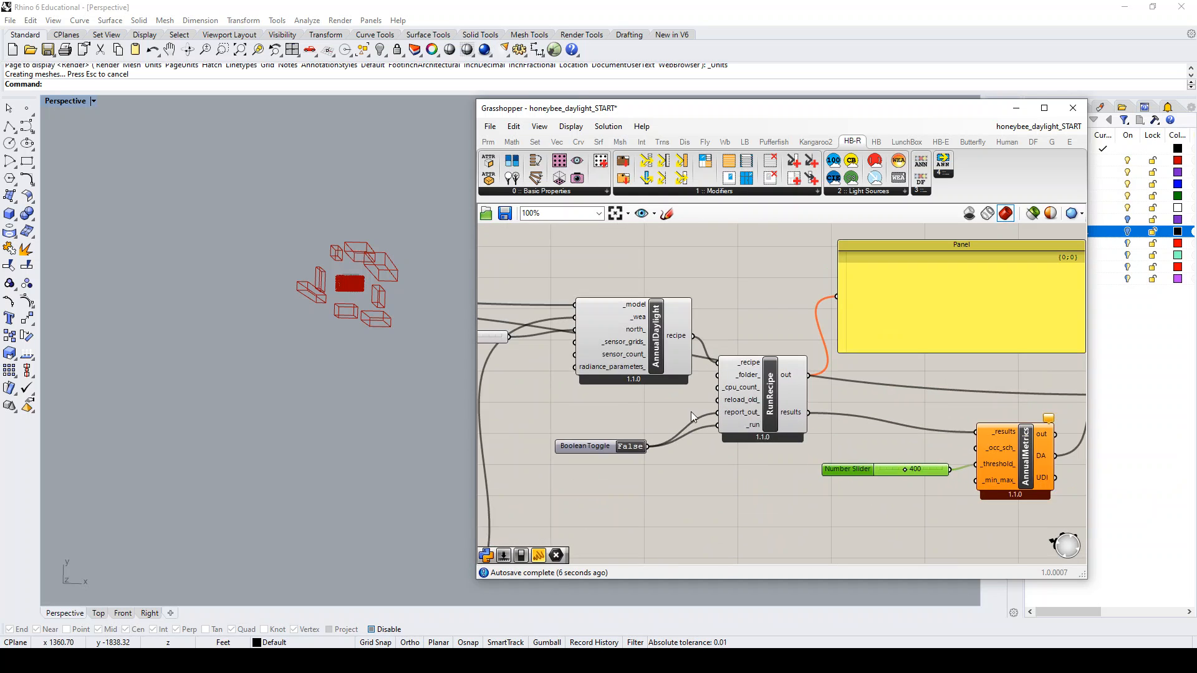
scroll(361, 297, "up", 6)
scroll(363, 287, "up", 3)
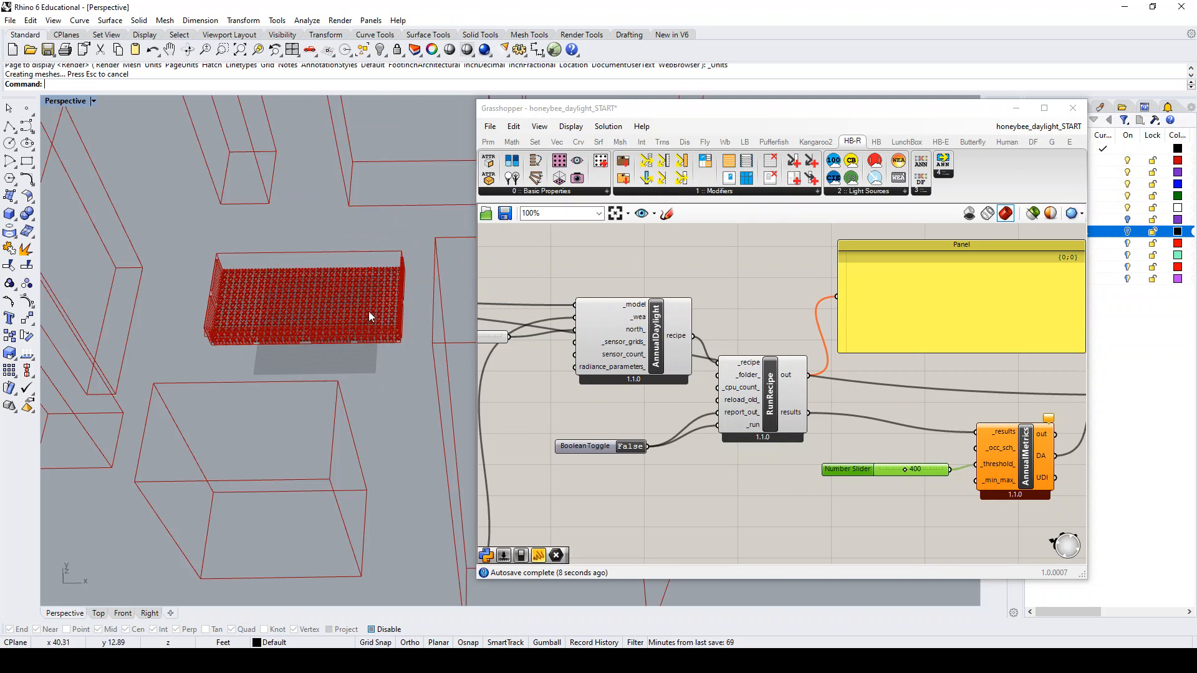
left_click(631, 446)
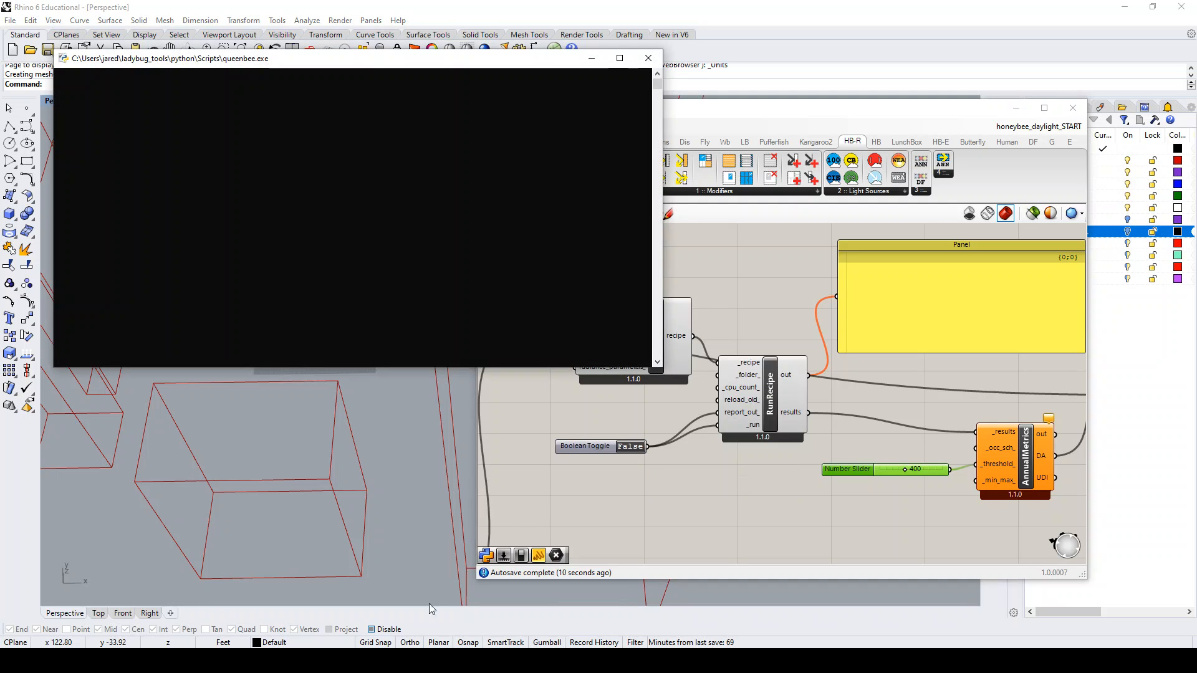
- Switch to the browser and look over the 2.4 Aperture Schema page of the honeybee-schema wiki
mouse_move(322, 661)
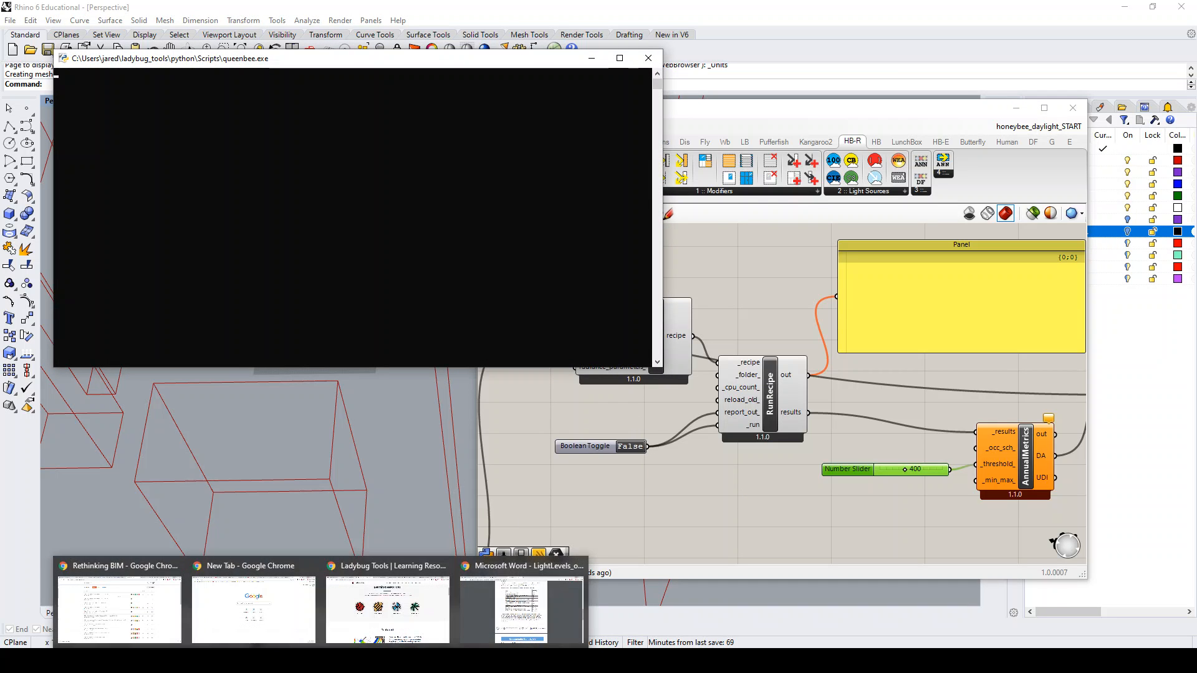
left_click(505, 604)
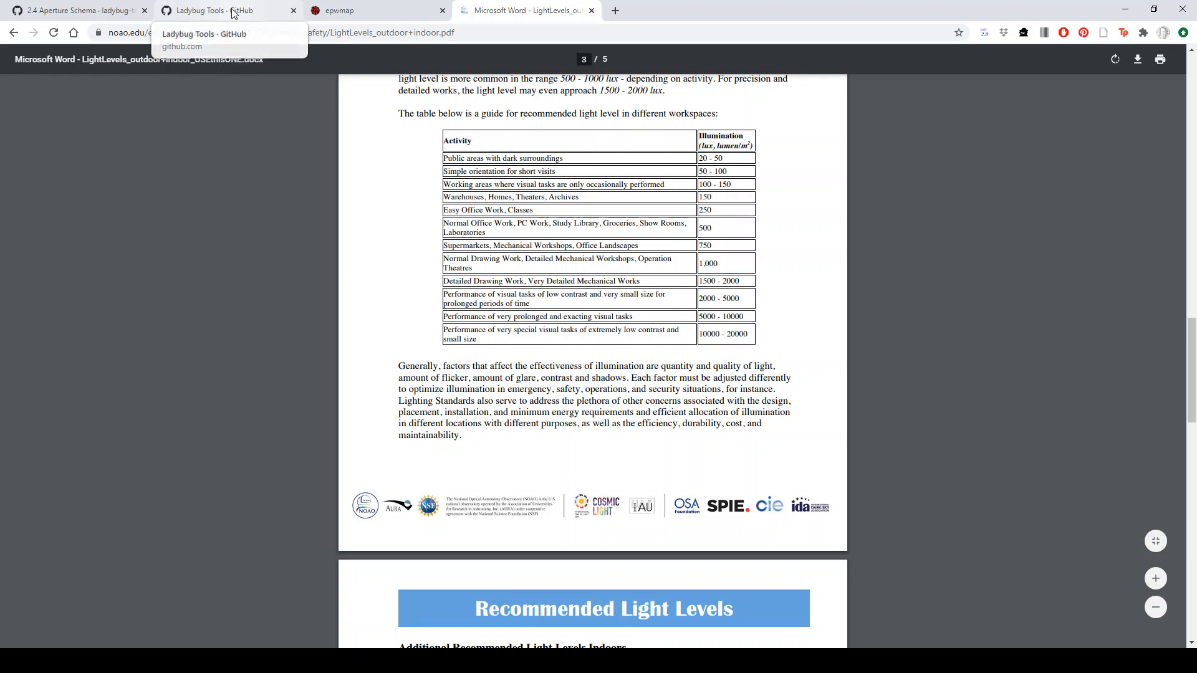
left_click(95, 13)
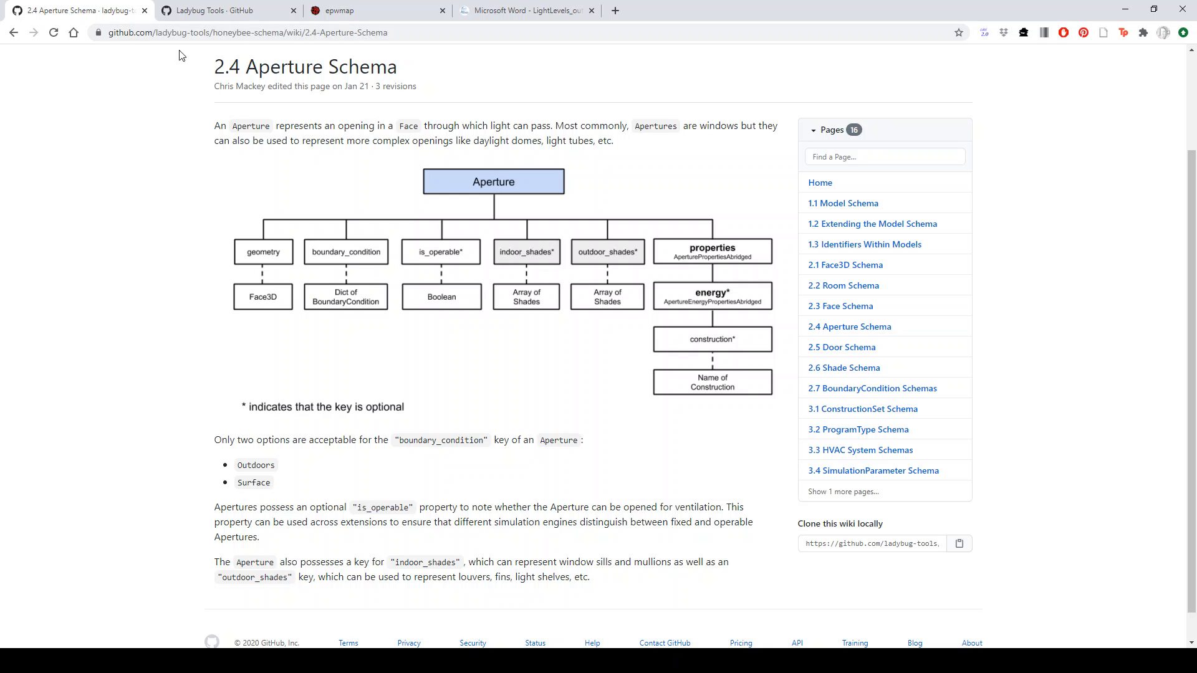
scroll(235, 165, "up", 2)
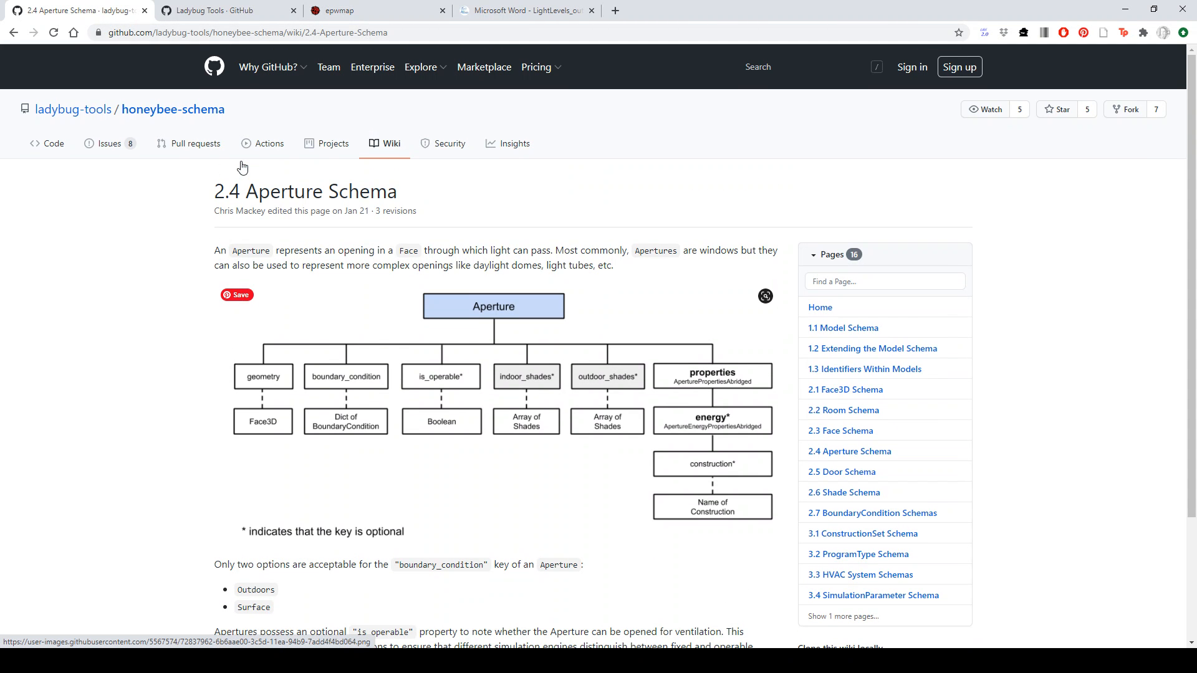
- Browse the Ladybug Tools repository list on GitHub for the Honeybee Radiance plugin for Grasshopper
left_click(206, 13)
scroll(283, 302, "up", 5)
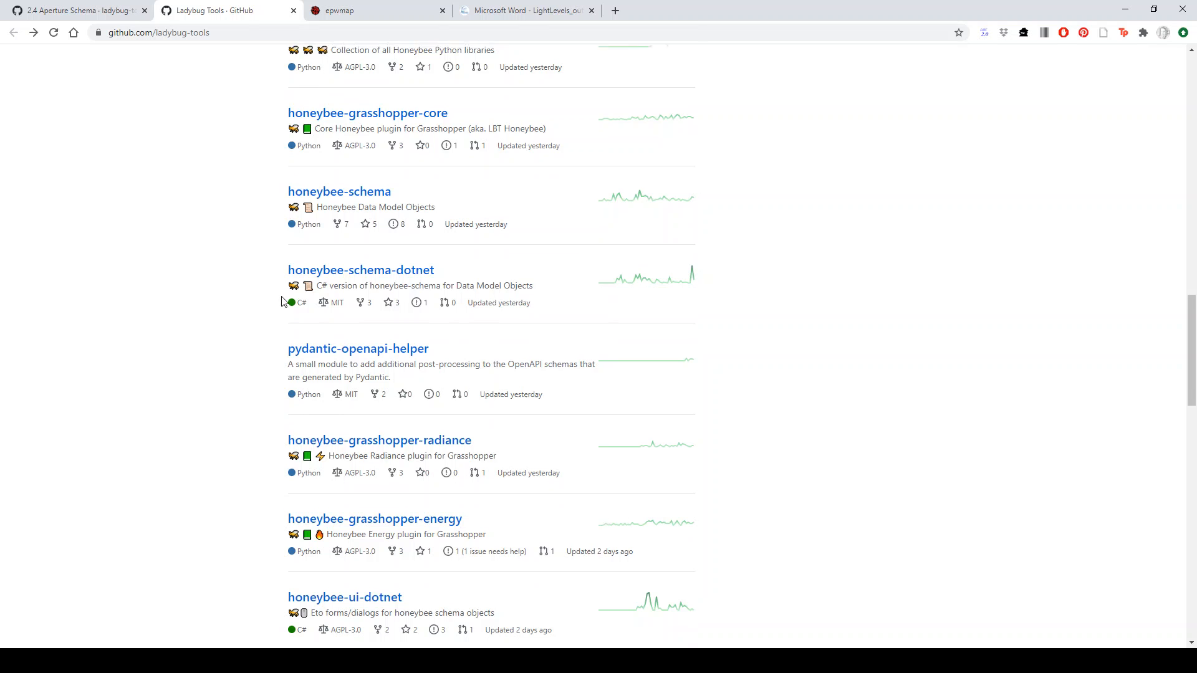
scroll(281, 301, "down", 3)
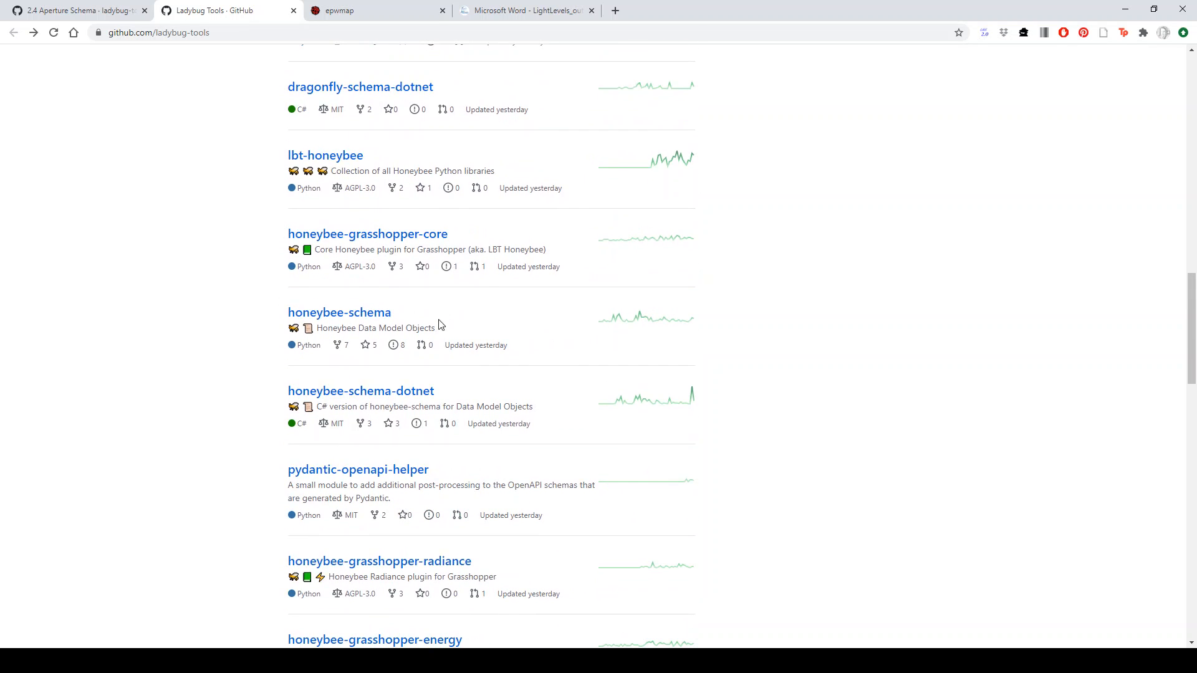
scroll(470, 361, "down", 3)
scroll(469, 360, "up", 7)
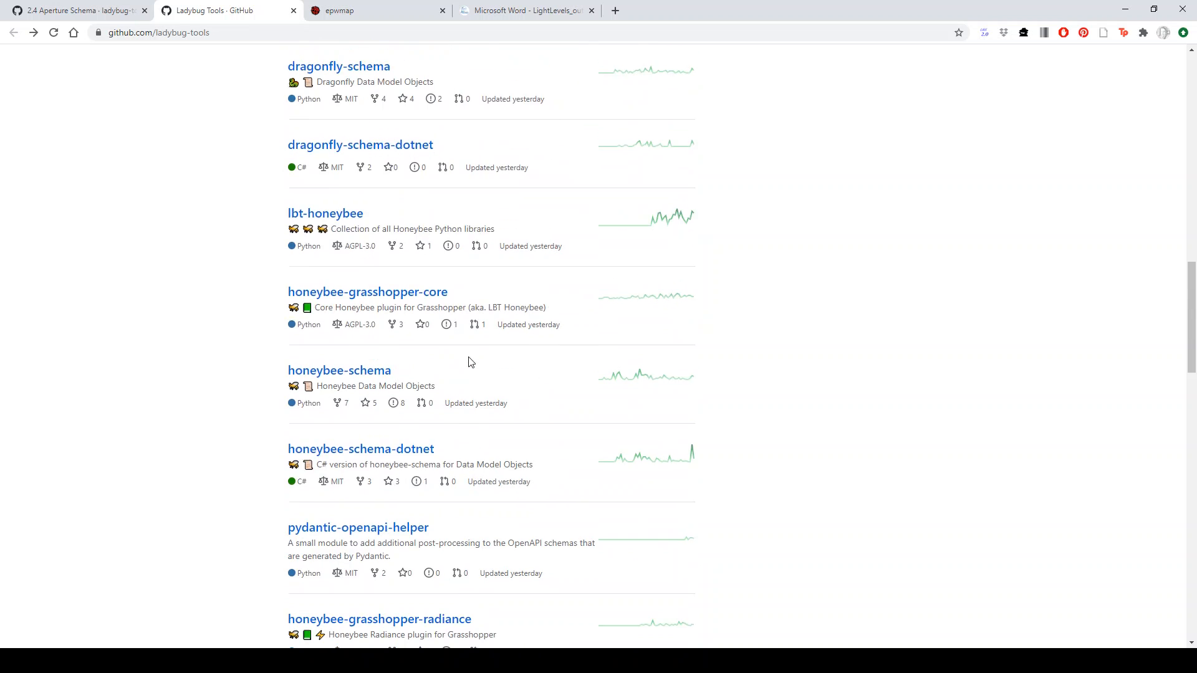
scroll(442, 364, "up", 8)
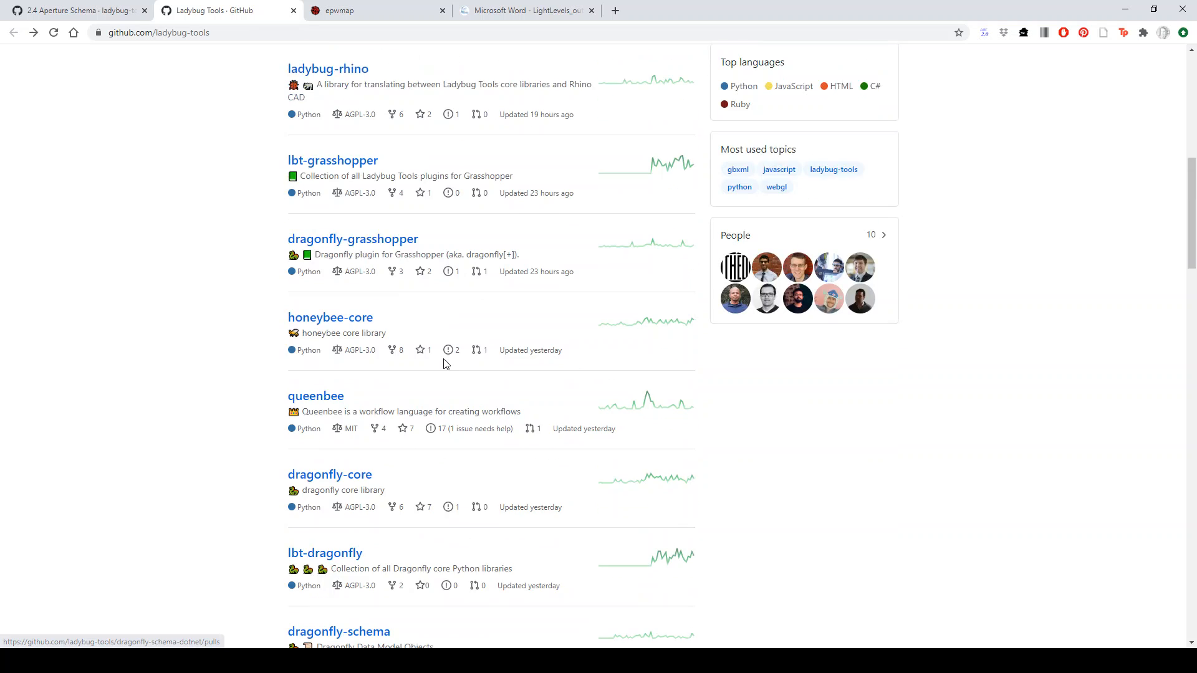
scroll(445, 364, "up", 1)
scroll(446, 363, "down", 7)
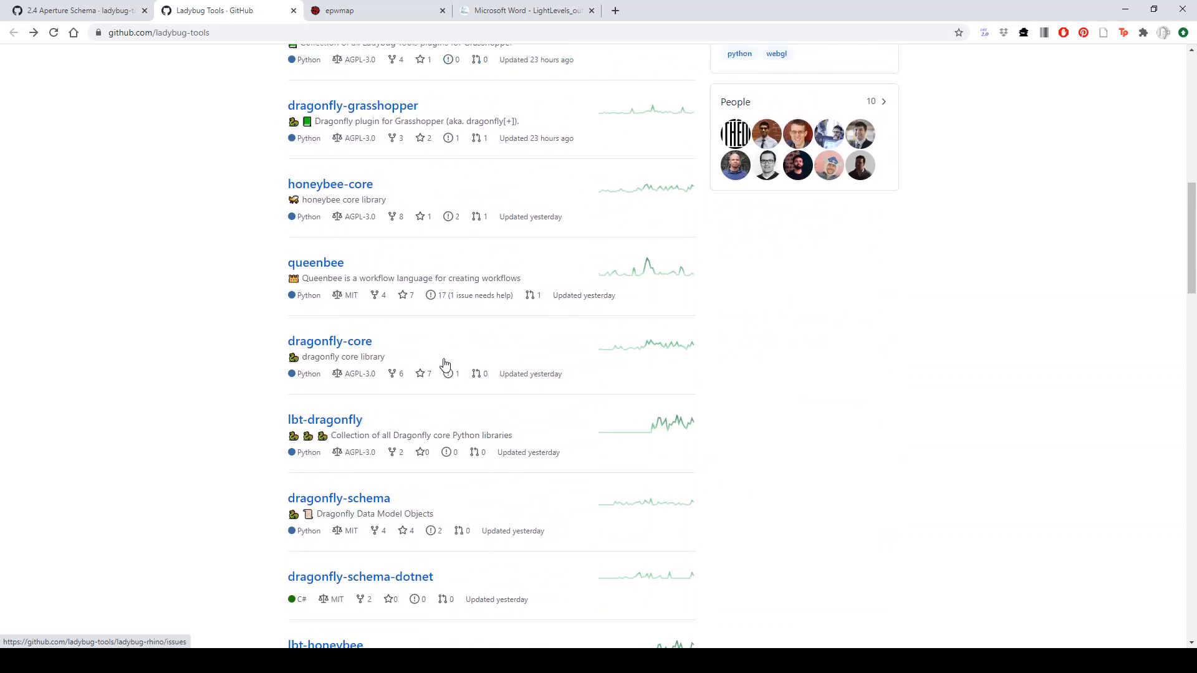
scroll(446, 363, "down", 8)
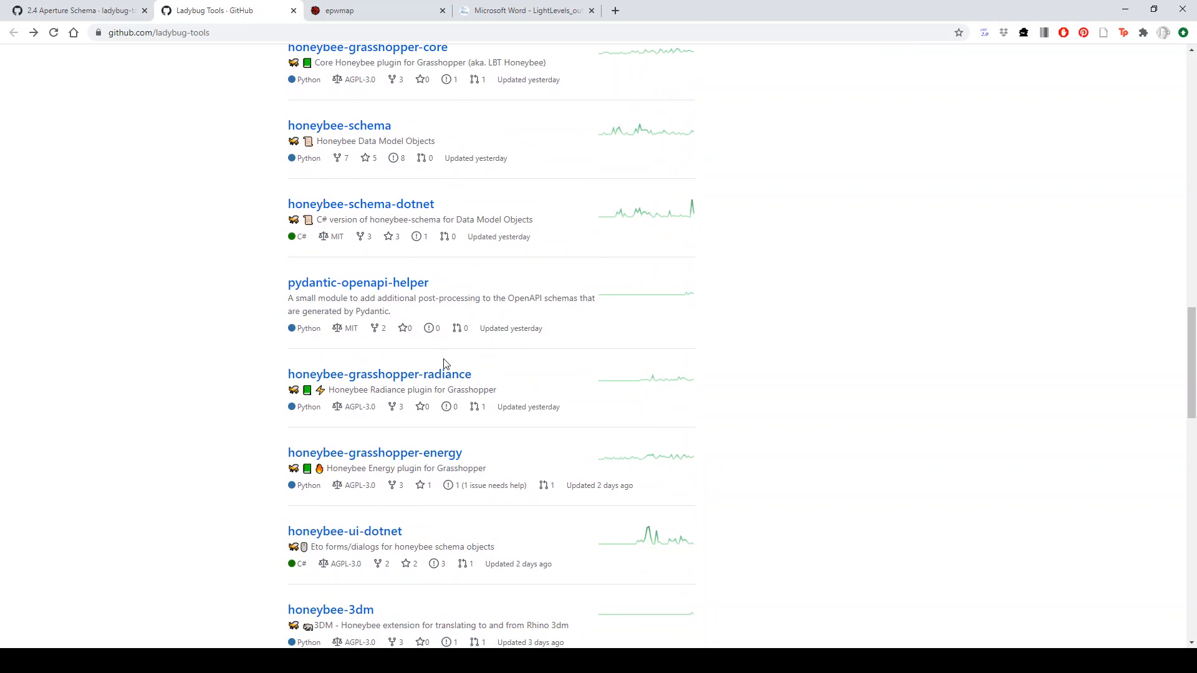
scroll(441, 374, "down", 1)
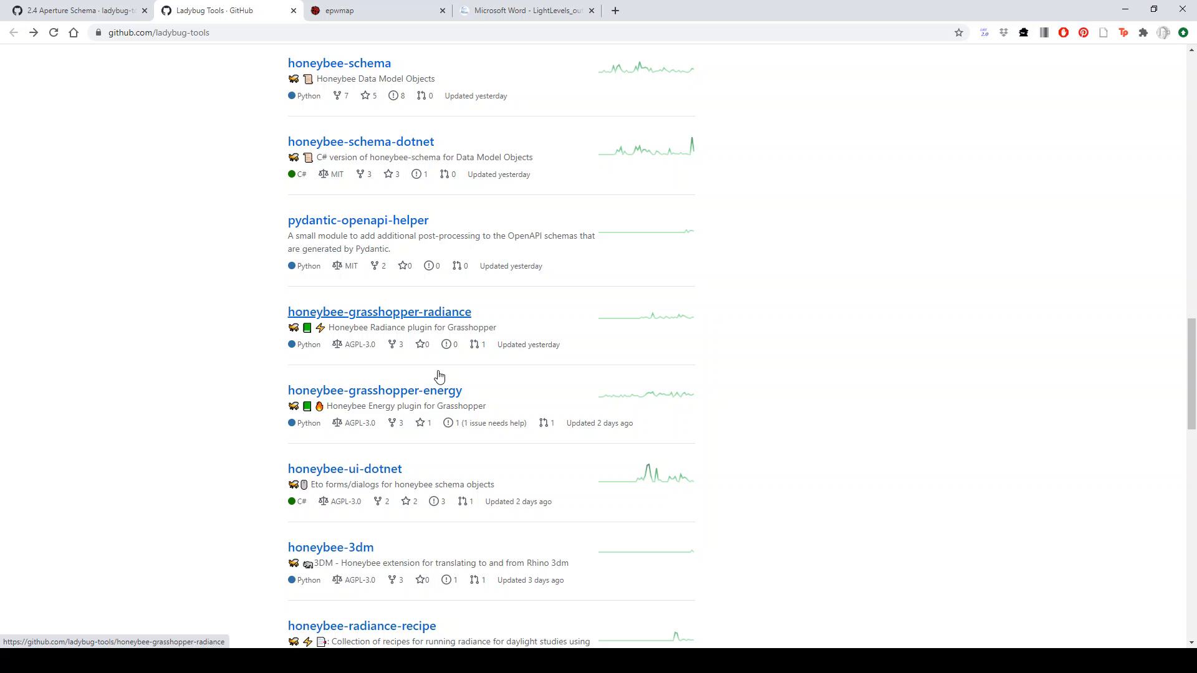
- Open the honeybee-grasshopper-radiance repository and view its samples folder
left_click(423, 320)
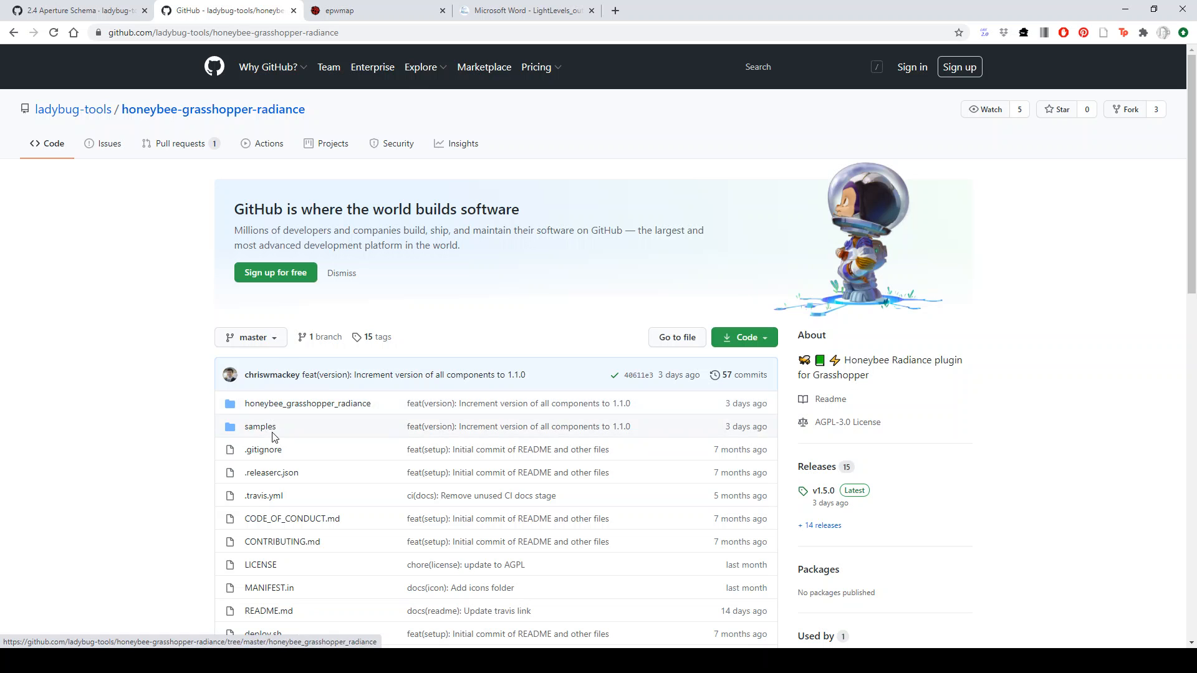
scroll(222, 402, "down", 3)
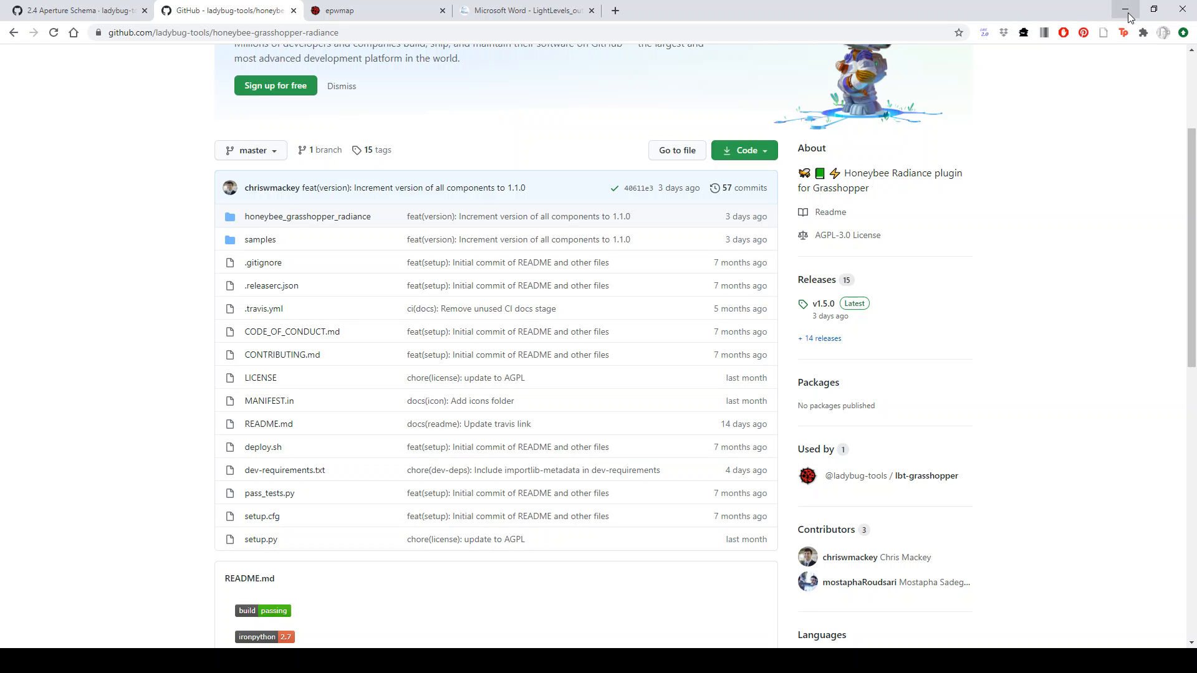
left_click(260, 239)
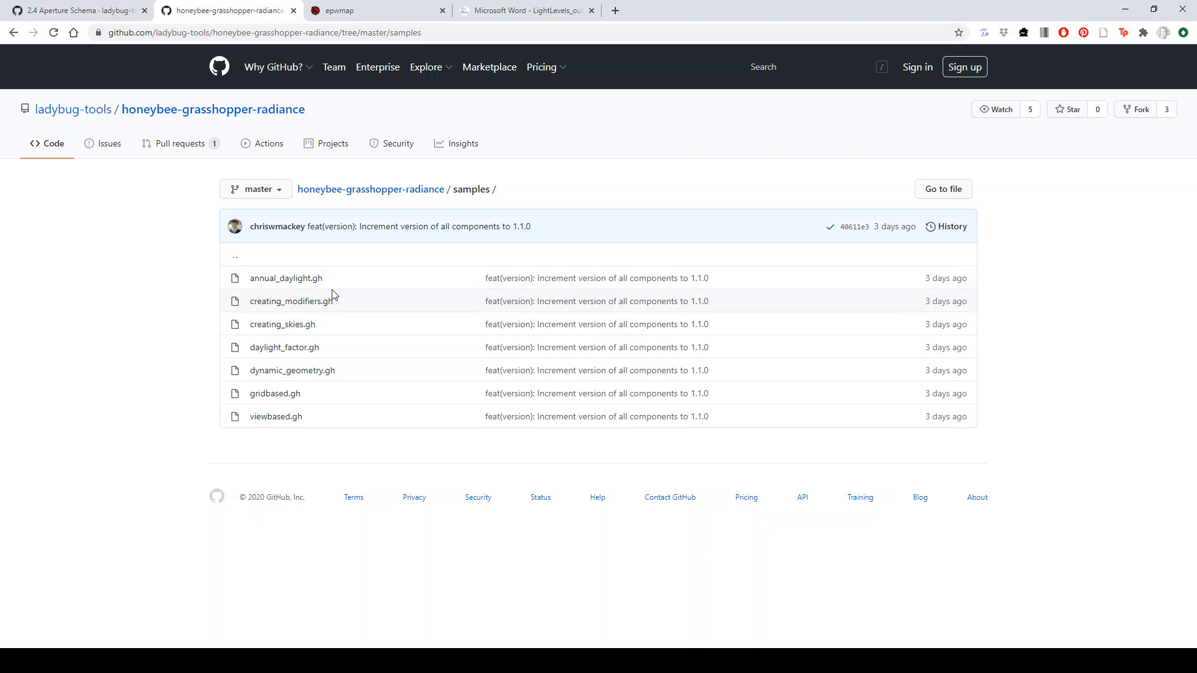
- Return to Grasshopper and switch to the open annual_daylight sample definition
left_click(1125, 10)
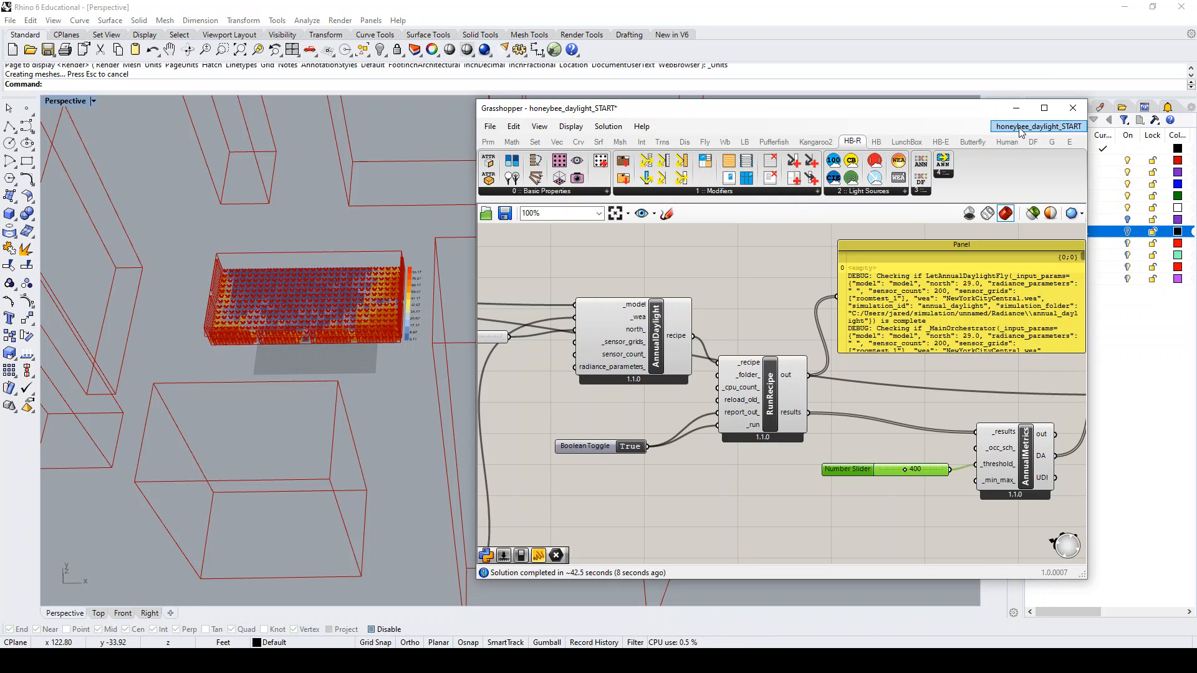
left_click(1018, 127)
left_click(1033, 233)
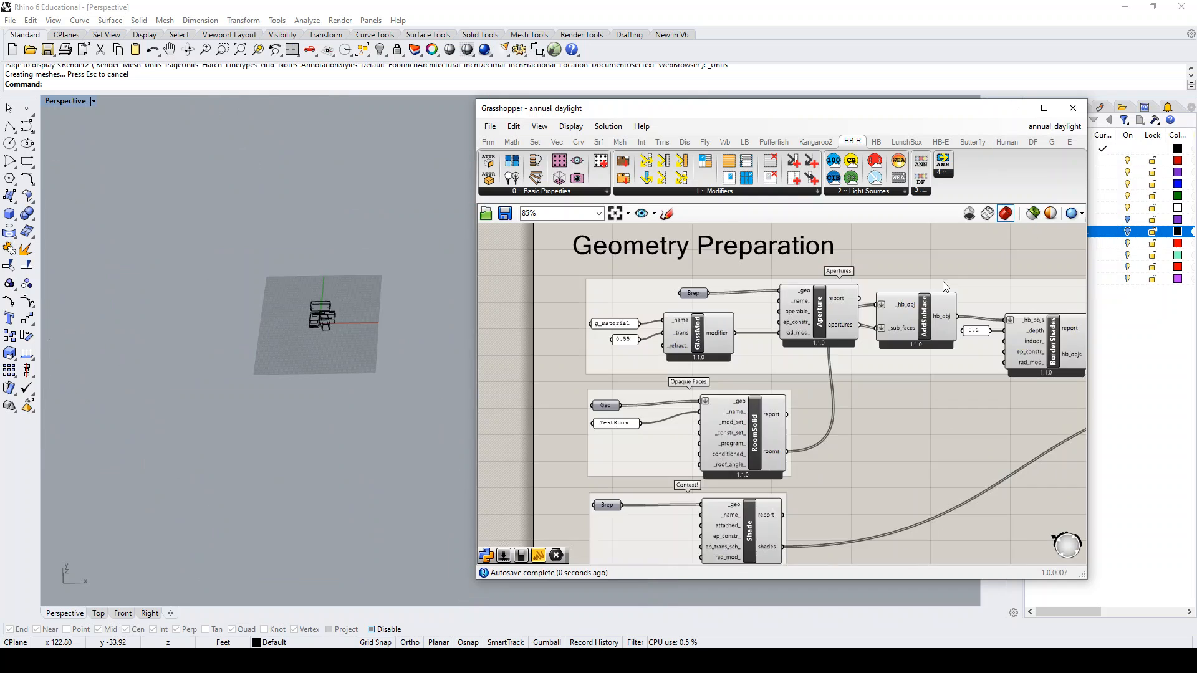
- Examine the sample's workflow from Geometry Preparation through Run Recipe to Visualize Results, and switch back to the honeybee_daylight_START definition
scroll(945, 286, "down", 4)
scroll(946, 318, "up", 4)
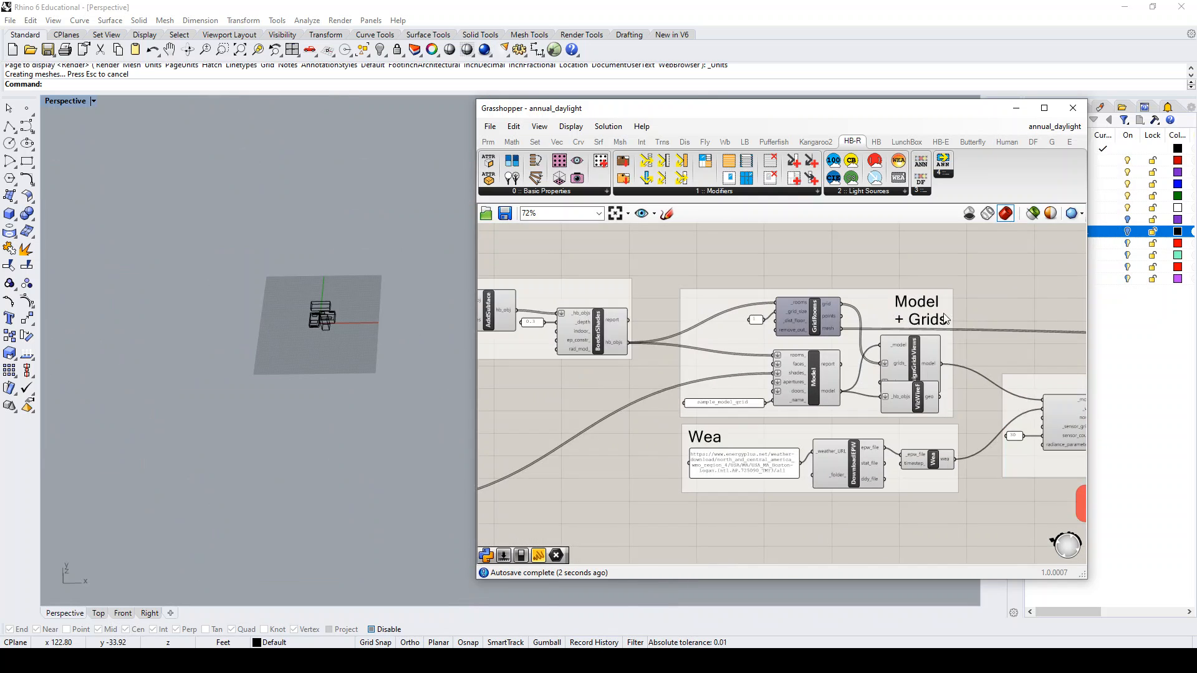
scroll(945, 319, "down", 2)
right_click_drag(946, 318, 744, 303)
scroll(942, 315, "down", 1)
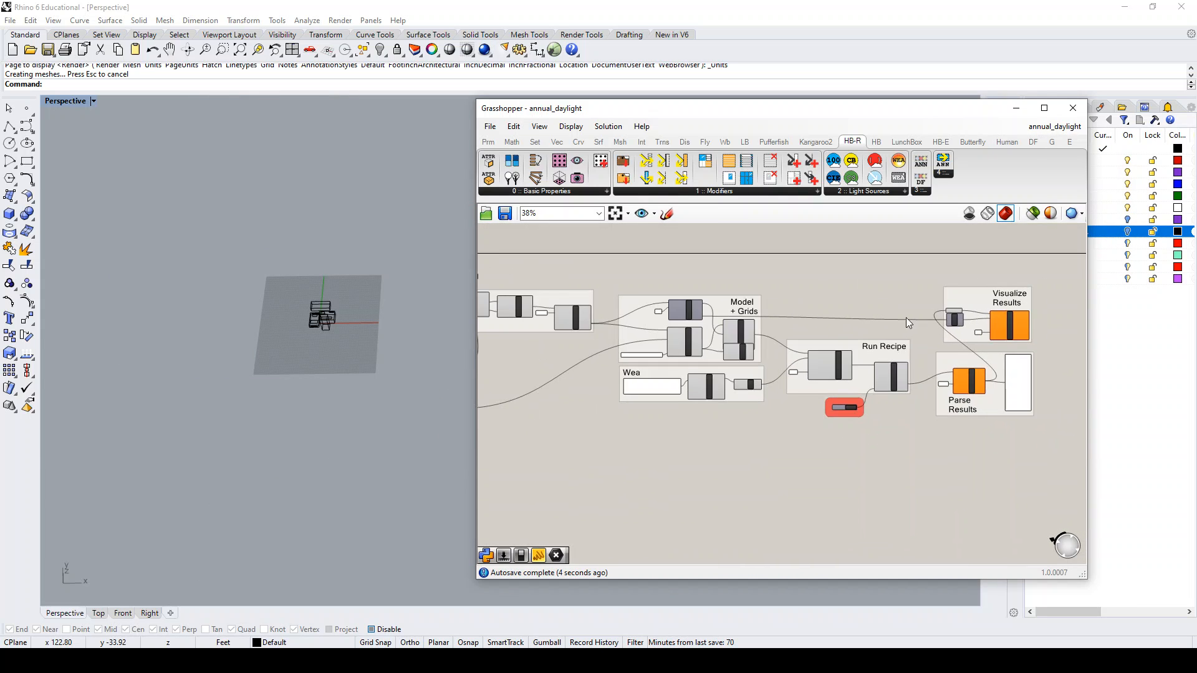
right_click_drag(818, 301, 918, 299)
right_click_drag(710, 283, 783, 283)
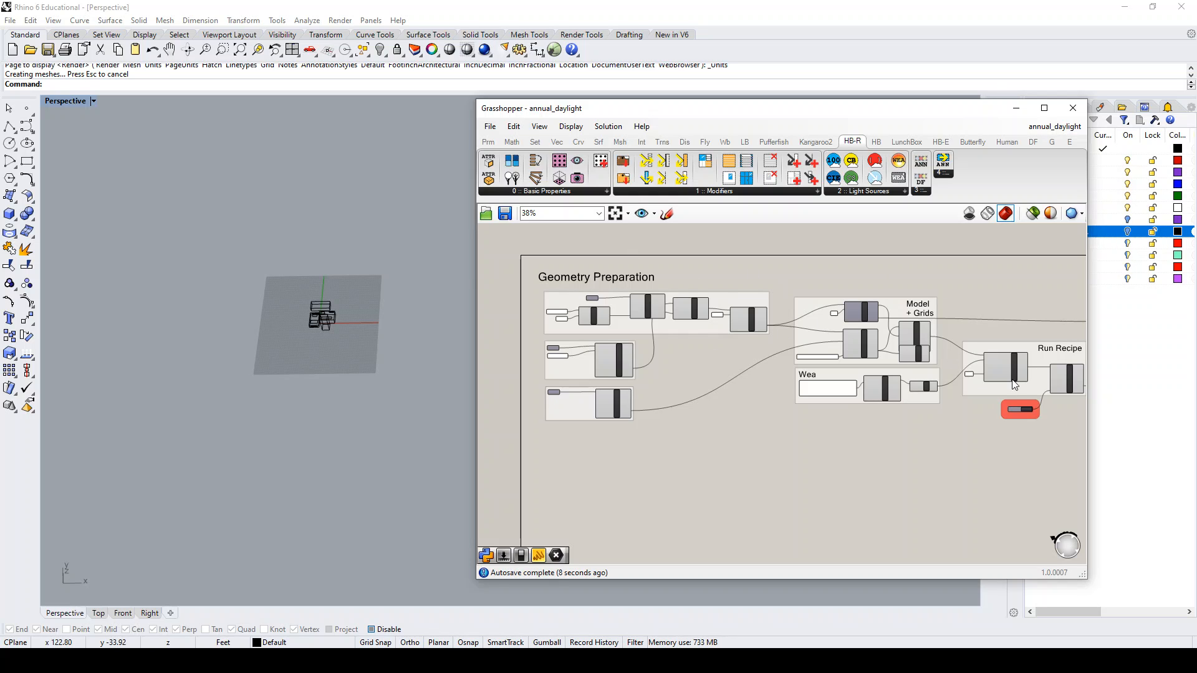
right_click_drag(1014, 385, 840, 384)
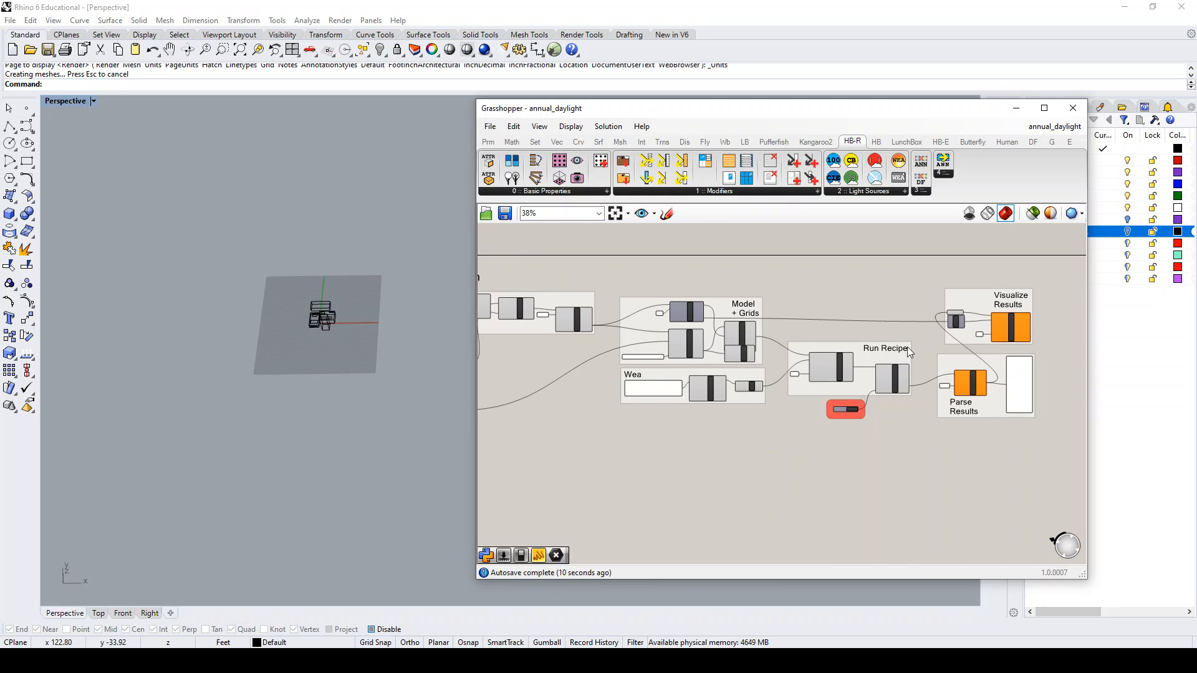
left_click(1038, 129)
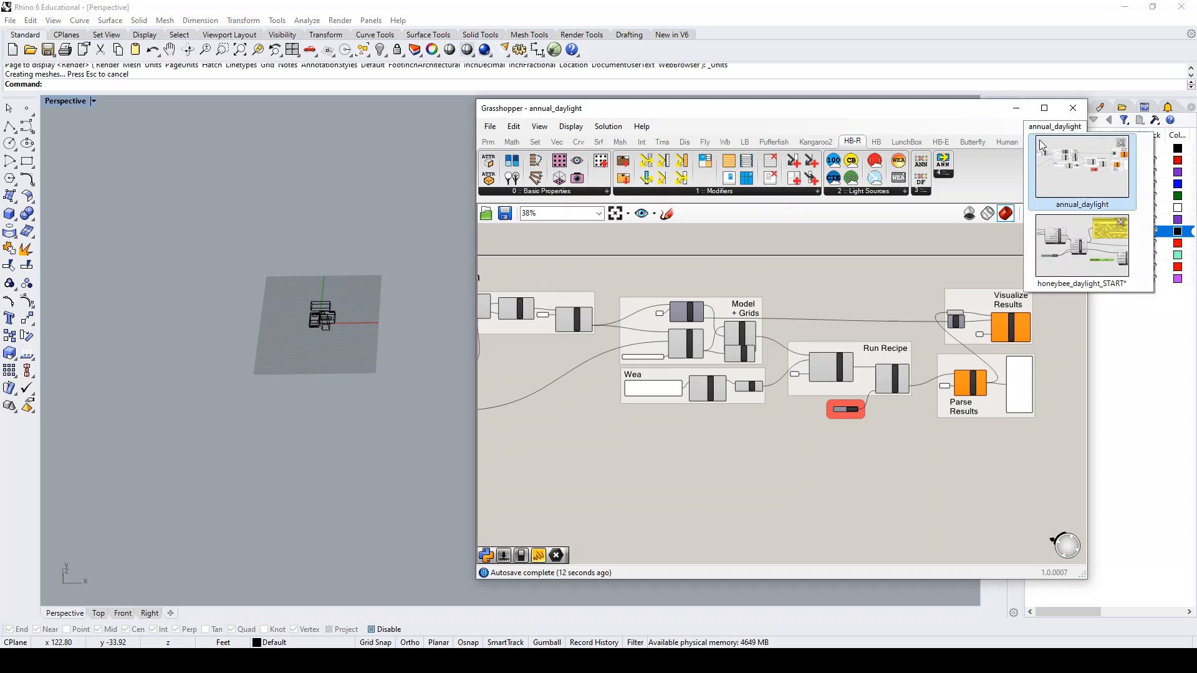
left_click(1063, 271)
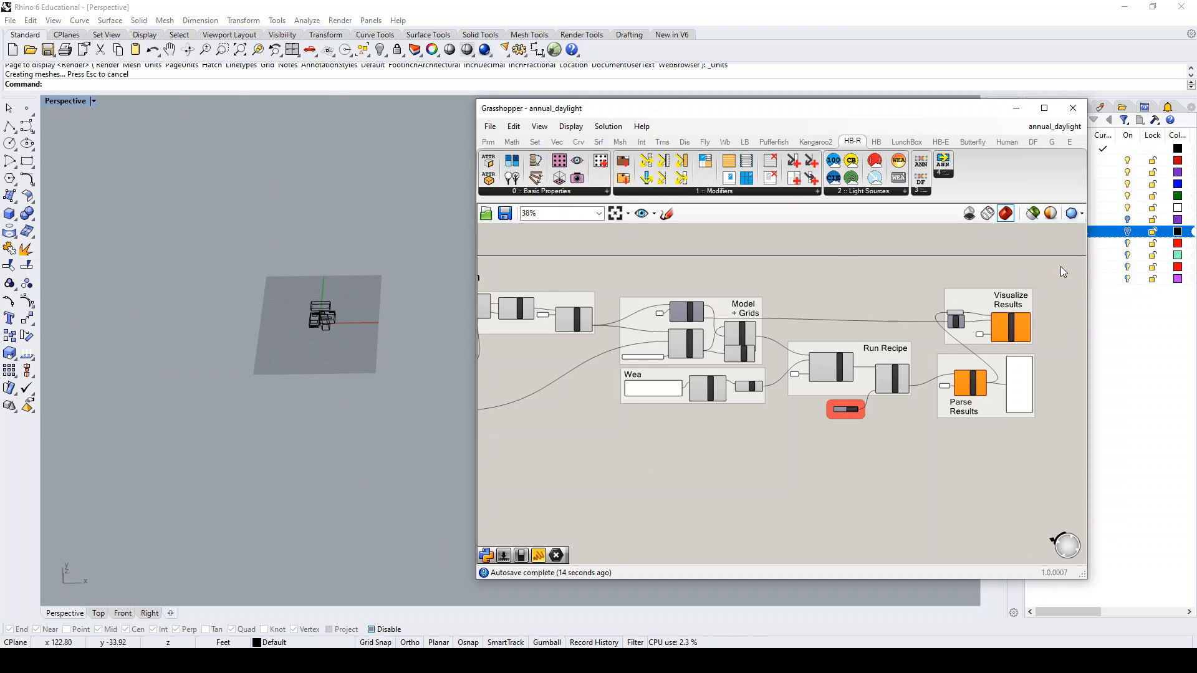
- Examine the daylight autonomy heatmap across the room's sensor grid from several angles, including its façade side and the surrounding context buildings
right_click_drag(408, 329, 237, 341)
scroll(237, 341, "down", 7)
right_click_drag(331, 357, 236, 358)
scroll(237, 358, "down", 6)
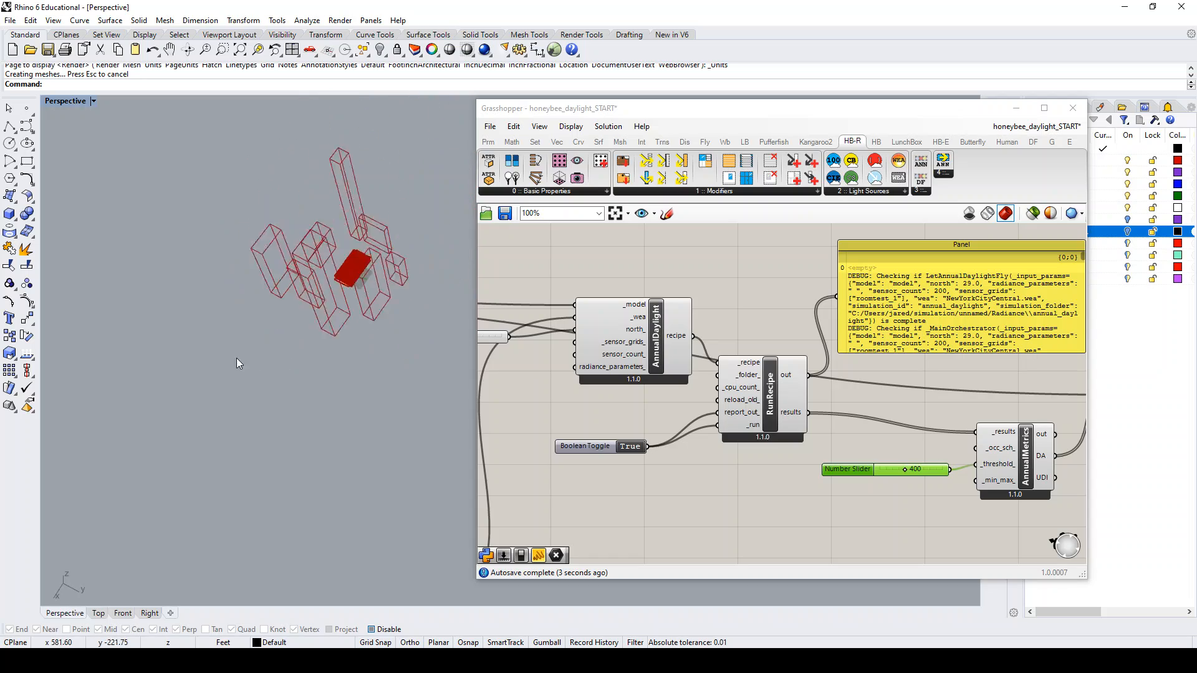
scroll(343, 286, "up", 6)
scroll(301, 285, "up", 8)
scroll(302, 285, "up", 5)
right_click_drag(340, 370, 403, 317)
scroll(335, 342, "down", 5)
right_click_drag(335, 342, 312, 543)
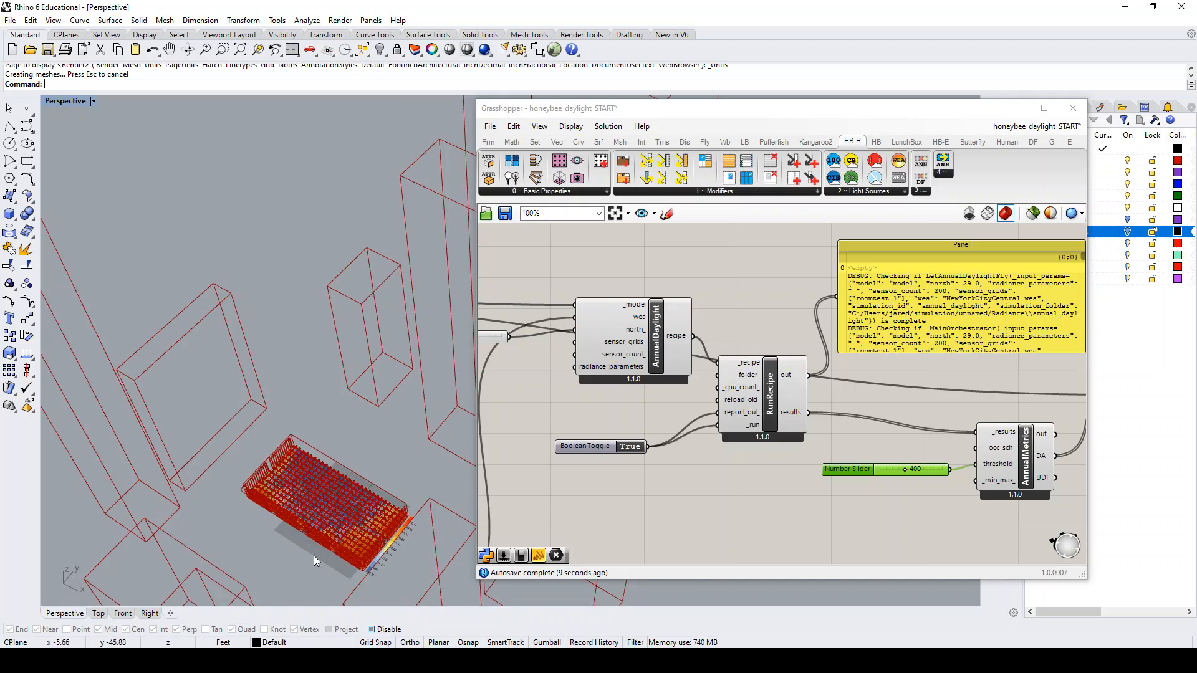
scroll(313, 555, "up", 8)
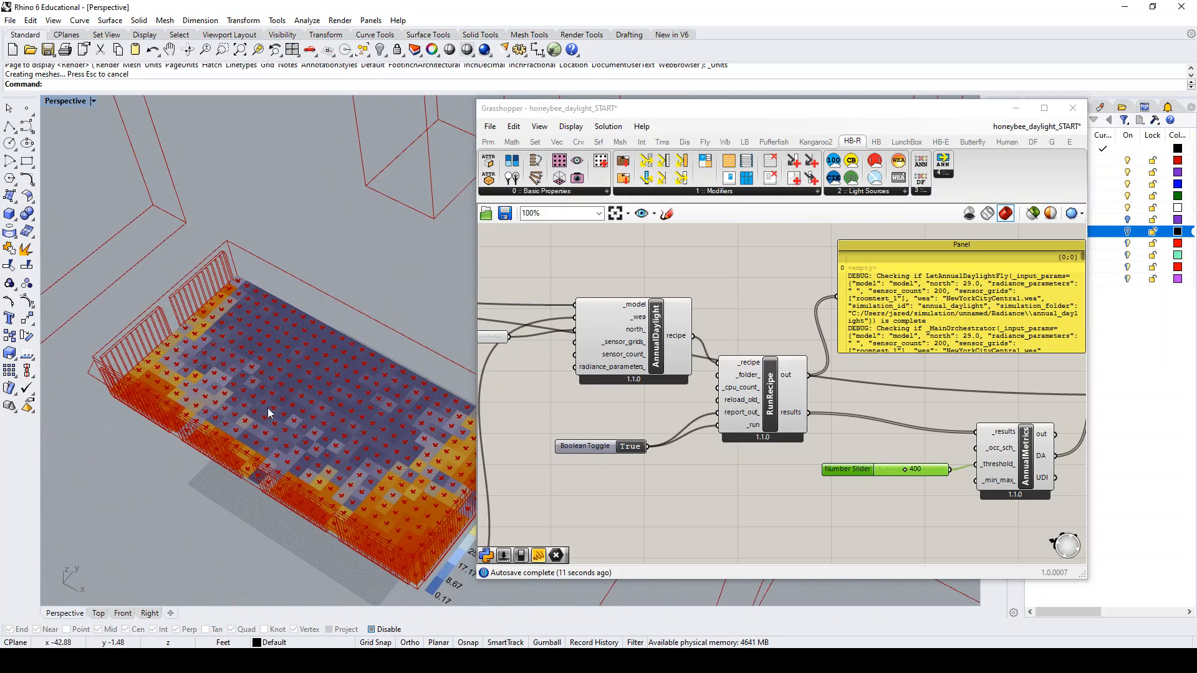
scroll(268, 407, "down", 3)
right_click_drag(300, 460, 297, 491)
scroll(357, 432, "up", 7)
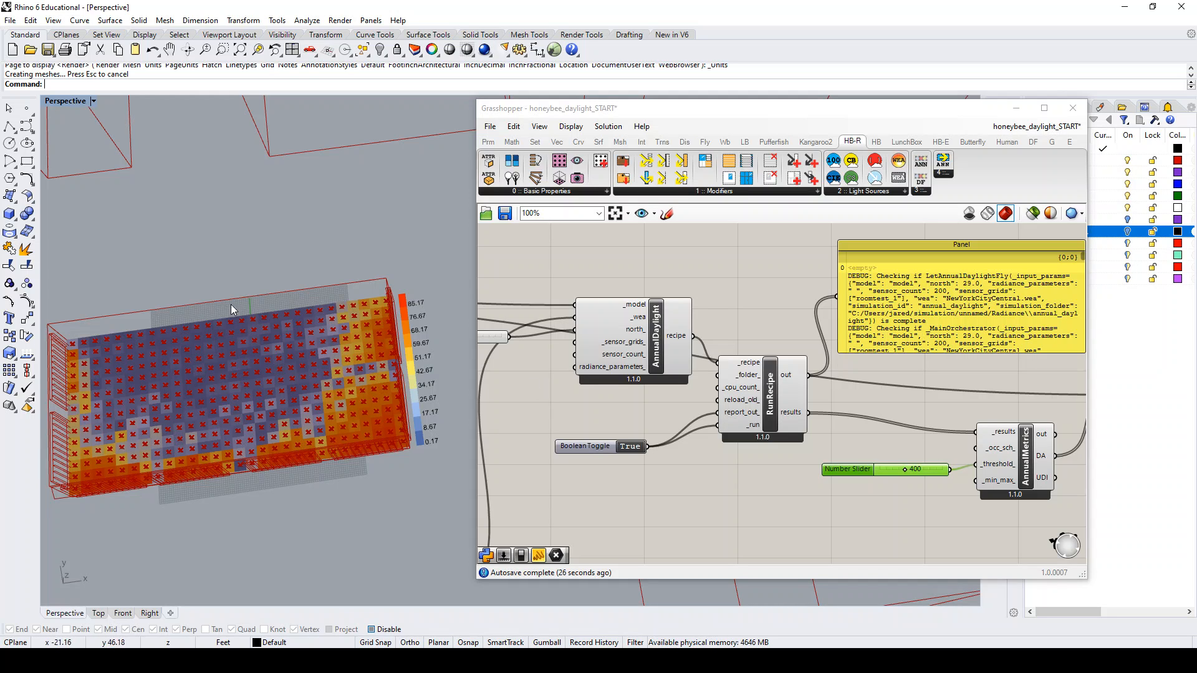
right_click_drag(205, 430, 302, 359)
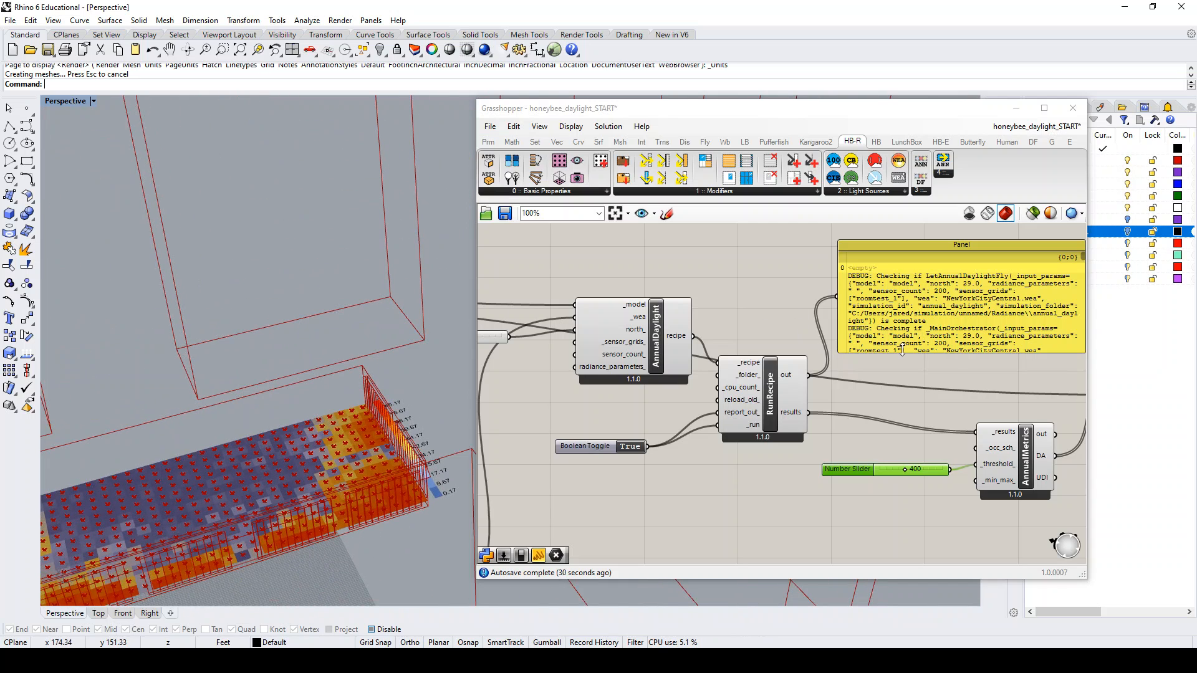
scroll(904, 369, "down", 5)
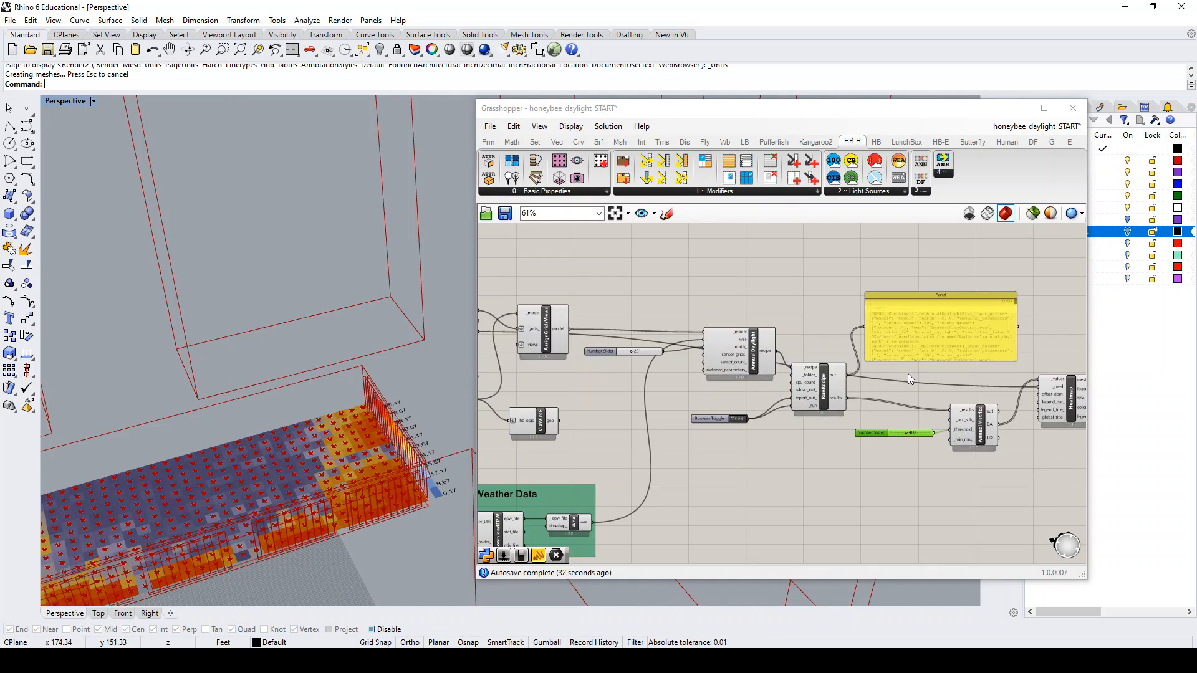